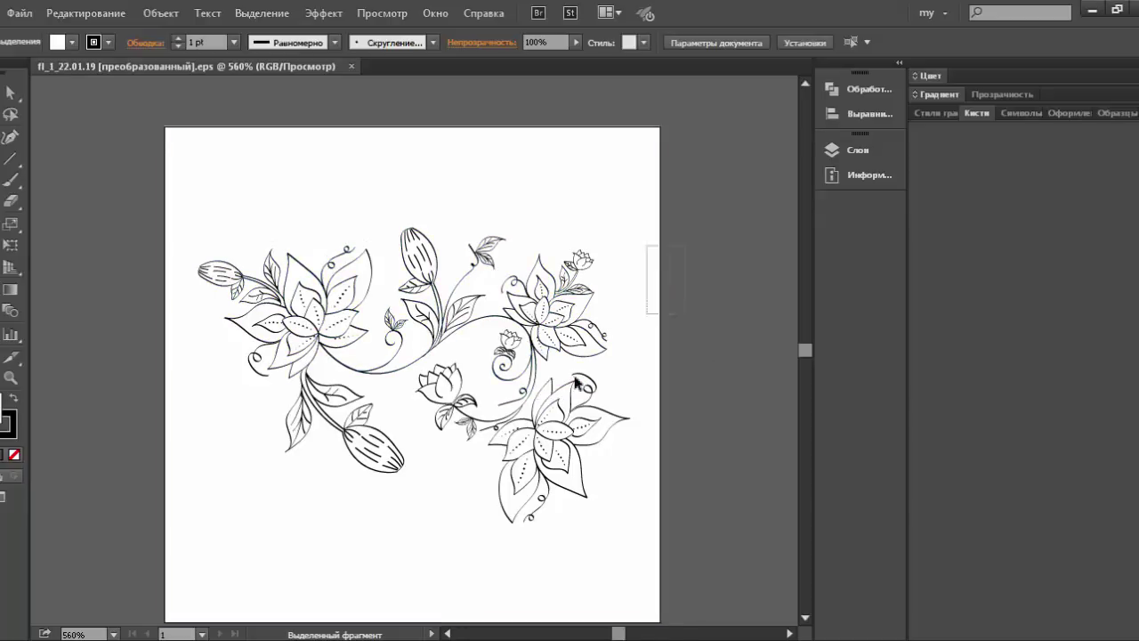
Delete the selected part of the flower artwork and zoom into the upper-left flower.
drag(576, 383, 549, 394)
key(Delete)
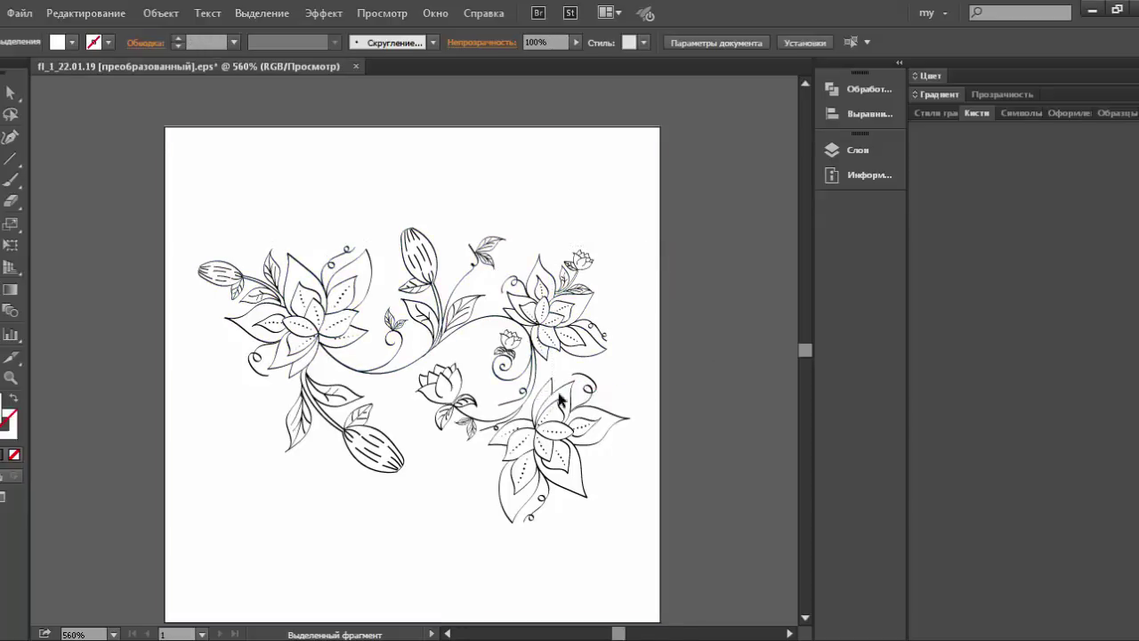
key(z)
drag(174, 231, 425, 424)
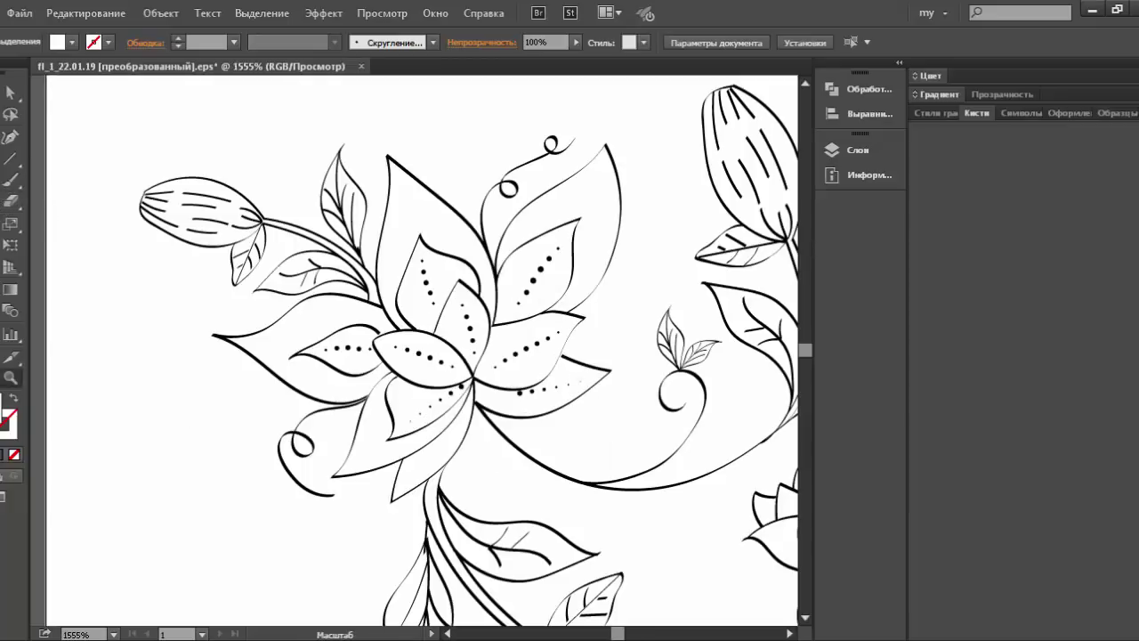
Trace the left inner petal with the Pencil tool.
click(10, 201)
click(61, 222)
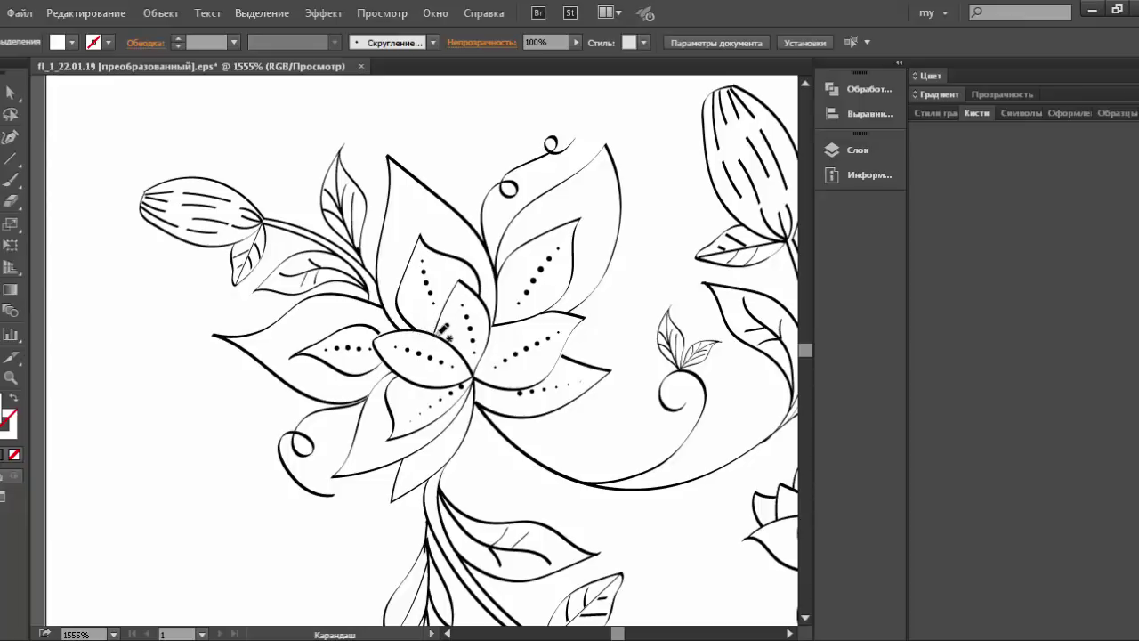
mouse_move(434, 327)
mouse_down()
mouse_move(385, 331)
mouse_move(474, 389)
mouse_up()
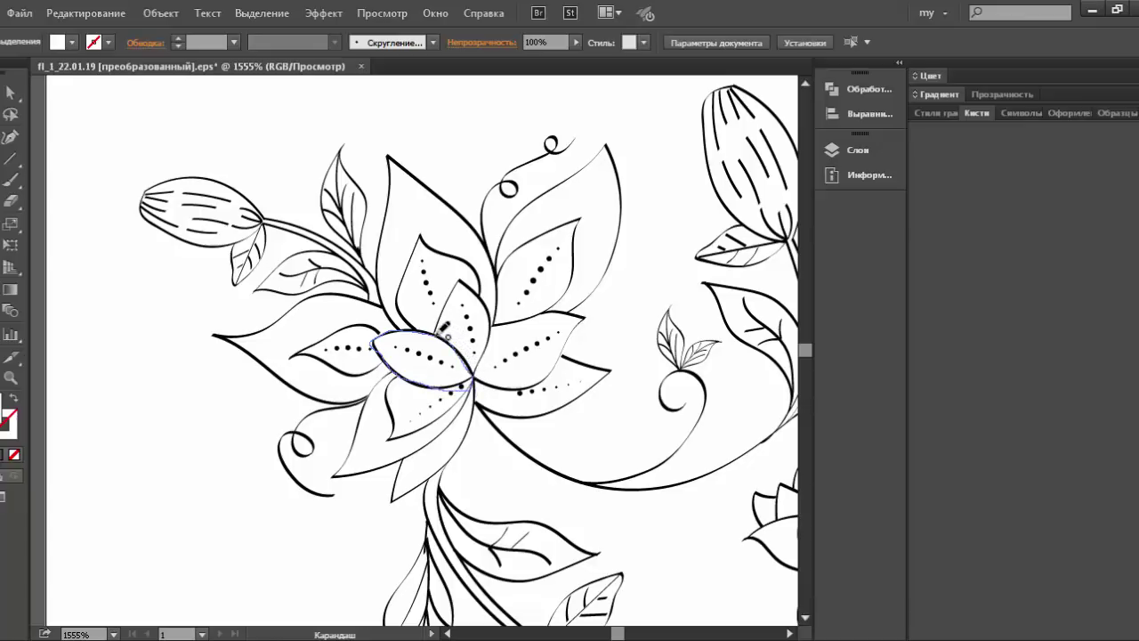
Fill the traced petal orange, then trace a petal above it and fill it light green.
click(930, 75)
click(934, 236)
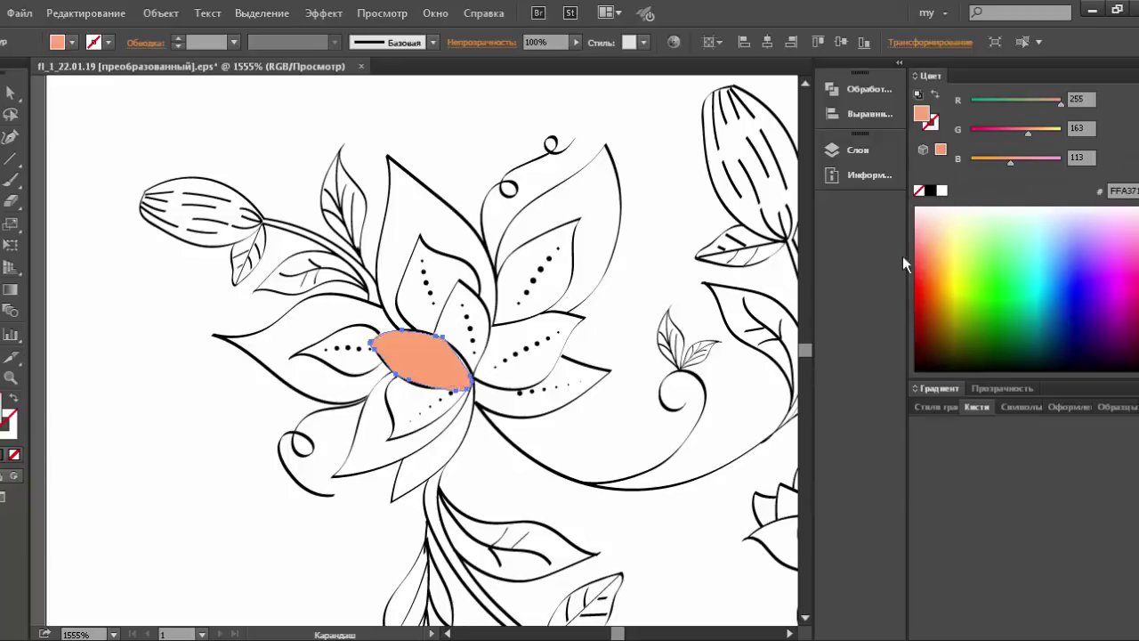
mouse_move(434, 336)
mouse_down()
mouse_move(457, 288)
mouse_move(478, 378)
mouse_move(446, 328)
mouse_up()
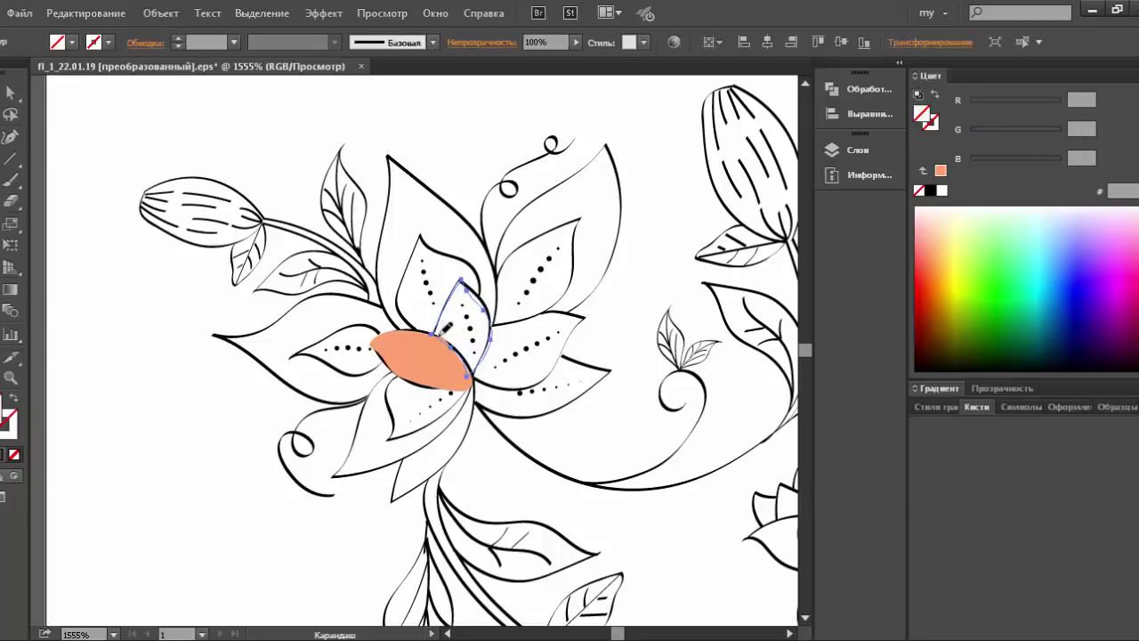
click(954, 216)
ctrl+click(499, 365)
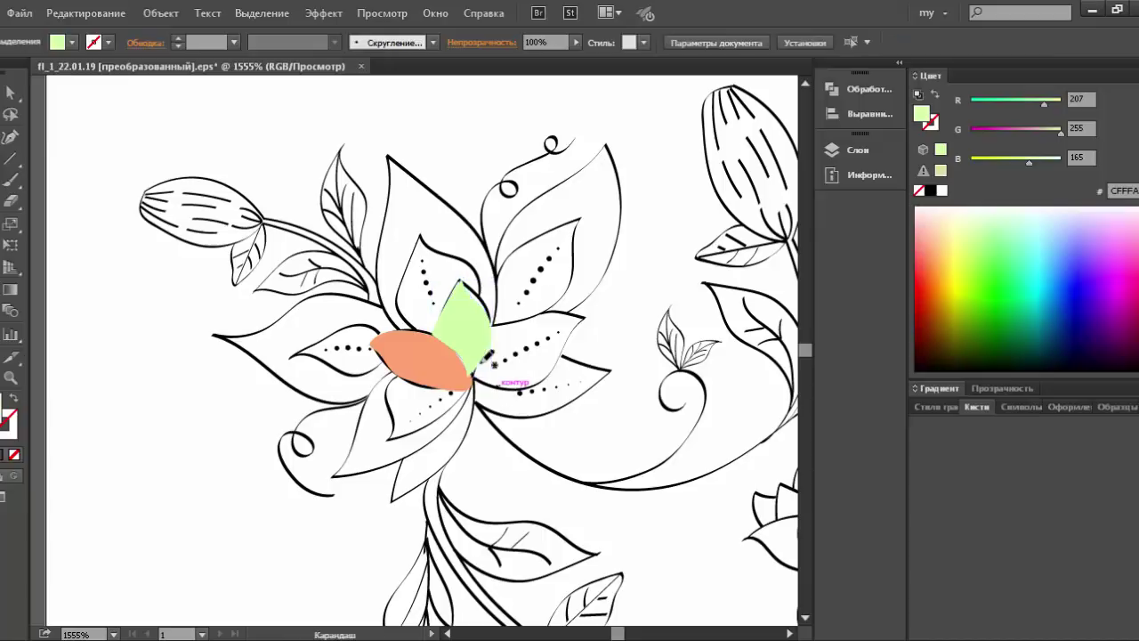
Trace the right inner petal in cyan and the petal below the orange one in purple.
mouse_move(492, 318)
mouse_down()
mouse_move(587, 315)
mouse_move(570, 354)
mouse_move(522, 385)
mouse_move(479, 378)
mouse_move(494, 320)
mouse_up()
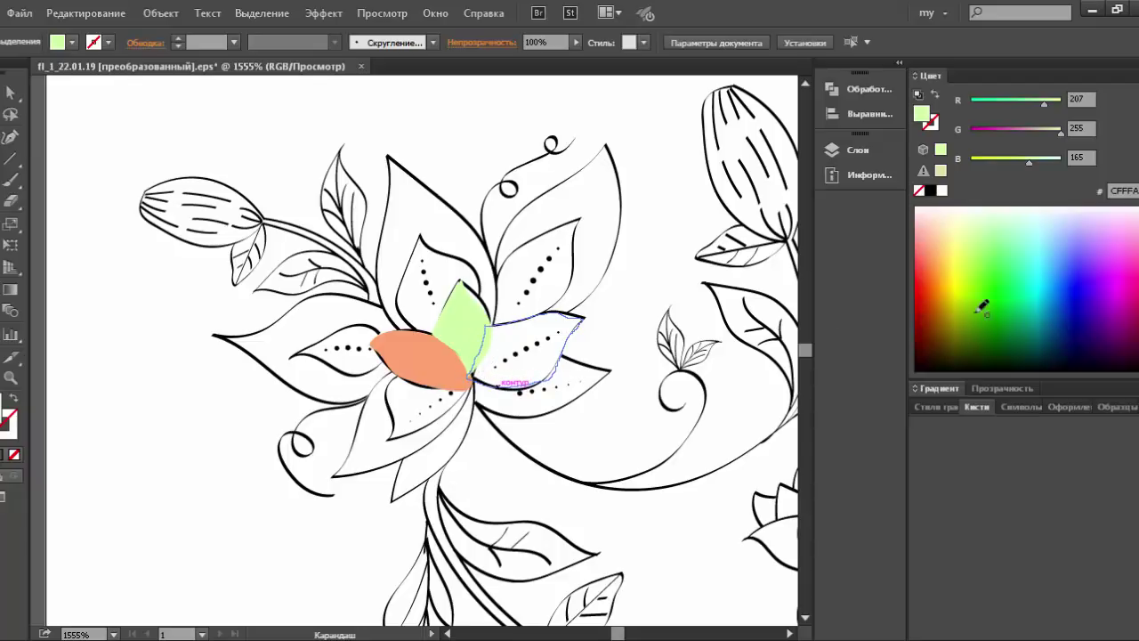
click(1042, 298)
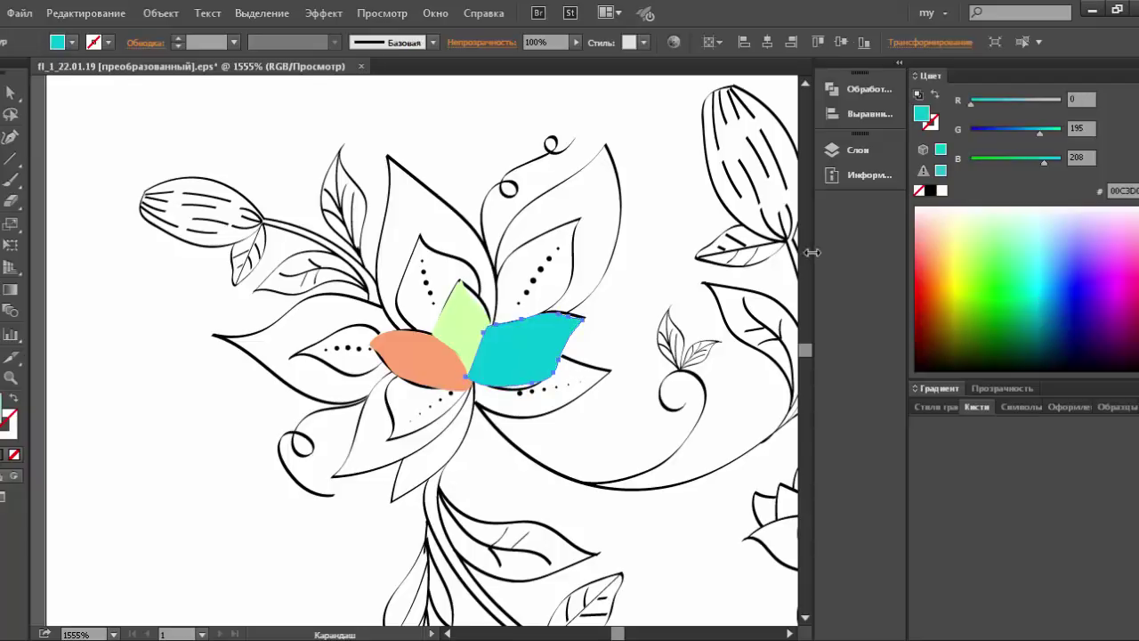
ctrl+click(592, 369)
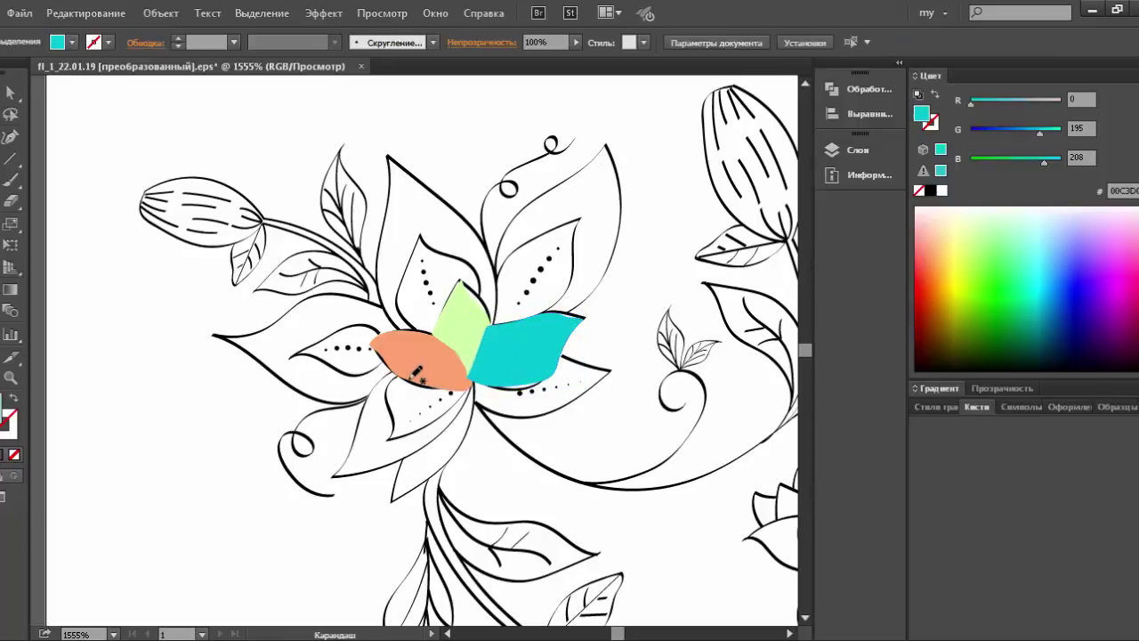
mouse_move(393, 375)
mouse_down()
mouse_move(420, 431)
mouse_move(481, 391)
mouse_move(482, 376)
mouse_move(409, 372)
mouse_up()
key(v)
click(1121, 274)
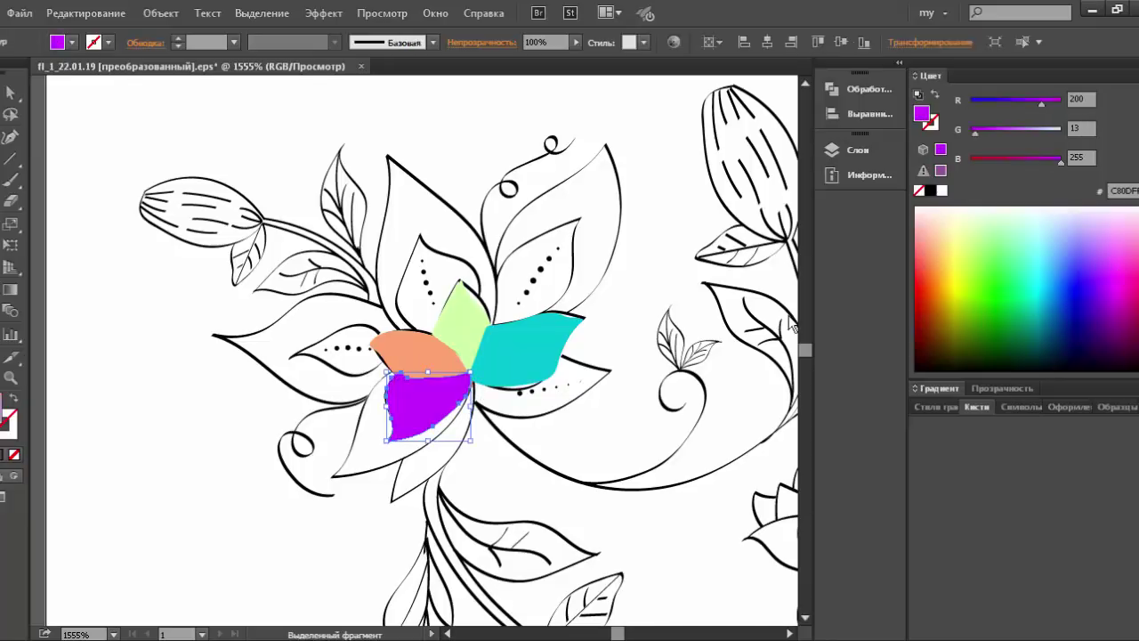
Trace the upper-left inner petal with the Pencil.
key(ctrl+shift+a)
key(n)
mouse_move(431, 335)
mouse_down()
mouse_move(403, 298)
mouse_move(428, 235)
mouse_move(489, 285)
mouse_move(480, 313)
mouse_move(434, 338)
mouse_up()
Fill the upper petal yellow-green, then trace the upper-right leaf and fill it green.
click(952, 285)
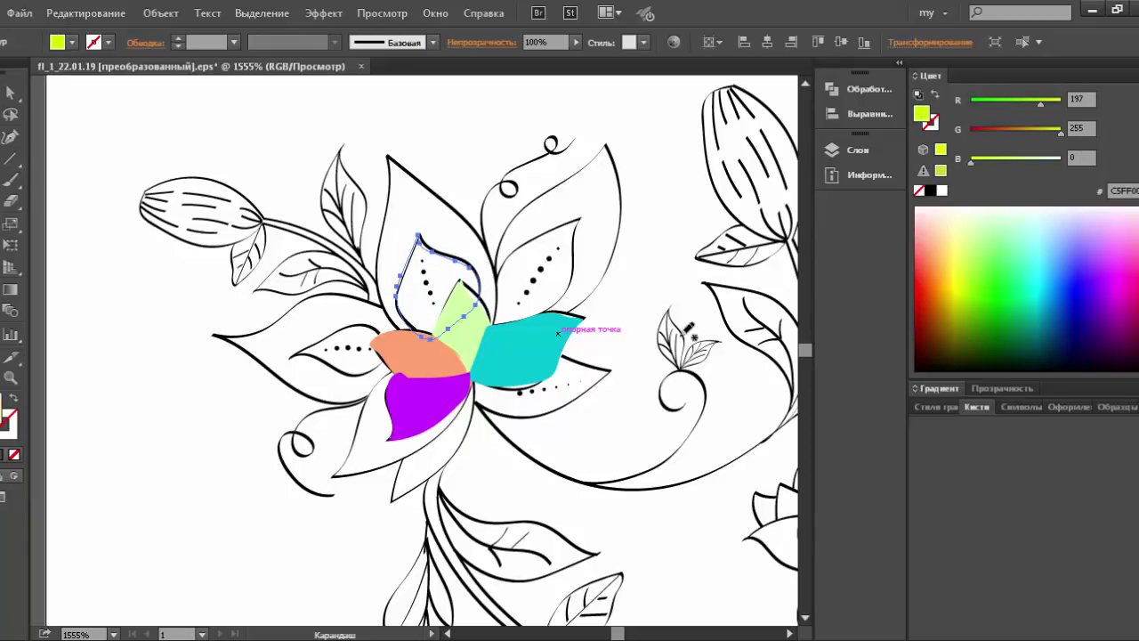
key(ctrl+shift+a)
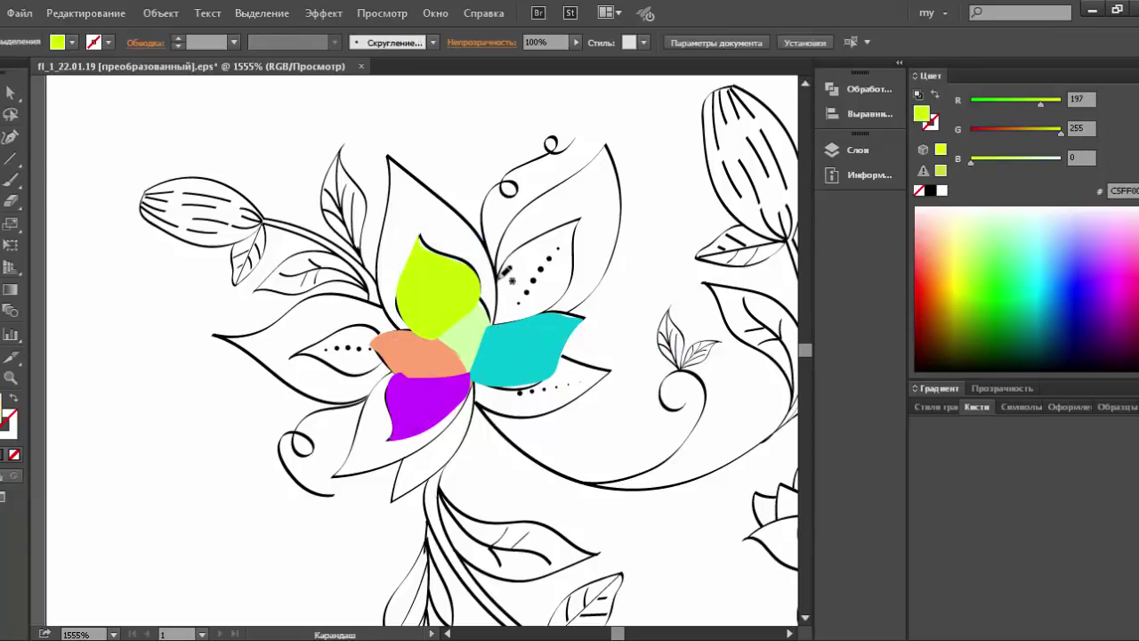
mouse_move(500, 267)
mouse_down()
mouse_move(581, 221)
mouse_move(571, 292)
mouse_up()
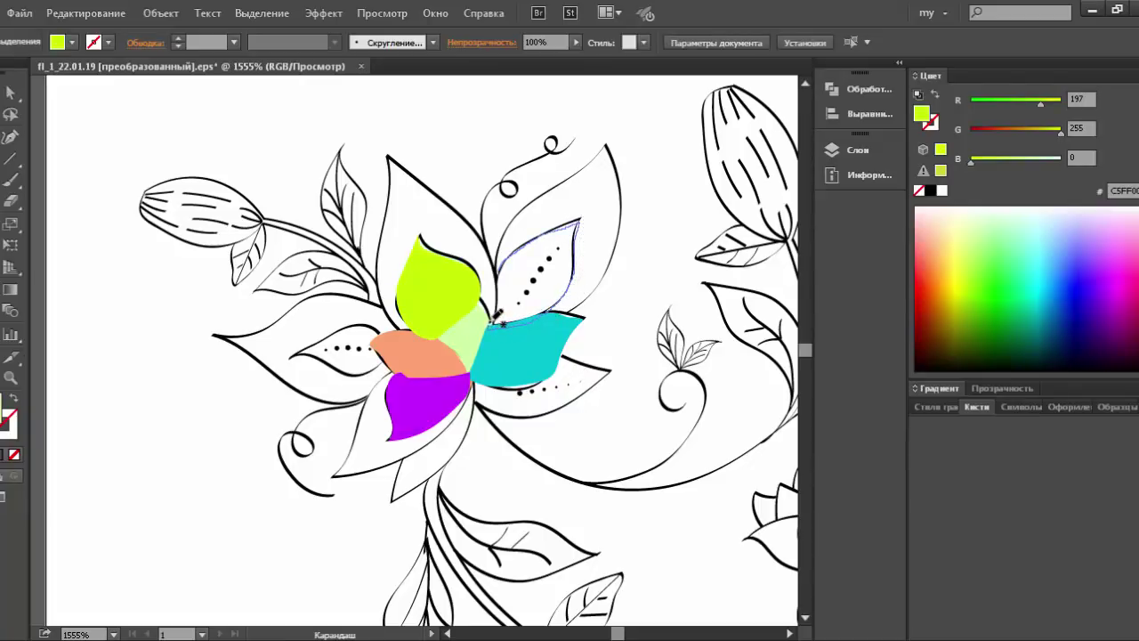
drag(499, 318, 500, 267)
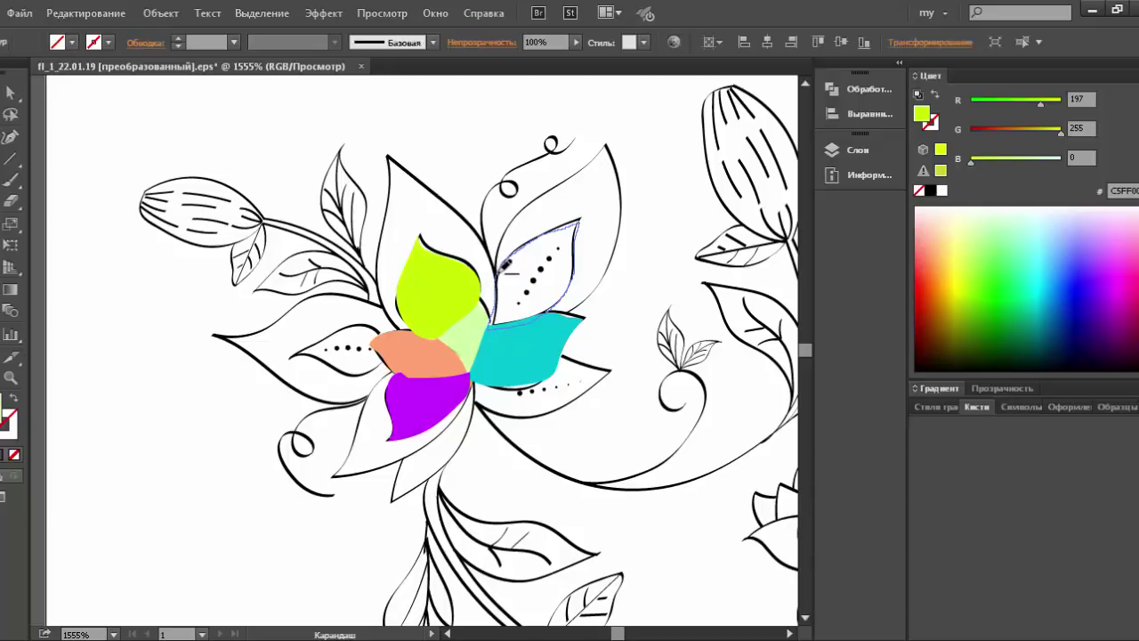
click(961, 335)
key(ctrl+shift+a)
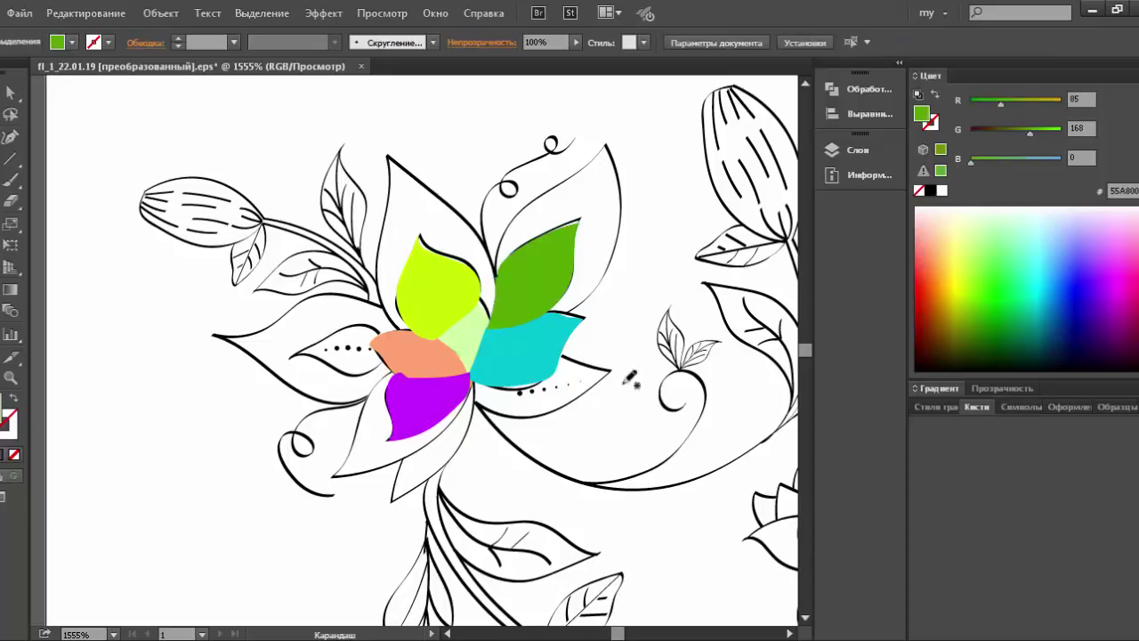
Trace the small left petal in spring green and the lower-right petal in purple.
mouse_move(378, 328)
mouse_down()
mouse_move(312, 348)
mouse_move(363, 377)
mouse_move(387, 375)
mouse_move(399, 349)
mouse_up()
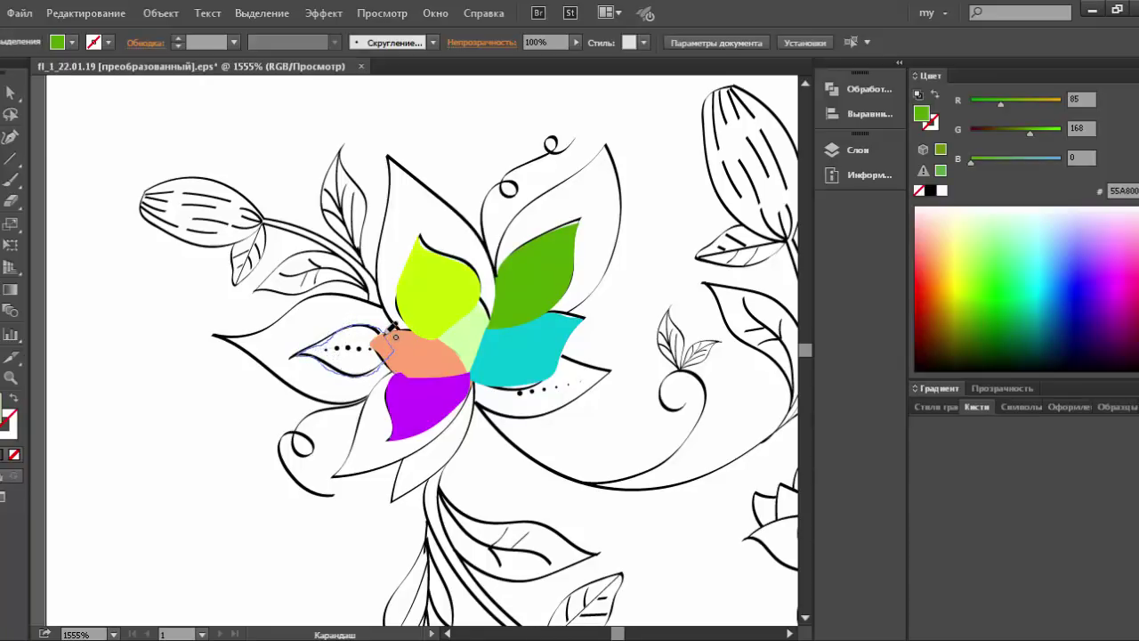
click(1017, 288)
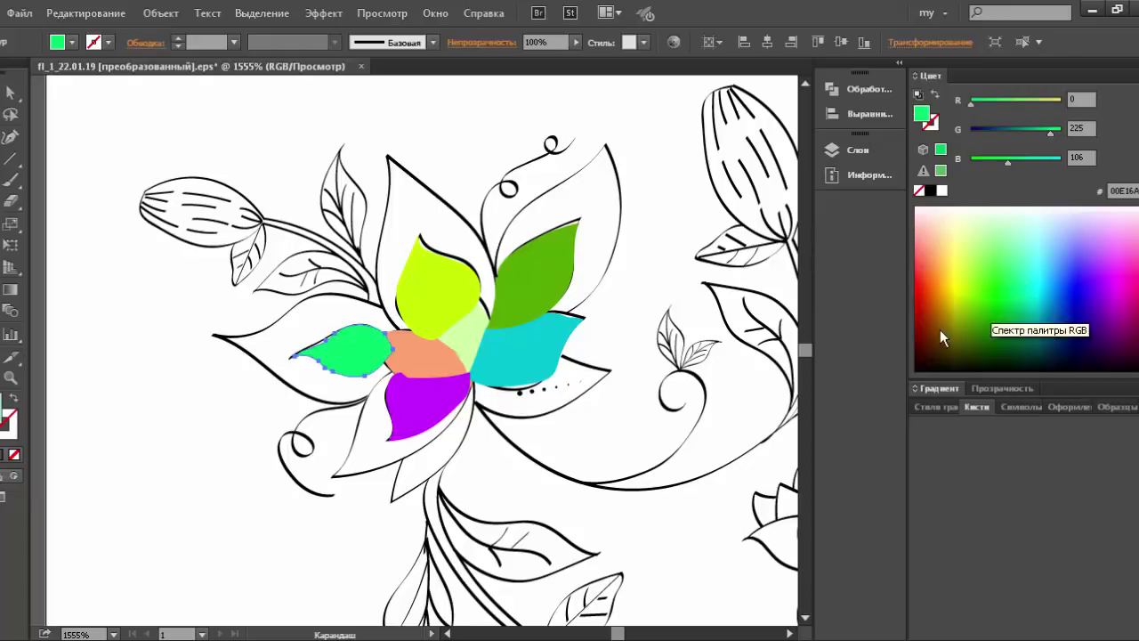
mouse_move(559, 352)
mouse_down()
mouse_move(605, 363)
mouse_move(525, 415)
mouse_up()
mouse_move(554, 356)
mouse_down()
mouse_move(612, 378)
mouse_move(538, 409)
mouse_move(481, 399)
mouse_up()
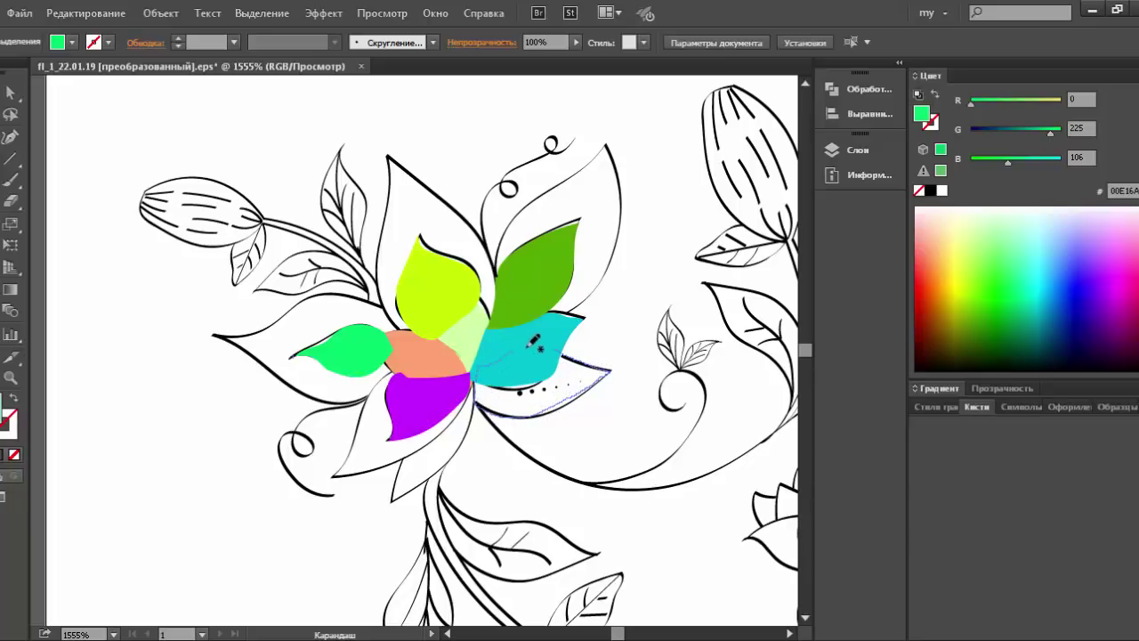
click(1100, 298)
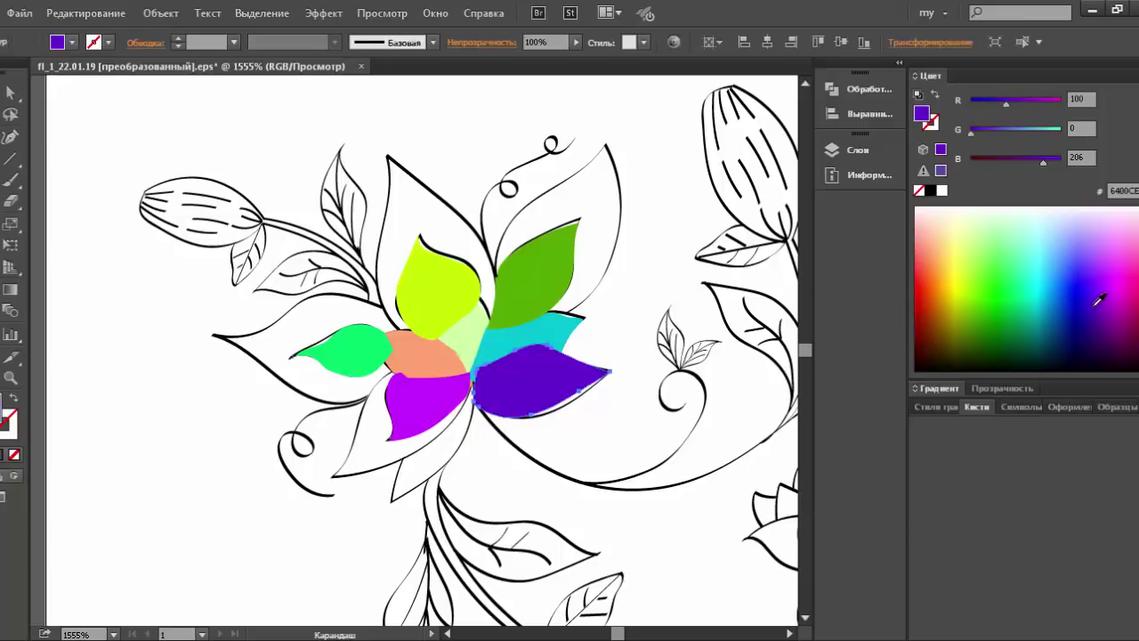
drag(583, 382, 519, 392)
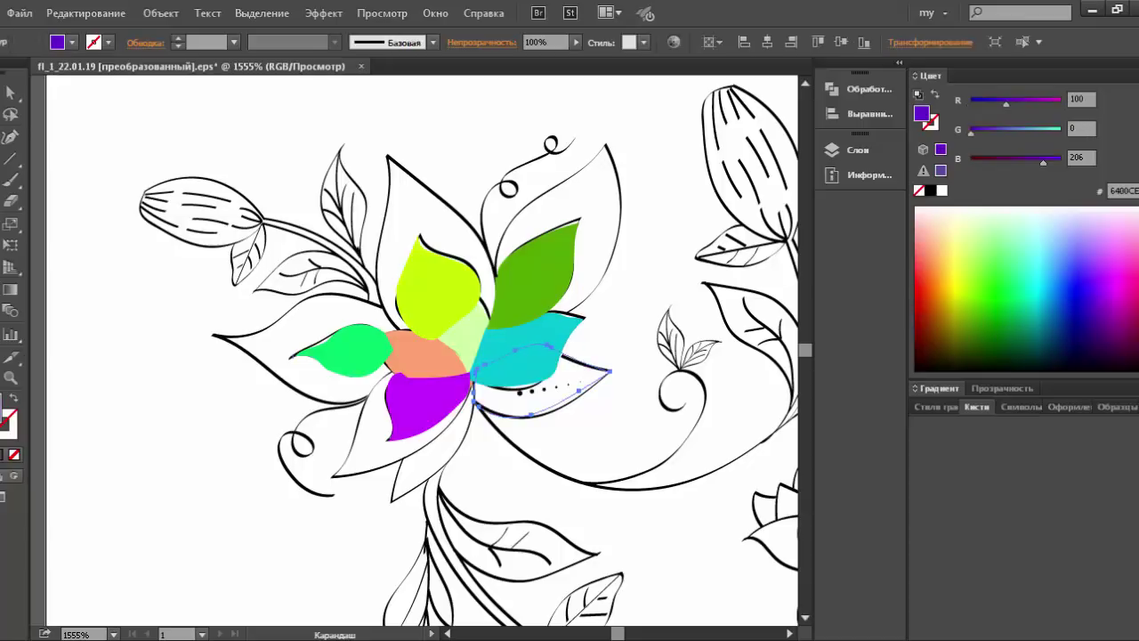
key(ctrl+shift+a)
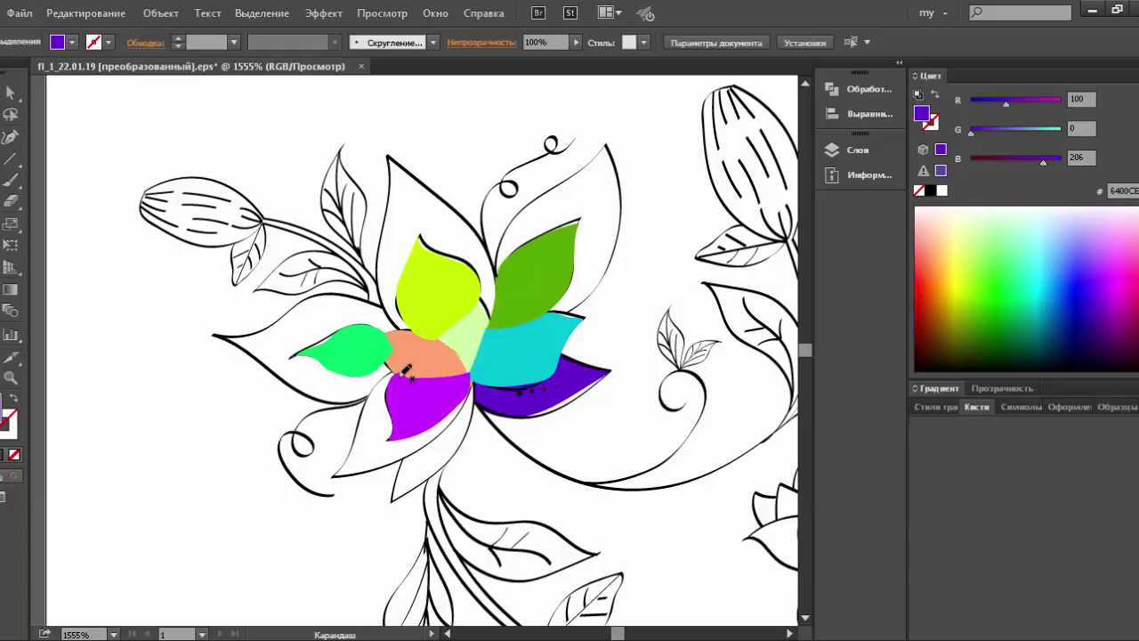
Trace the lower-left leaf, fill it bright green and reorder it behind the purple petal.
mouse_move(403, 363)
mouse_down()
mouse_move(343, 472)
mouse_move(462, 417)
mouse_move(476, 374)
mouse_move(447, 356)
mouse_move(405, 362)
mouse_up()
click(1009, 300)
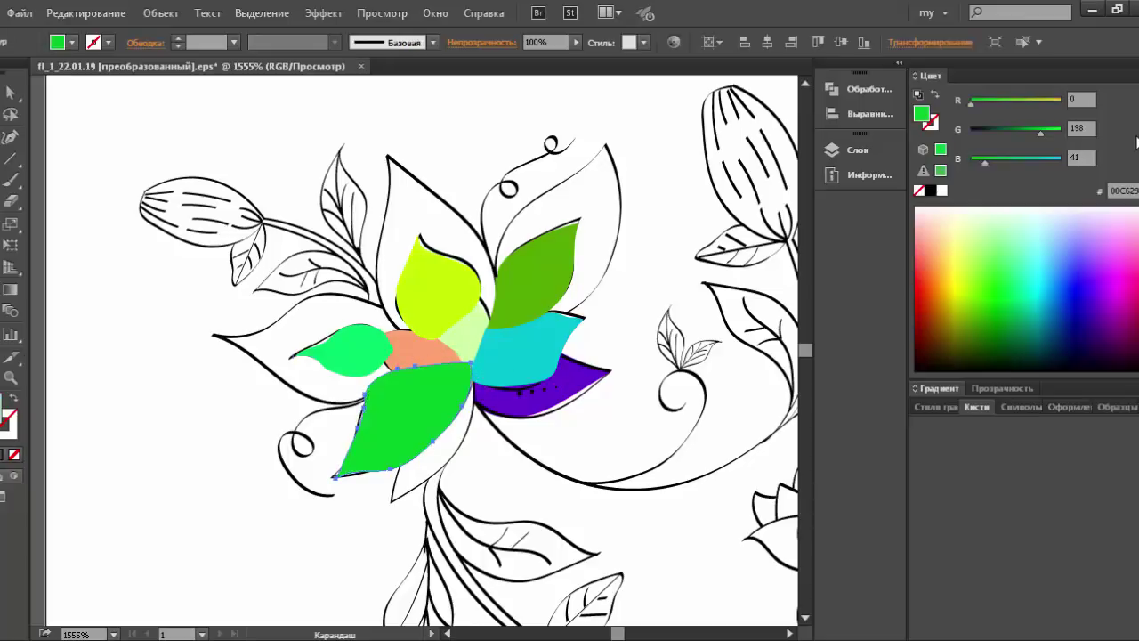
key(ctrl+bracketleft)
key(ctrl+bracketleft)
key(ctrl+bracketright)
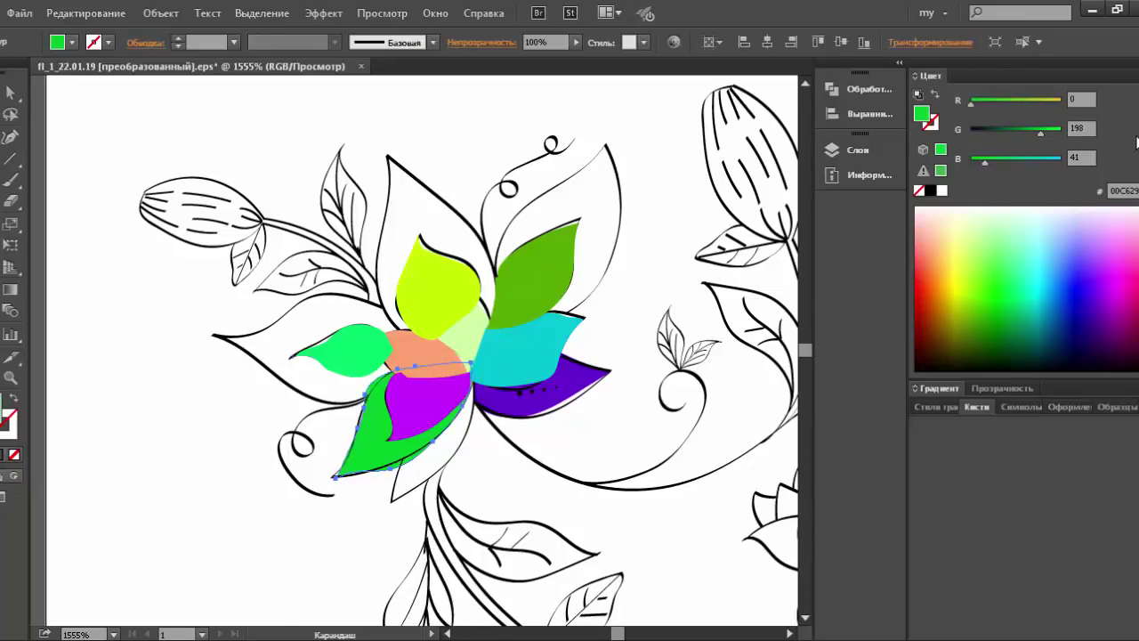
key(ctrl+shift+a)
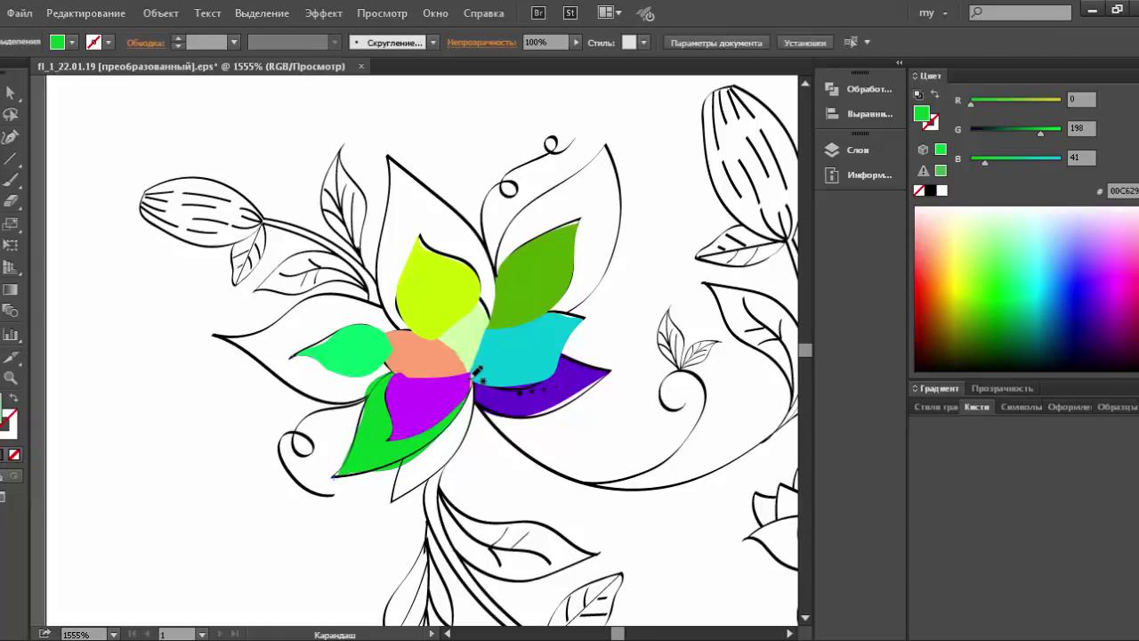
Add a bright green petal below the purple one and begin tracing the large top petal.
mouse_move(477, 397)
mouse_down()
mouse_move(392, 481)
mouse_move(415, 421)
mouse_up()
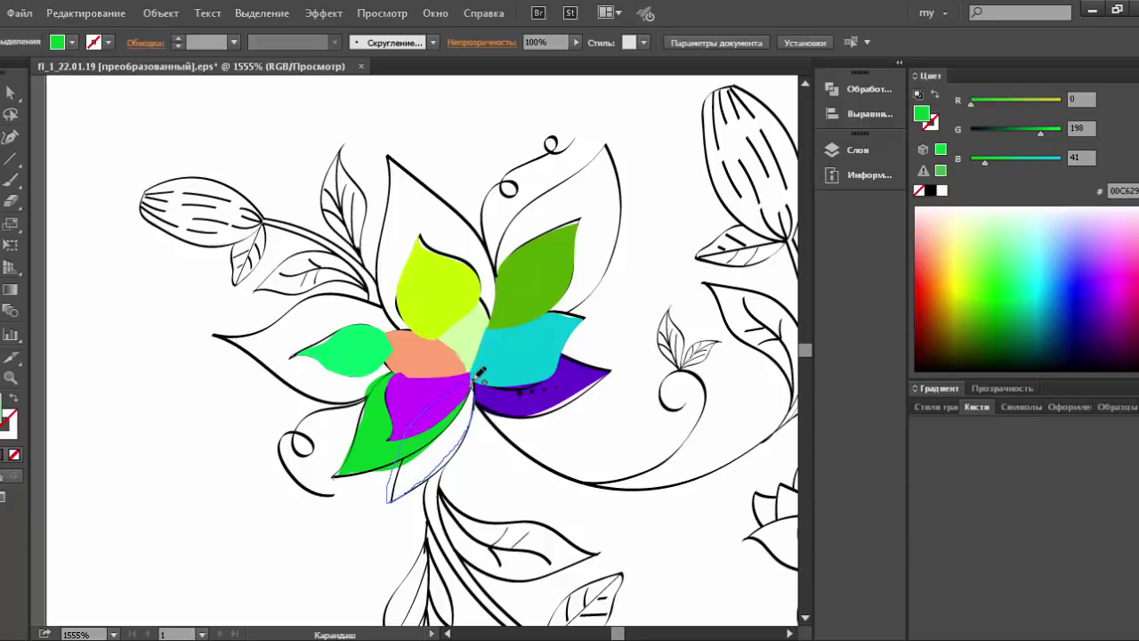
click(1006, 273)
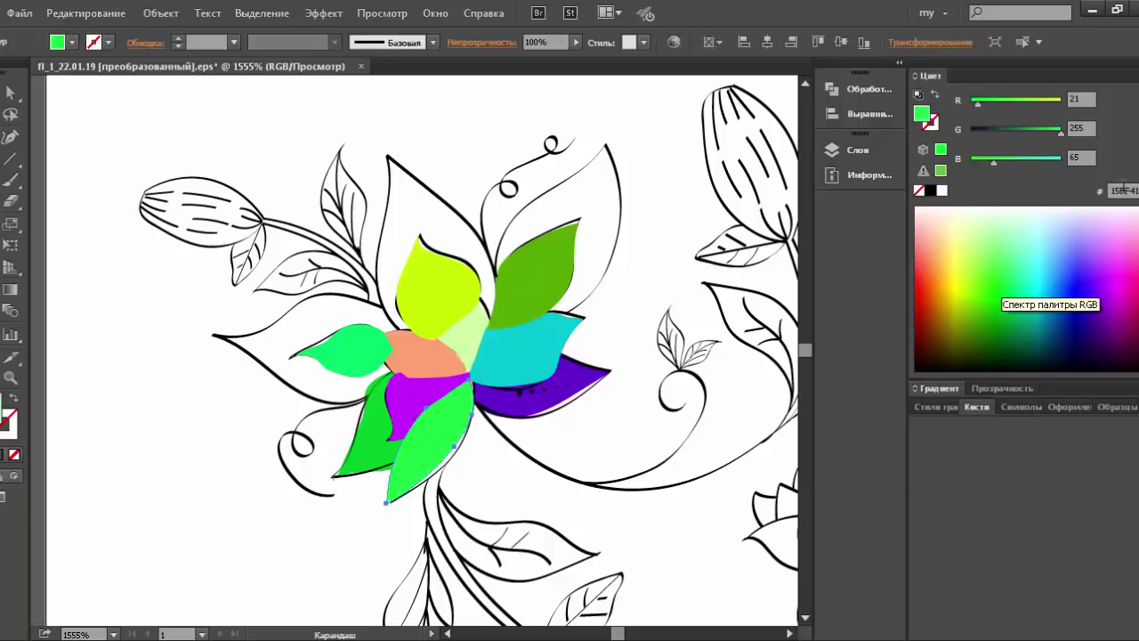
key(Return)
key(ctrl+shift+a)
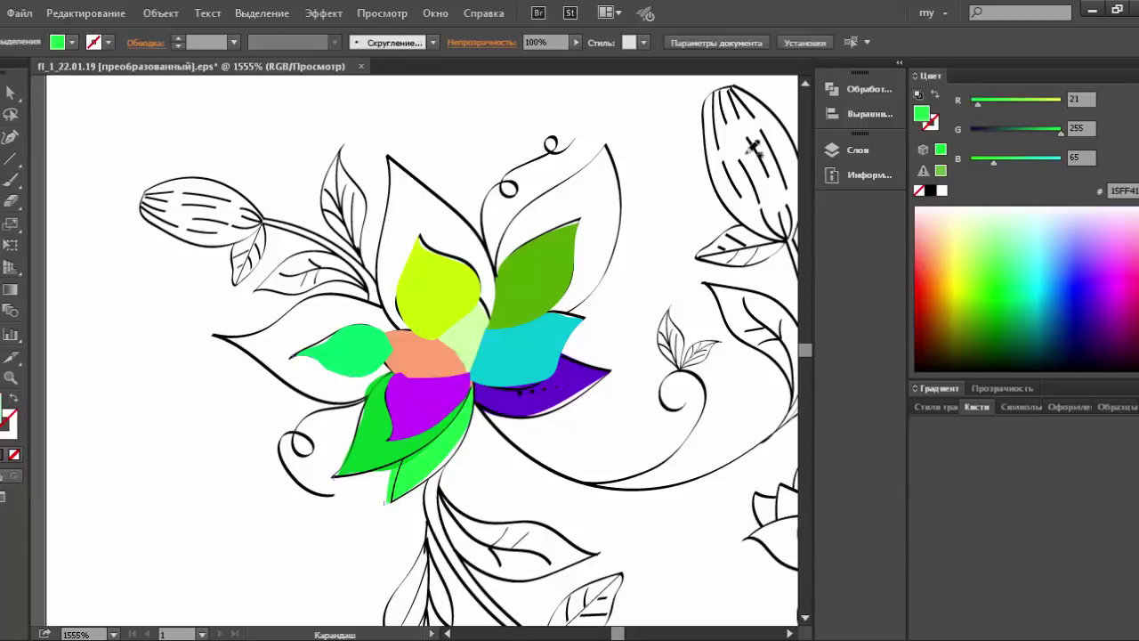
mouse_move(395, 318)
mouse_down()
mouse_move(390, 159)
mouse_move(427, 178)
mouse_move(501, 254)
mouse_up()
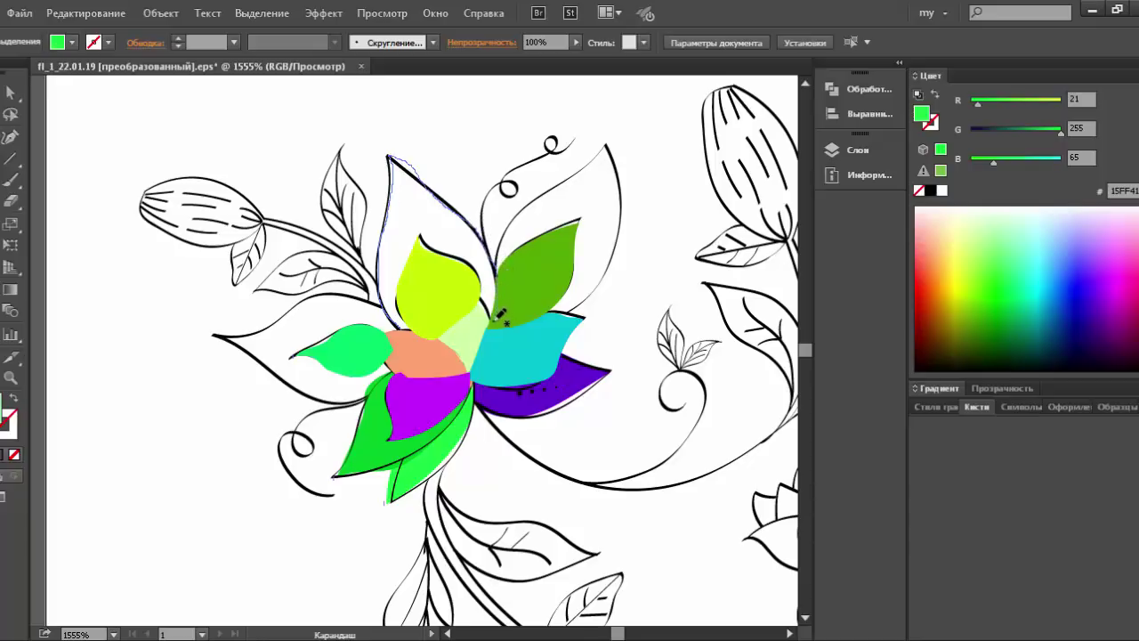
Close the large top petal's outline and fill it dark red.
mouse_move(497, 318)
mouse_down()
mouse_move(454, 343)
mouse_move(403, 326)
mouse_up()
click(923, 299)
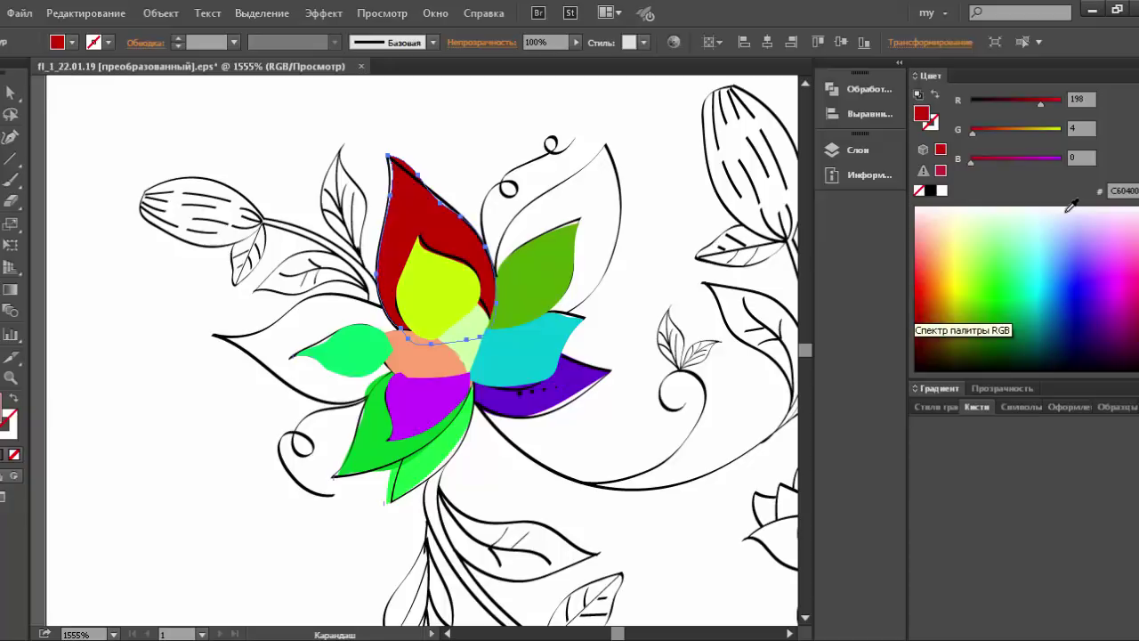
key(ctrl+shift+a)
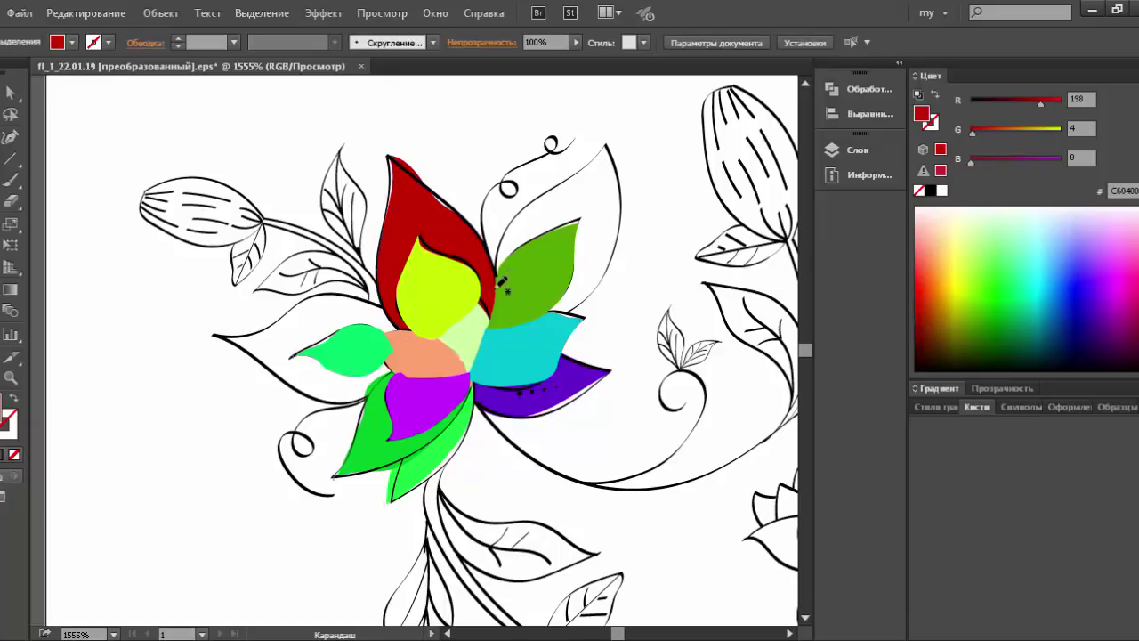
Trace the leaf above the green petal and fill it blue, then outline the large left leaf.
mouse_move(500, 267)
mouse_down()
mouse_move(499, 234)
mouse_move(570, 175)
mouse_up()
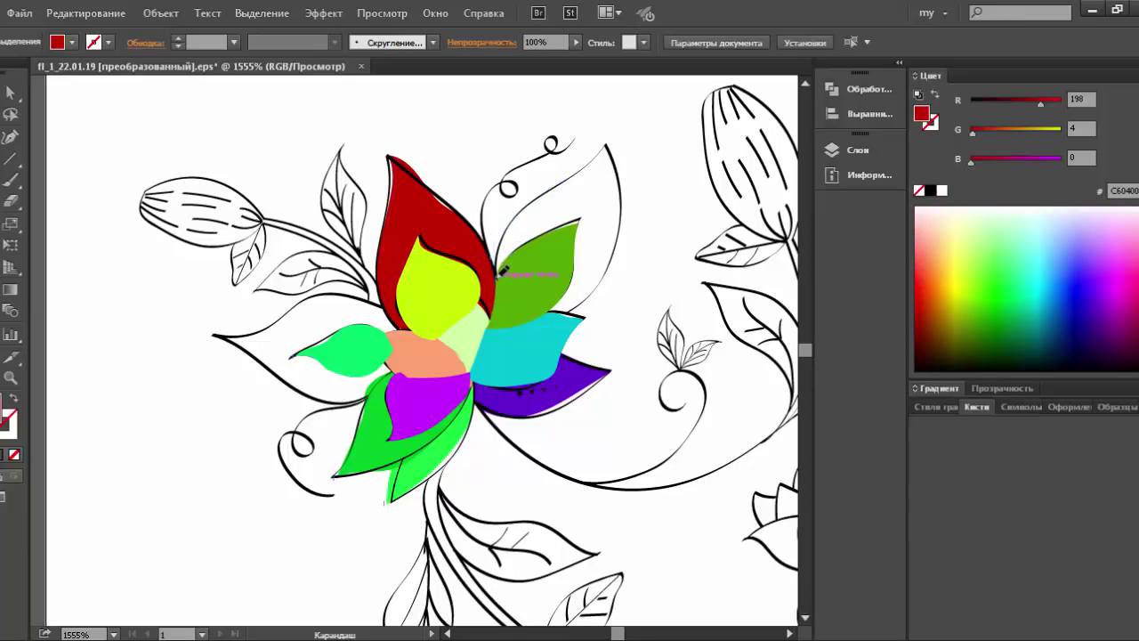
mouse_move(507, 260)
mouse_down()
mouse_move(510, 229)
mouse_move(534, 203)
mouse_move(596, 159)
mouse_move(623, 174)
mouse_move(621, 251)
mouse_move(549, 319)
mouse_up()
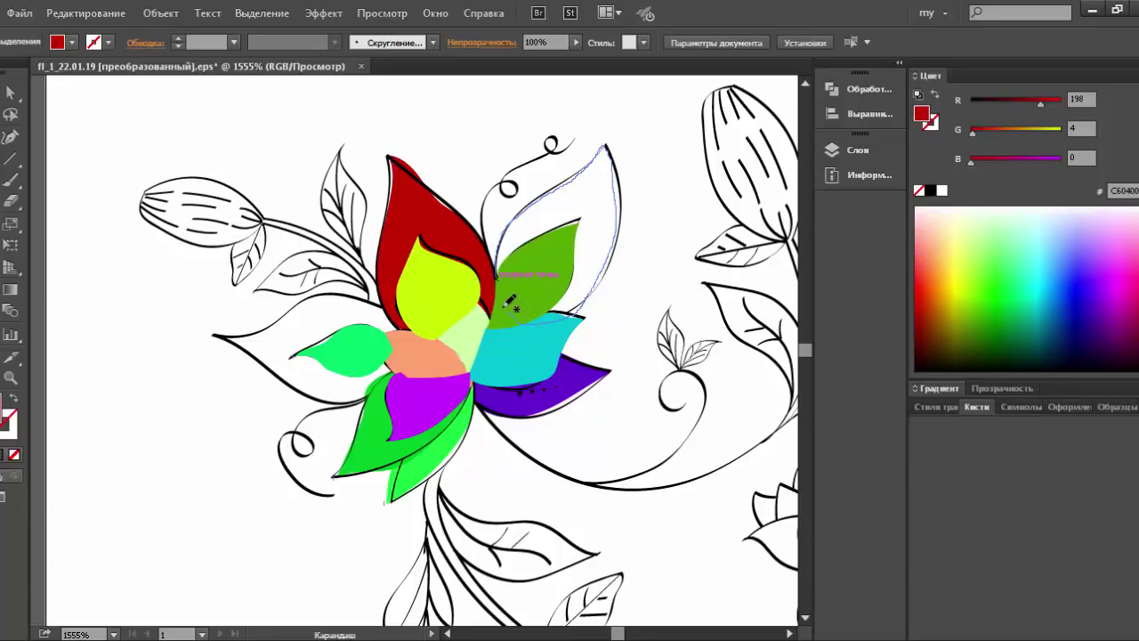
drag(511, 276, 501, 271)
click(1056, 288)
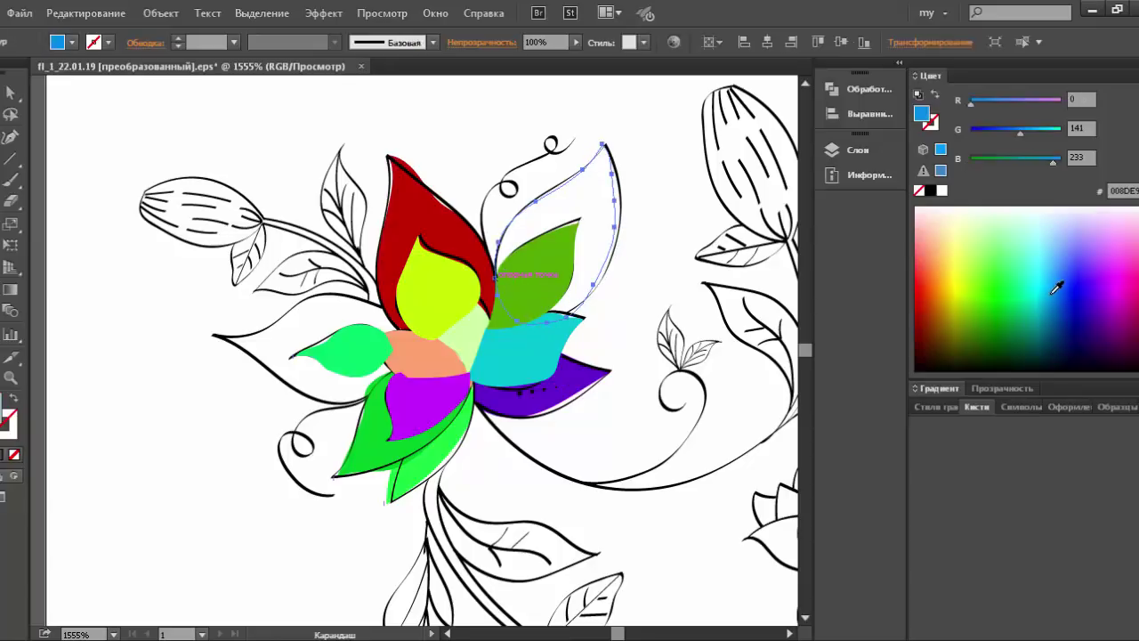
key(ctrl+shift+a)
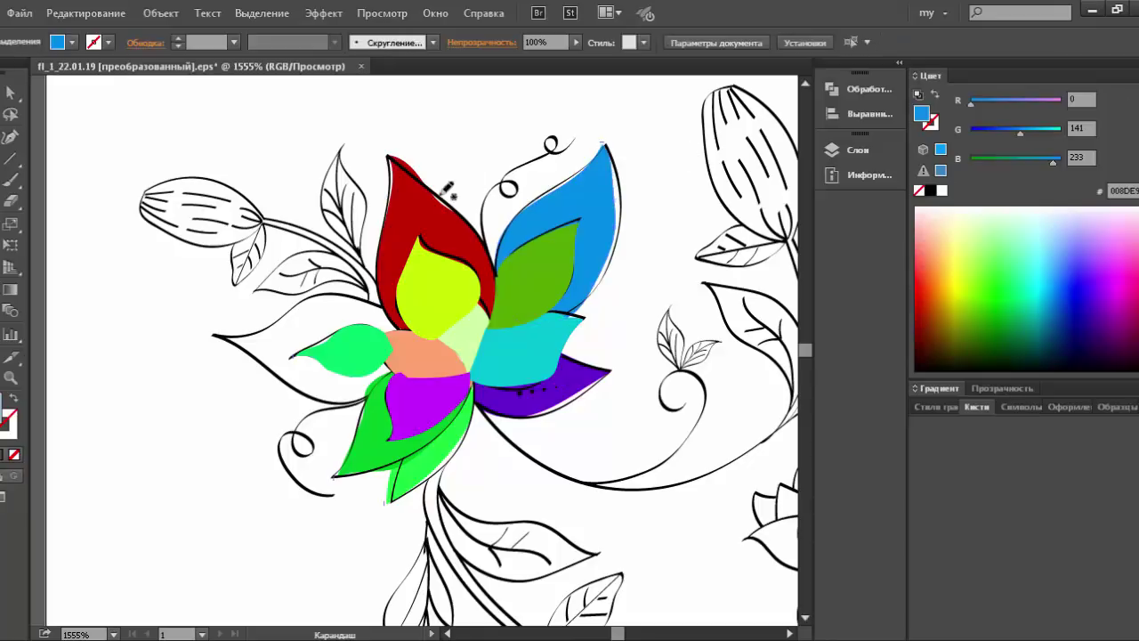
drag(392, 303, 307, 289)
mouse_move(381, 397)
mouse_down()
mouse_move(216, 335)
mouse_move(351, 293)
mouse_move(405, 319)
mouse_move(387, 386)
mouse_up()
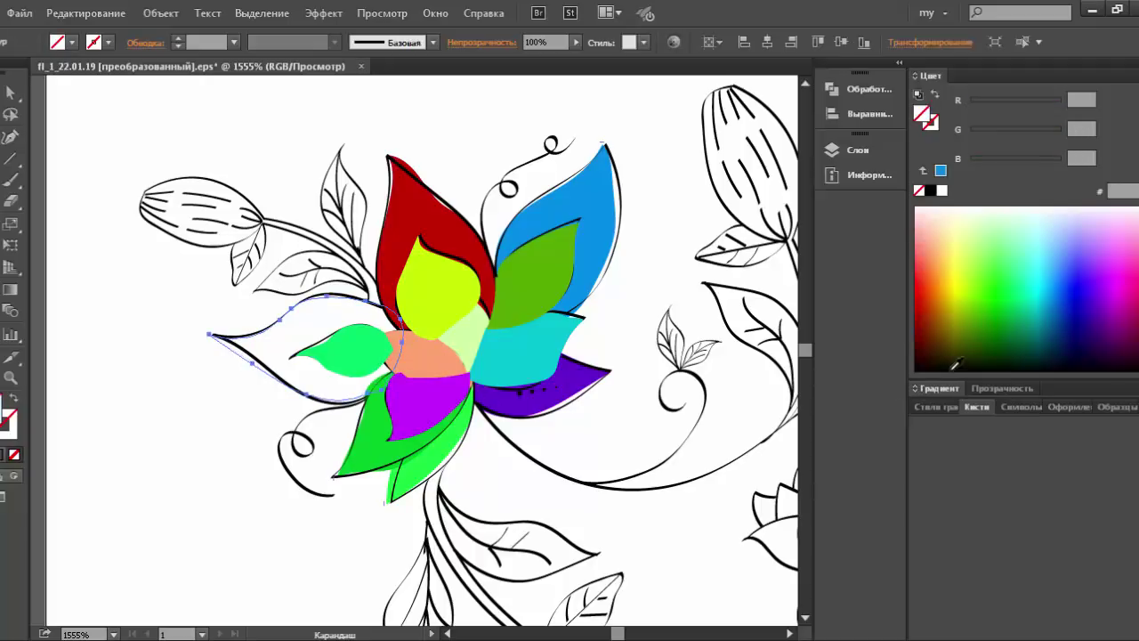
Fill the large left leaf dark green and the small leaf above the flower green.
click(1003, 323)
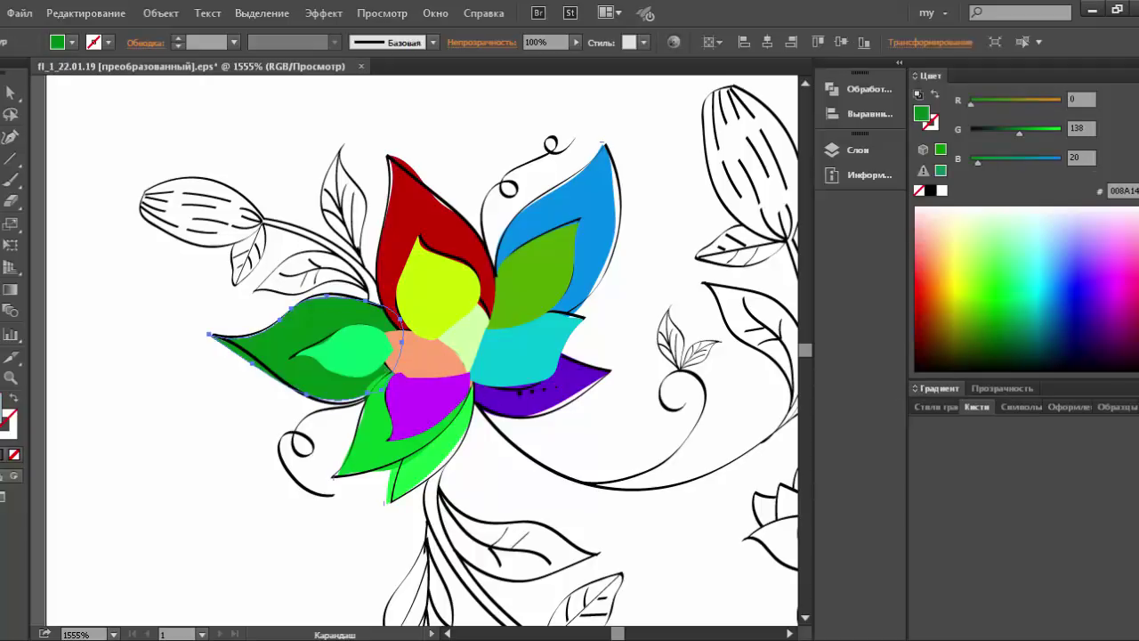
key(ctrl+shift+a)
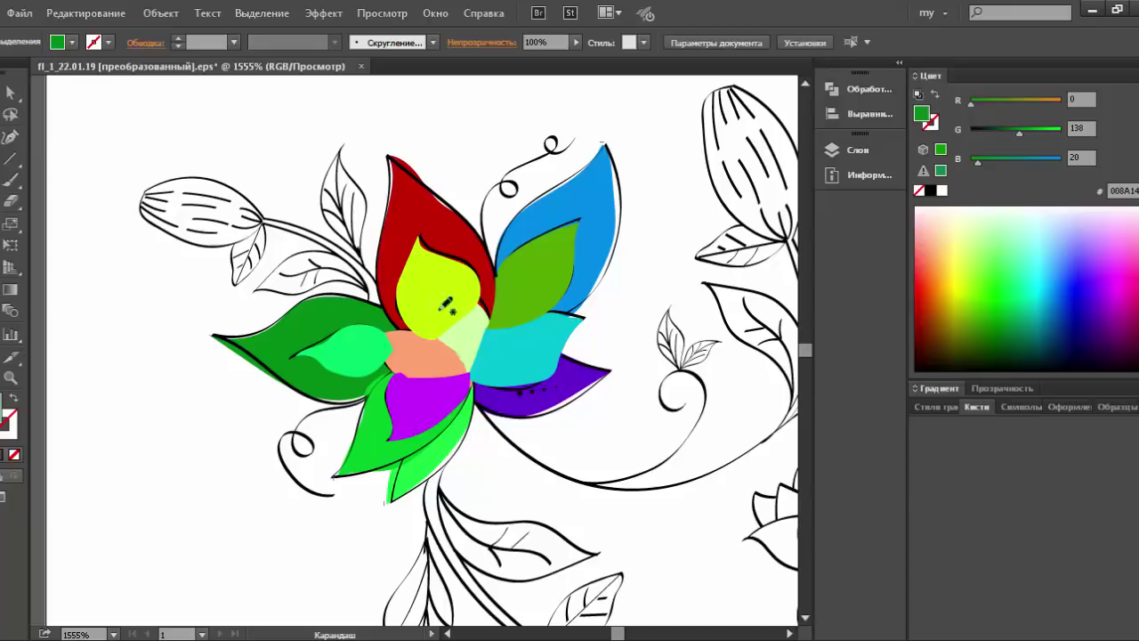
mouse_move(362, 249)
mouse_down()
mouse_move(326, 187)
mouse_move(365, 186)
mouse_move(376, 219)
mouse_move(360, 253)
mouse_up()
click(1005, 313)
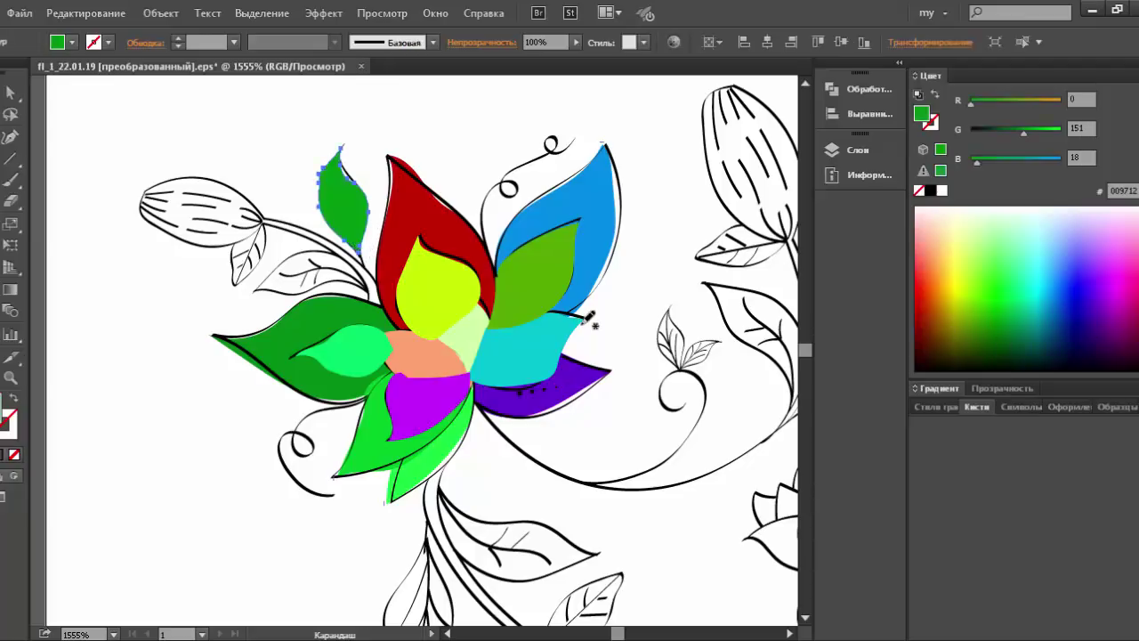
key(ctrl+shift+a)
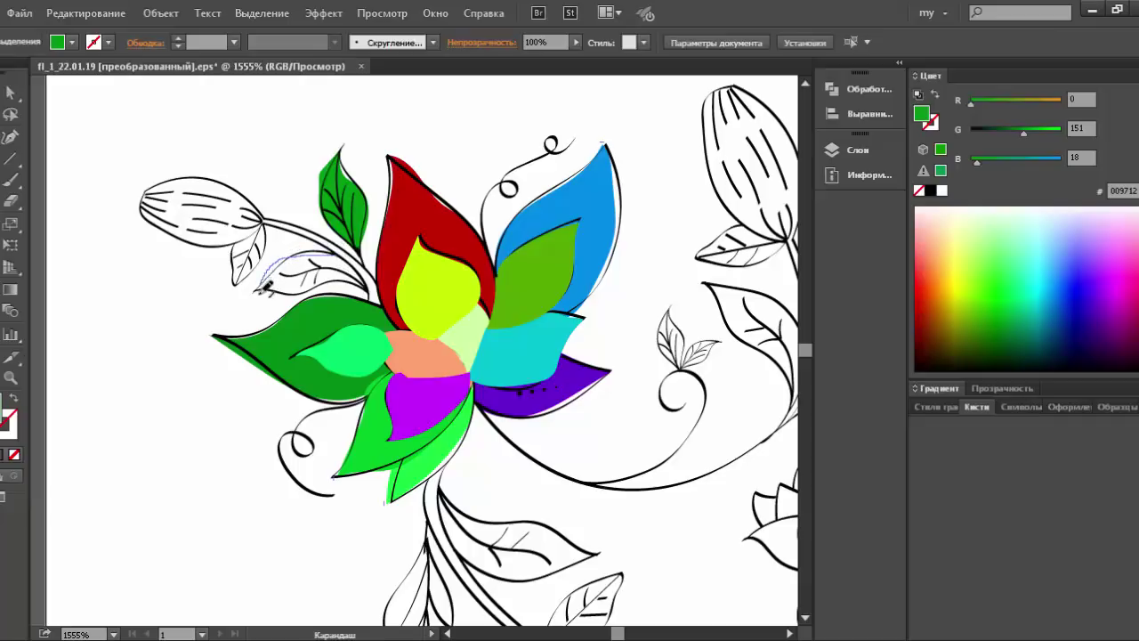
Trace the leaf beside the stem, fill it light green and send it behind its veins.
drag(287, 262, 362, 272)
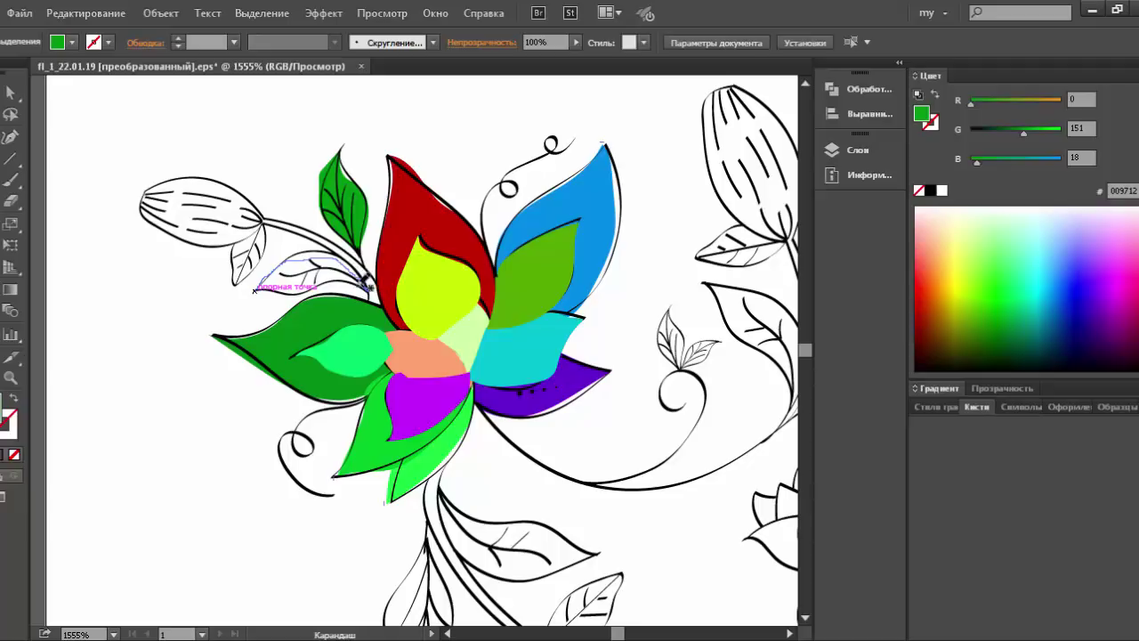
drag(364, 283, 257, 289)
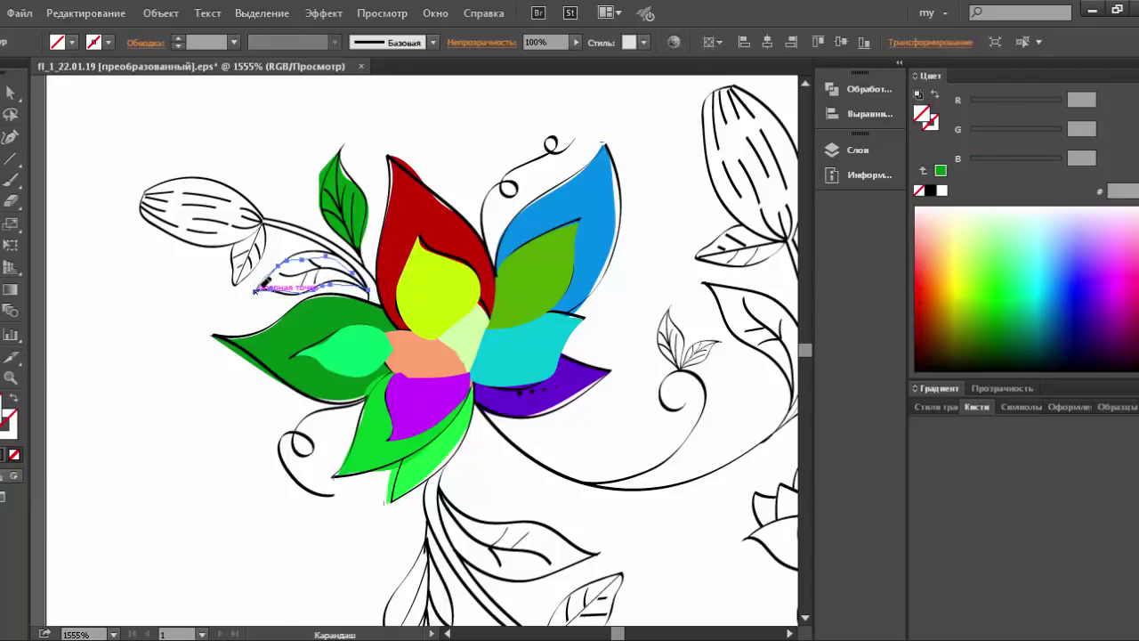
click(1016, 288)
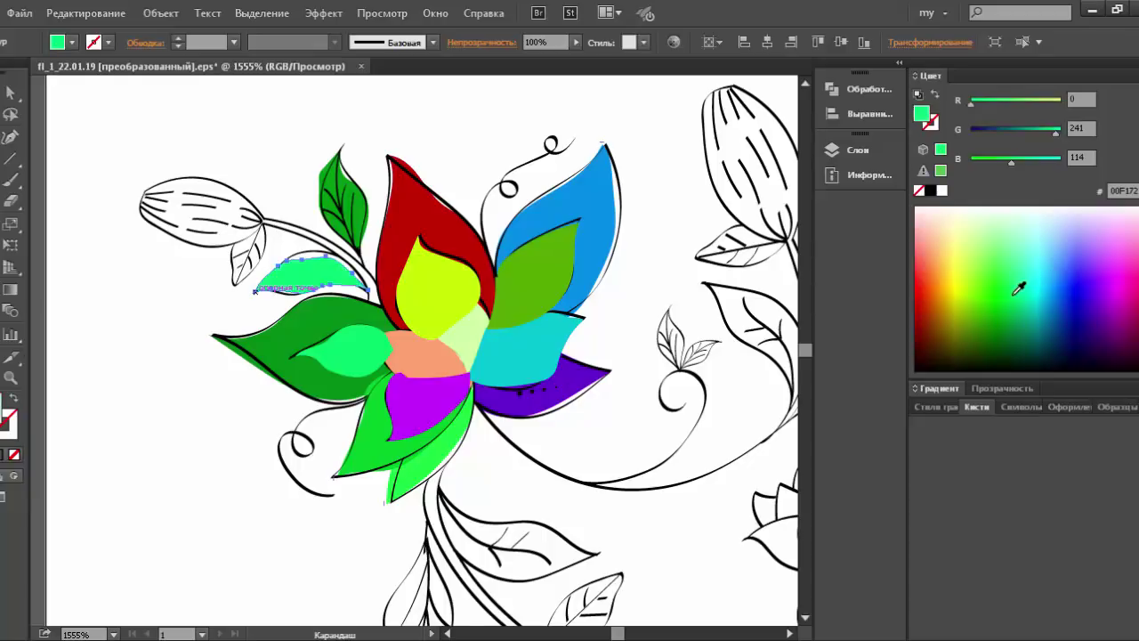
key(ctrl+bracketleft)
key(ctrl+shift+a)
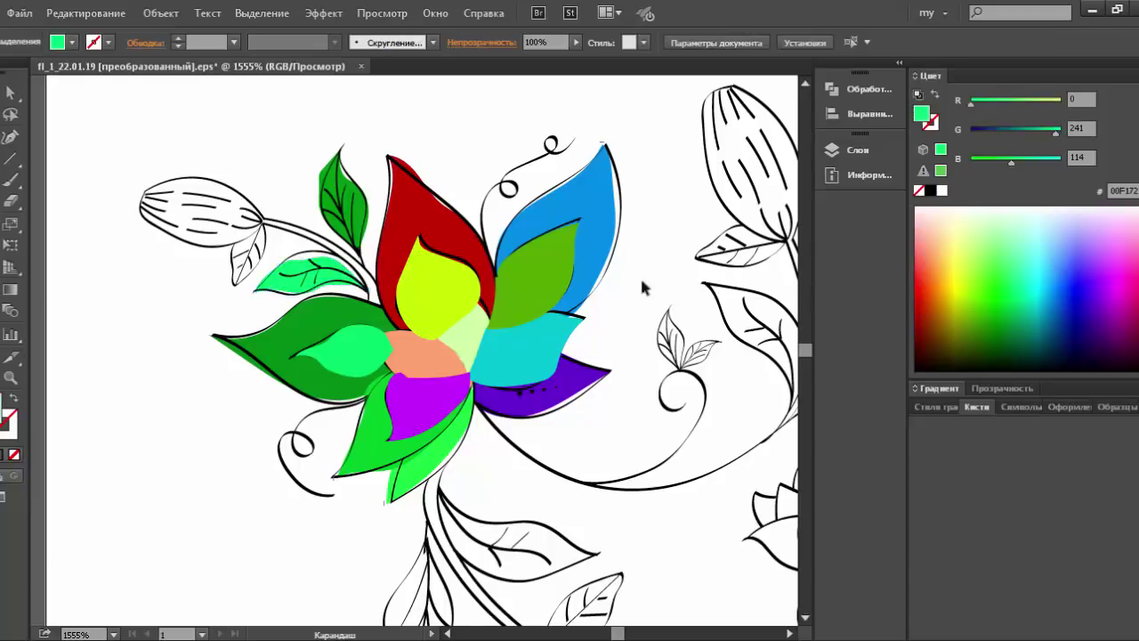
Trace the striped bud and fill it green behind its stripes.
mouse_move(255, 206)
mouse_down()
mouse_move(224, 174)
mouse_move(169, 180)
mouse_move(175, 233)
mouse_move(204, 248)
mouse_move(234, 253)
mouse_move(265, 221)
mouse_up()
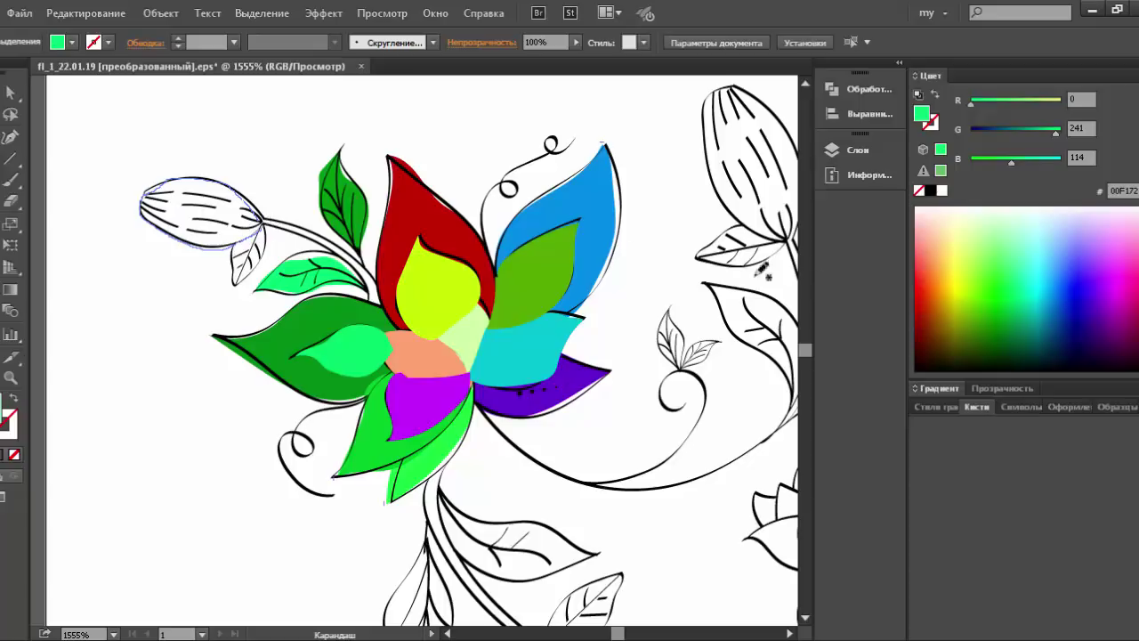
click(994, 297)
key(ctrl+shift+bracketleft)
key(ctrl+bracketright)
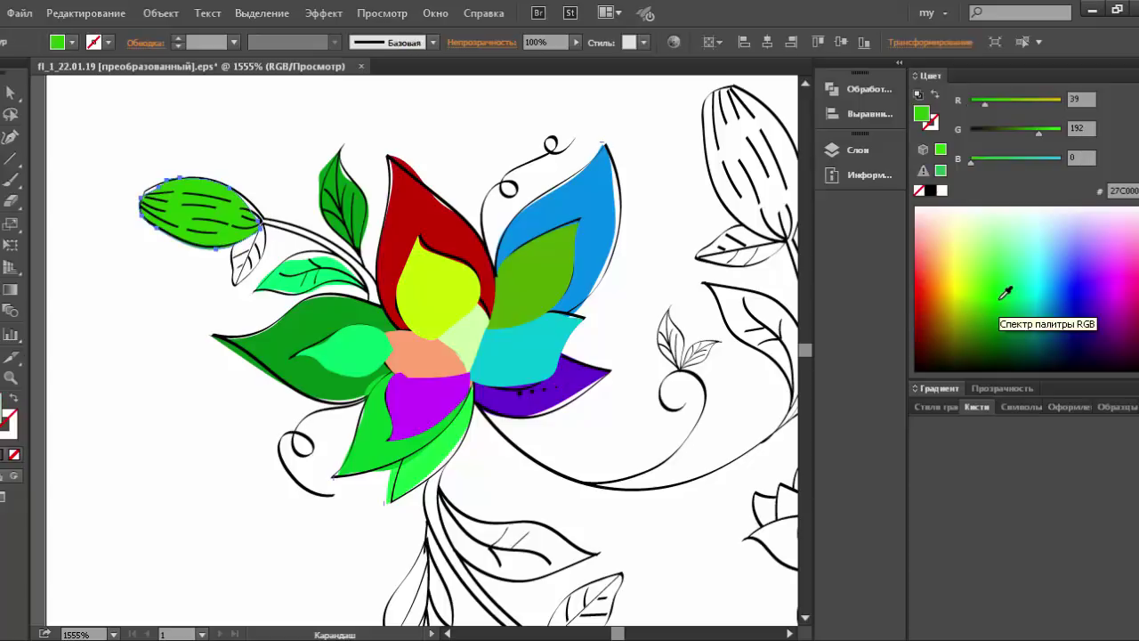
key(ctrl+shift+a)
Trace the small leaf below the bud and fill it bright green.
drag(267, 219, 265, 239)
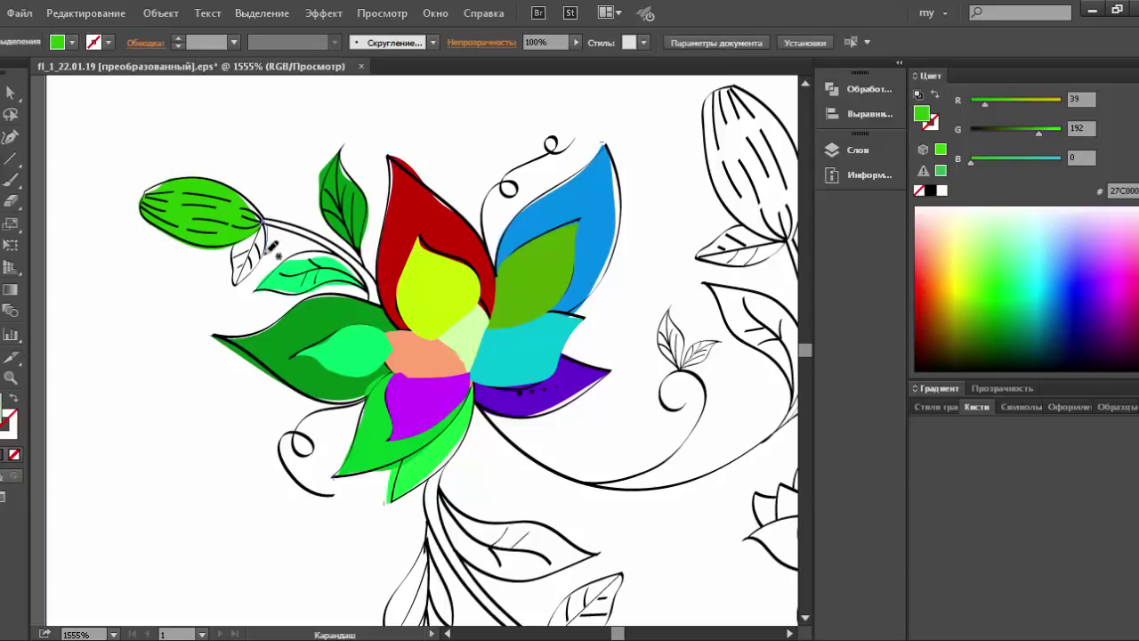
drag(234, 282, 238, 264)
drag(269, 213, 266, 219)
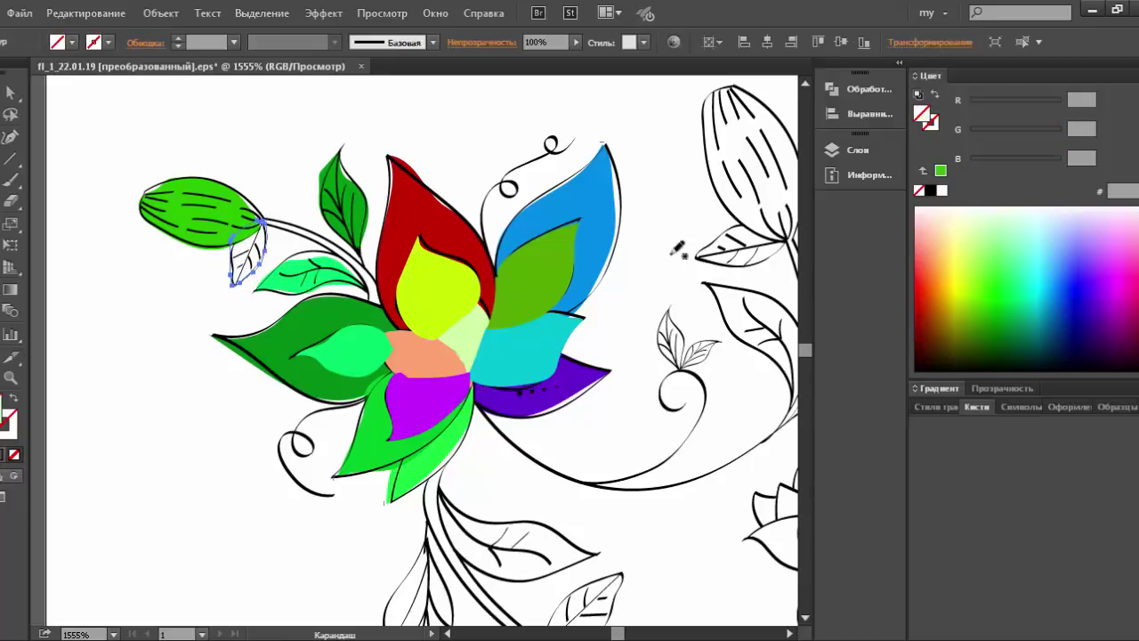
click(1006, 293)
key(ctrl+shift+a)
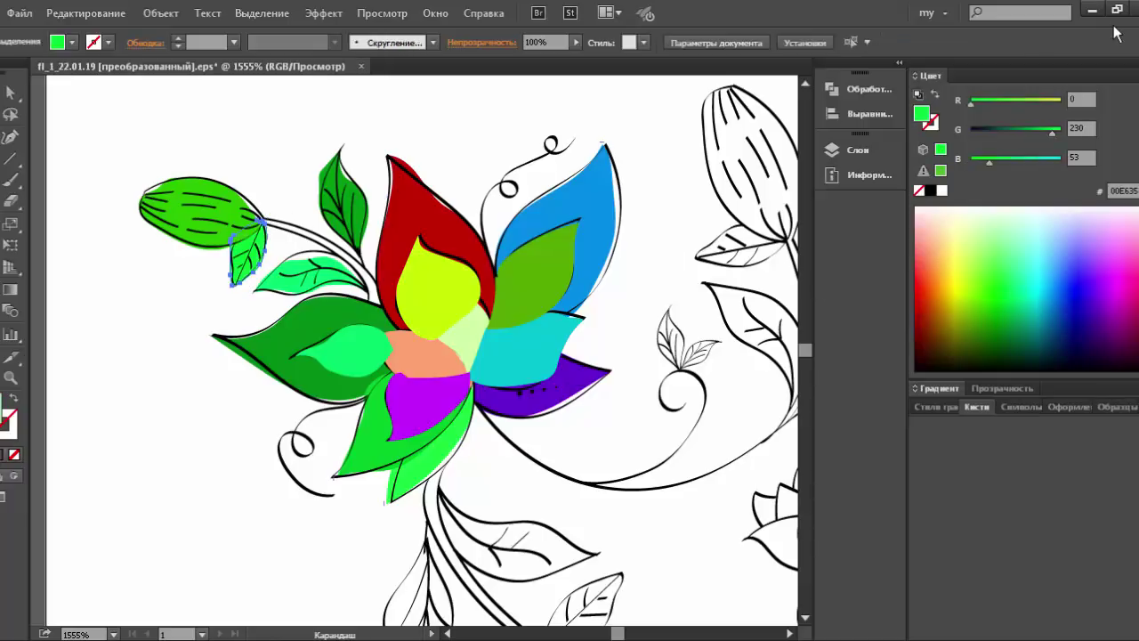
drag(463, 453, 406, 267)
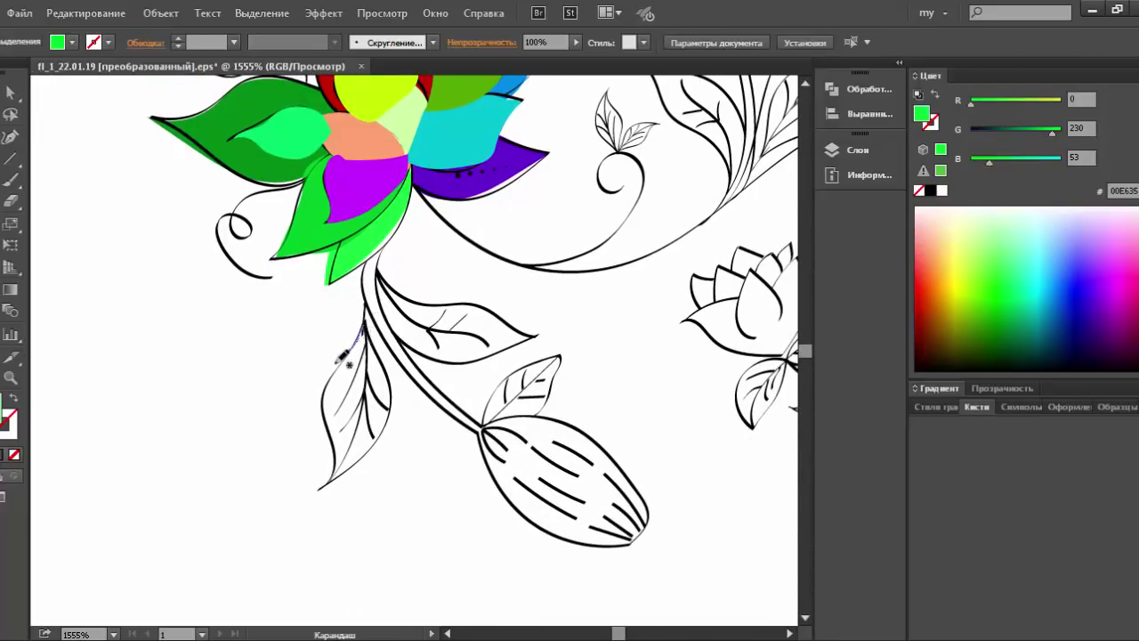
Fill the lower-left stem leaf green and the right stem leaf medium green.
drag(327, 389, 336, 464)
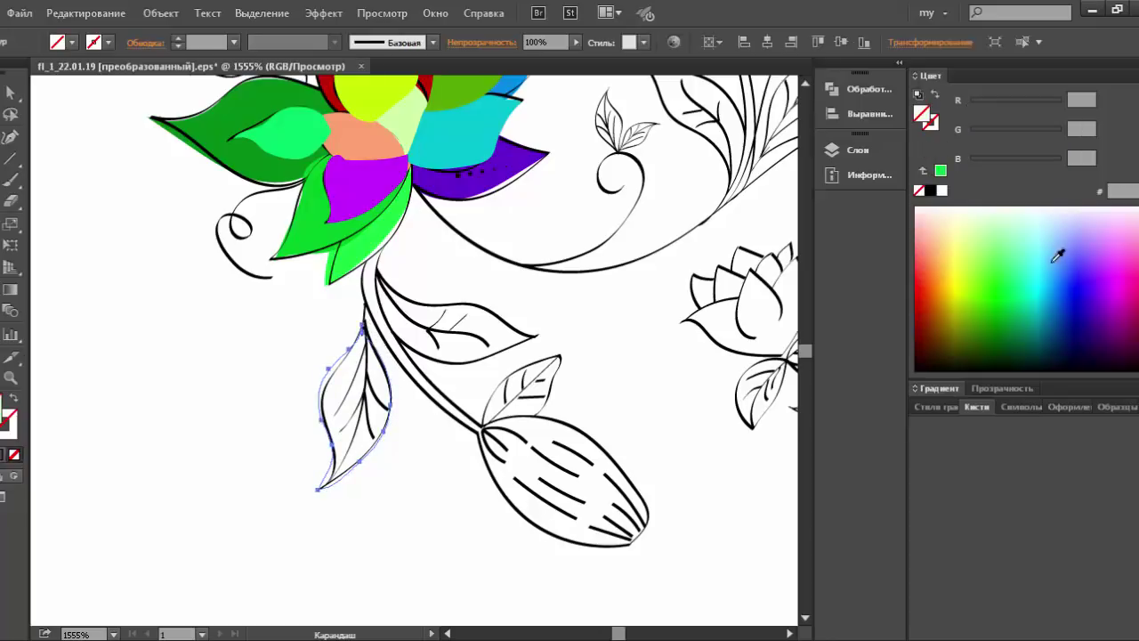
click(1006, 298)
key(ctrl+shift+a)
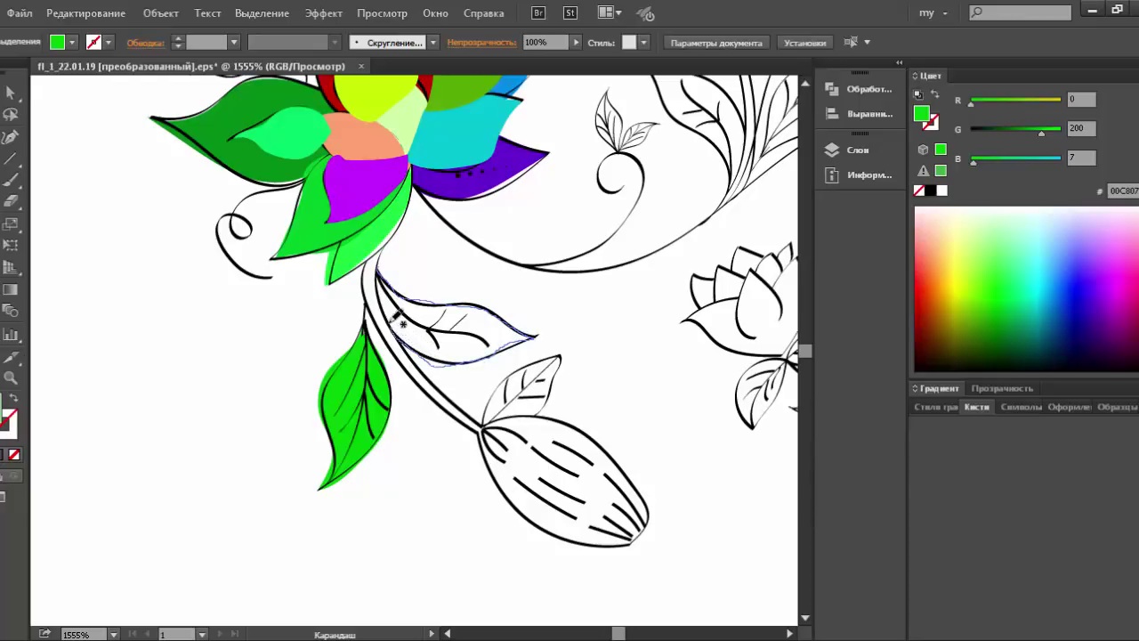
drag(381, 272, 378, 268)
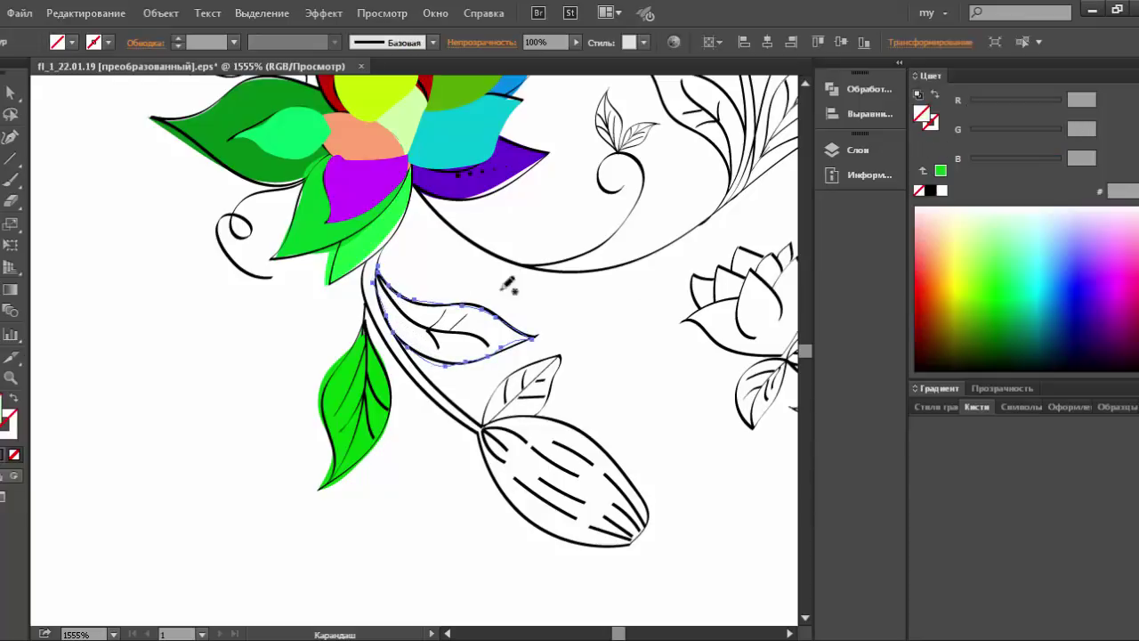
click(984, 311)
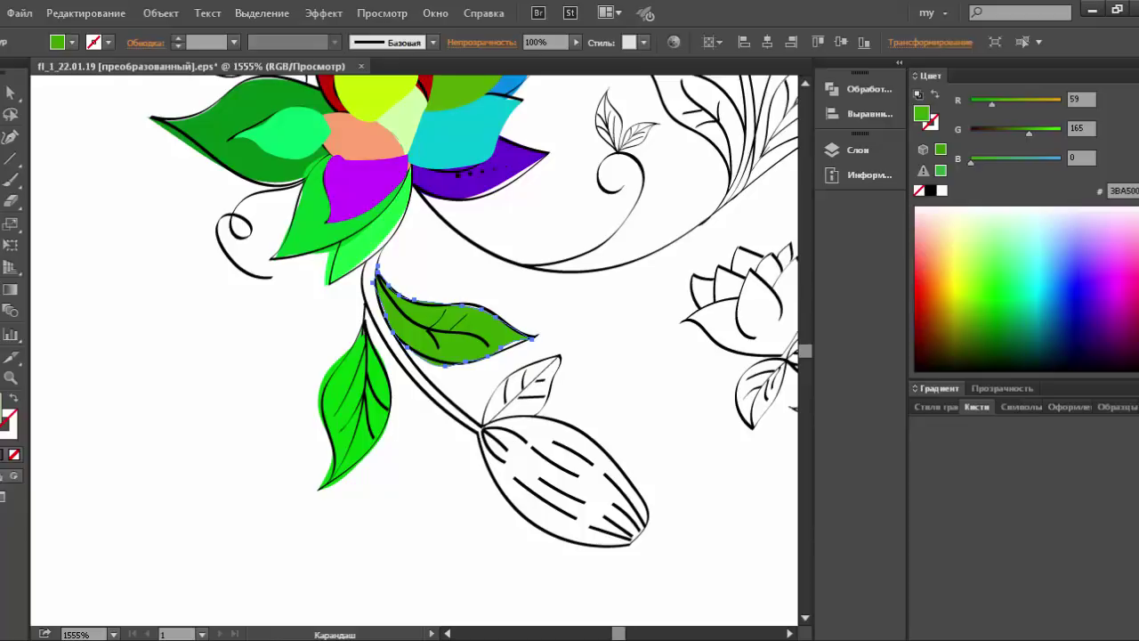
key(ctrl+shift+a)
Trace the striped pod's outline and fill it red.
drag(487, 445, 500, 488)
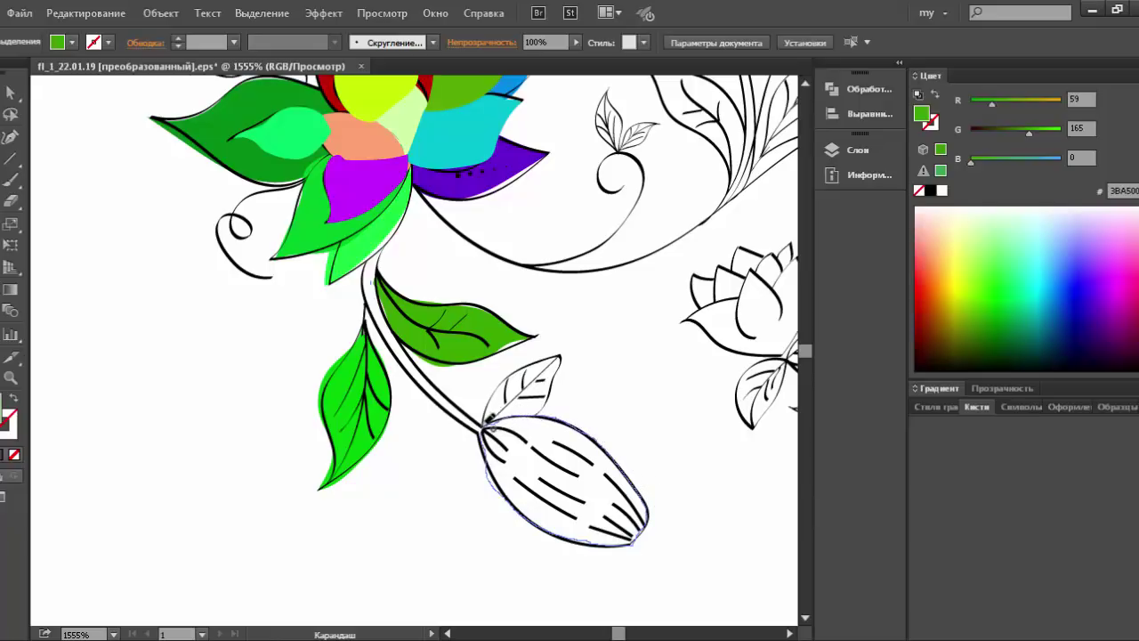
drag(487, 416, 485, 420)
click(1137, 291)
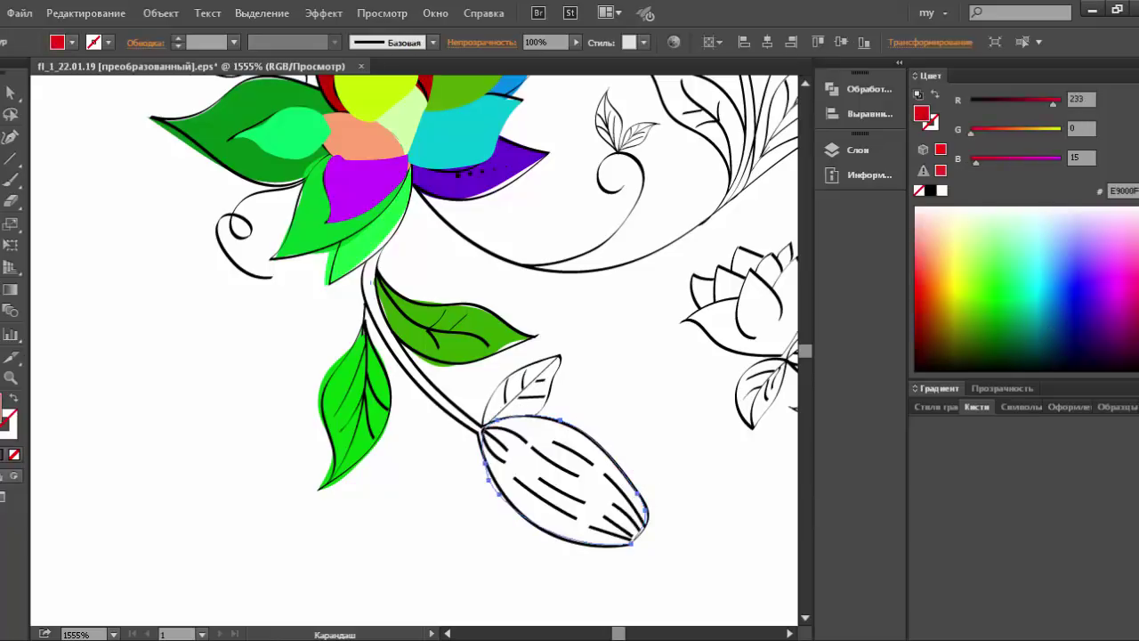
key(ctrl+shift+a)
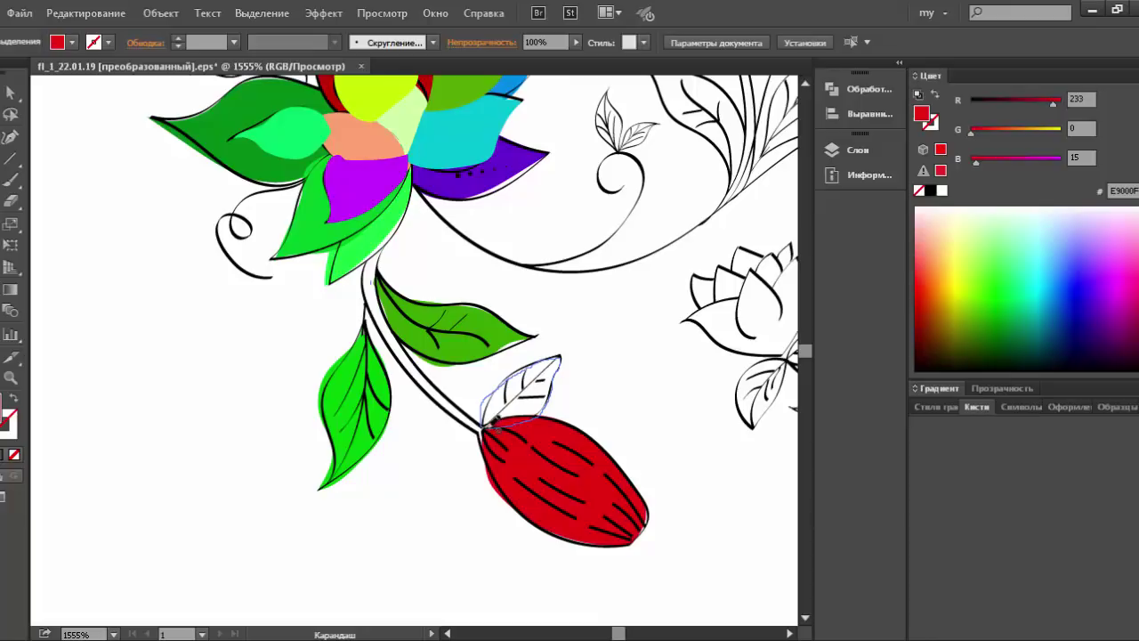
Trace the small leaf on top of the pod and fill it bright green.
drag(482, 422, 485, 420)
click(997, 288)
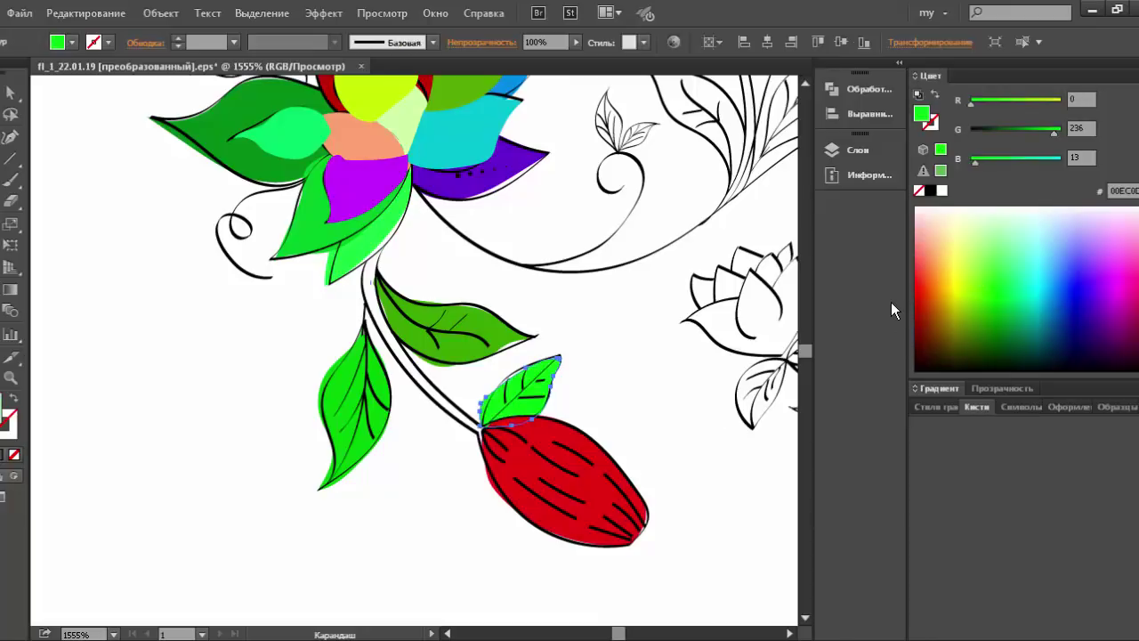
key(ctrl+shift+a)
mouse_move(658, 360)
mouse_down()
mouse_move(351, 422)
mouse_move(339, 442)
mouse_up()
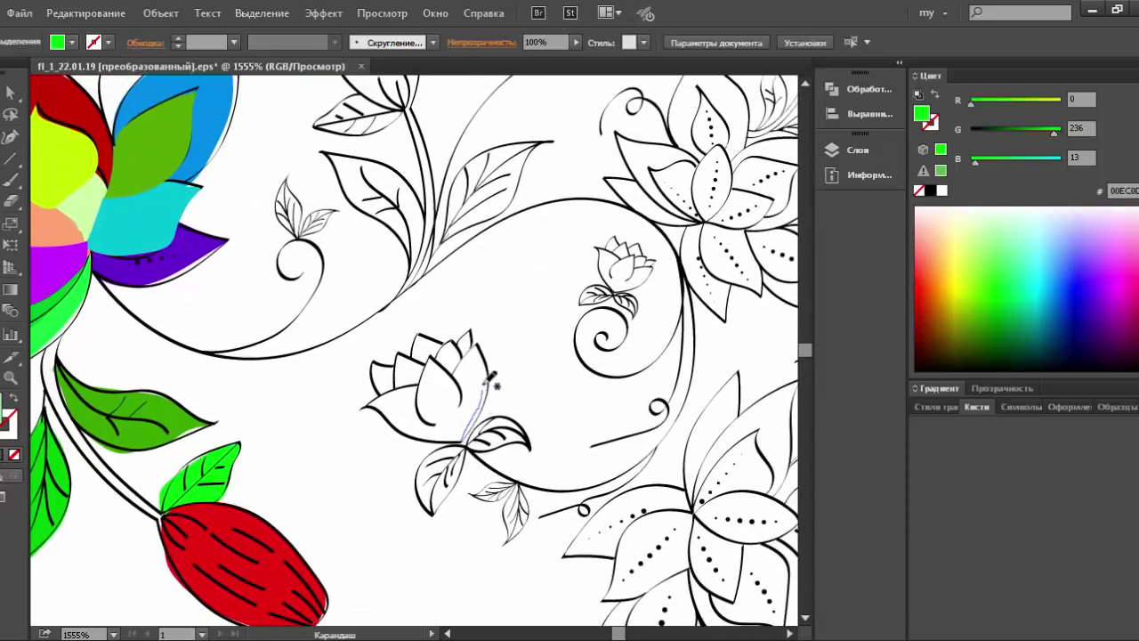
Trace the small bud's outline and petals, filling them in shades of red.
drag(465, 440, 433, 358)
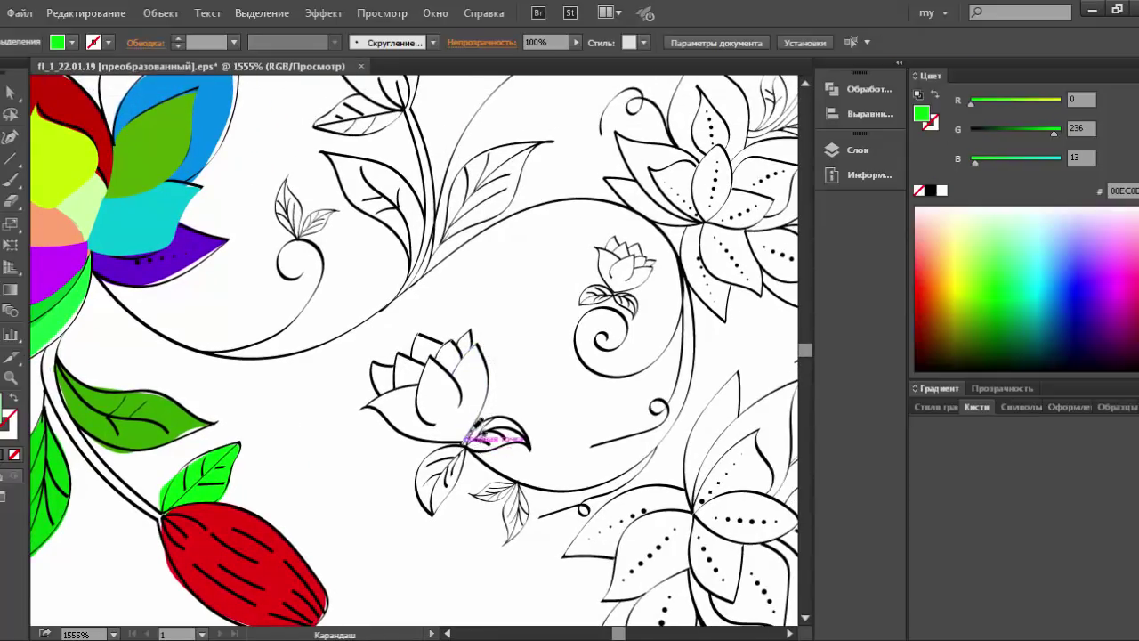
drag(378, 402, 464, 442)
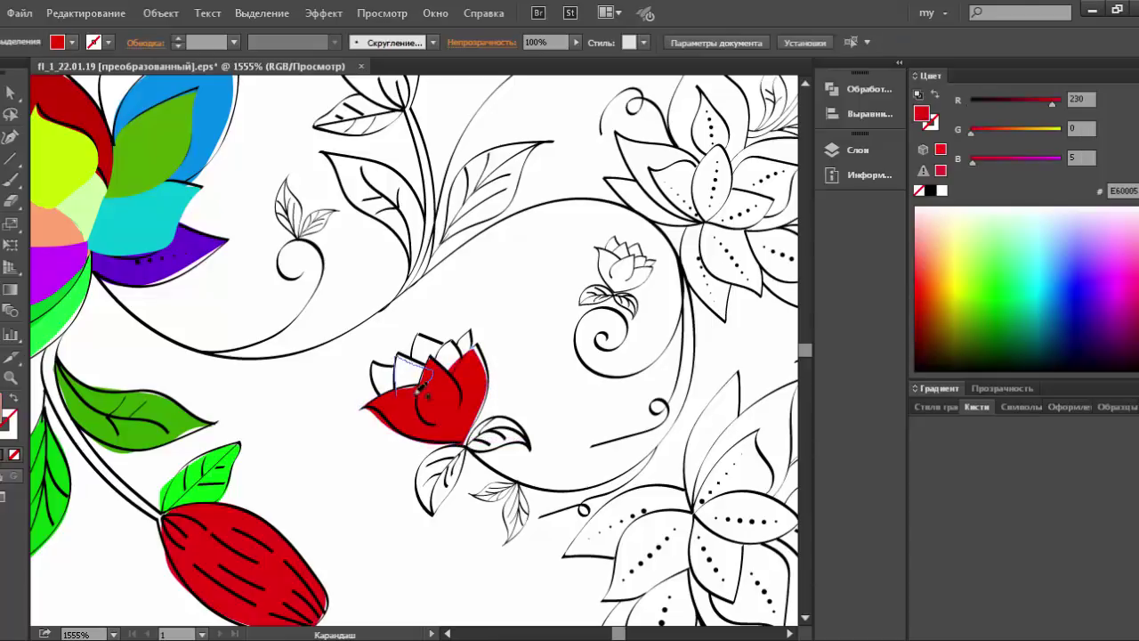
drag(425, 393, 420, 391)
drag(466, 360, 445, 343)
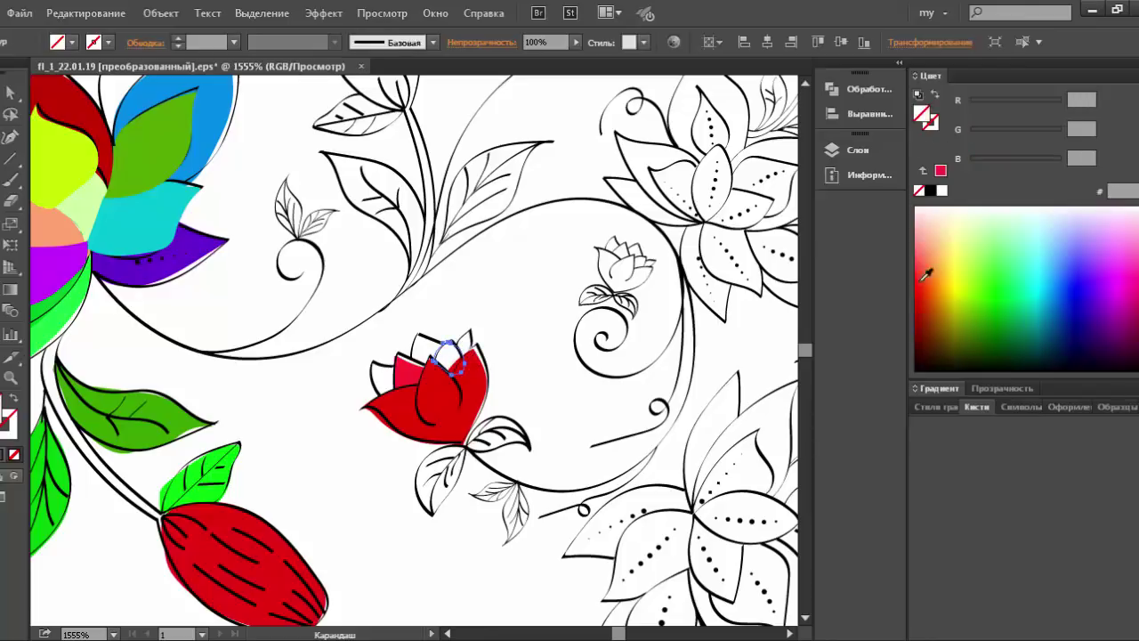
drag(924, 276, 927, 292)
mouse_move(470, 332)
mouse_down()
mouse_move(438, 357)
mouse_move(419, 338)
mouse_up()
click(920, 283)
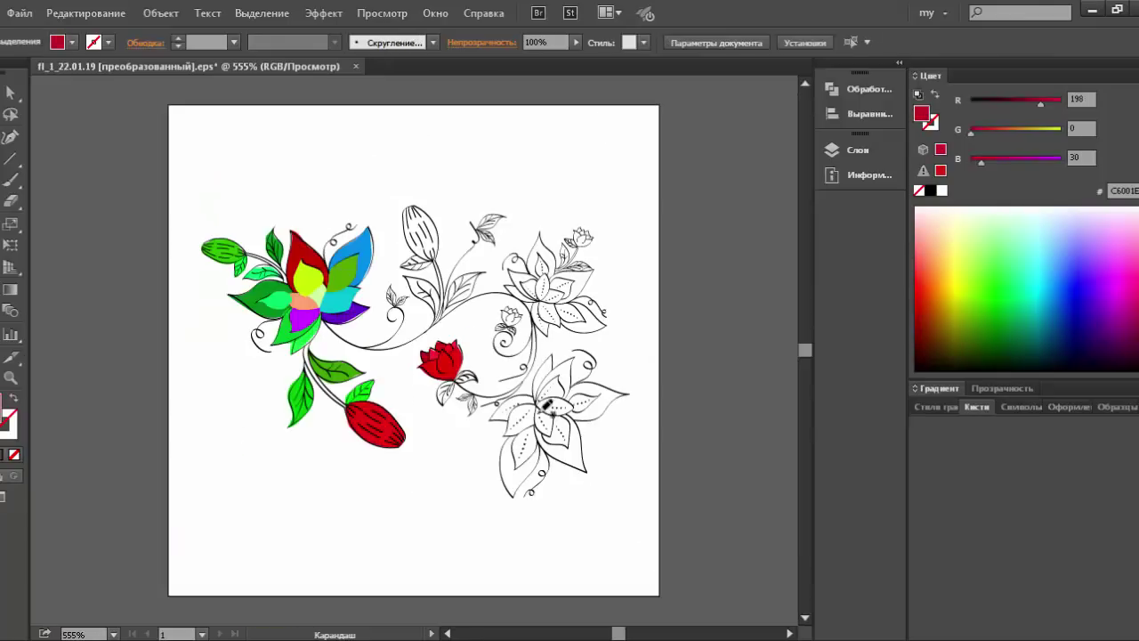
Trace the small leaf beside the spiral and fill it bright green.
key(ctrl+0)
mouse_move(486, 318)
mouse_down()
mouse_move(425, 350)
mouse_move(297, 322)
mouse_up()
mouse_move(233, 354)
mouse_down()
mouse_move(191, 256)
mouse_move(233, 353)
mouse_move(316, 298)
mouse_up()
click(992, 271)
Zoom in on the sprig and fill the right leaf bright green.
key(ctrl+0)
drag(393, 283, 485, 317)
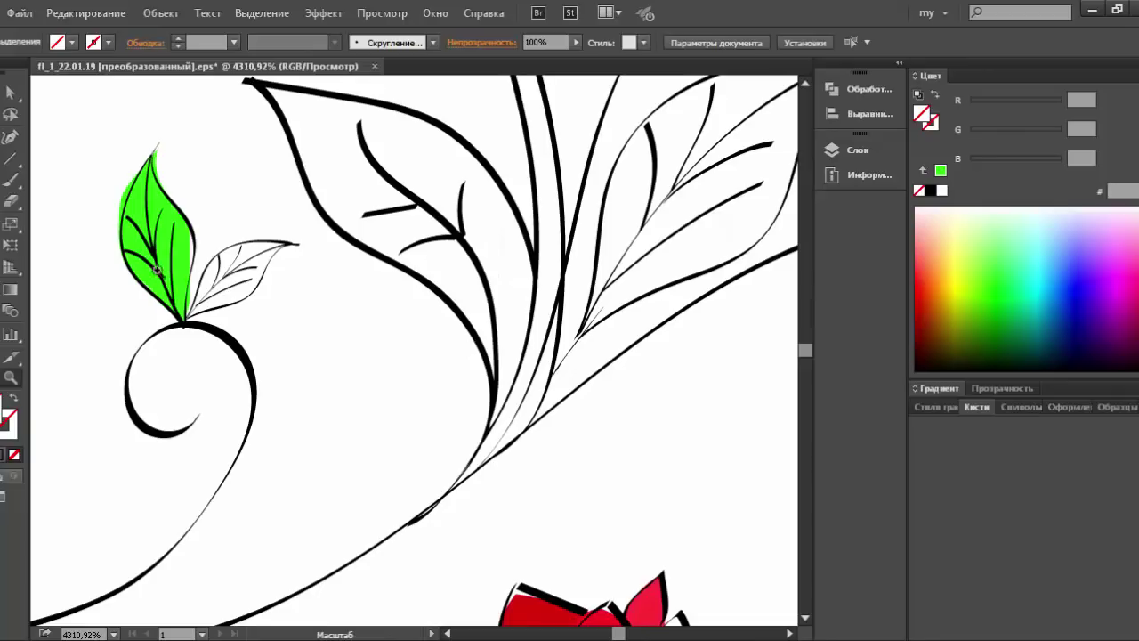
key(n)
drag(187, 313, 185, 316)
click(1035, 278)
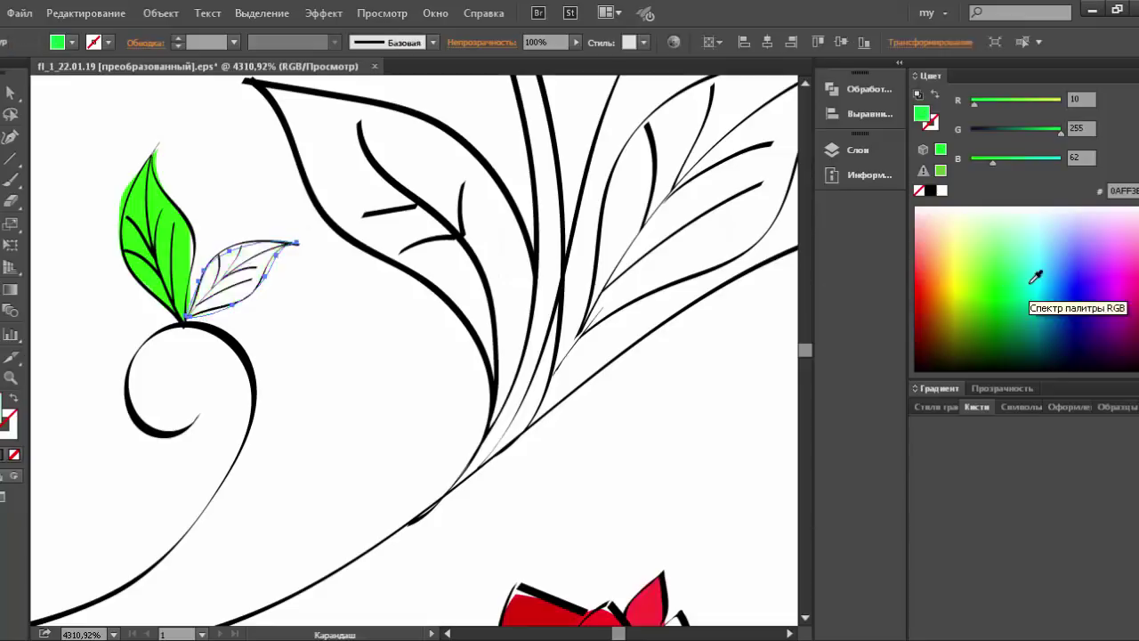
key(ctrl+shift+a)
Trace the middle leaf in magenta and the large left leaf in mint green.
key(ctrl+minus)
key(ctrl+minus)
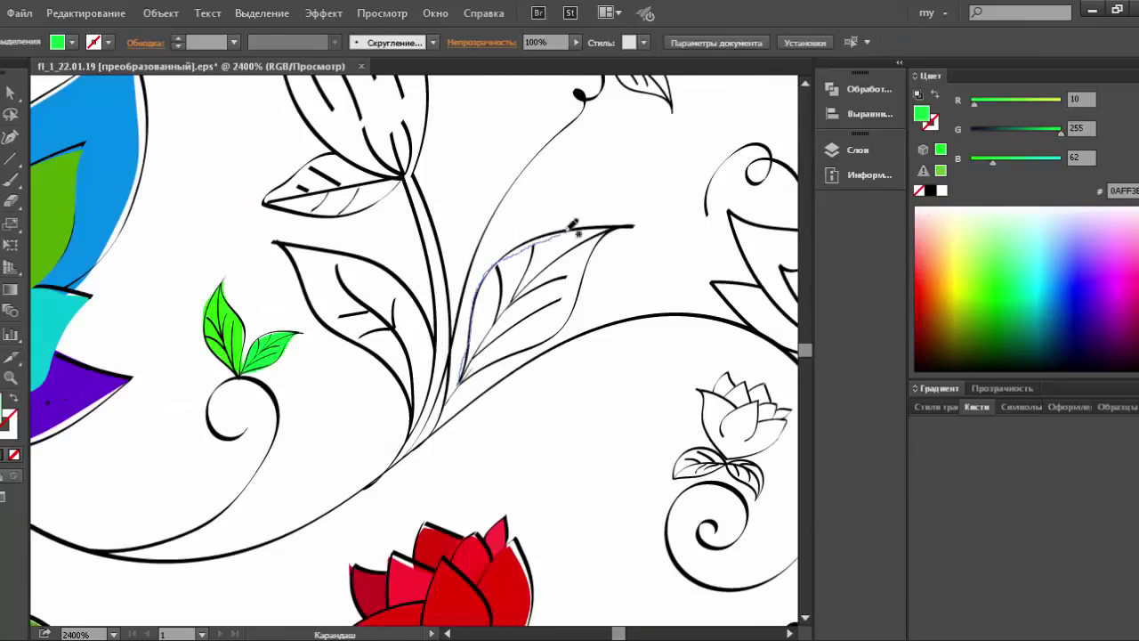
drag(465, 378, 459, 381)
click(1113, 299)
key(ctrl+shift+a)
drag(409, 436, 418, 424)
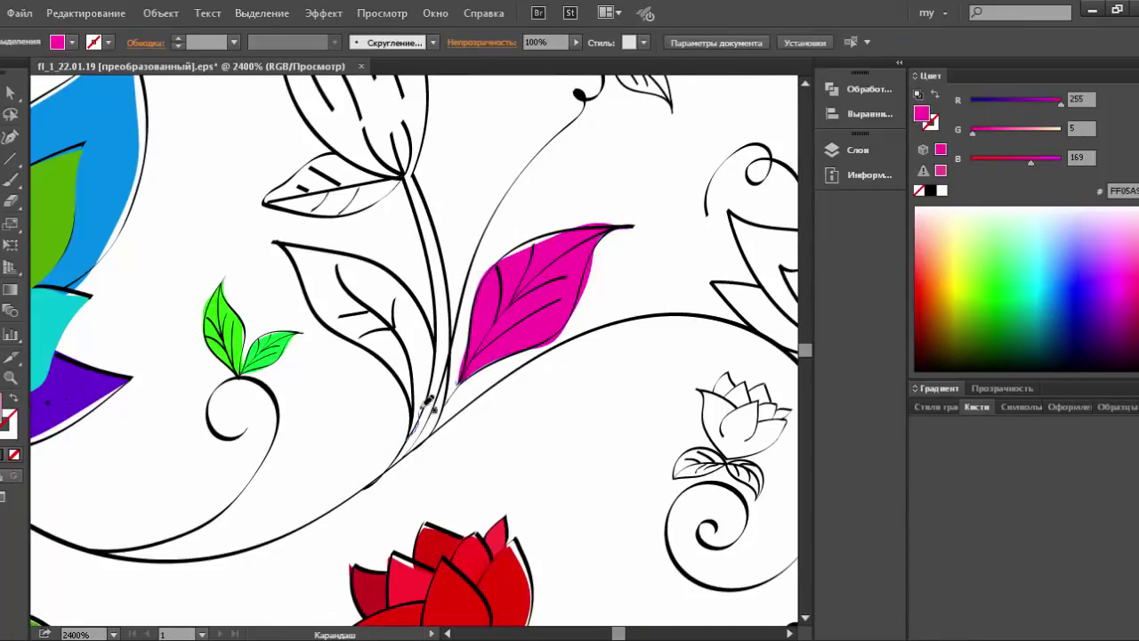
click(1038, 213)
Trace the tulip bud in blue and the small leaf beneath it in green.
scroll(445, 356, up, 5)
mouse_move(473, 452)
mouse_down()
mouse_move(416, 225)
mouse_move(471, 452)
mouse_up()
click(1033, 264)
drag(462, 409, 471, 452)
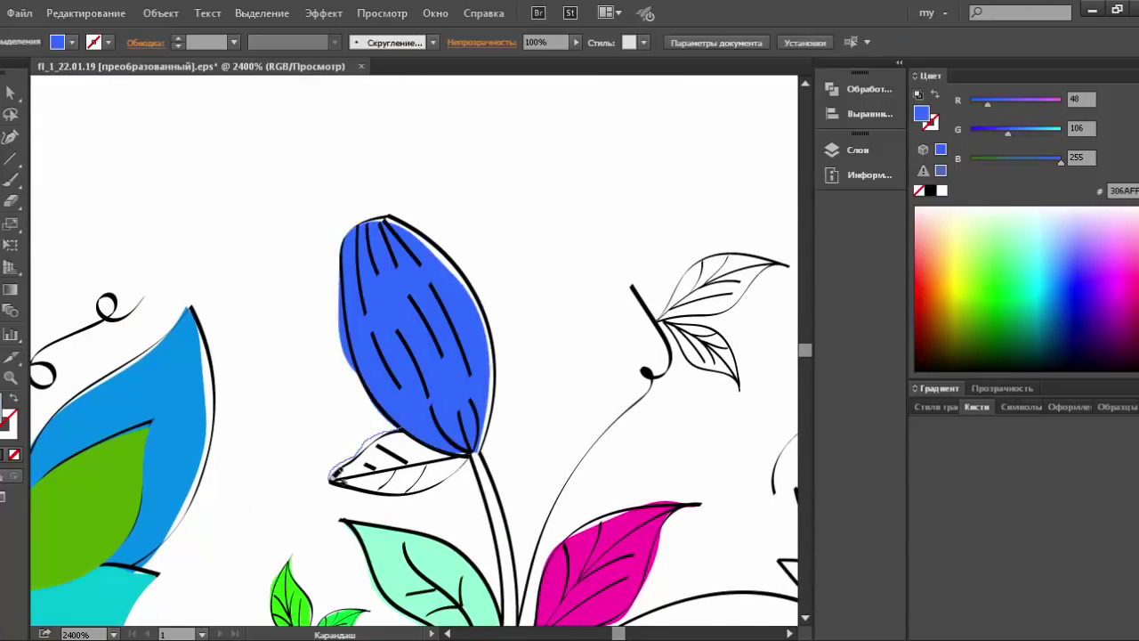
click(1032, 224)
Fill the upper sprig leaf purple and the lower one green.
mouse_move(701, 391)
mouse_down()
mouse_move(564, 405)
mouse_move(511, 460)
mouse_up()
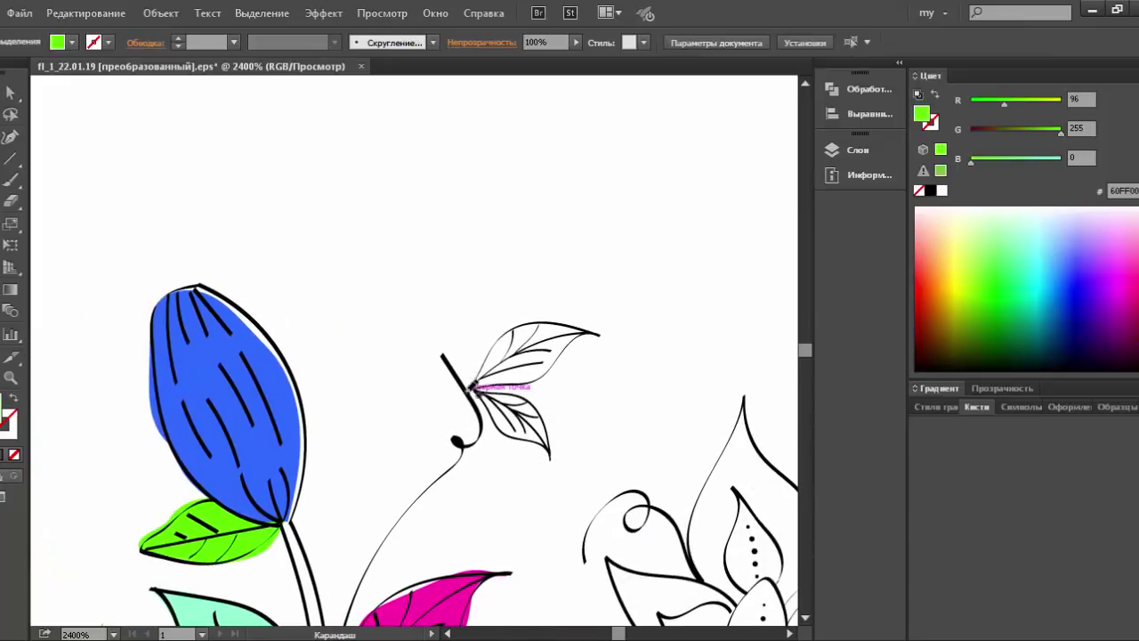
mouse_move(472, 384)
mouse_down()
mouse_move(502, 385)
mouse_move(474, 388)
mouse_move(542, 408)
mouse_move(552, 459)
mouse_move(474, 390)
mouse_up()
click(1123, 258)
click(991, 287)
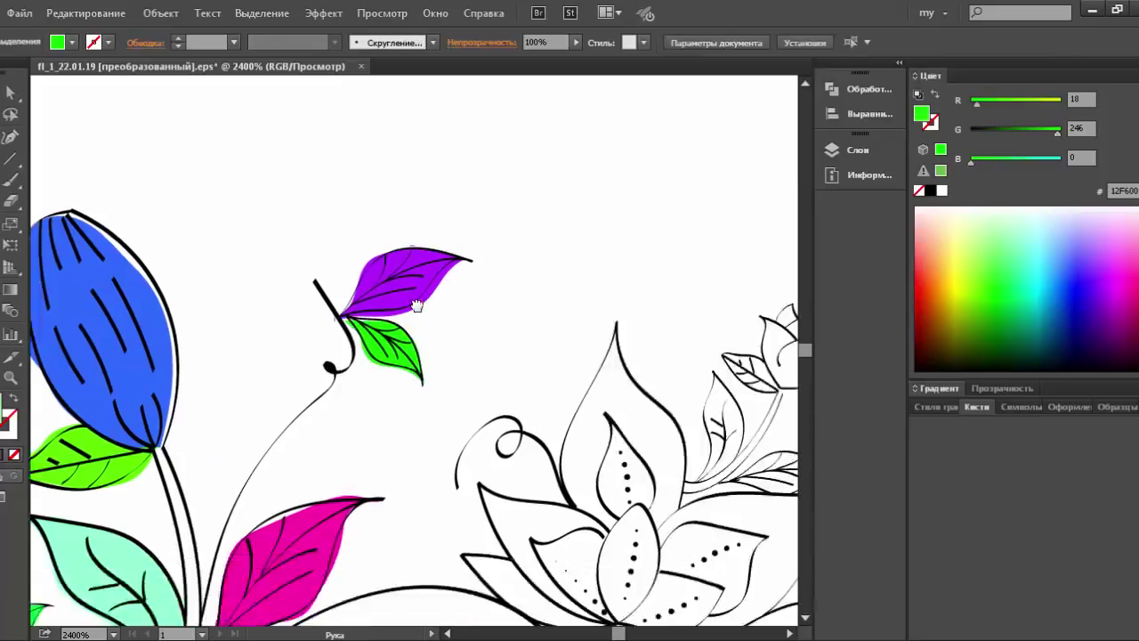
drag(712, 578, 99, 156)
Place a copy of the coloured left flower onto the right-hand lily.
key(ctrl+0)
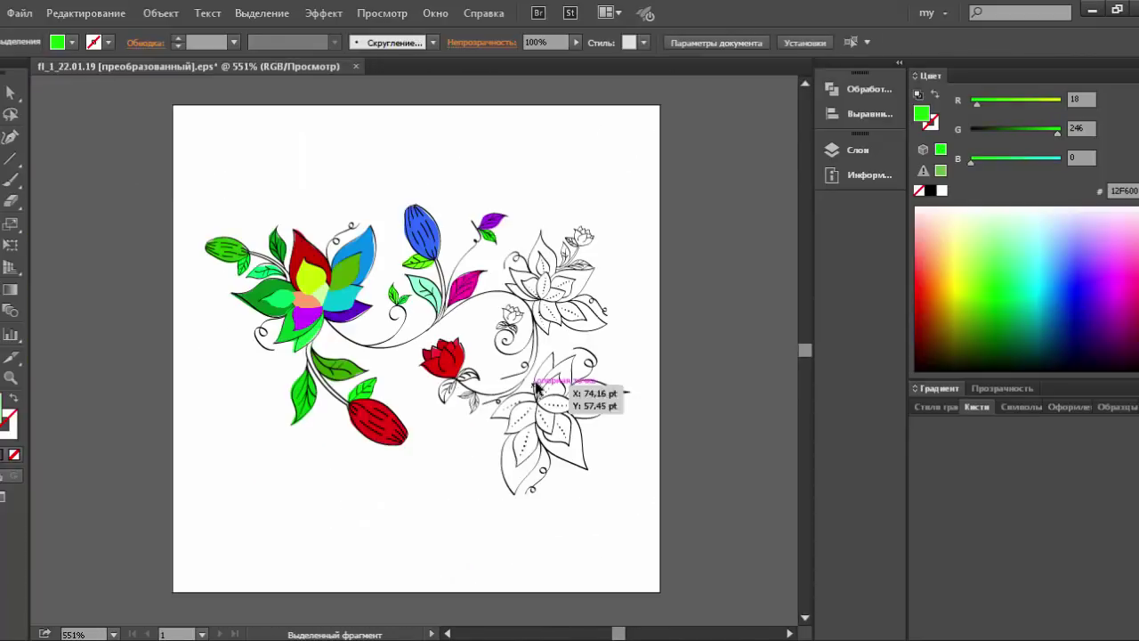
click(353, 338)
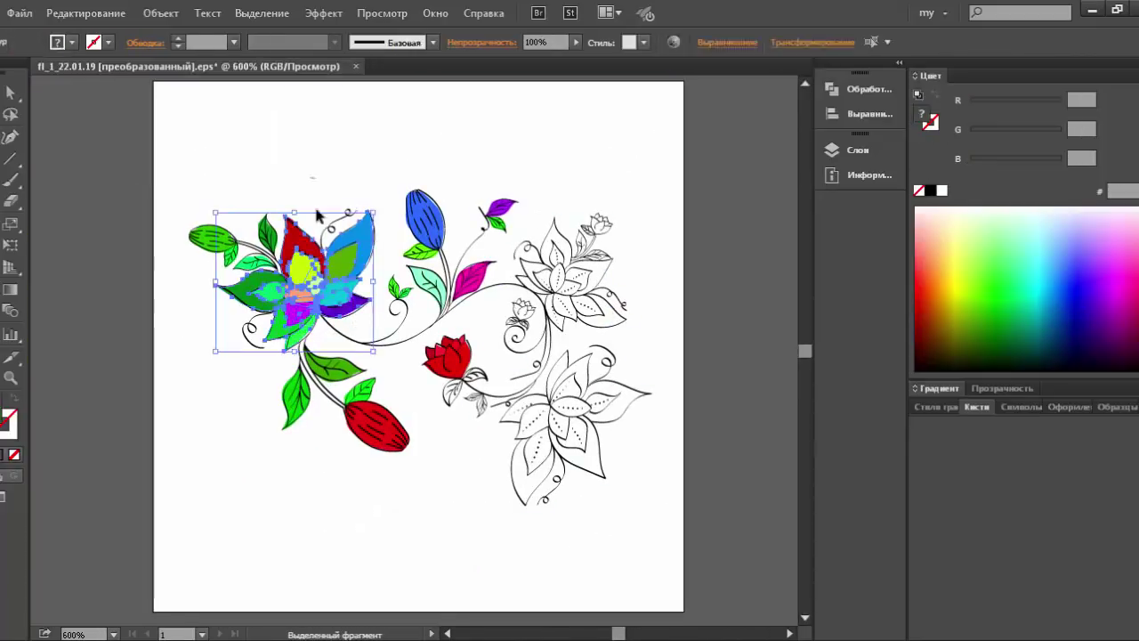
drag(303, 321, 561, 284)
Rotate and enlarge the flower copy to cover the lily, then select the small red rose.
mouse_move(647, 258)
mouse_down()
mouse_move(642, 236)
mouse_move(635, 325)
mouse_move(651, 326)
mouse_move(618, 269)
mouse_move(488, 377)
mouse_up()
drag(639, 456, 668, 452)
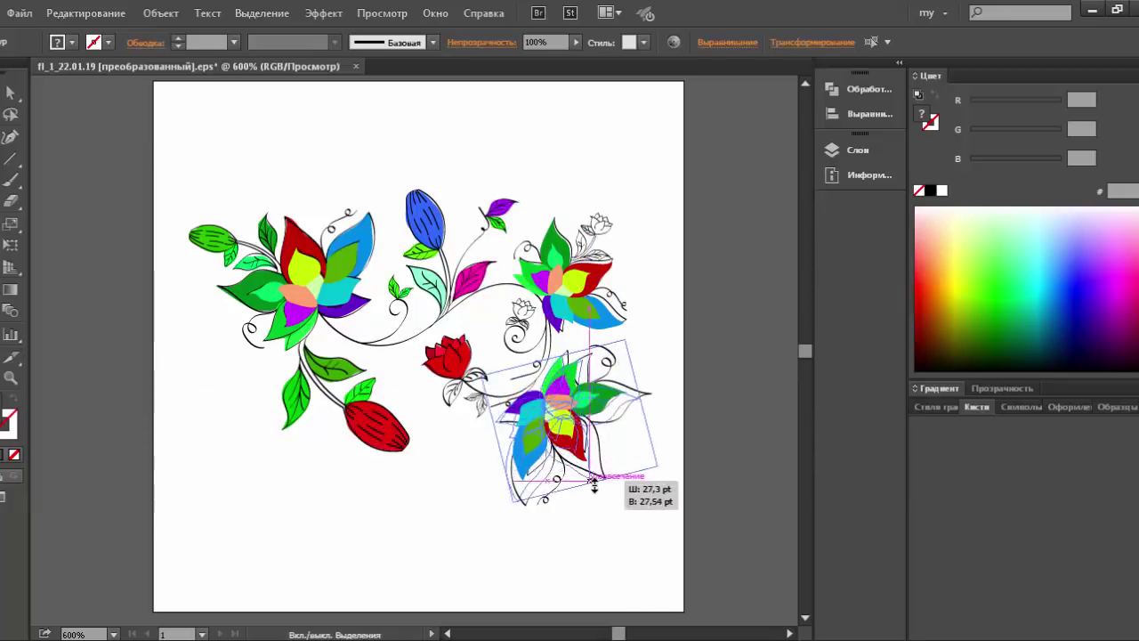
drag(657, 394, 654, 436)
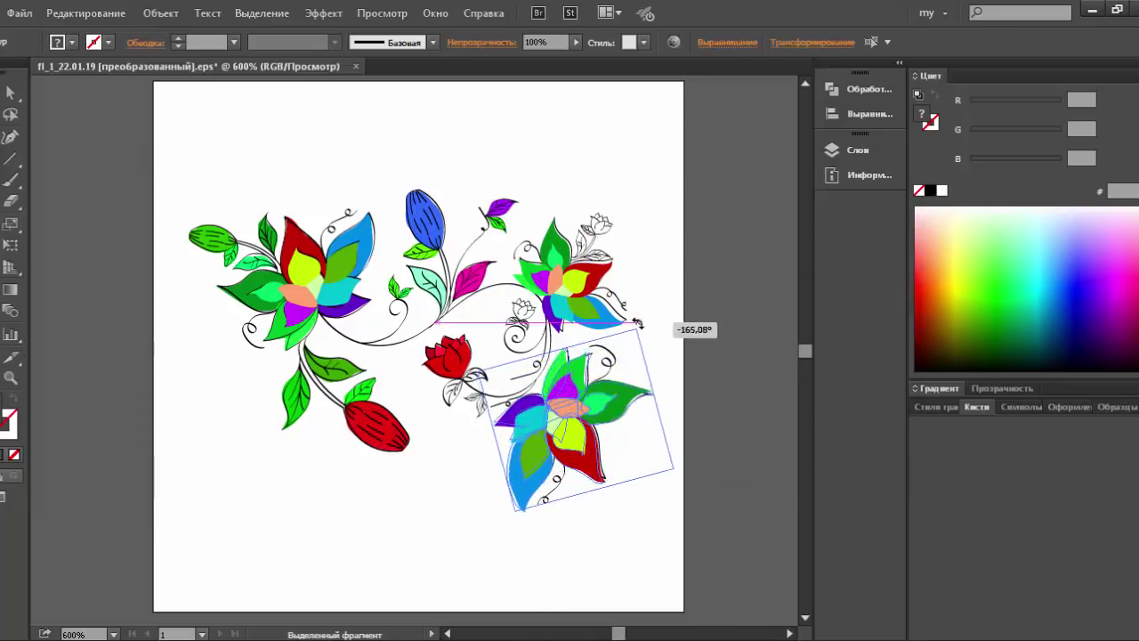
click(199, 363)
click(448, 354)
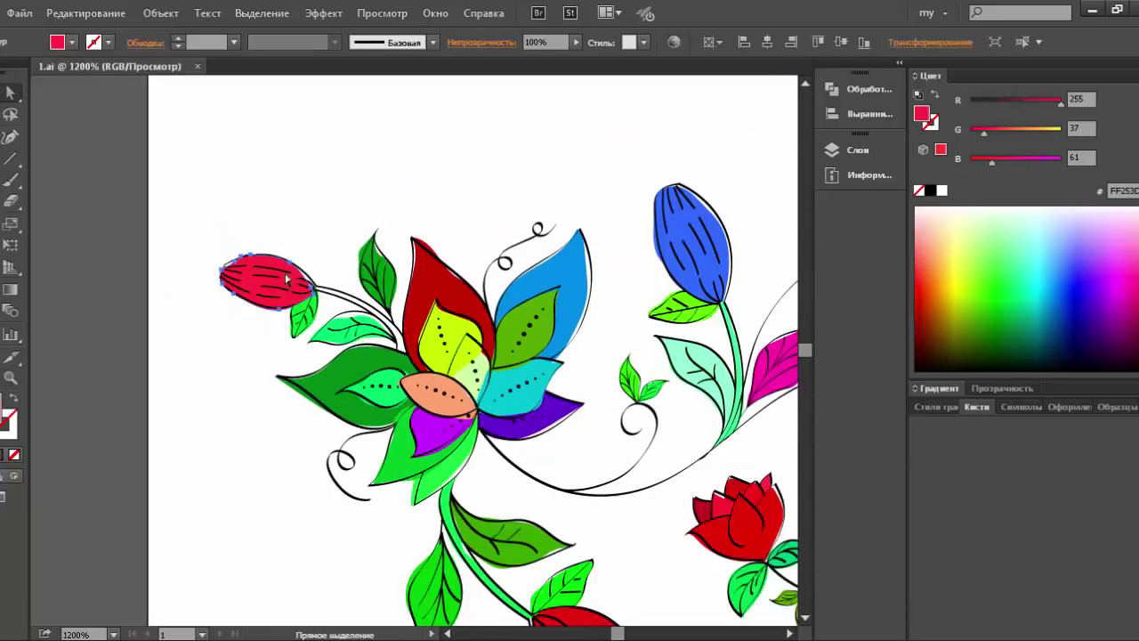
Fill the top-left red bud with a linear gradient angled across it.
click(939, 388)
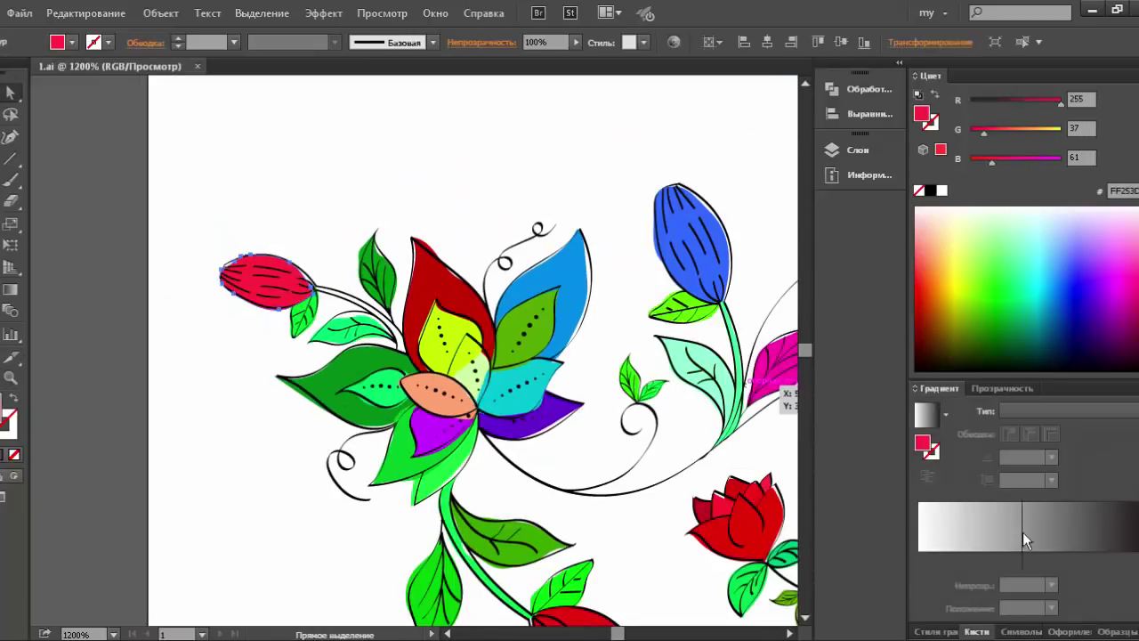
click(1022, 532)
key(g)
drag(230, 242, 309, 331)
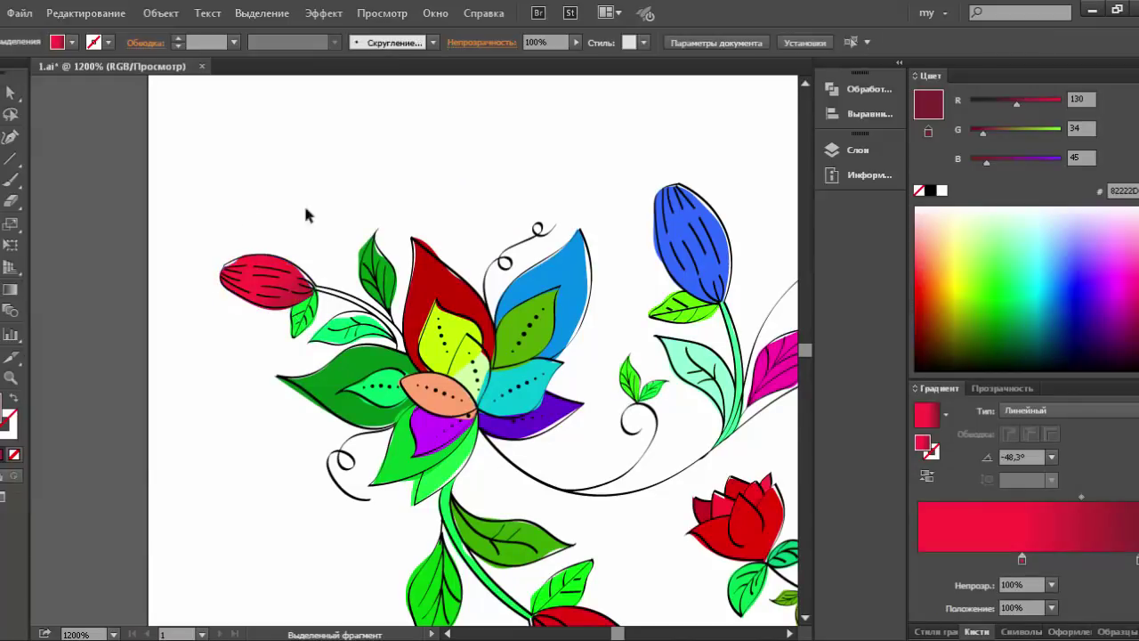
click(437, 293)
Apply the red linear gradient to the petals, then to every shape via Select All.
click(10, 289)
drag(436, 249, 445, 373)
key(a)
click(573, 276)
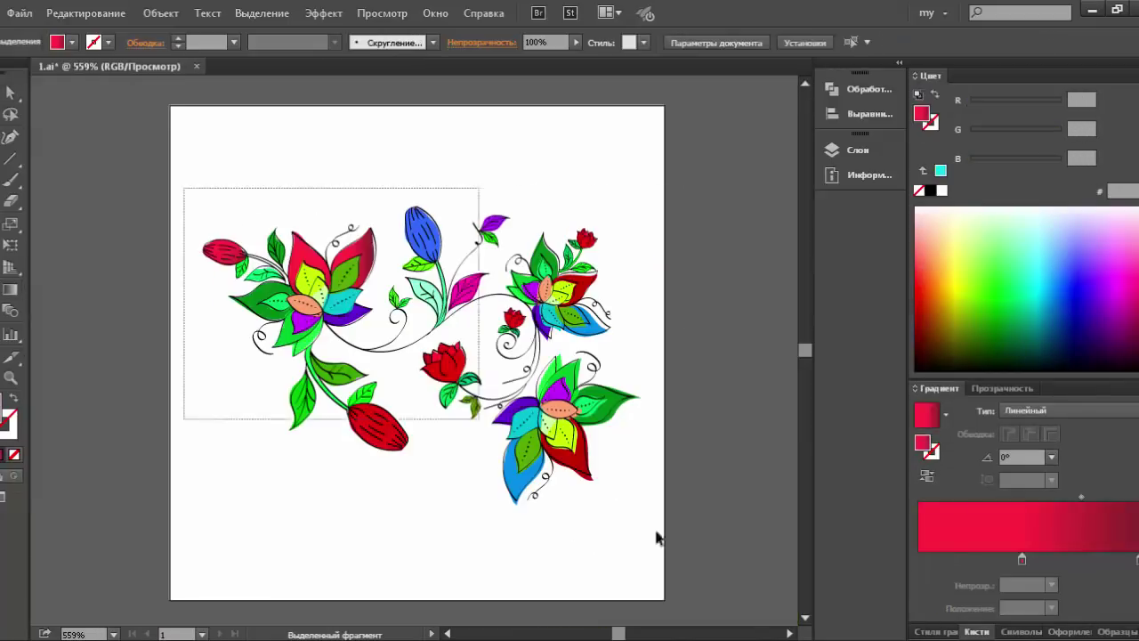
key(ctrl+a)
click(959, 527)
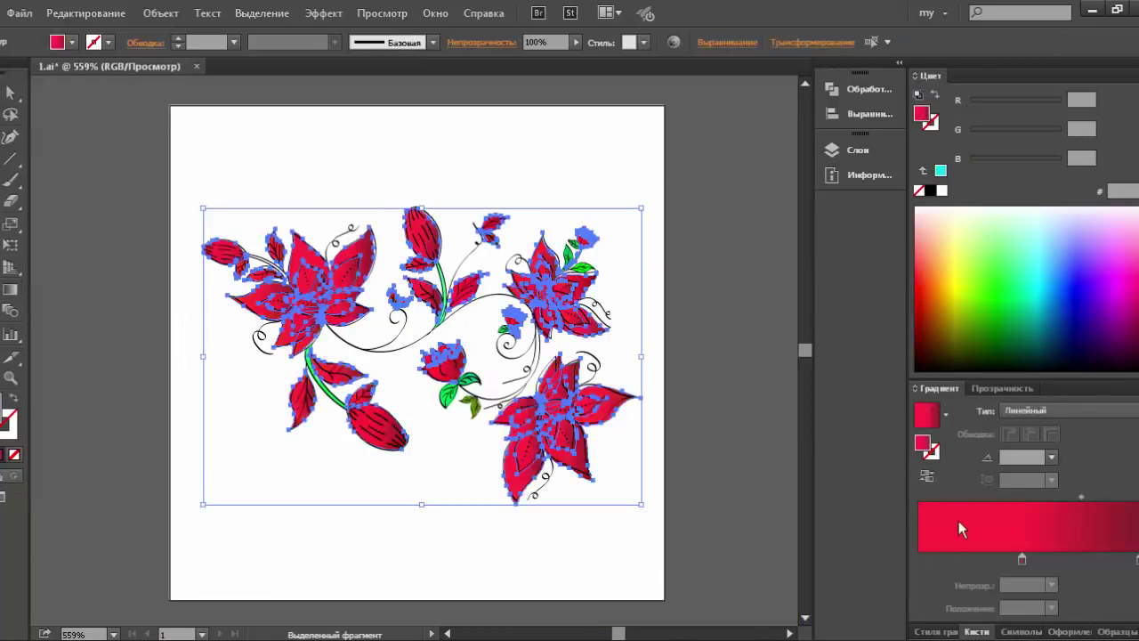
click(677, 392)
Select the leaves around the left flower, the top flower's leaves, the right curl and the small left leaf.
drag(370, 434, 246, 237)
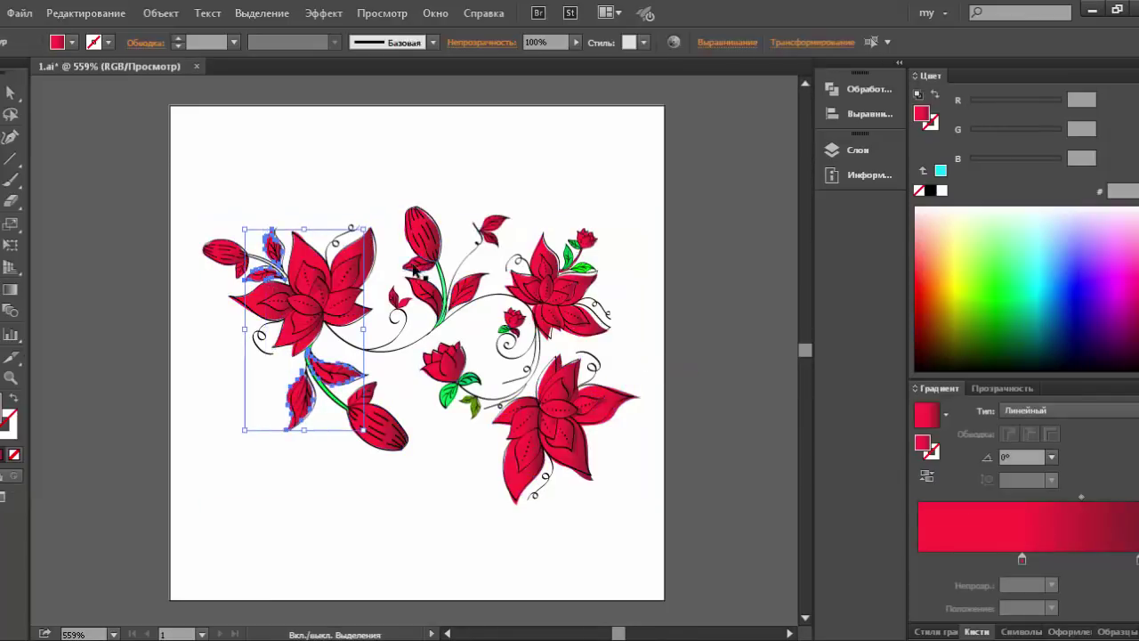
shift+click(486, 233)
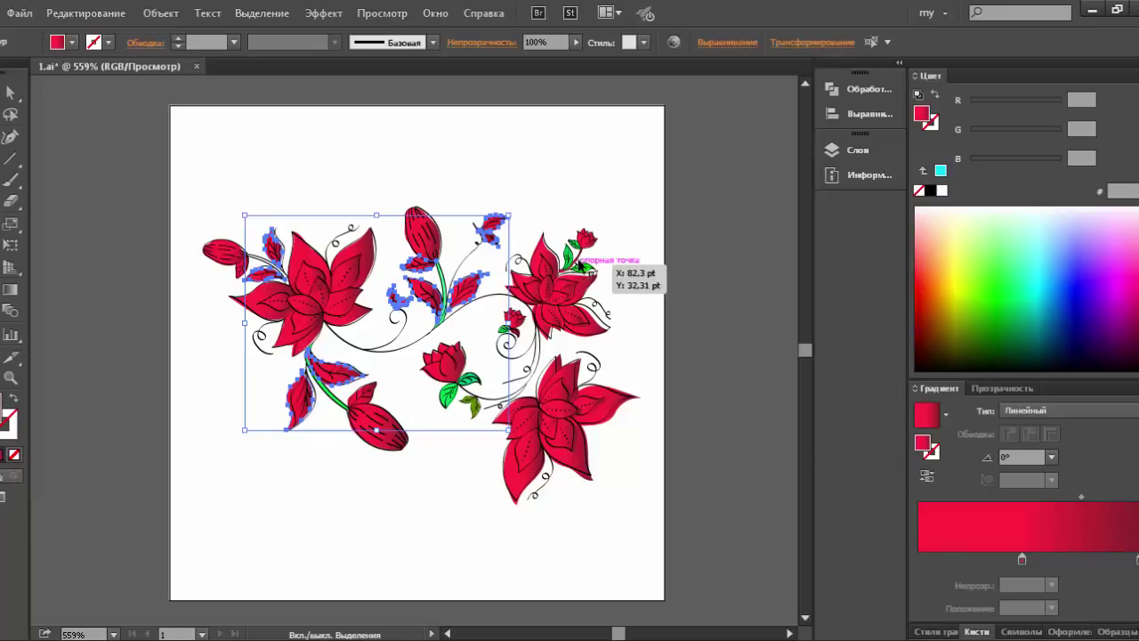
shift+click(512, 331)
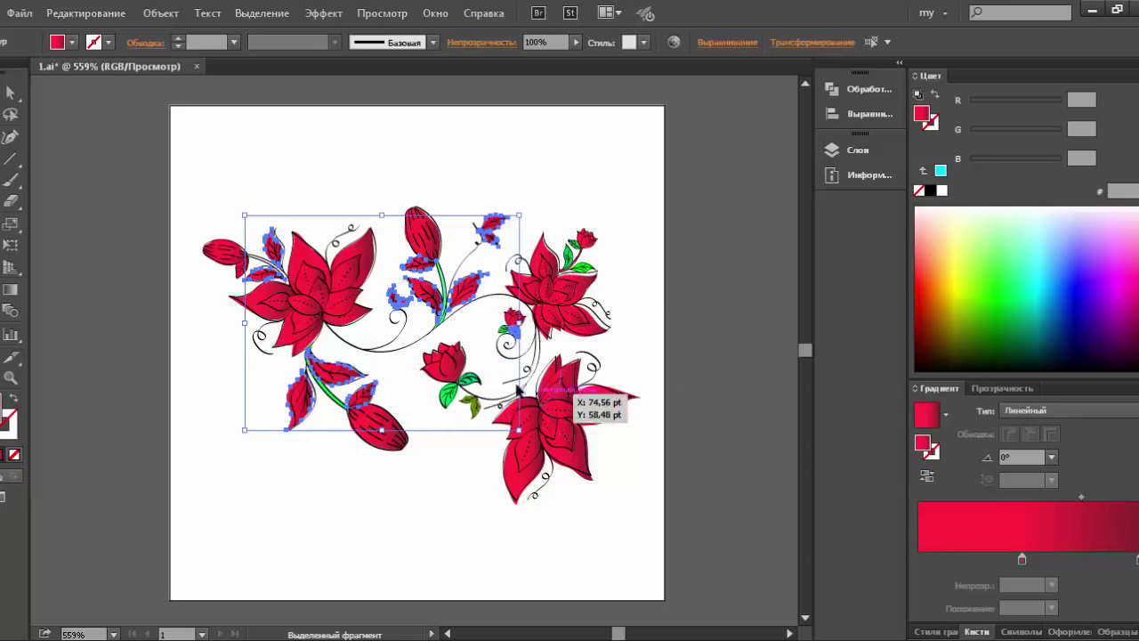
shift+click(244, 274)
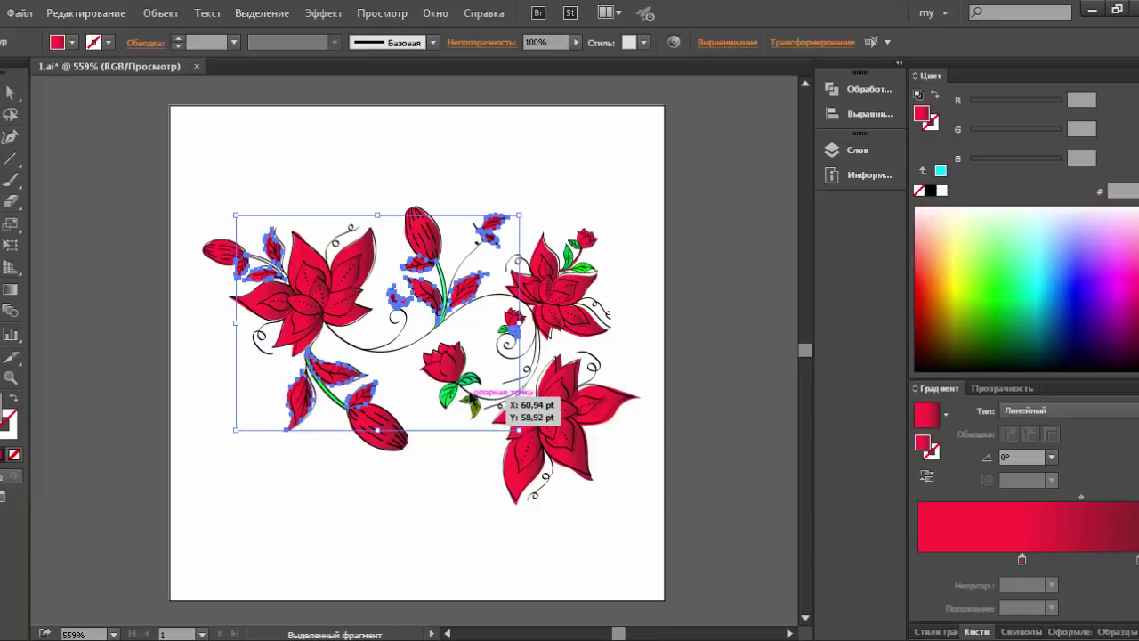
Give the selected leaves a green-to-light-green linear gradient, with the green stop moved to the start.
key(i)
click(451, 397)
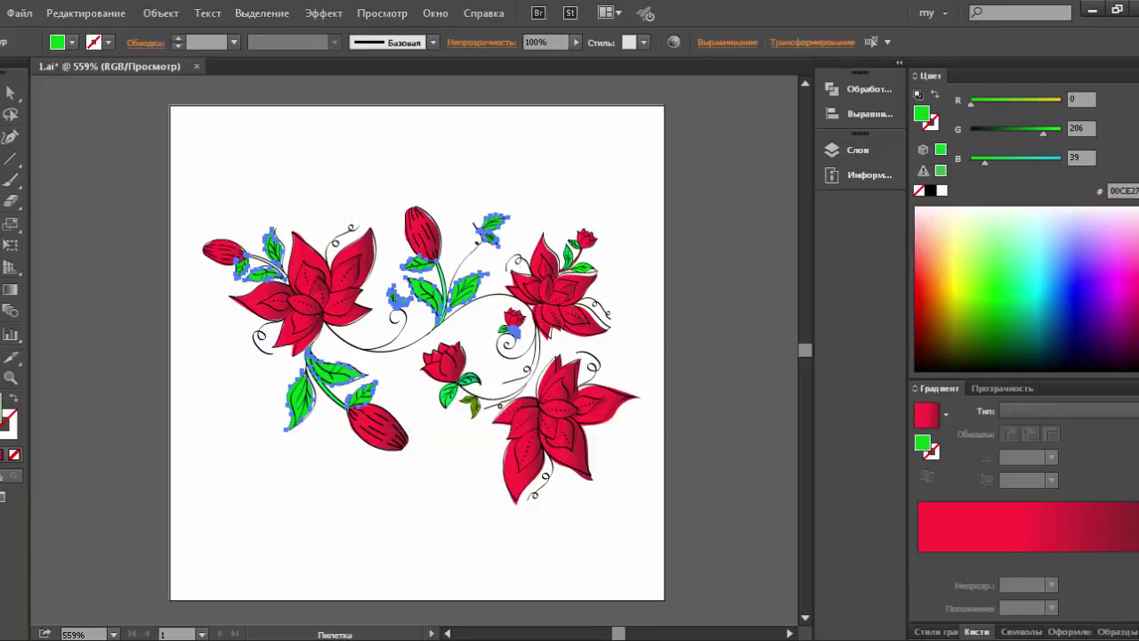
click(969, 552)
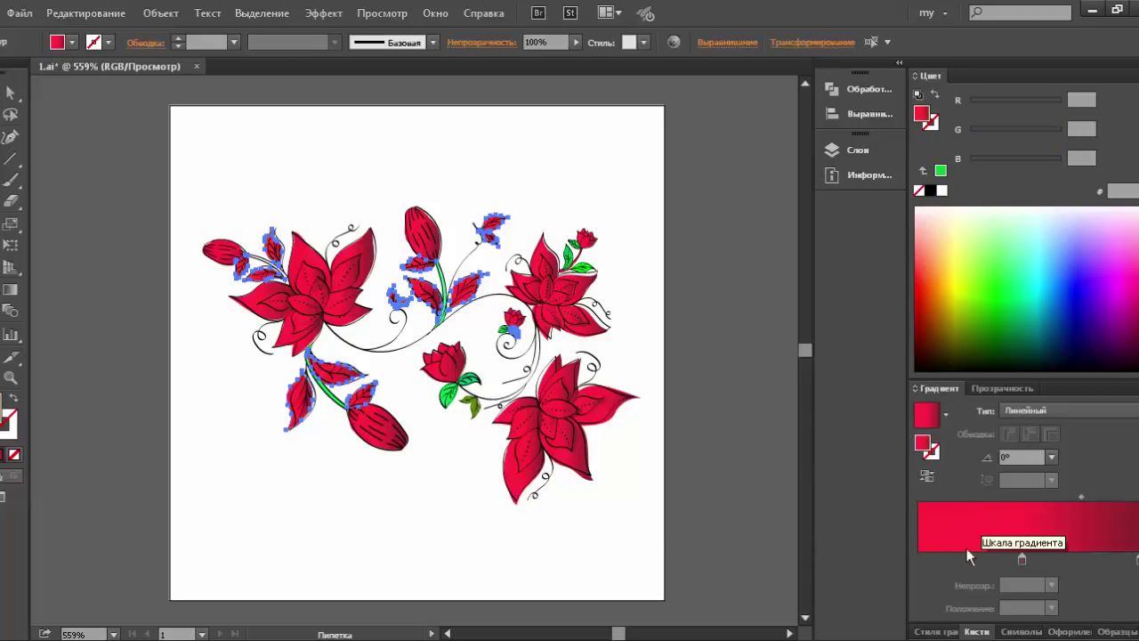
click(1022, 561)
click(1000, 308)
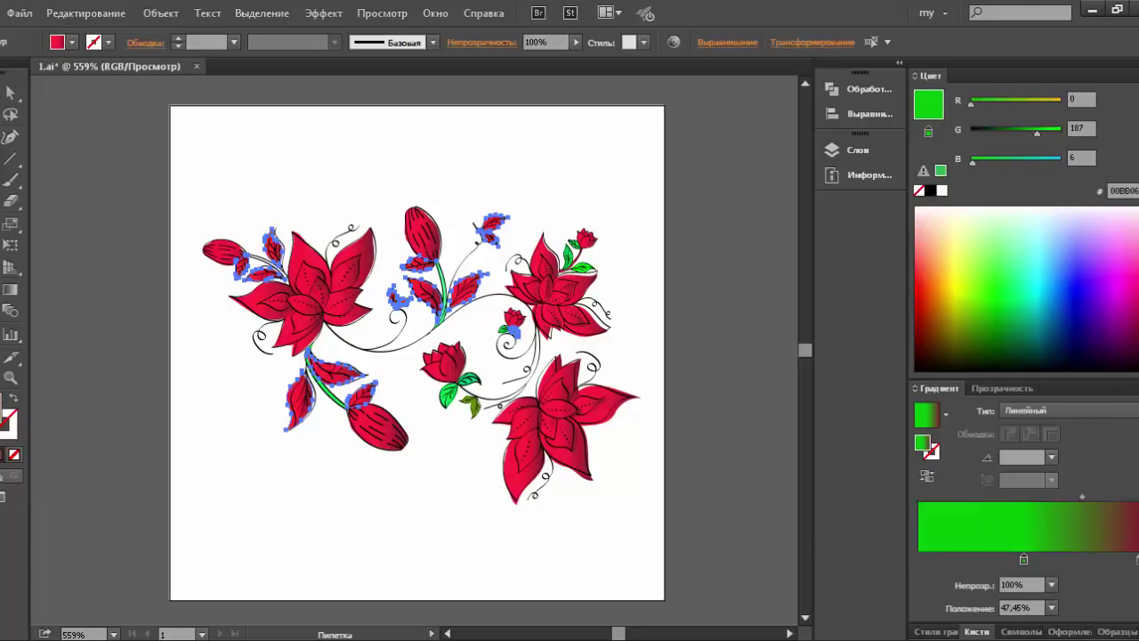
click(1022, 264)
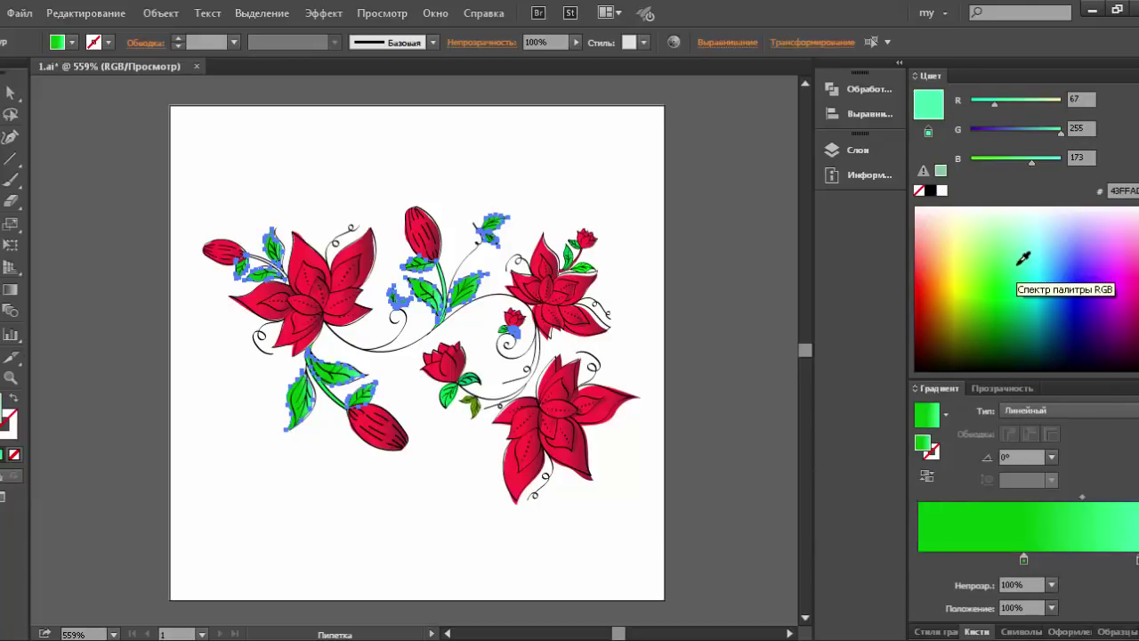
drag(1024, 561, 919, 561)
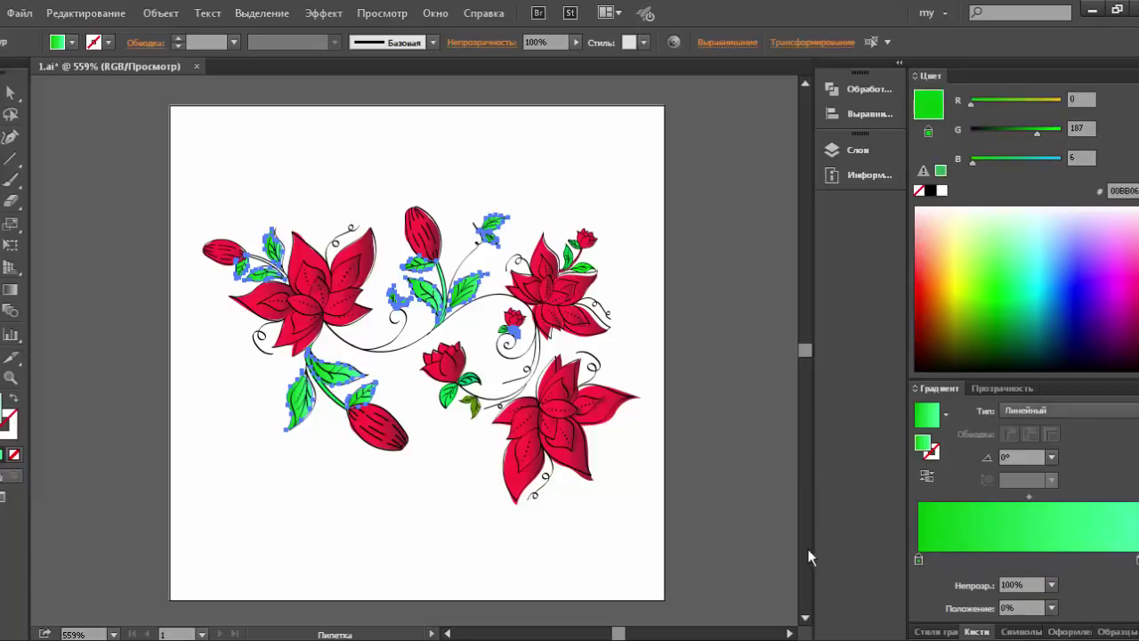
key(a)
key(ctrl+shift+a)
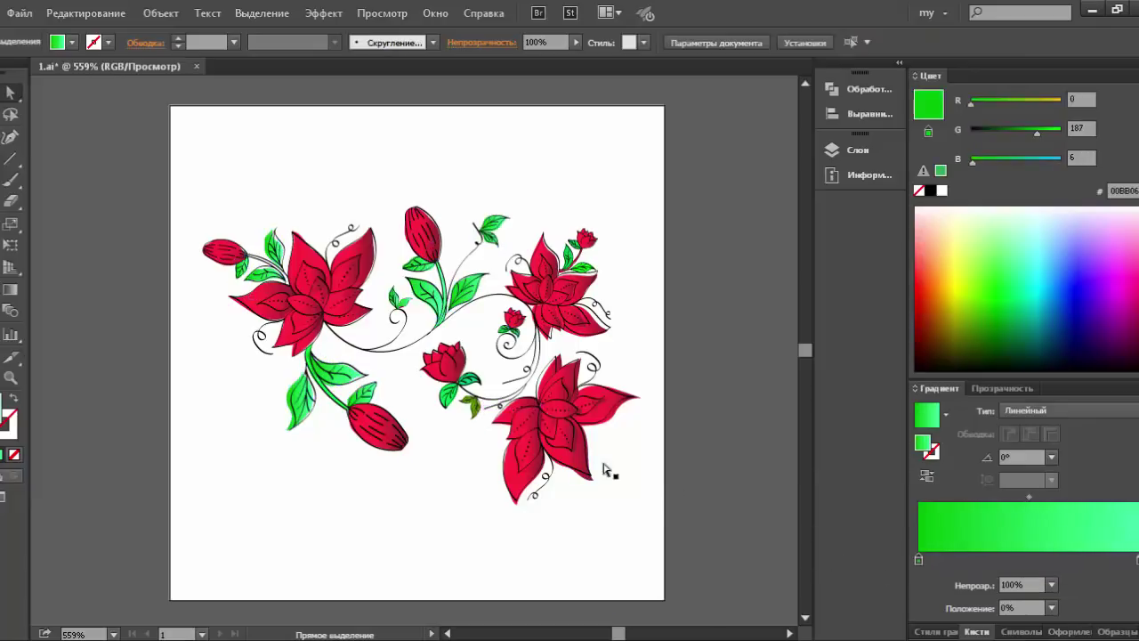
key(ctrl+a)
Try selecting and deselecting anchor points on the artwork and a leaf.
key(ctrl+shift+a)
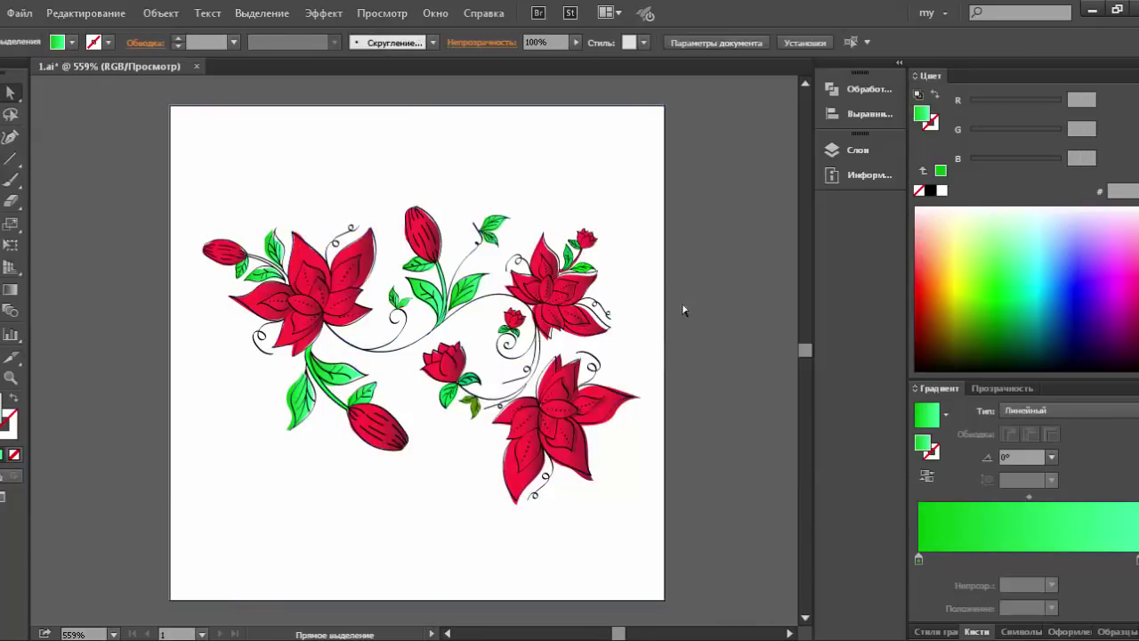
drag(647, 346, 649, 349)
click(669, 382)
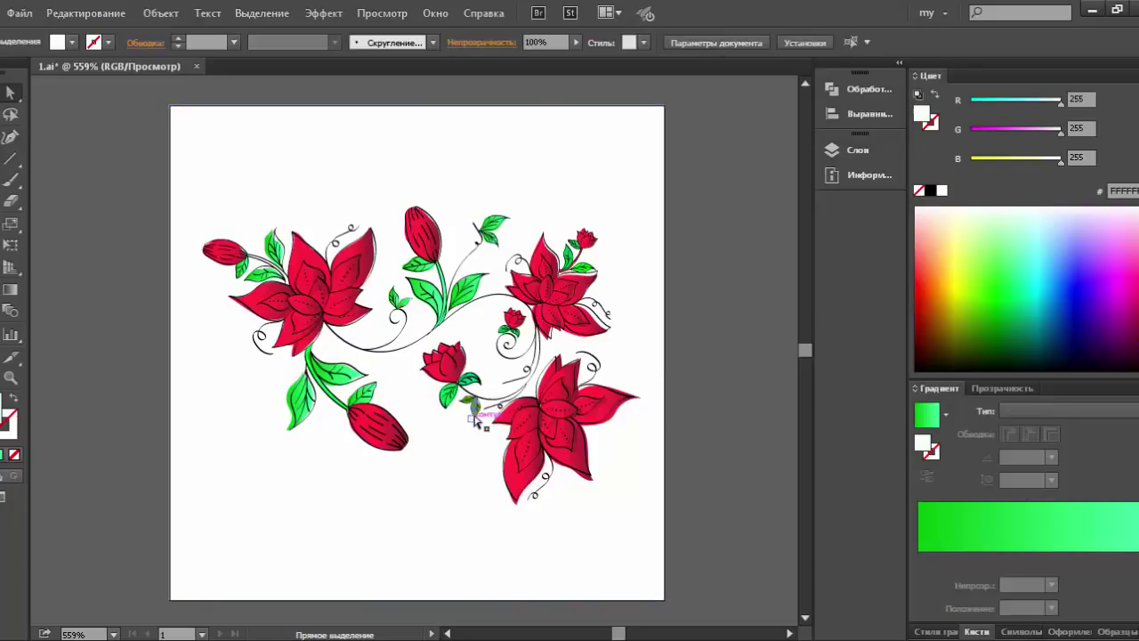
click(474, 417)
click(465, 452)
Use the Magic Wand at Fill Color tolerance 32 to select all black outline shapes.
key(y)
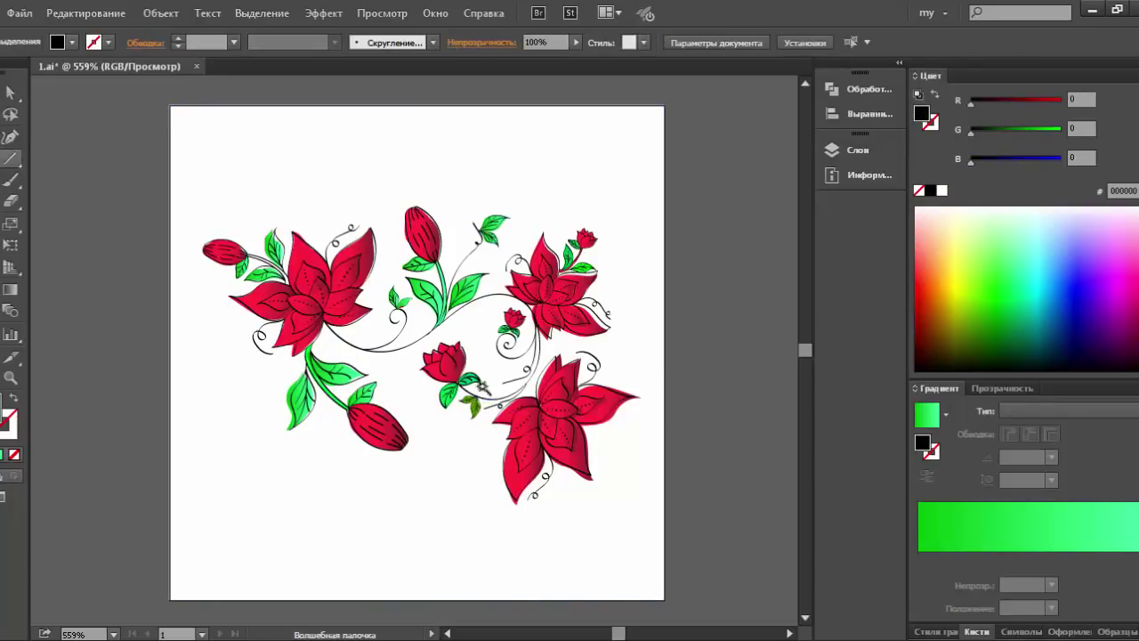
key(Return)
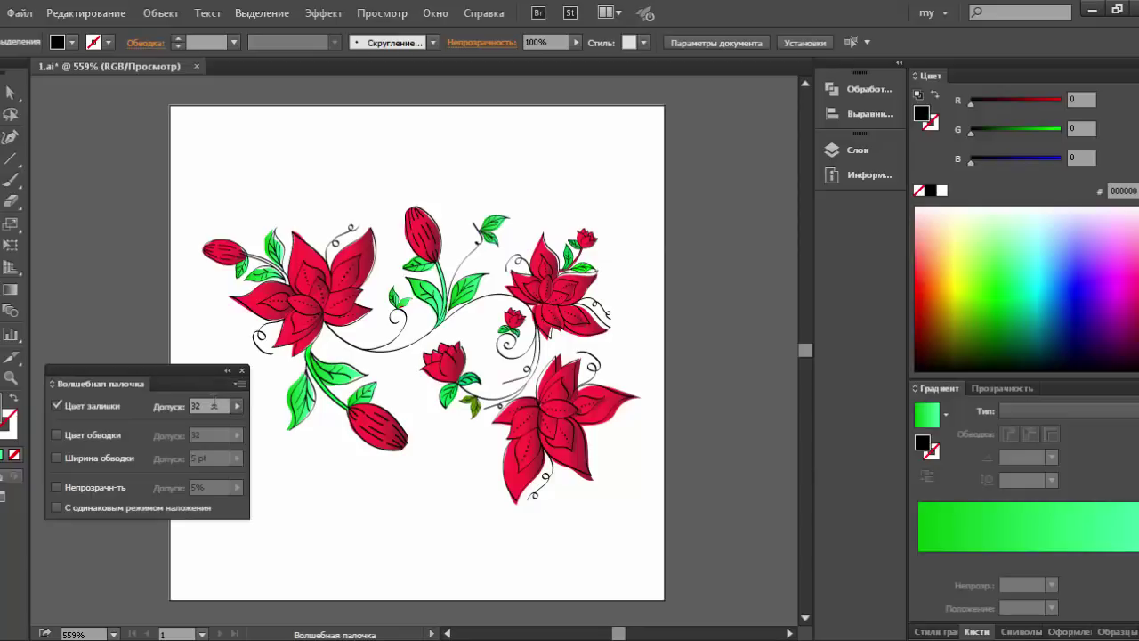
double_click(214, 405)
click(243, 371)
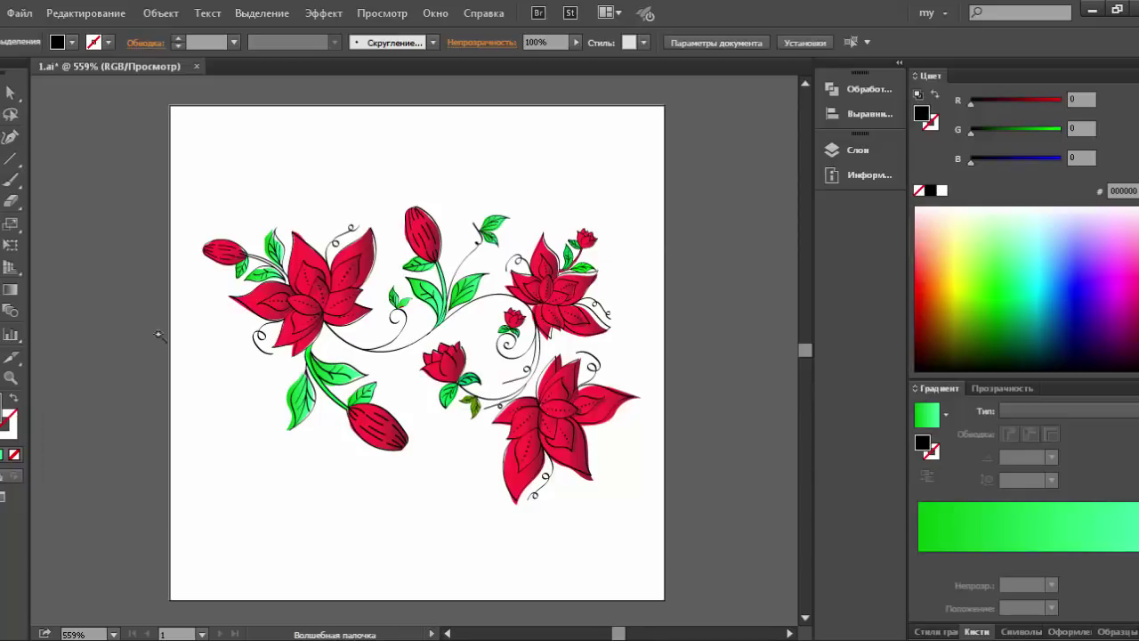
click(368, 333)
key(a)
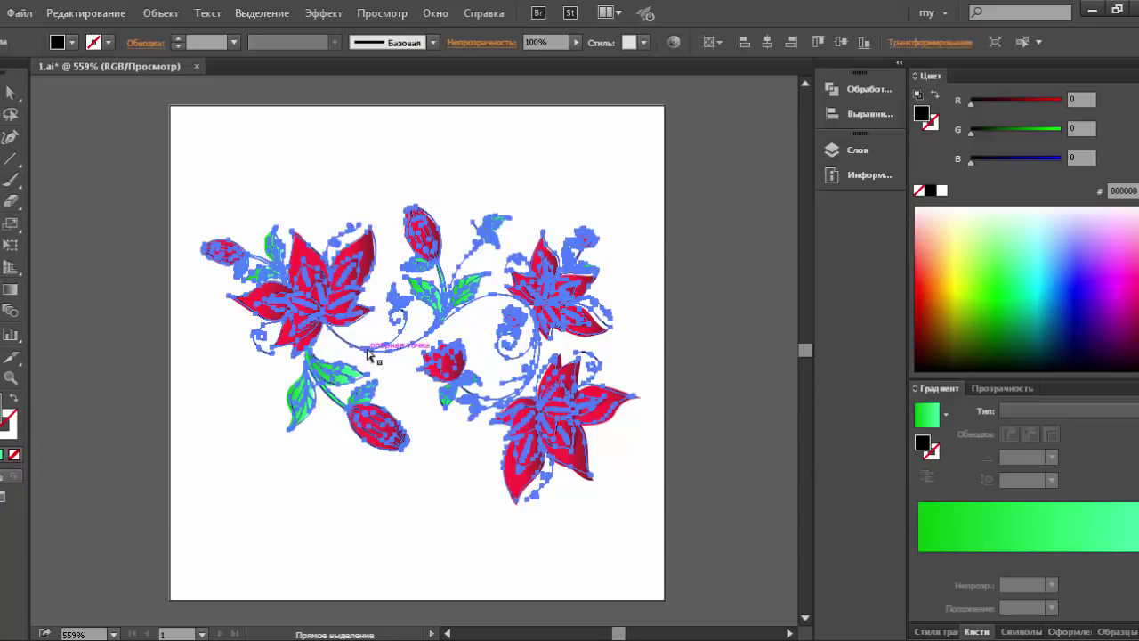
key(ctrl+shift+a)
Fill the small leaf below the central bud with olive green 6FA200.
key(y)
key(a)
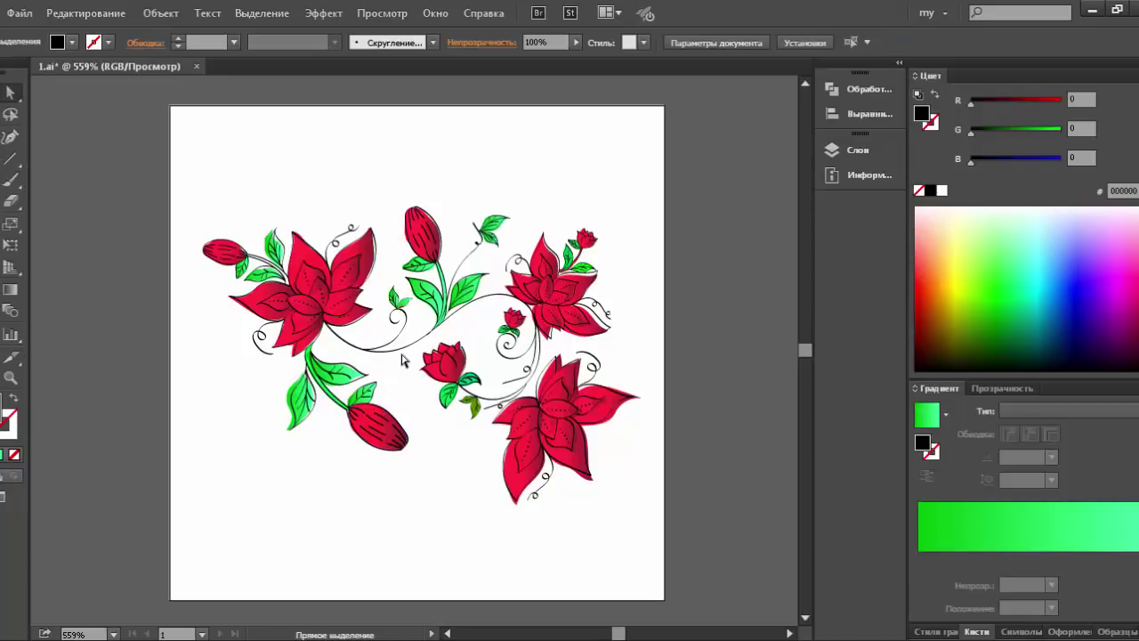
click(472, 411)
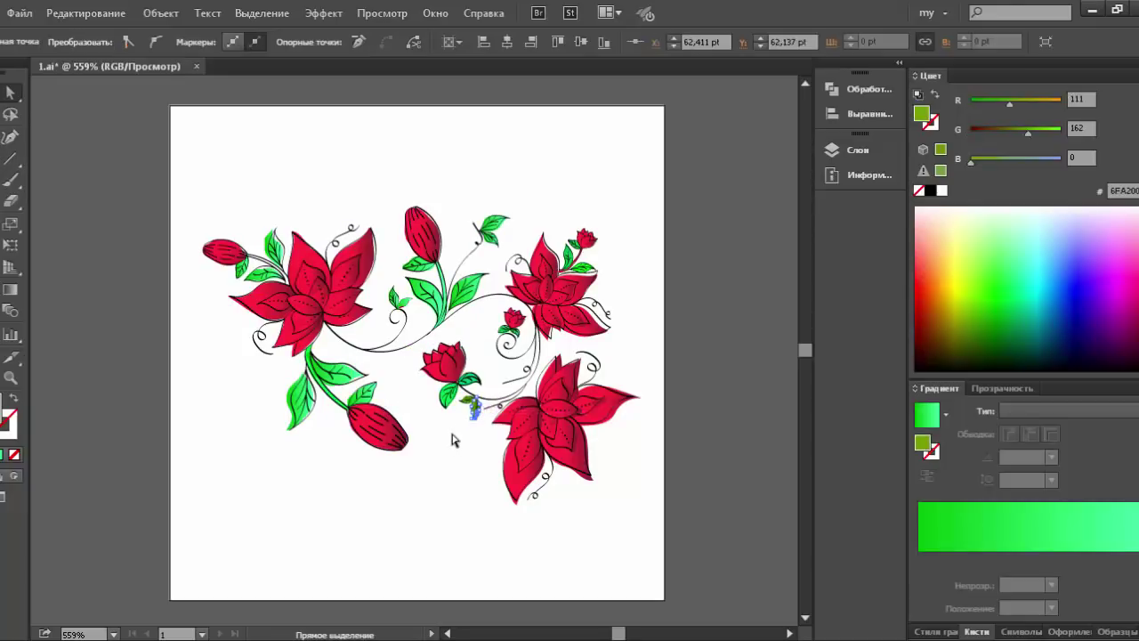
click(454, 433)
key(v)
drag(478, 408, 479, 407)
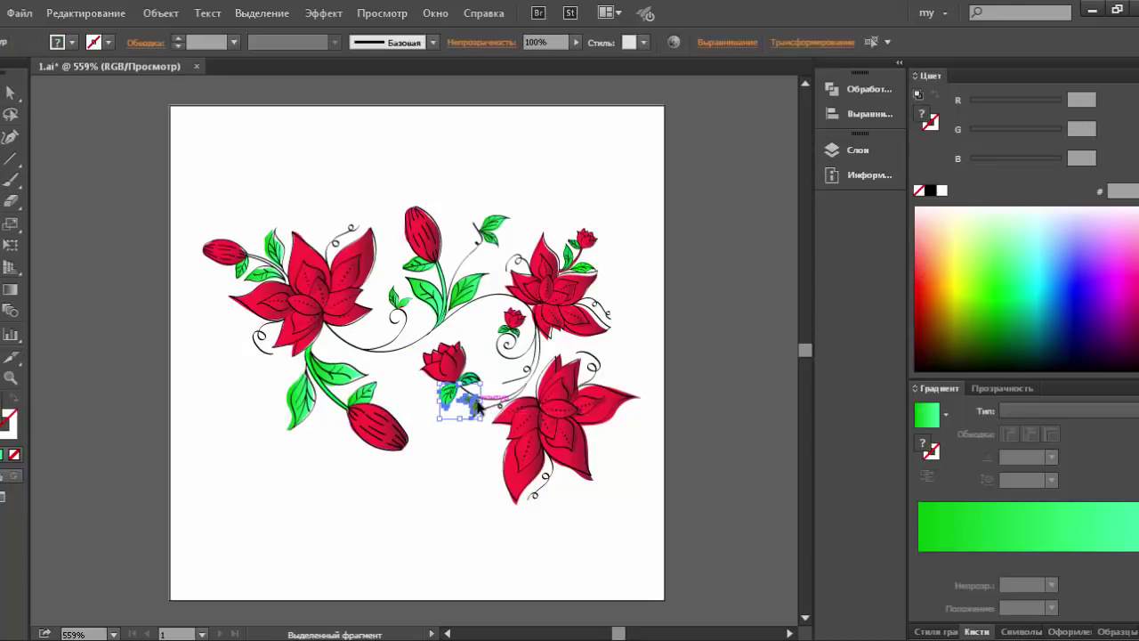
click(472, 408)
click(460, 436)
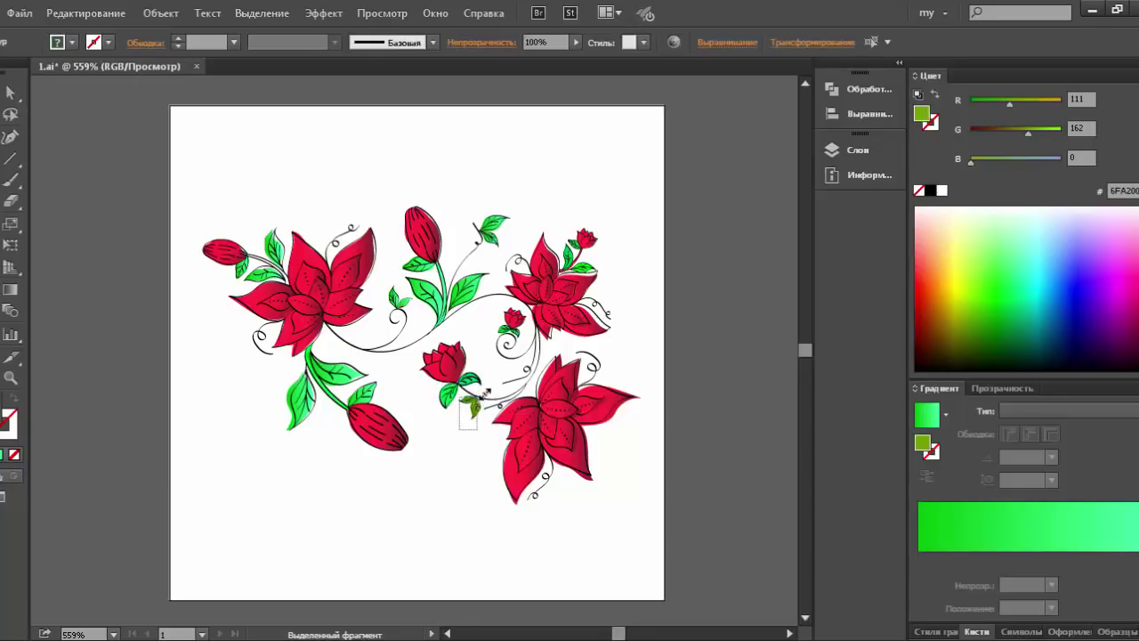
Select the curved stem, top-right bud and small leaves by the central stem and bud.
drag(478, 405, 592, 278)
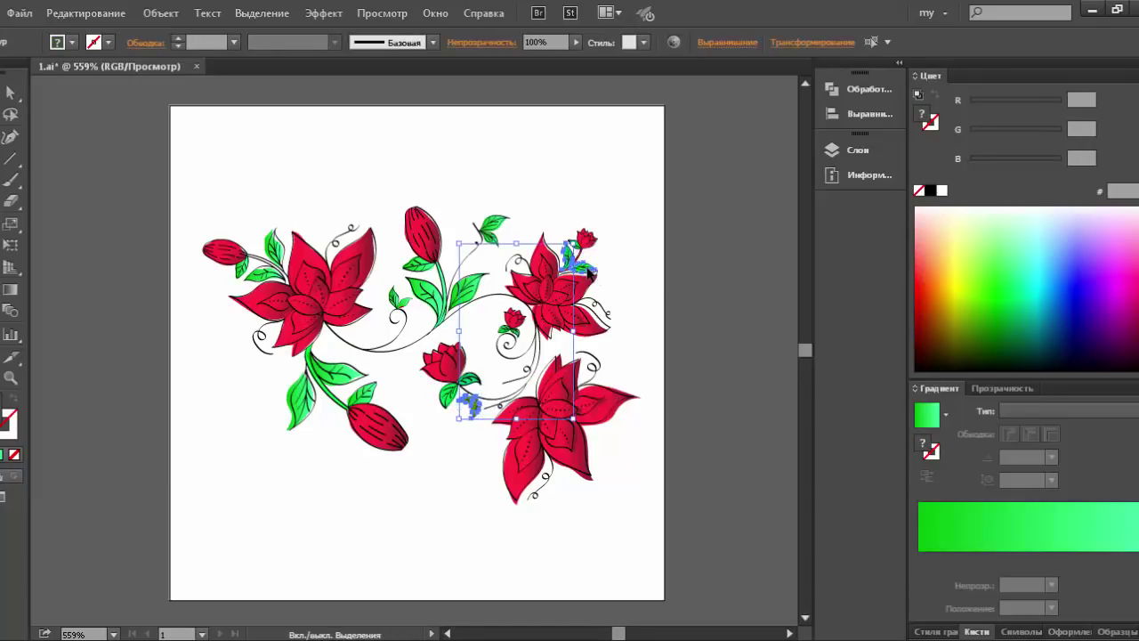
shift+click(589, 274)
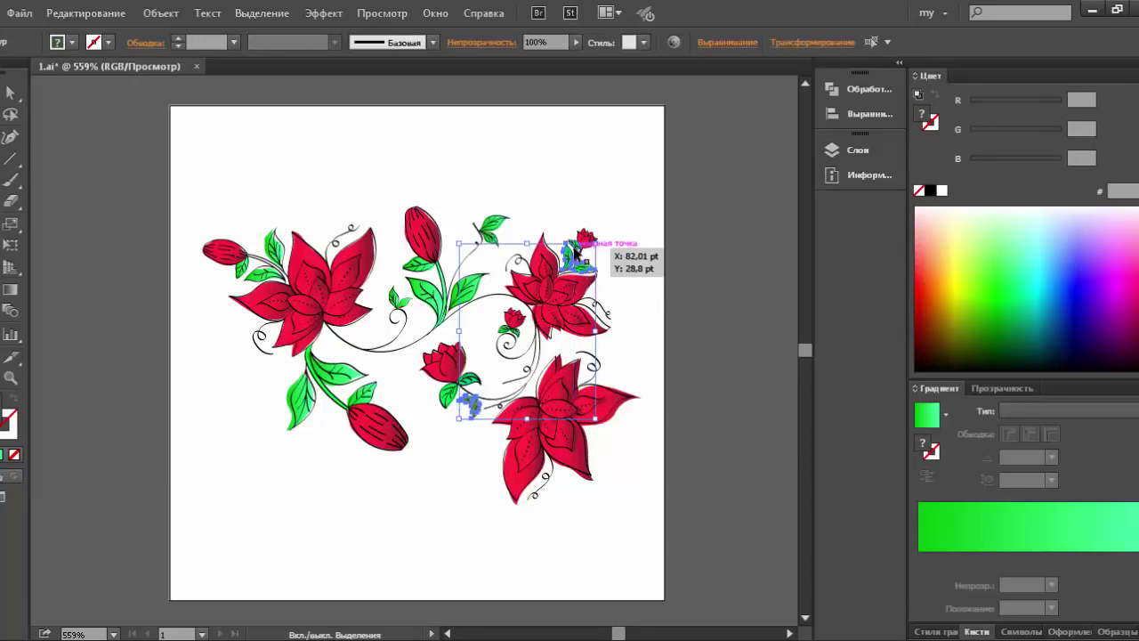
shift+click(509, 336)
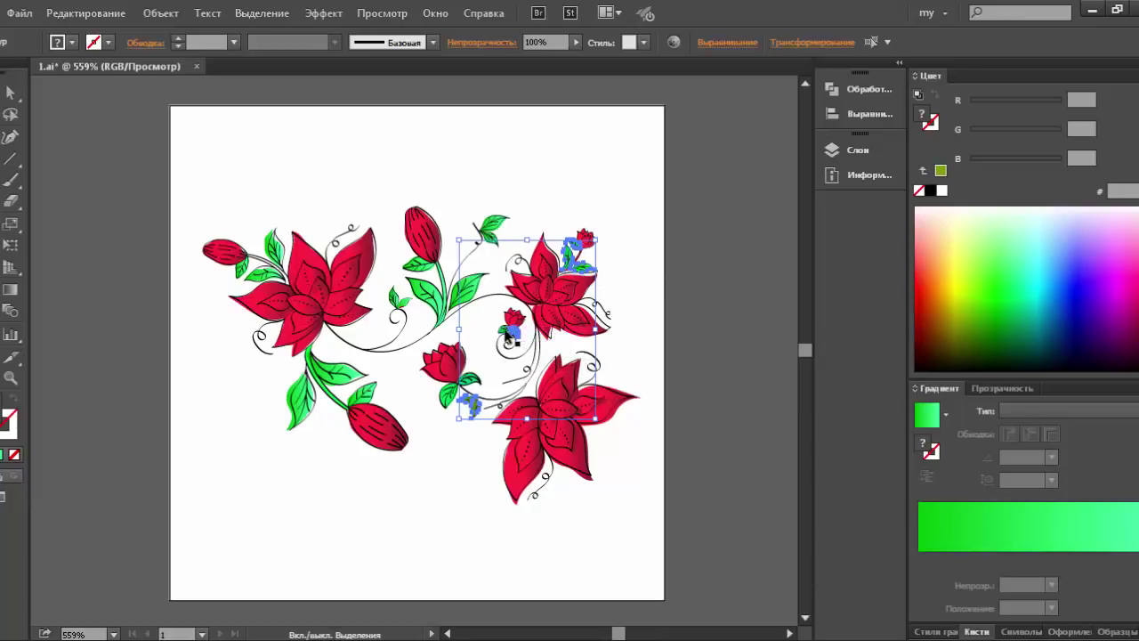
shift+click(401, 303)
key(a)
key(v)
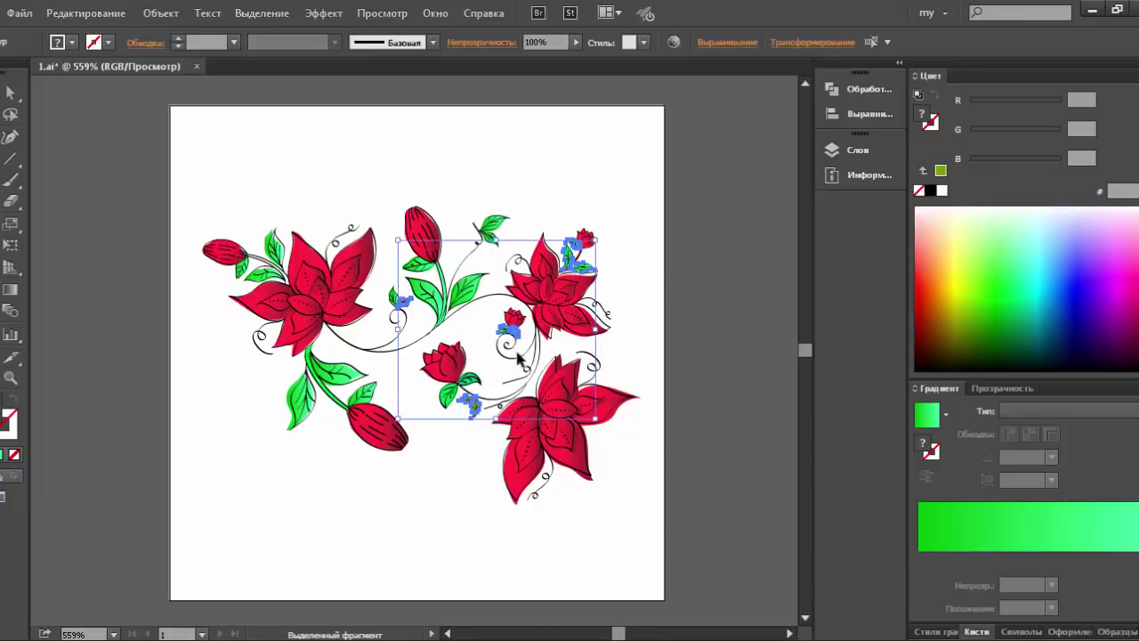
click(394, 377)
click(402, 305)
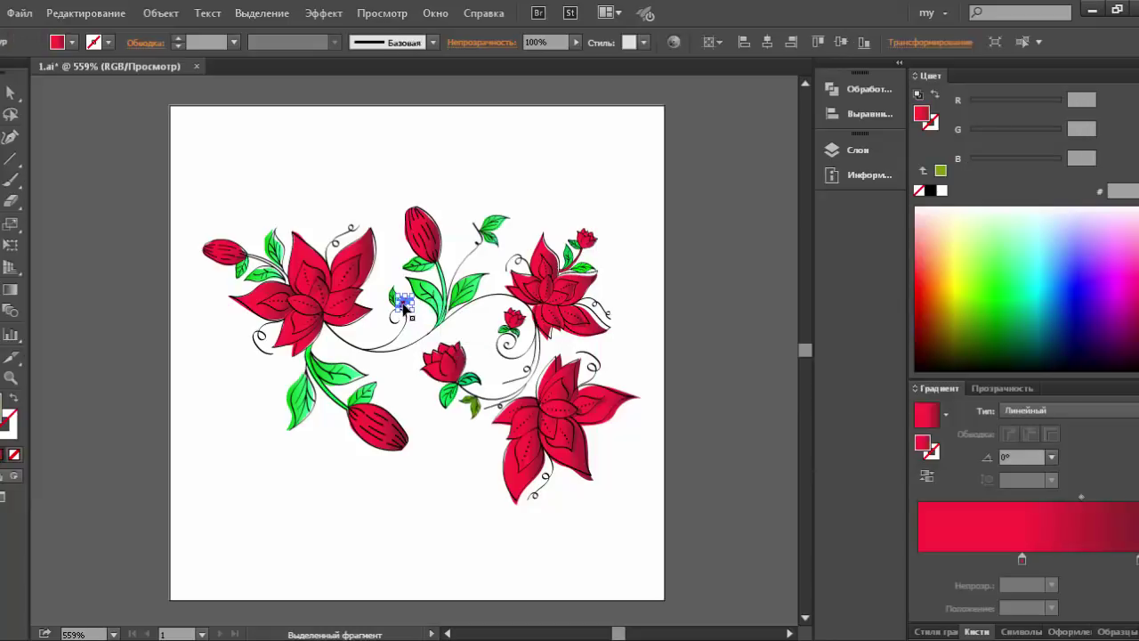
click(402, 305)
shift+click(469, 405)
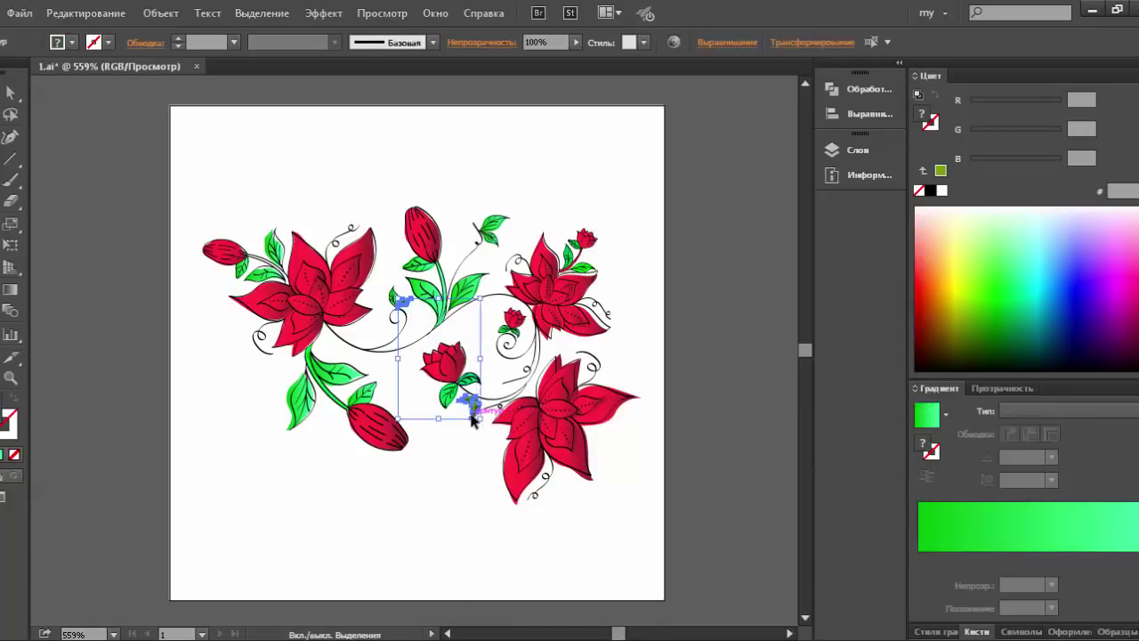
Recolour all artwork outlines to dark green R 41, G 109, B 39, then deselect.
key(ctrl+a)
drag(1002, 130, 1009, 130)
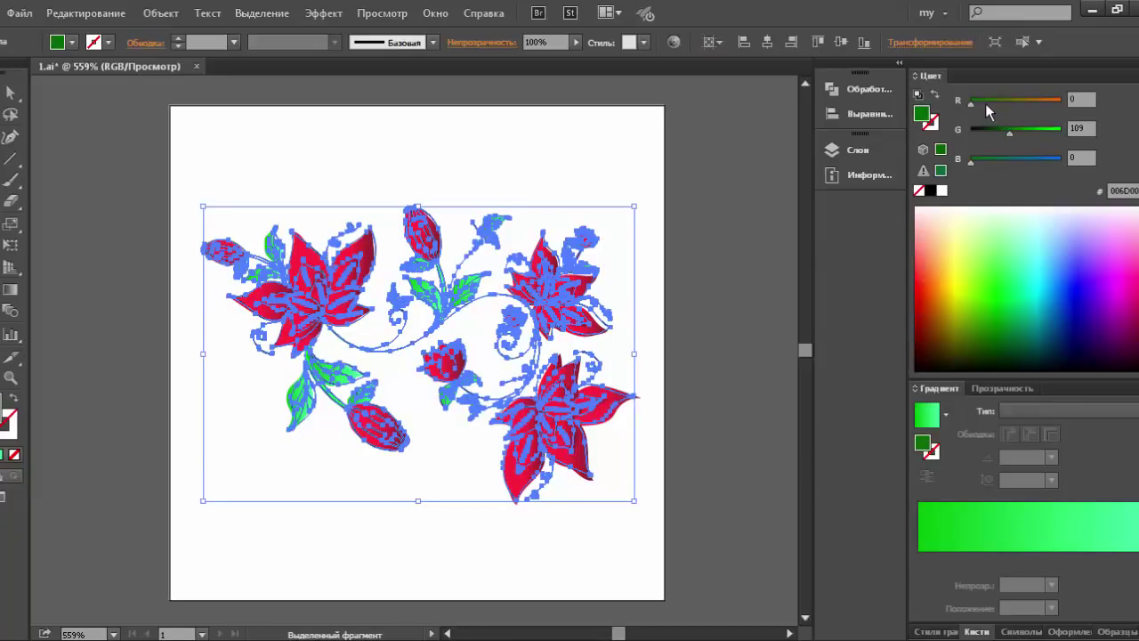
click(986, 101)
click(985, 158)
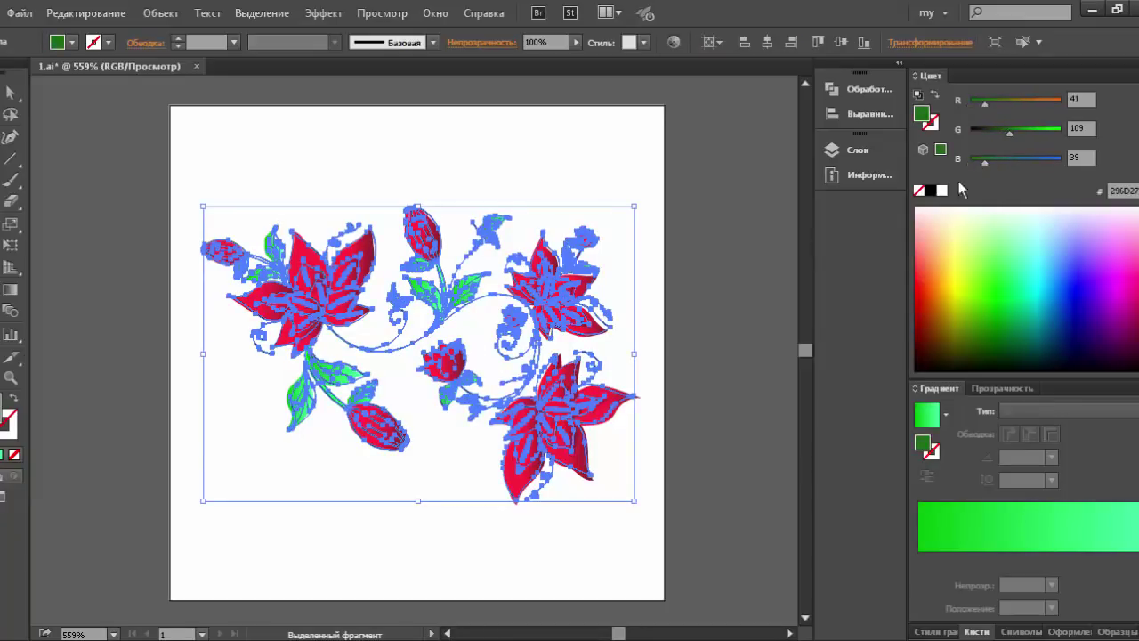
click(752, 211)
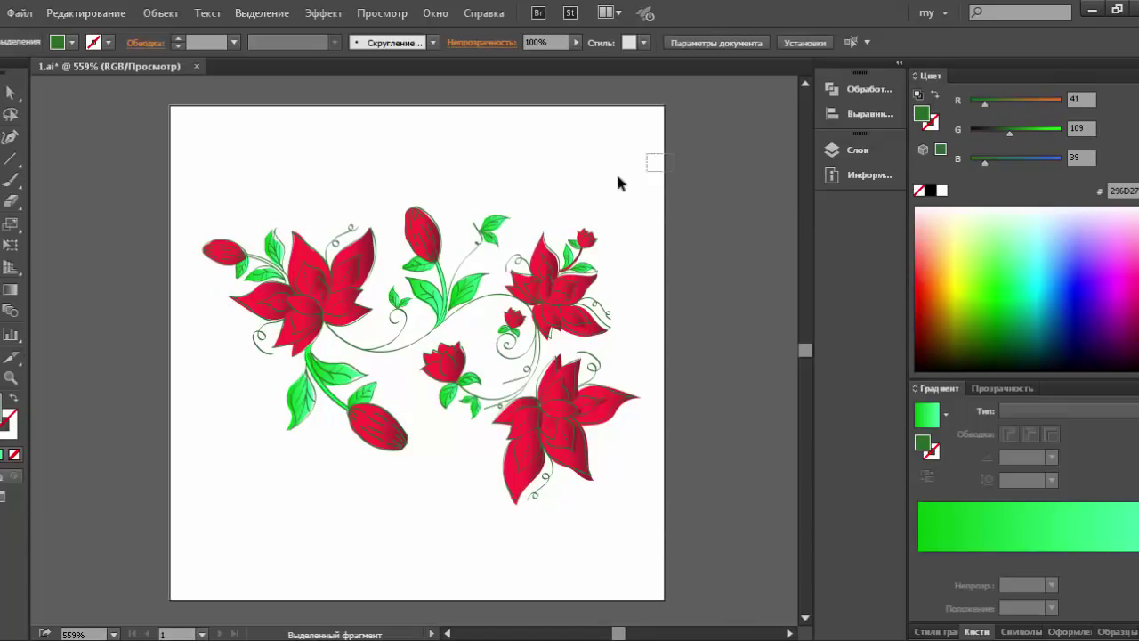
drag(618, 176, 607, 178)
key(ctrl+2)
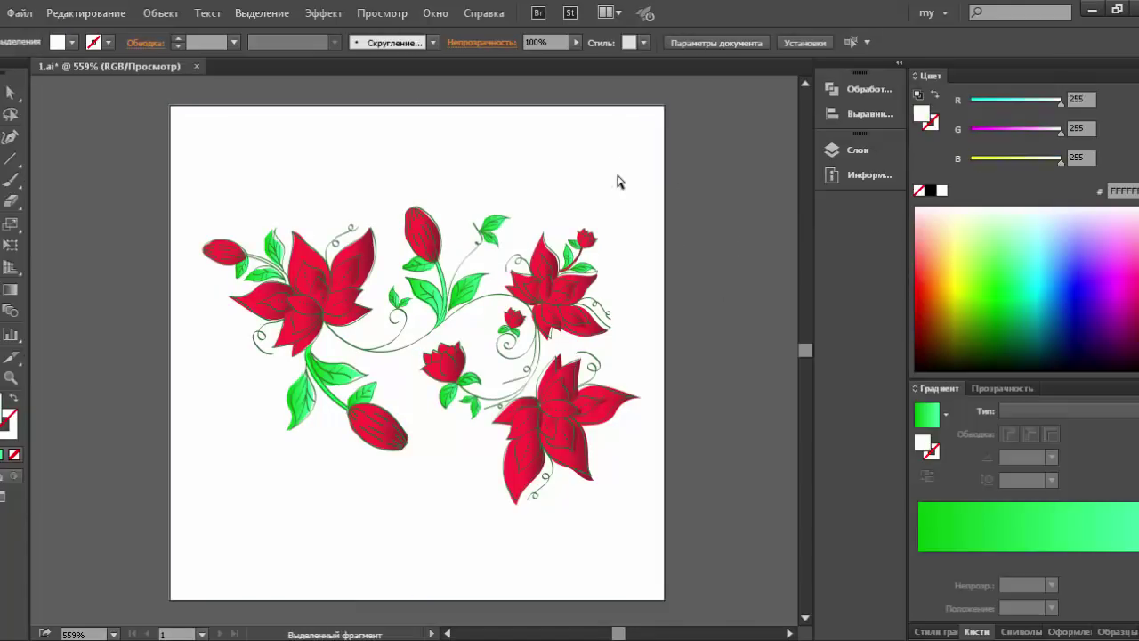
On the lower flower's right petal, try a radial gradient and toggle Reverse Gradient.
key(a)
click(601, 420)
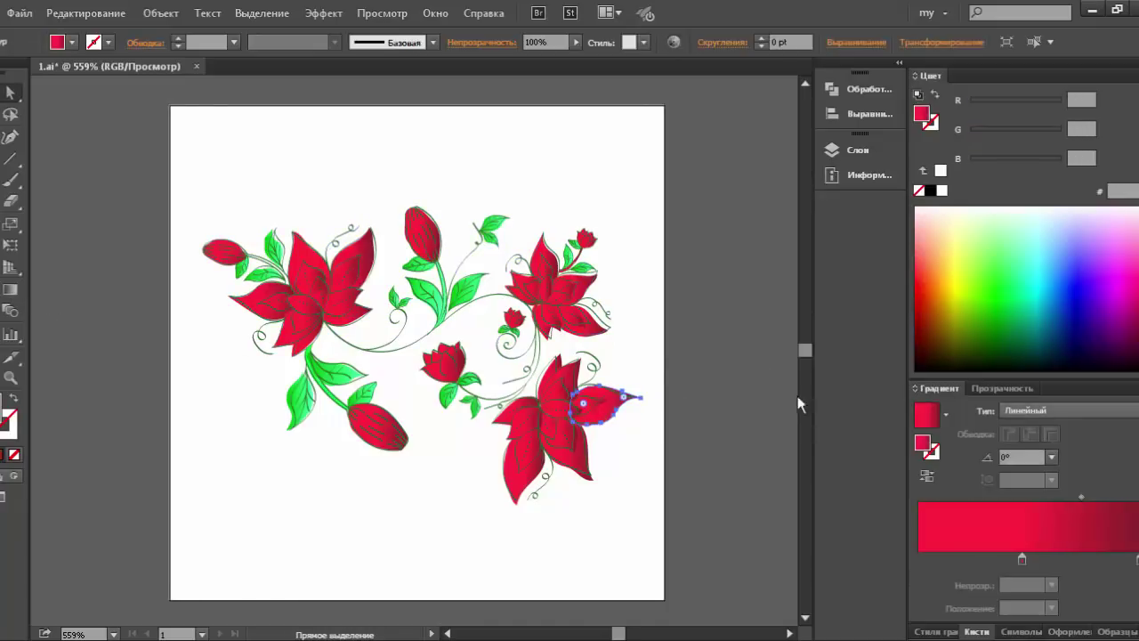
click(1051, 407)
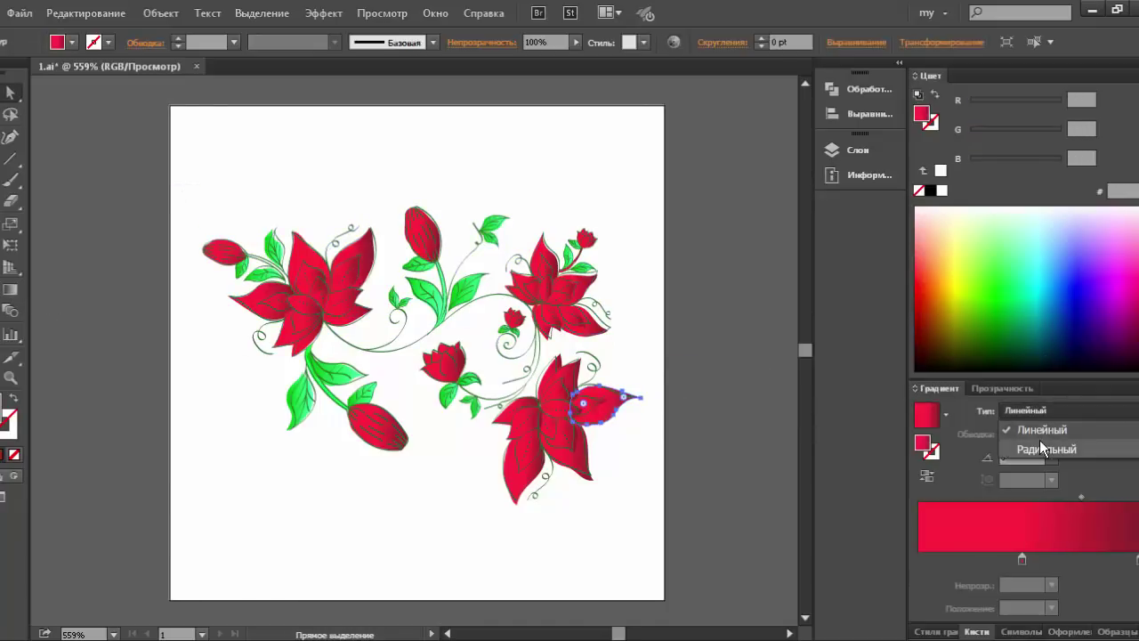
click(1039, 439)
click(928, 477)
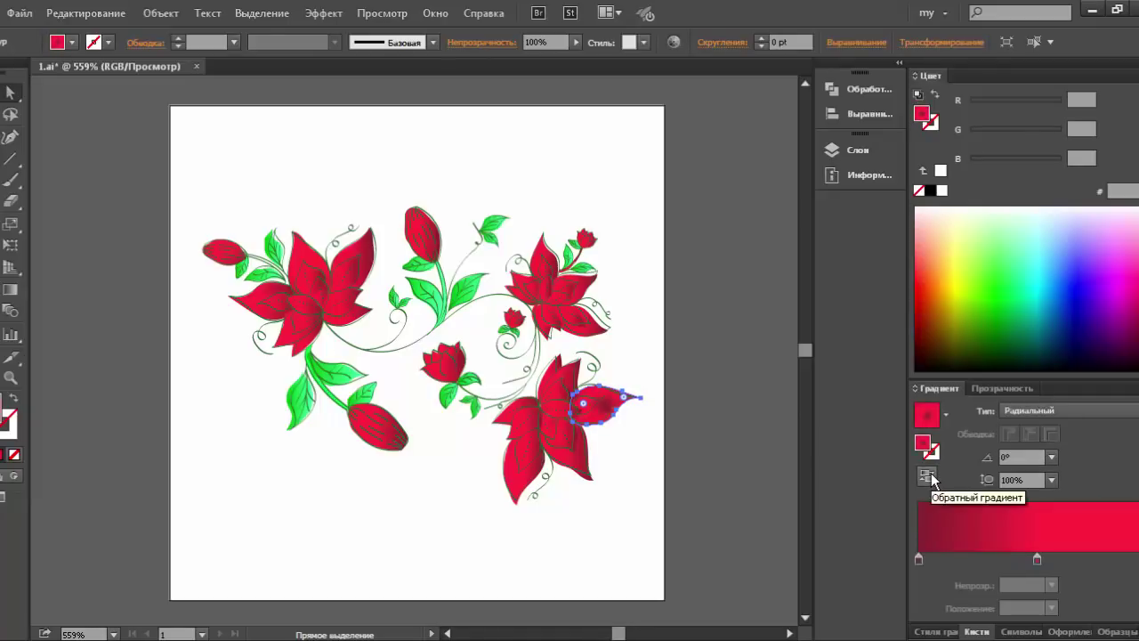
click(929, 478)
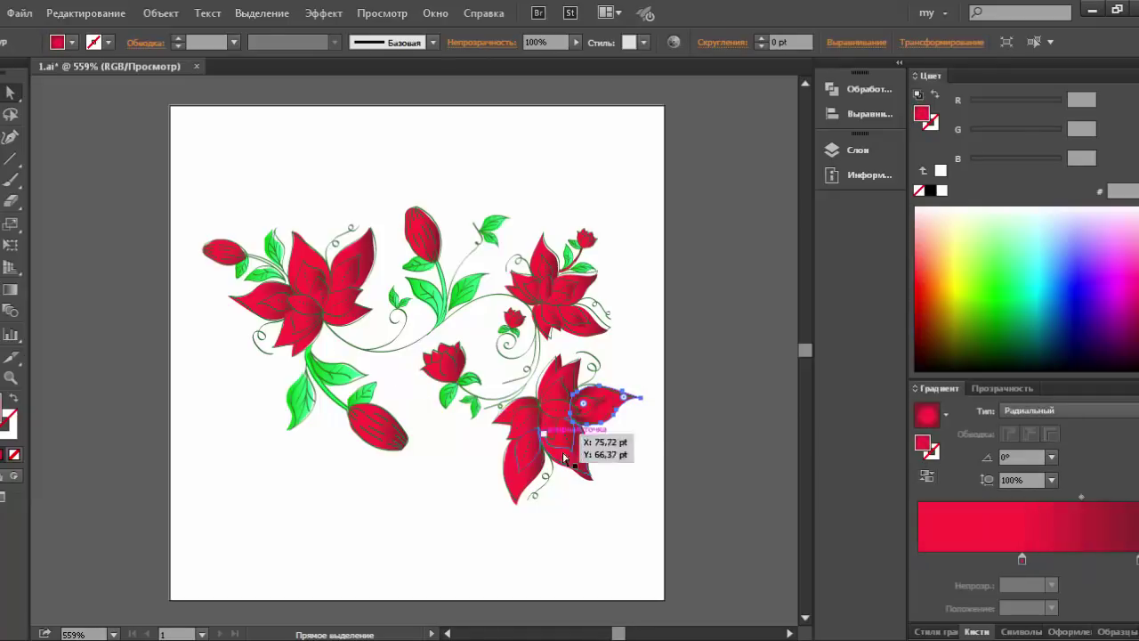
click(575, 462)
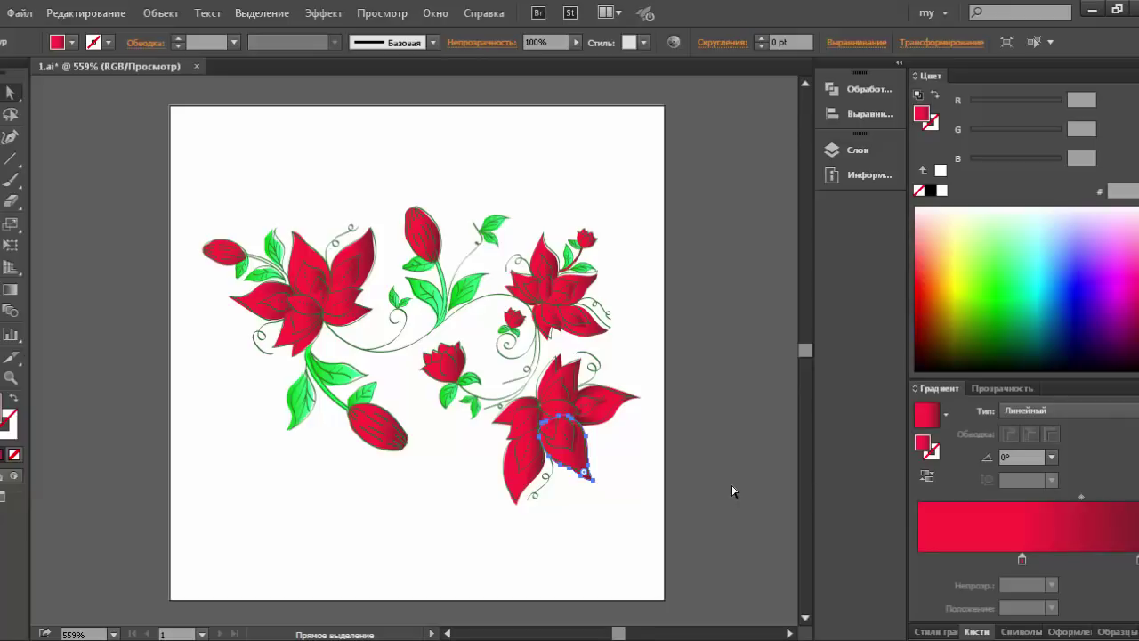
click(733, 489)
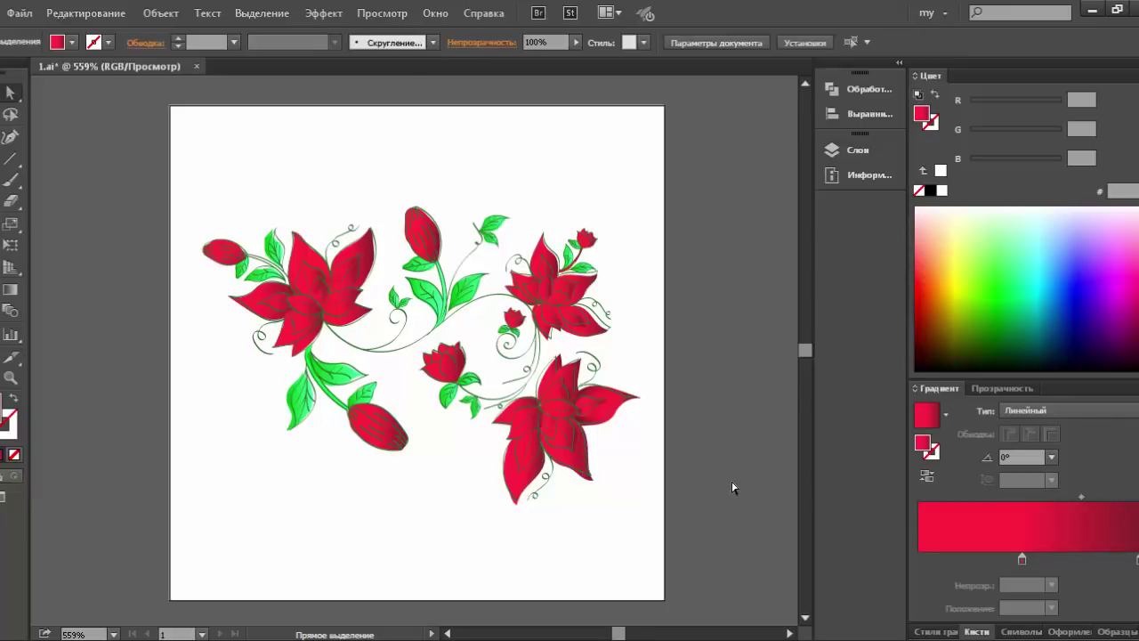
Reverse the gradients on two petals of the upper-right flower.
click(588, 290)
click(682, 288)
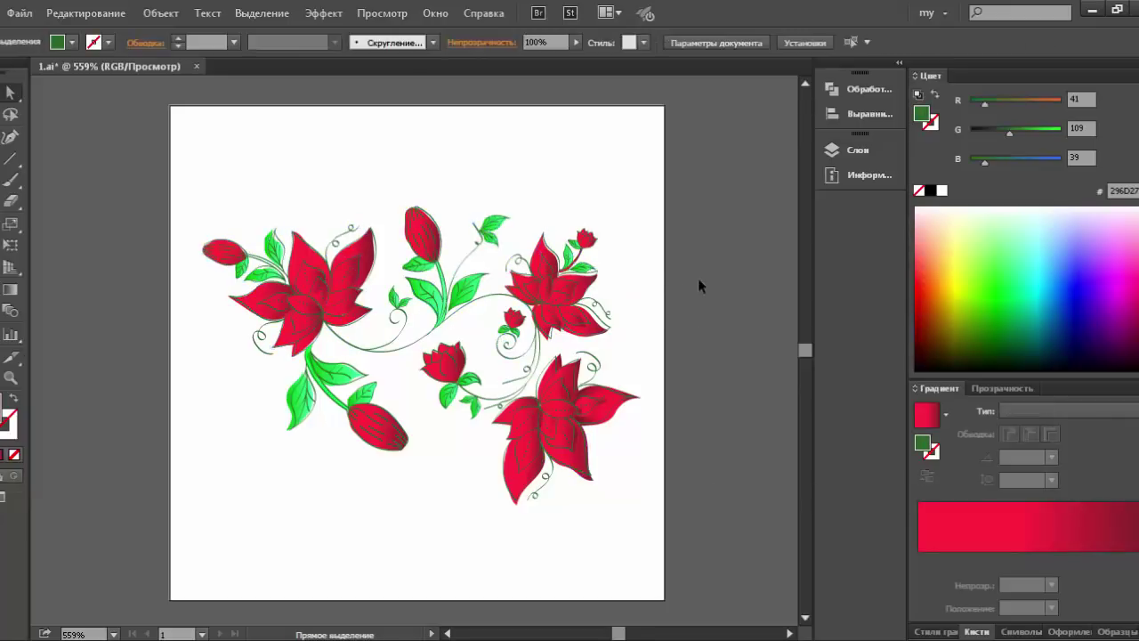
click(592, 296)
click(926, 478)
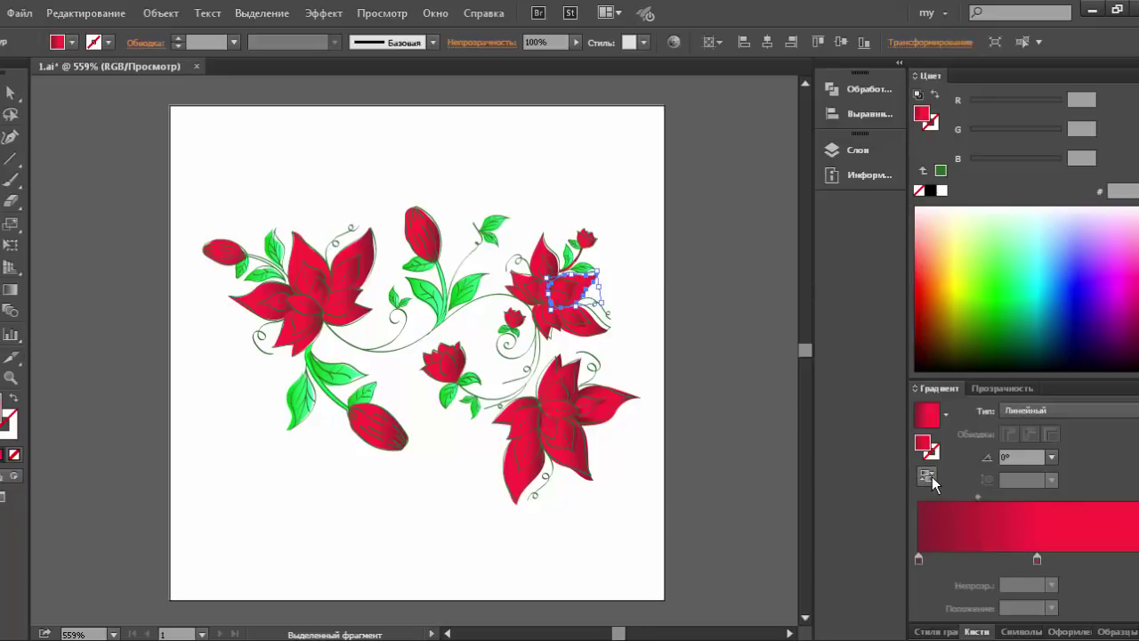
click(631, 356)
click(602, 334)
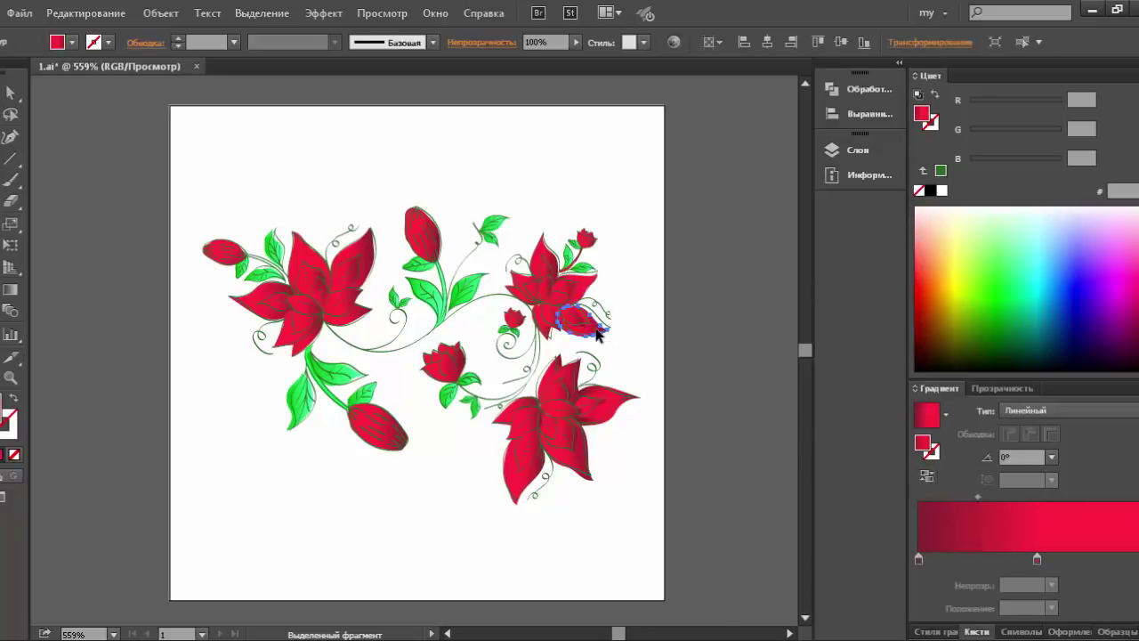
click(926, 478)
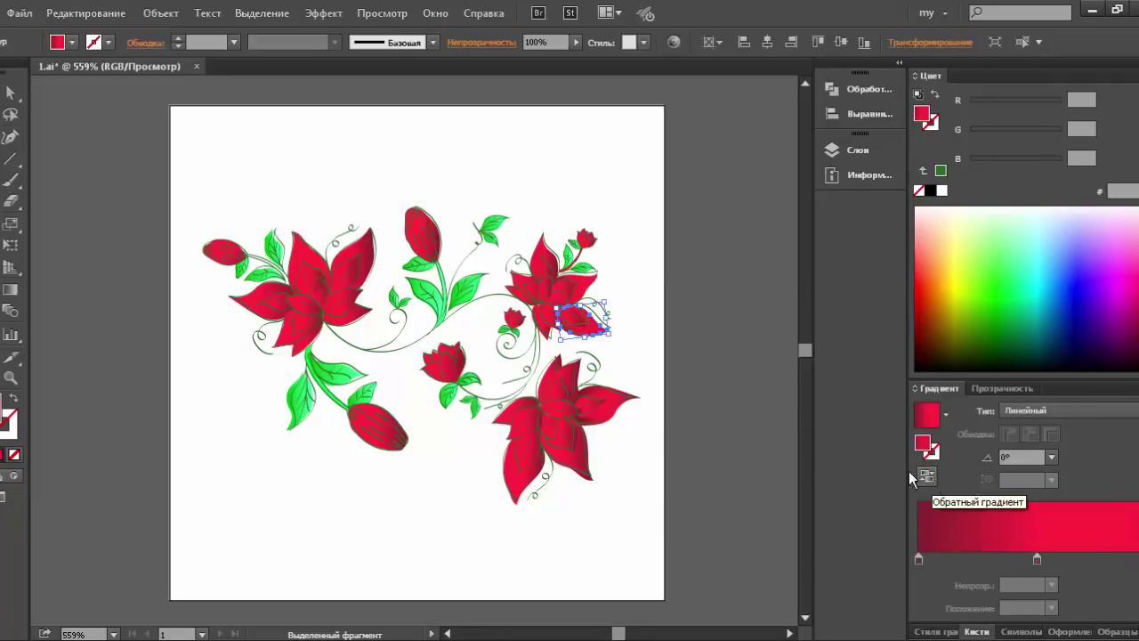
click(687, 372)
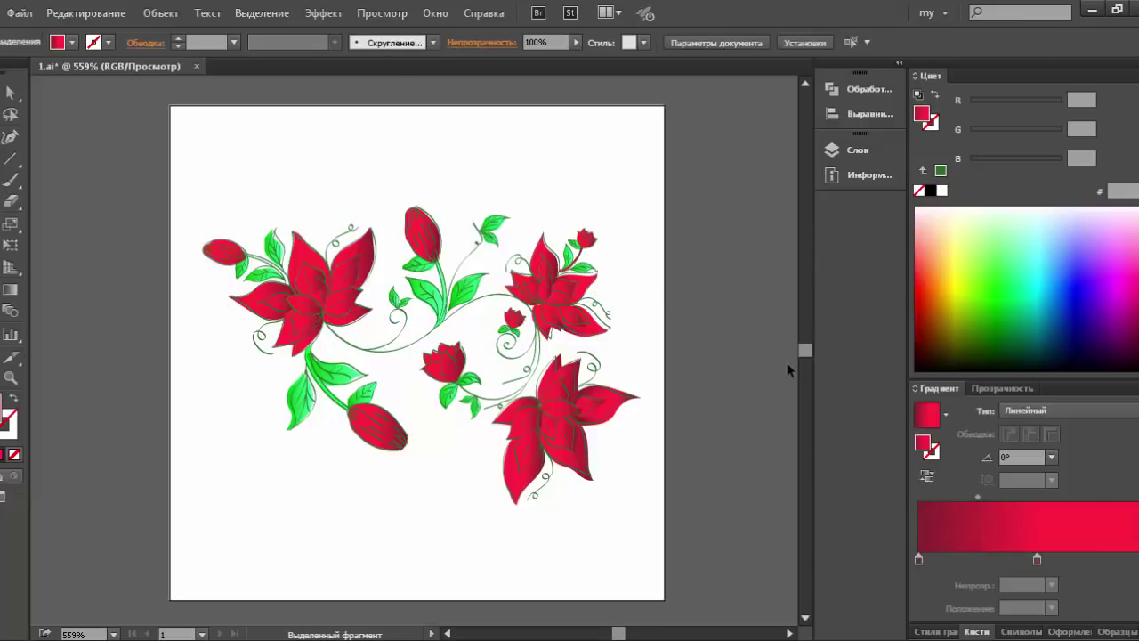
click(563, 434)
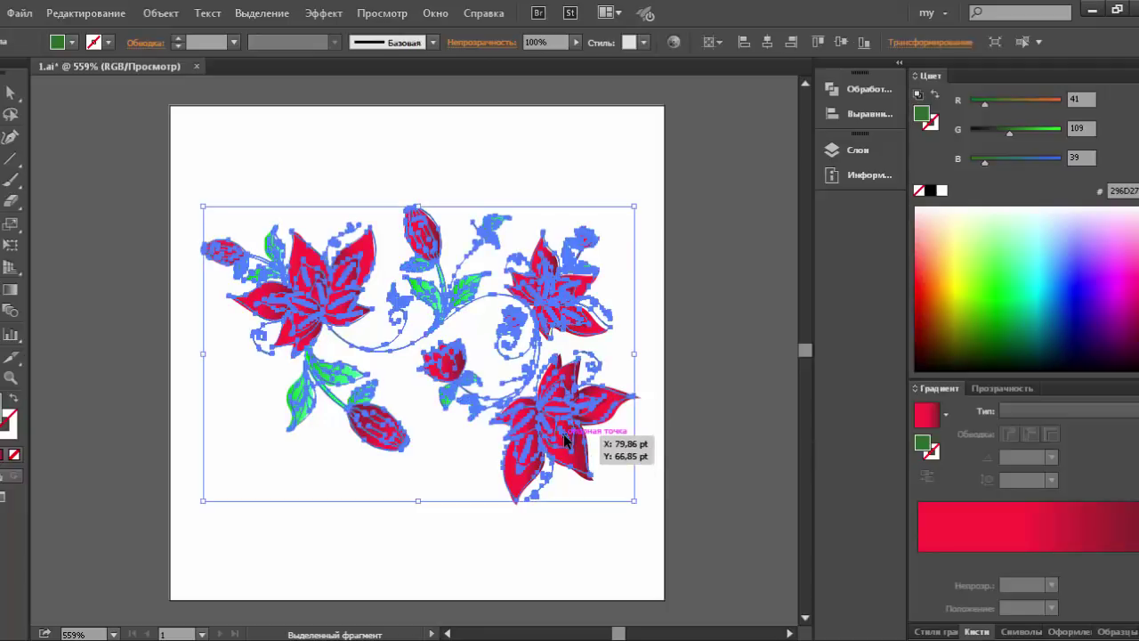
Isolate the flower group and zoom in on the upper-left flower.
right_click(566, 439)
click(597, 505)
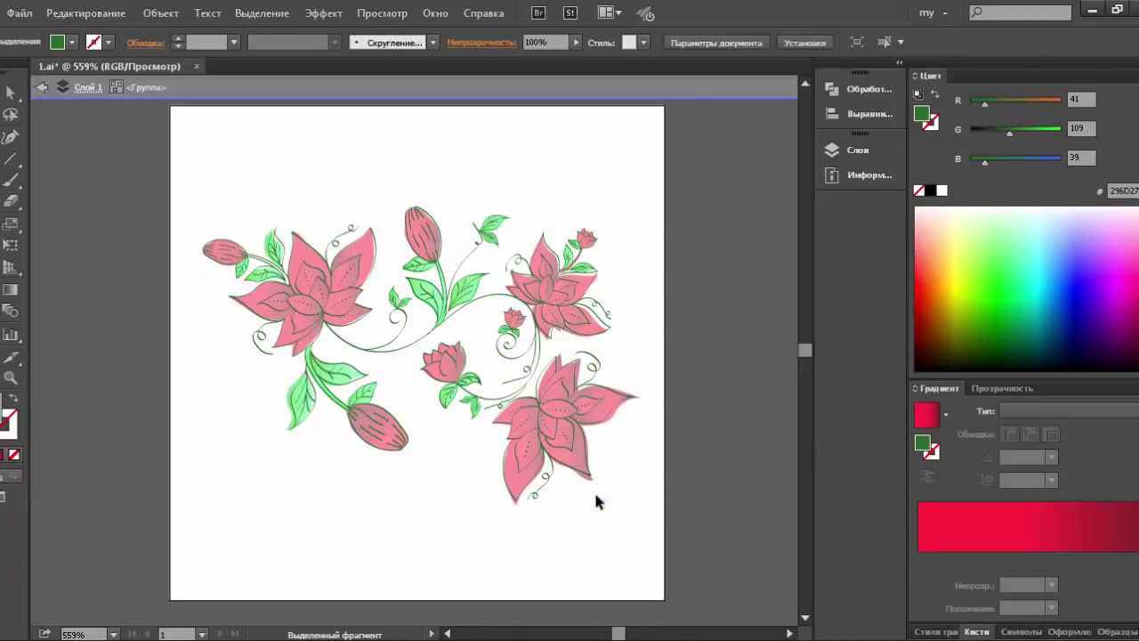
click(545, 427)
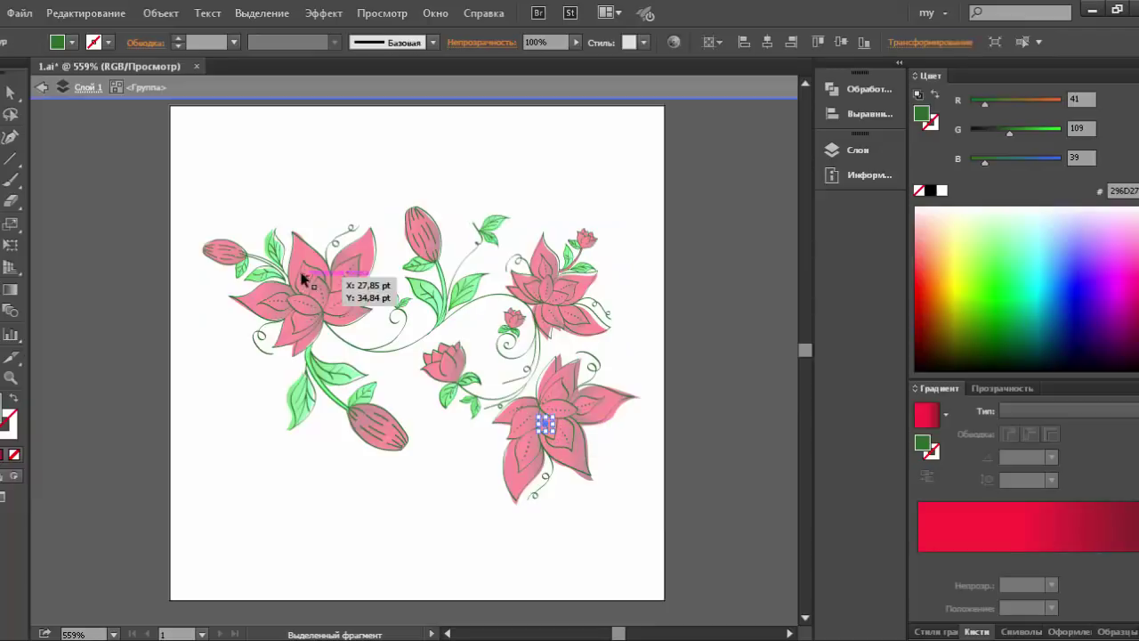
key(z)
drag(230, 265, 400, 366)
Try selecting individual petal dots with Direct Selection, then zoom out two steps.
key(a)
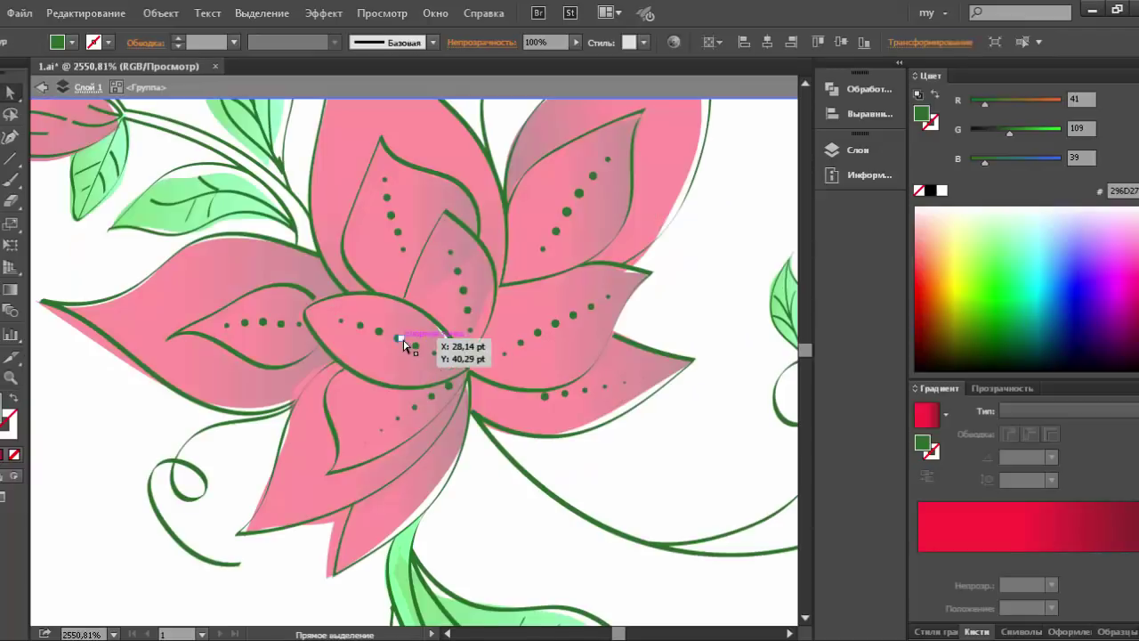
click(398, 338)
click(545, 396)
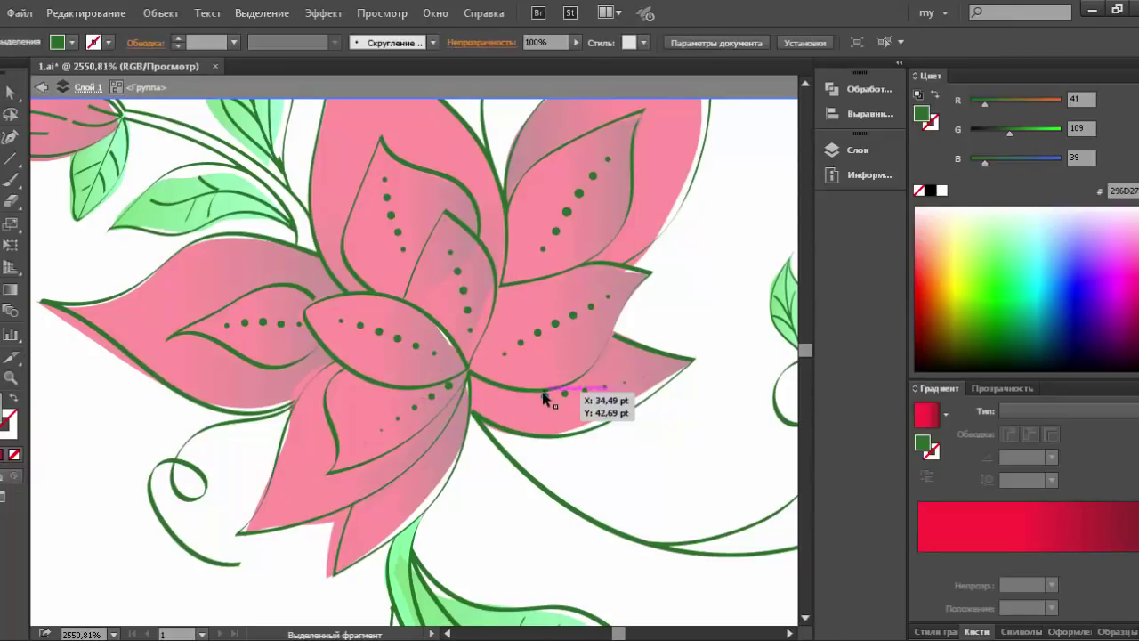
click(537, 332)
key(ctrl+a)
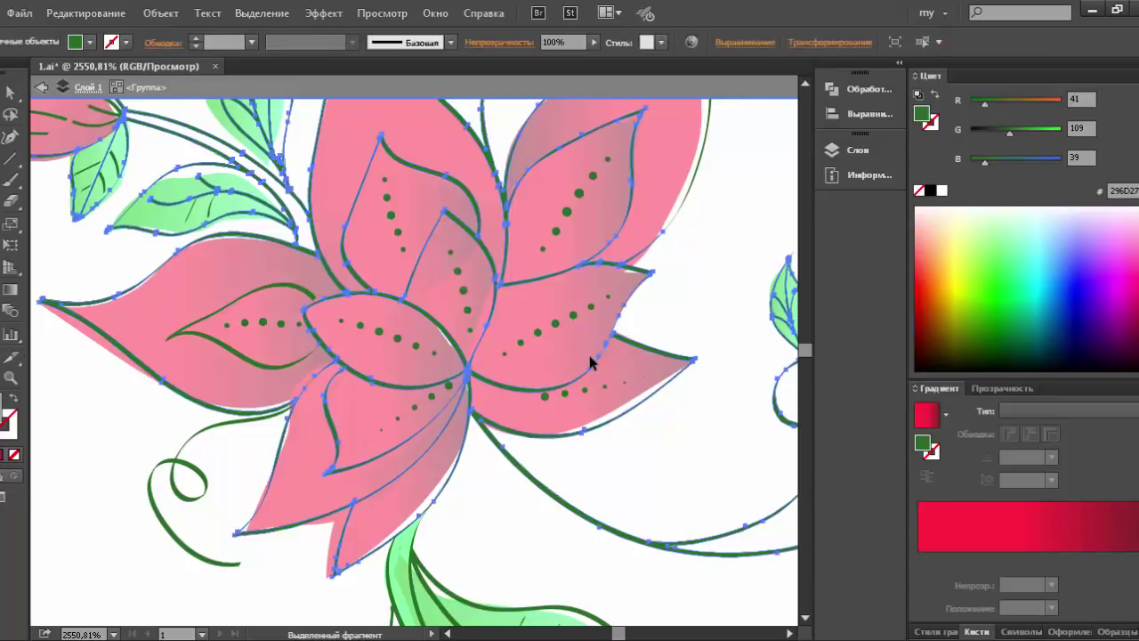
key(ctrl+shift+a)
click(612, 331)
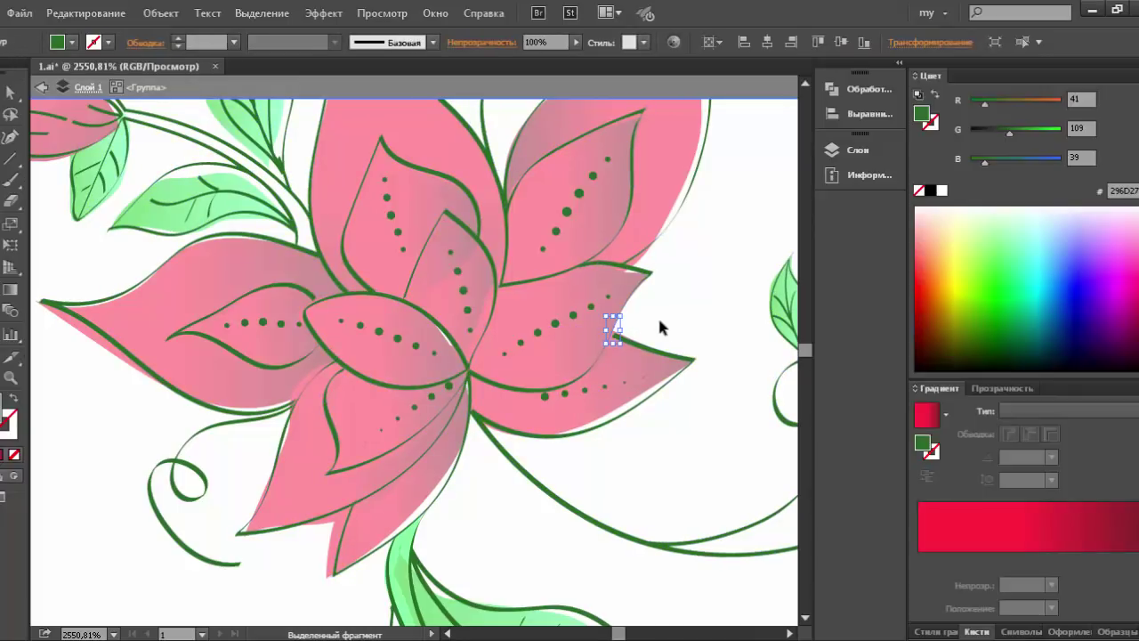
key(ctrl+shift+a)
key(ctrl+minus)
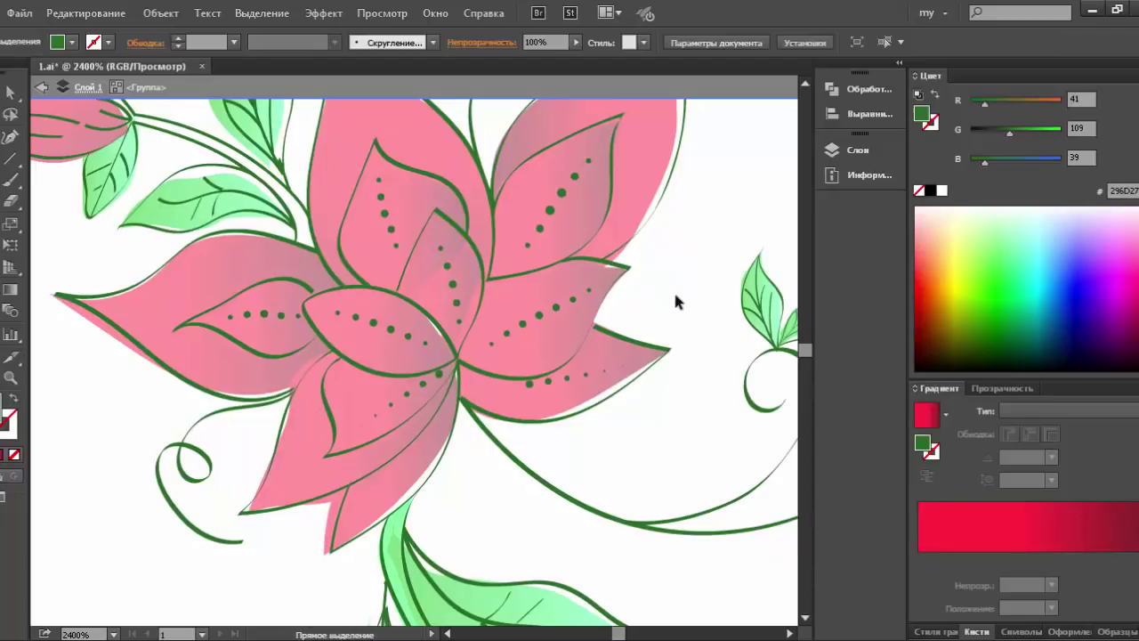
key(ctrl+minus)
drag(582, 277, 525, 293)
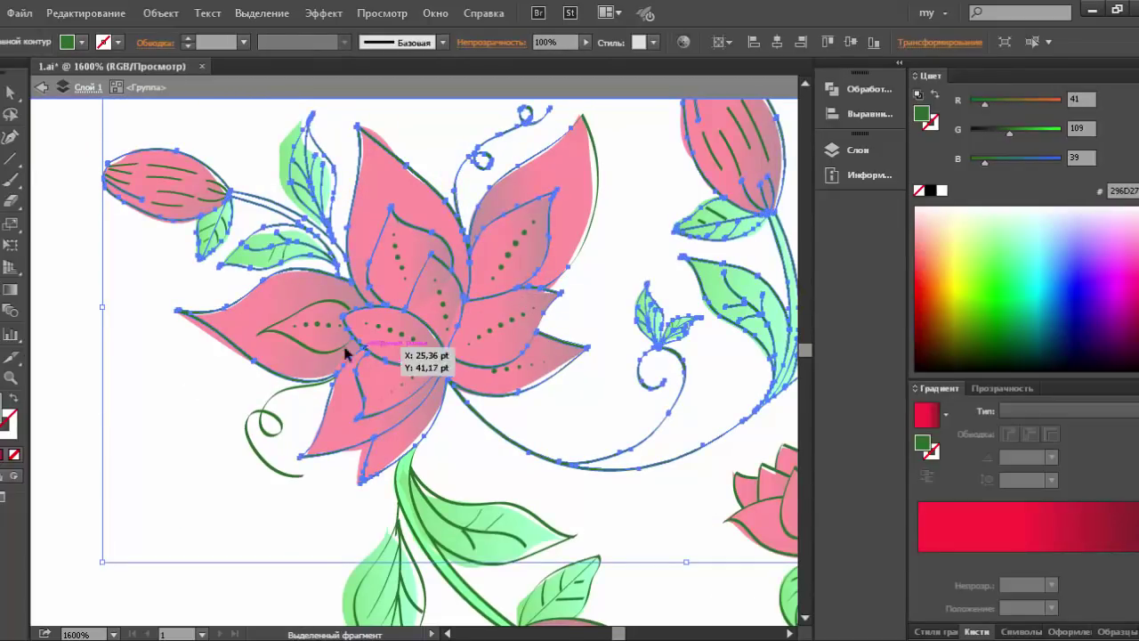
Select the petal dot paths, excluding the curl, and fill them white.
shift+click(317, 356)
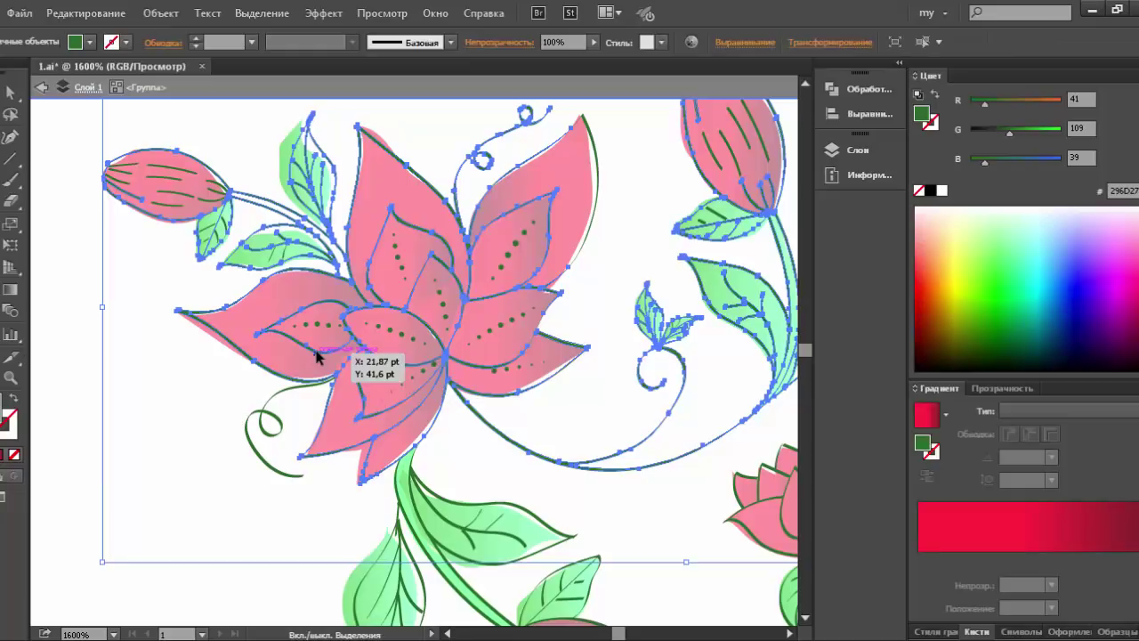
key(a)
click(630, 377)
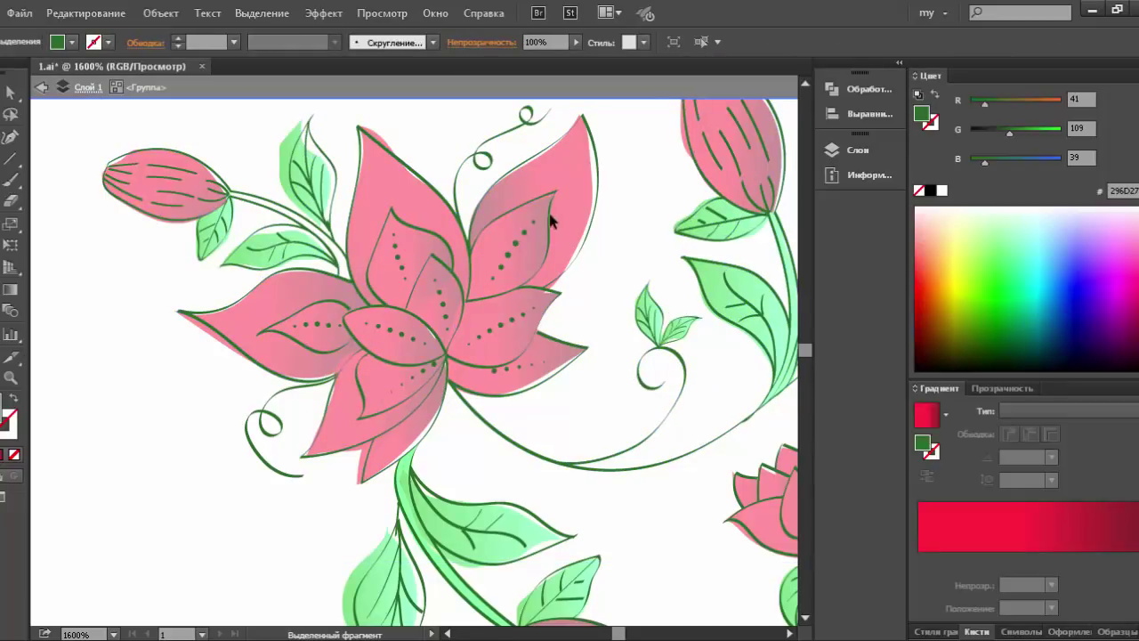
drag(549, 219, 285, 423)
shift+click(281, 420)
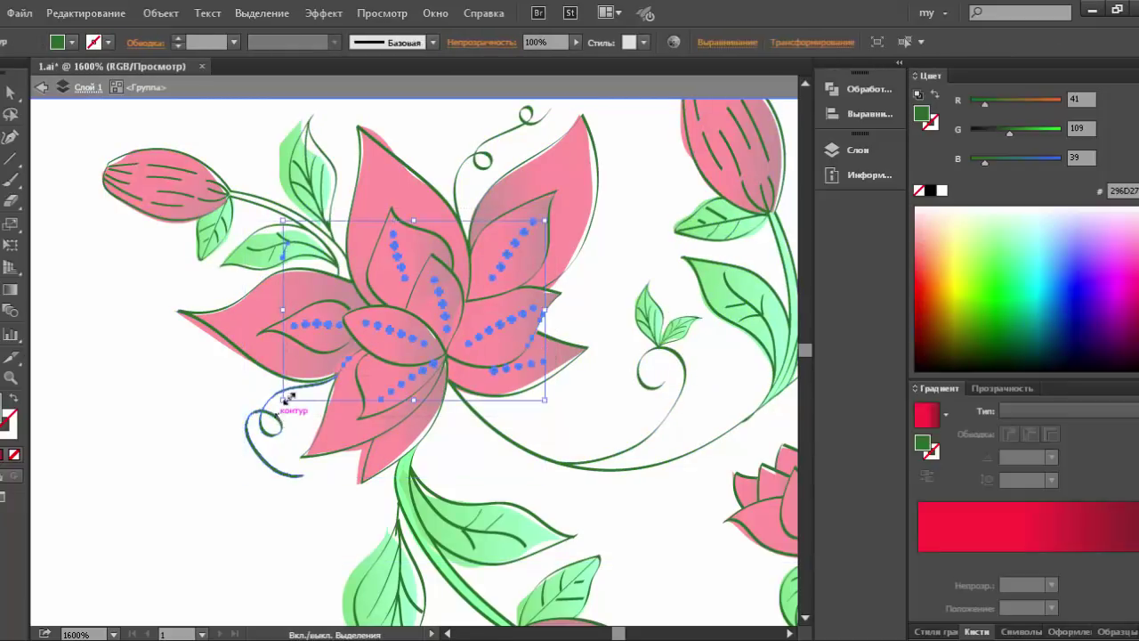
click(942, 191)
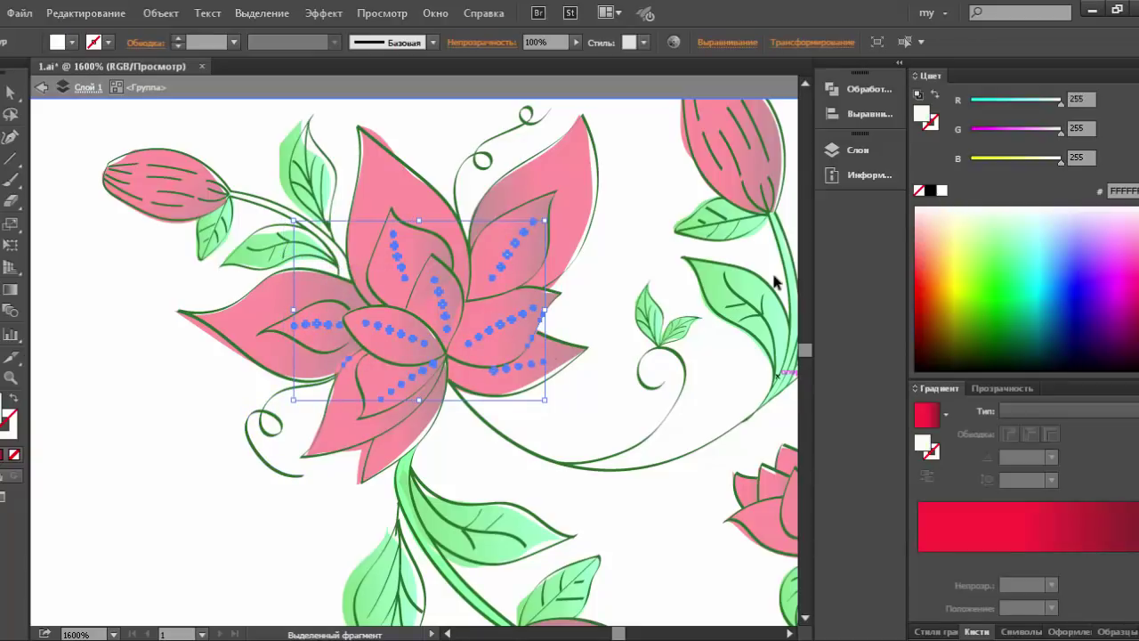
click(579, 369)
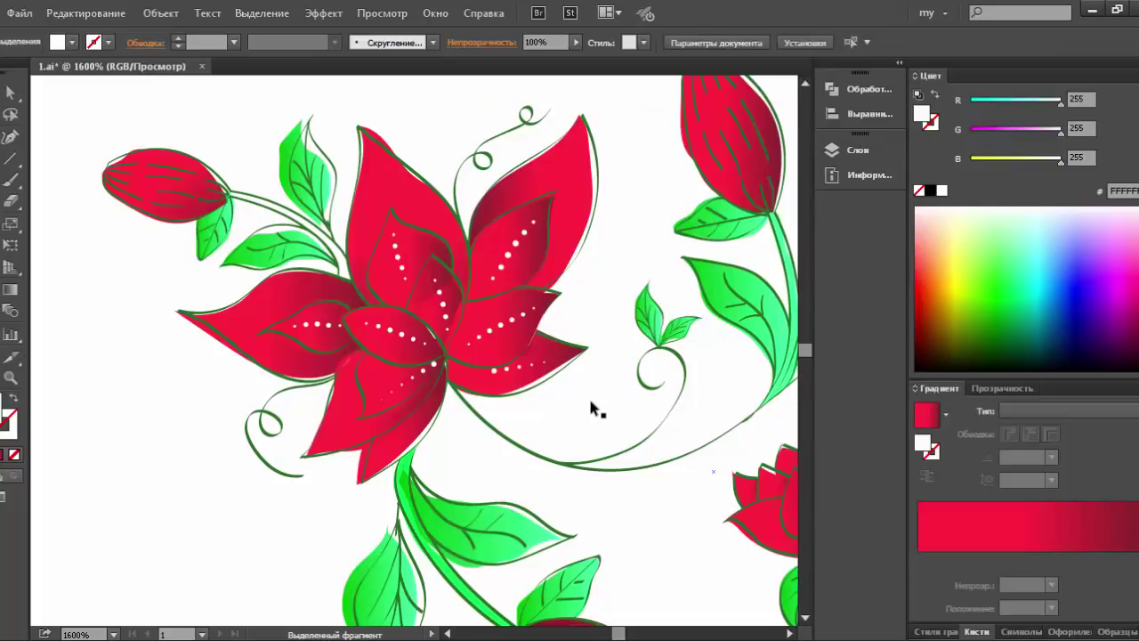
Zoom out and pan so the whole artboard is visible.
key(ctrl+0)
mouse_move(660, 375)
mouse_down()
mouse_move(743, 416)
mouse_move(720, 420)
mouse_up()
click(719, 420)
key(ctrl+0)
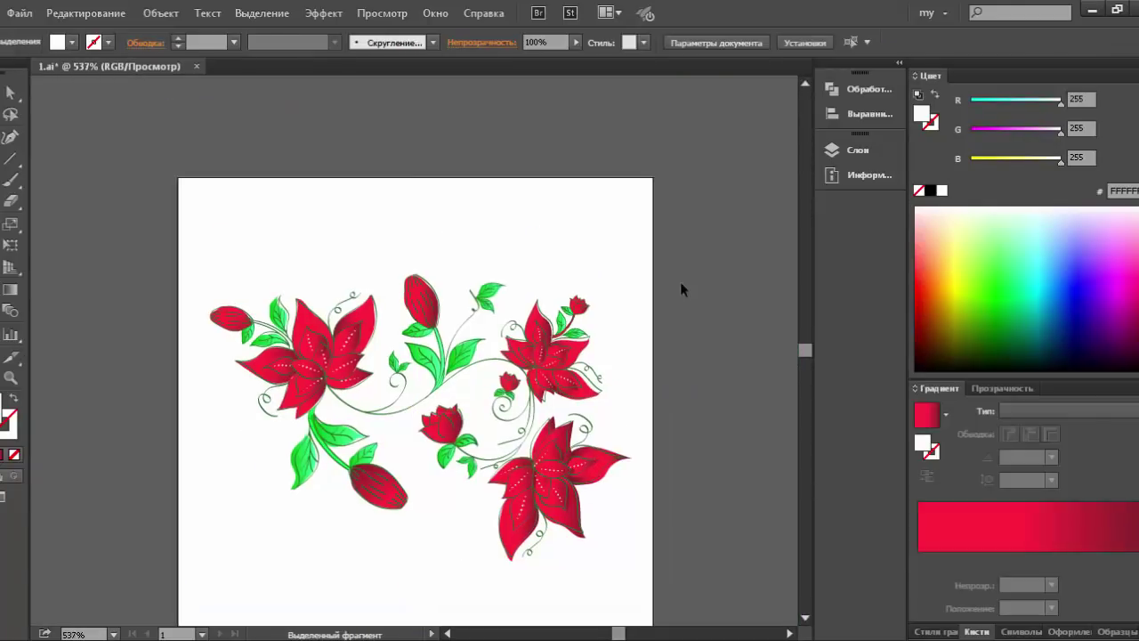
drag(680, 282, 678, 200)
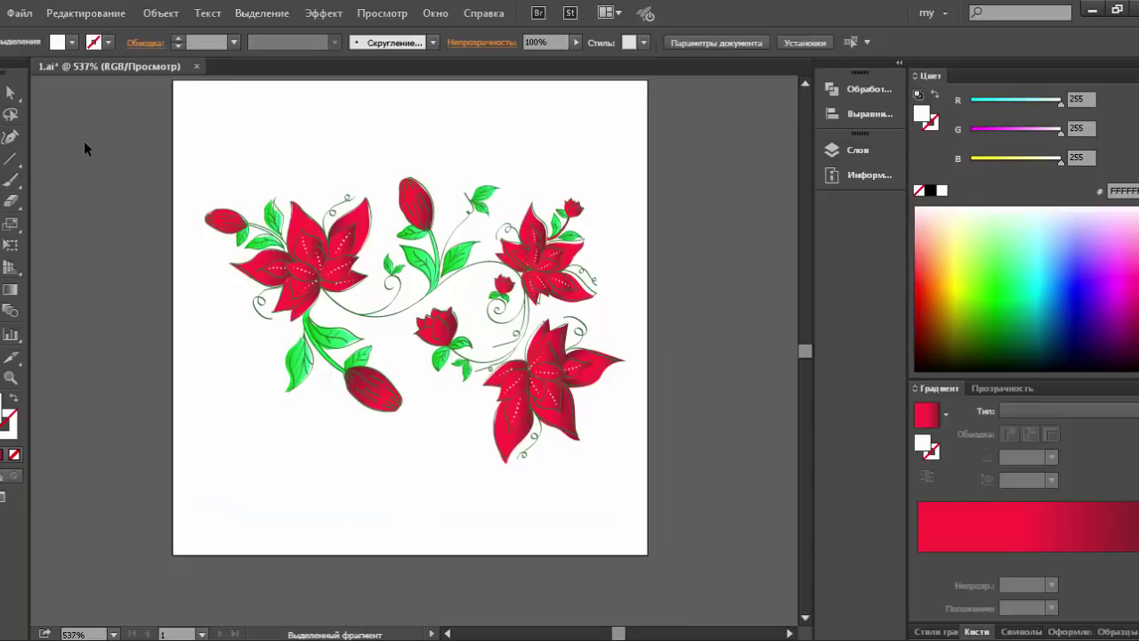
key(ctrl+minus)
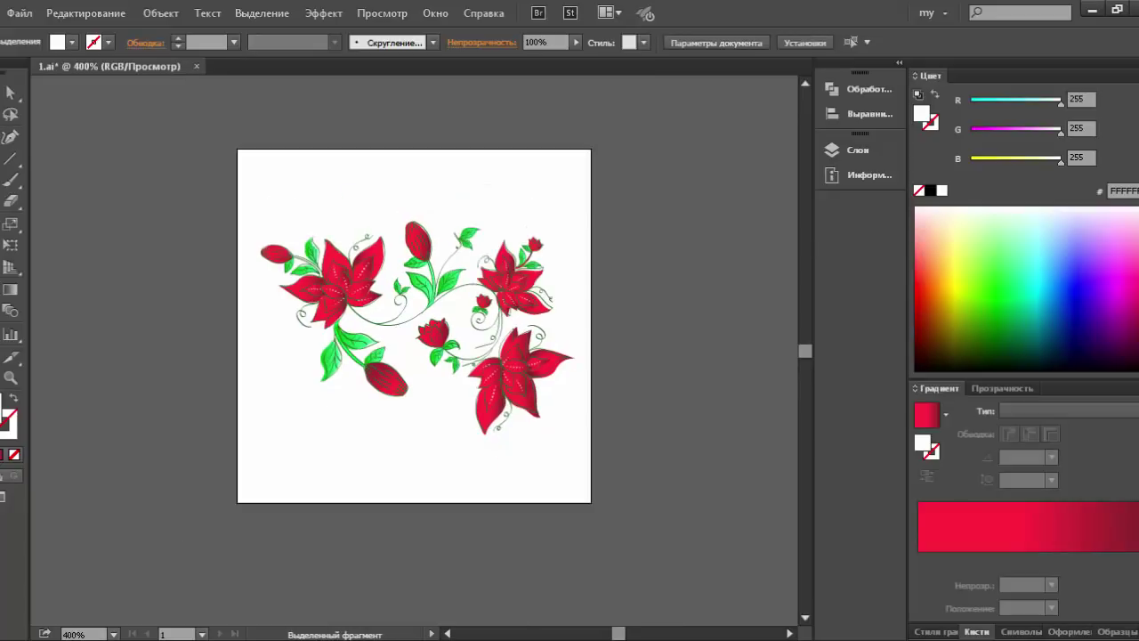
Draw a circle left of the artboard with the Ellipse tool.
key(m)
mouse_move(11, 181)
mouse_down()
mouse_move(101, 226)
mouse_move(215, 311)
mouse_up()
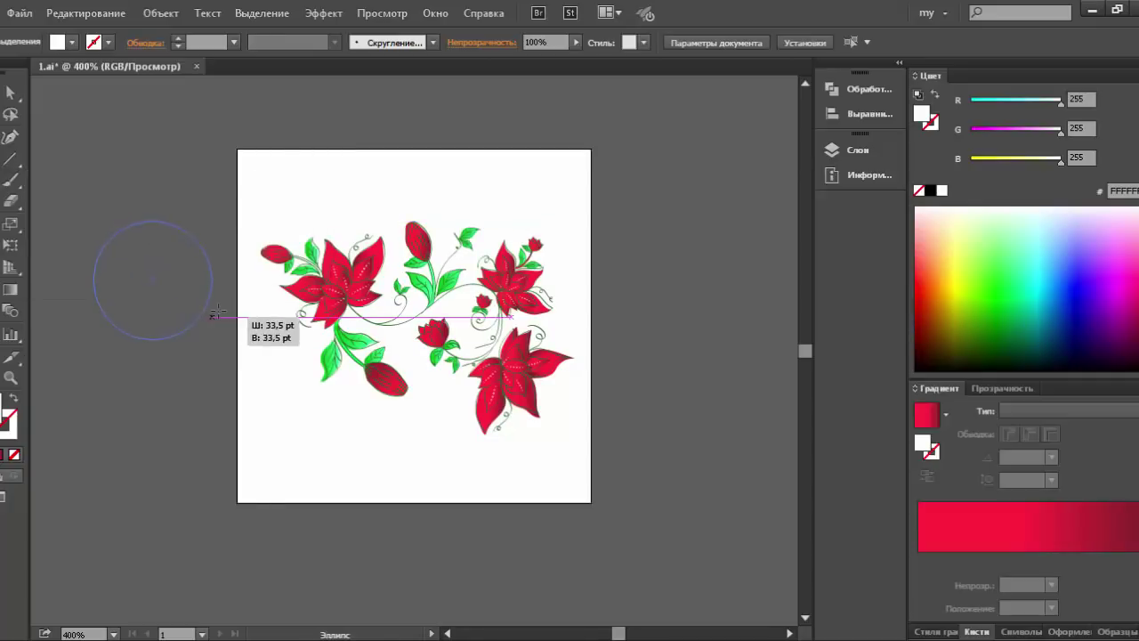
click(1002, 388)
click(972, 411)
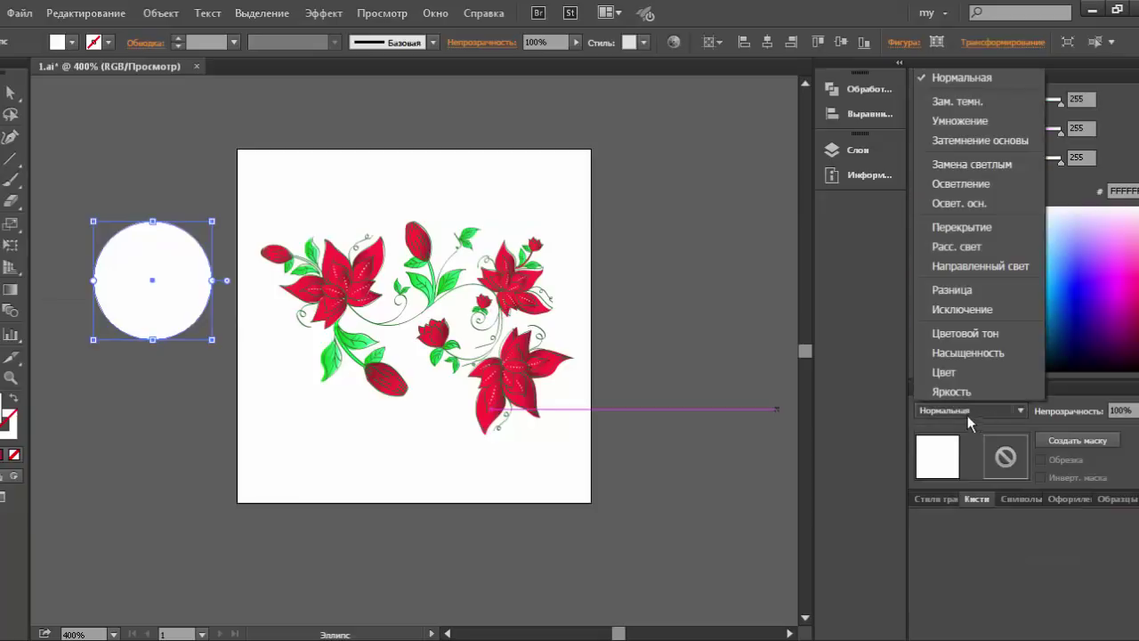
click(959, 200)
click(939, 388)
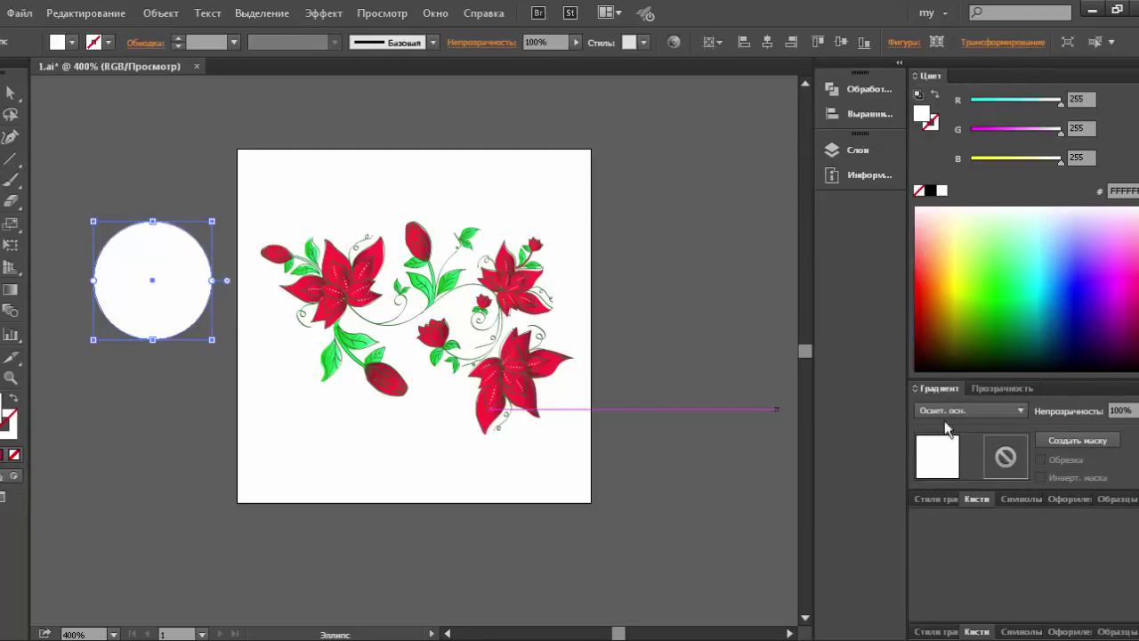
Give the circle a radial gradient with a black stop and inward midpoint, then shrink and move it.
click(946, 415)
click(832, 447)
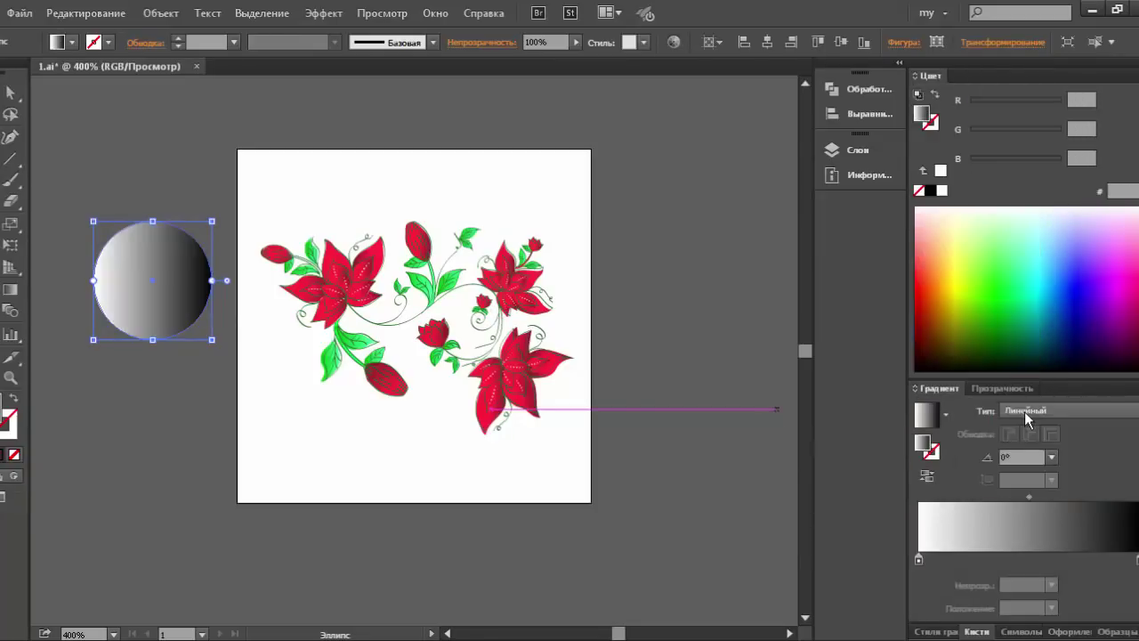
click(1024, 411)
click(1015, 448)
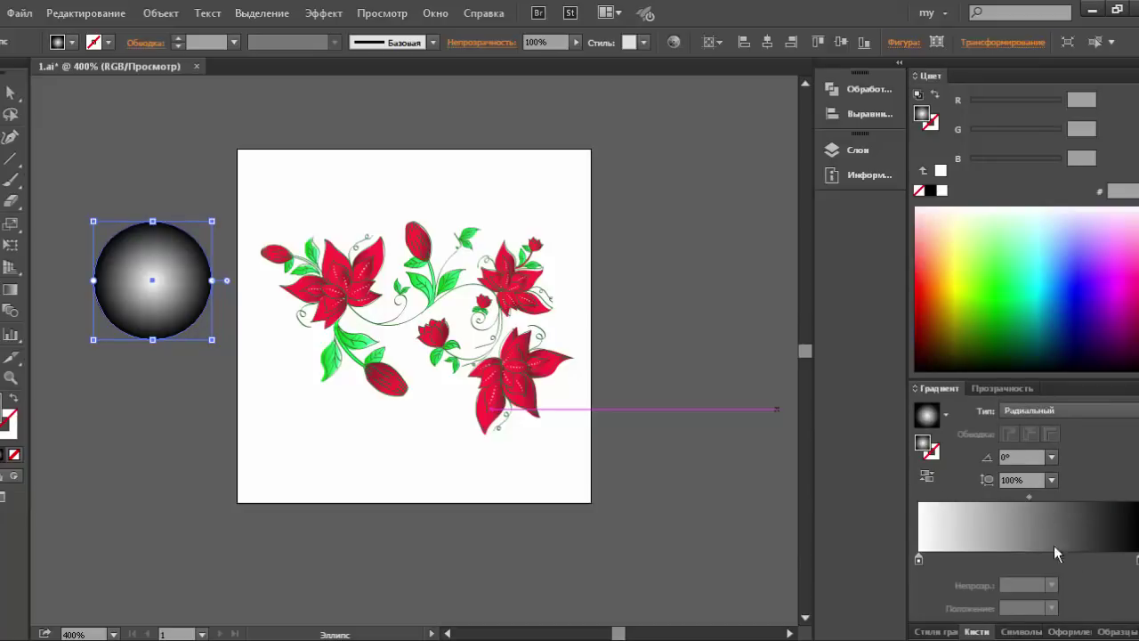
click(1074, 559)
click(930, 191)
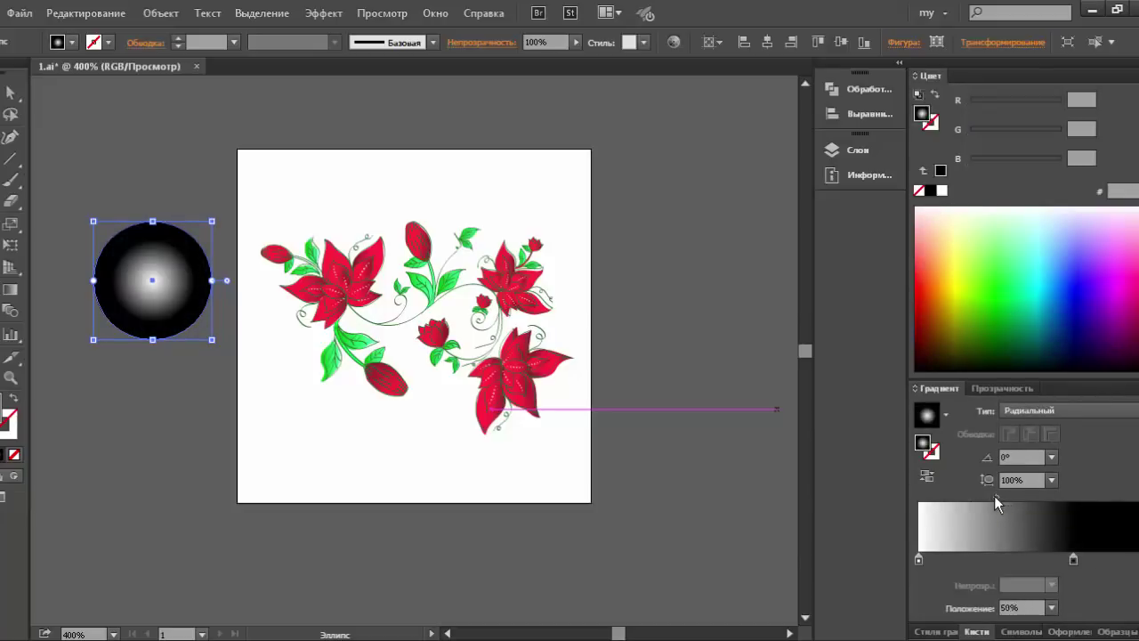
drag(996, 496, 939, 496)
key(v)
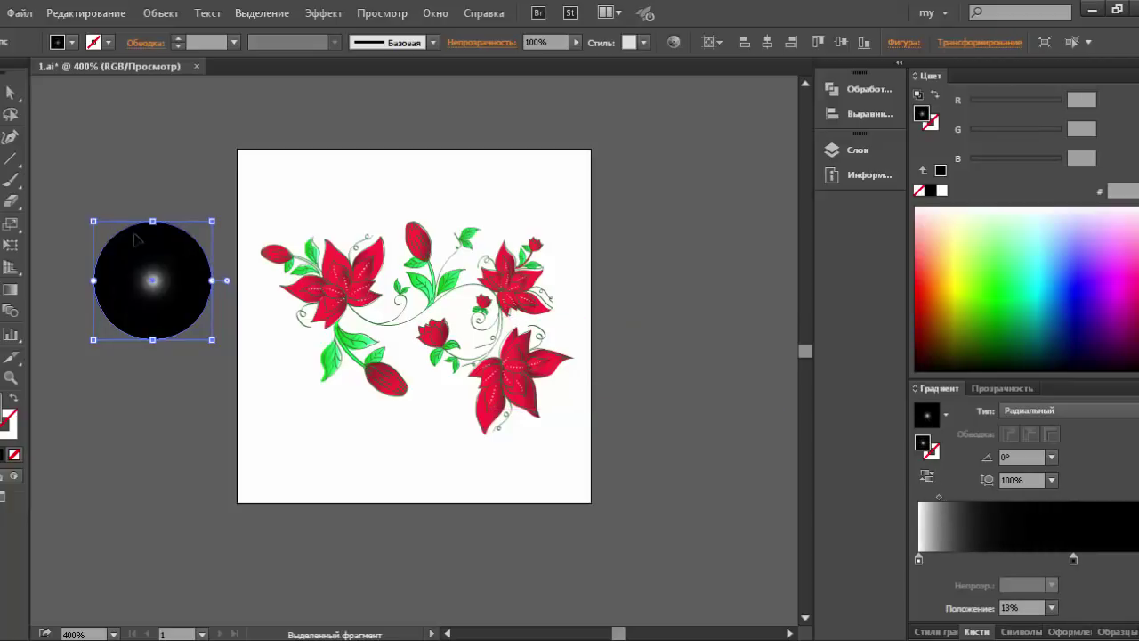
mouse_move(152, 222)
mouse_down()
mouse_move(152, 268)
mouse_move(364, 293)
mouse_up()
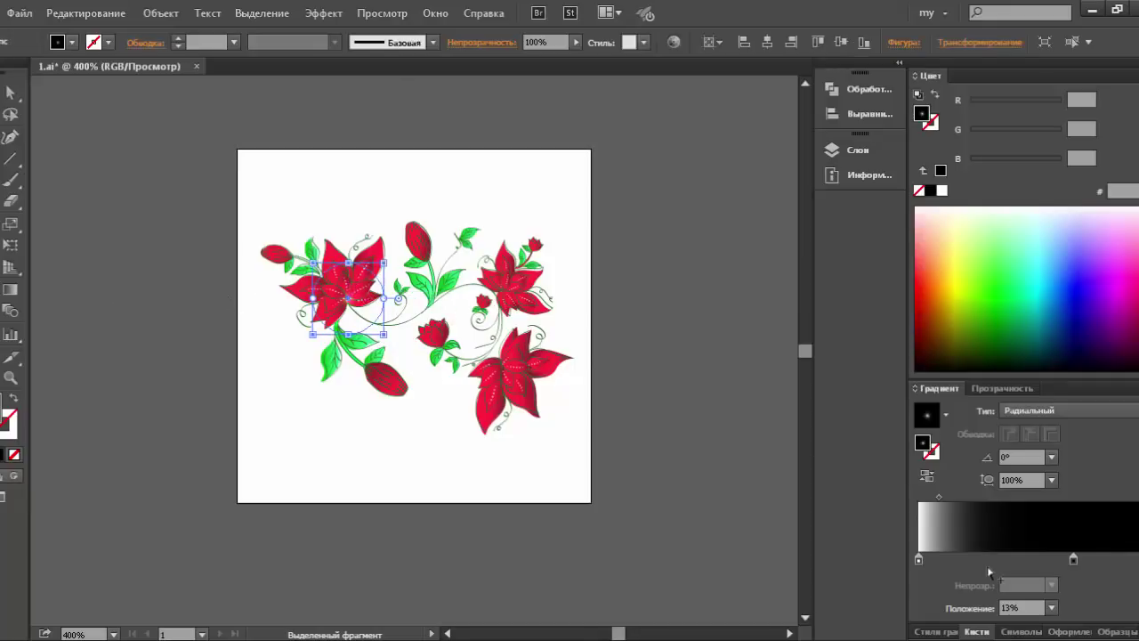
Make the inner gradient stop yellow and push the black outer stop to the edge.
drag(939, 496, 954, 497)
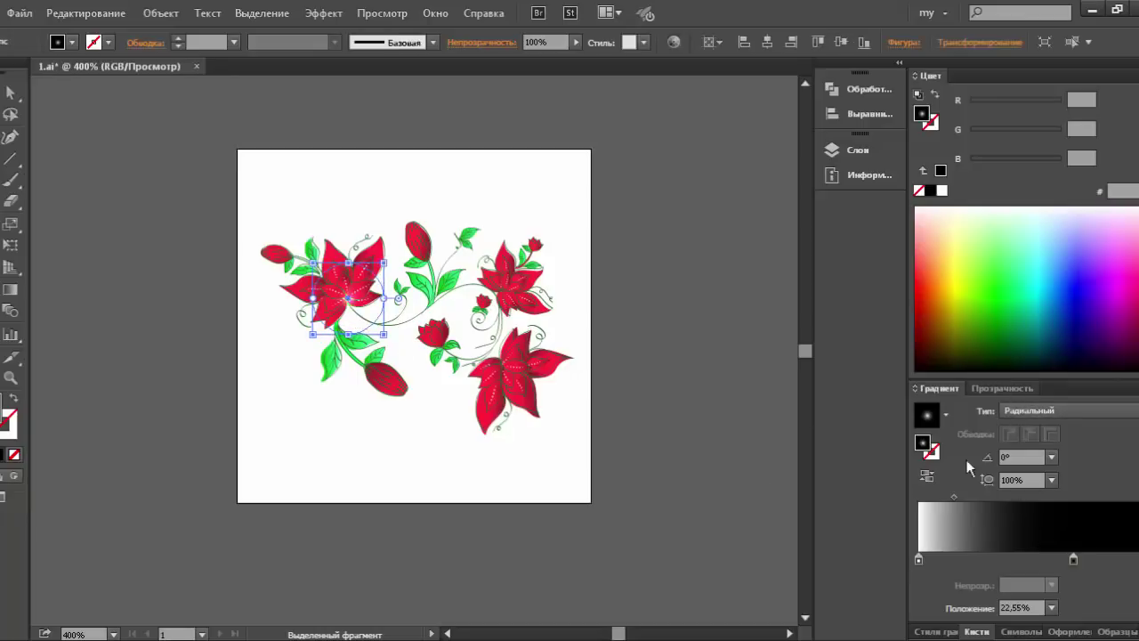
click(920, 560)
click(951, 292)
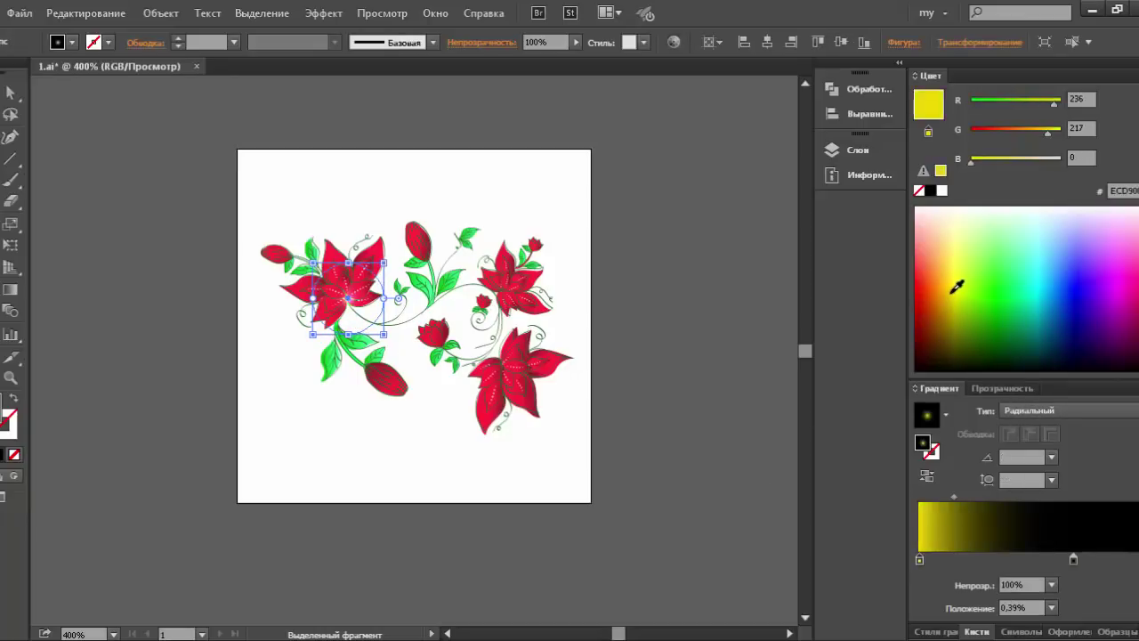
drag(1075, 567, 1135, 562)
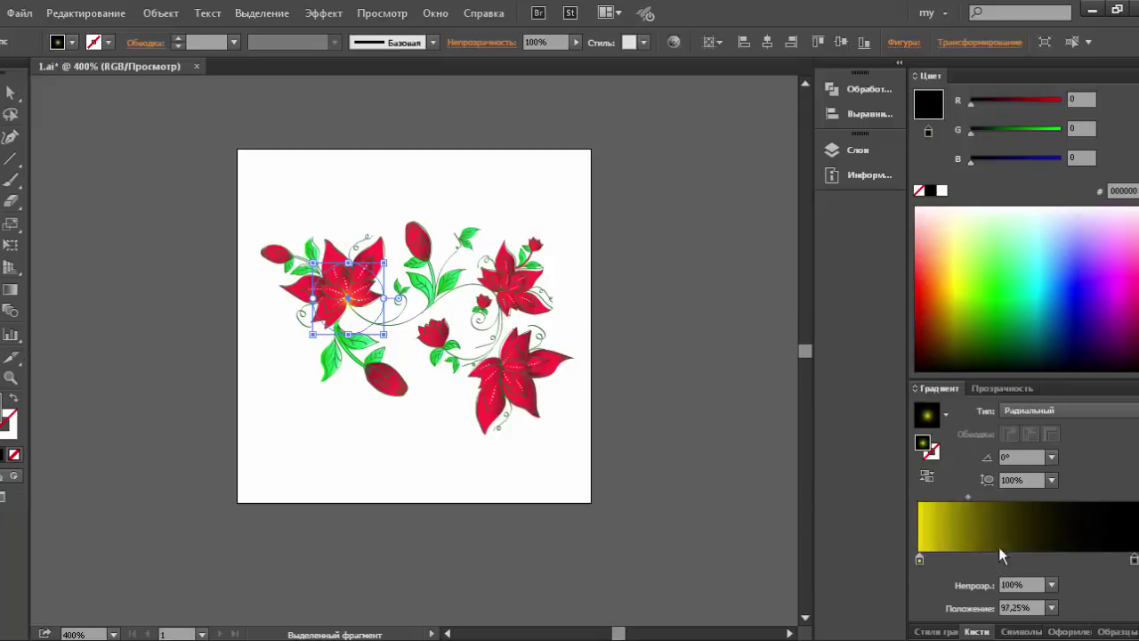
Set the circle's blend mode to Color Dodge and recolour the inner gradient stop dark blue.
click(997, 392)
click(973, 407)
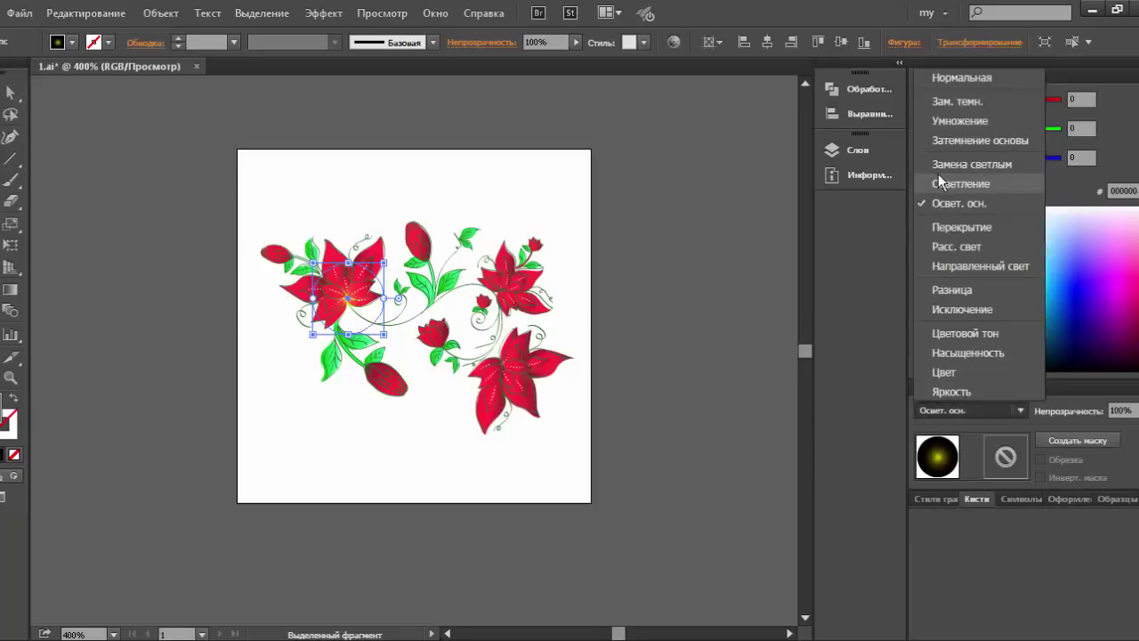
click(938, 175)
click(935, 391)
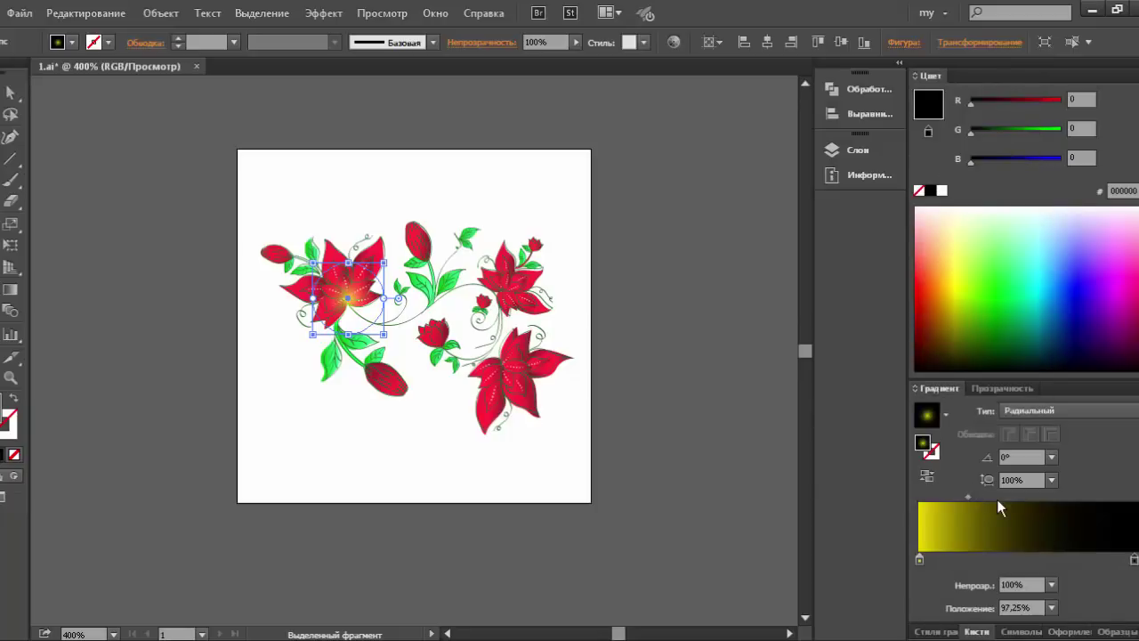
click(1005, 388)
click(975, 407)
click(963, 197)
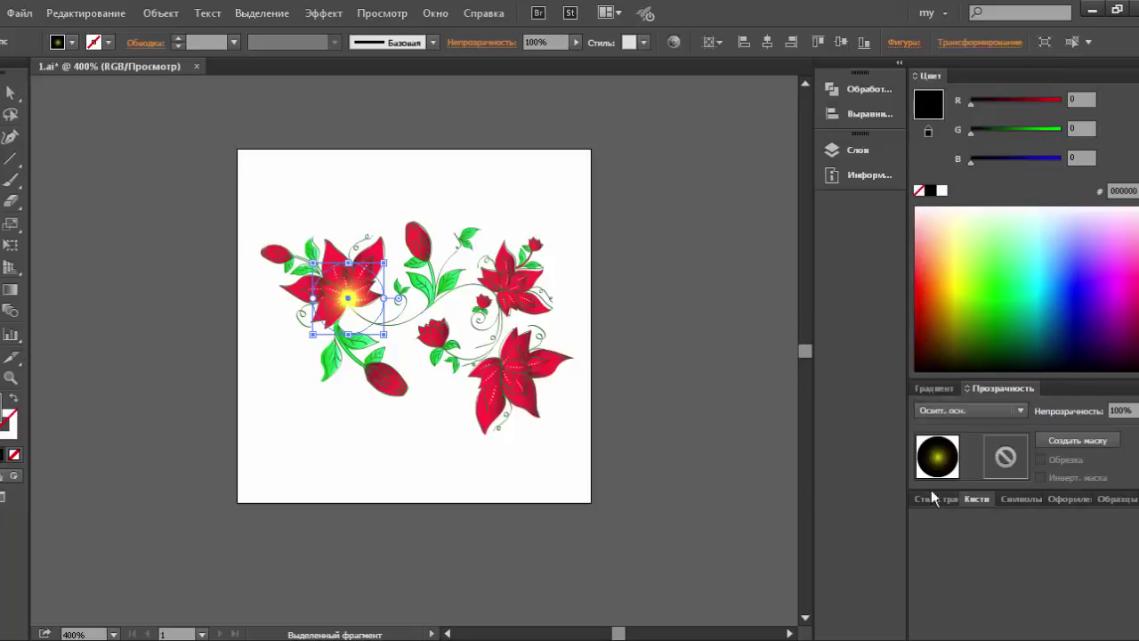
click(935, 390)
click(919, 559)
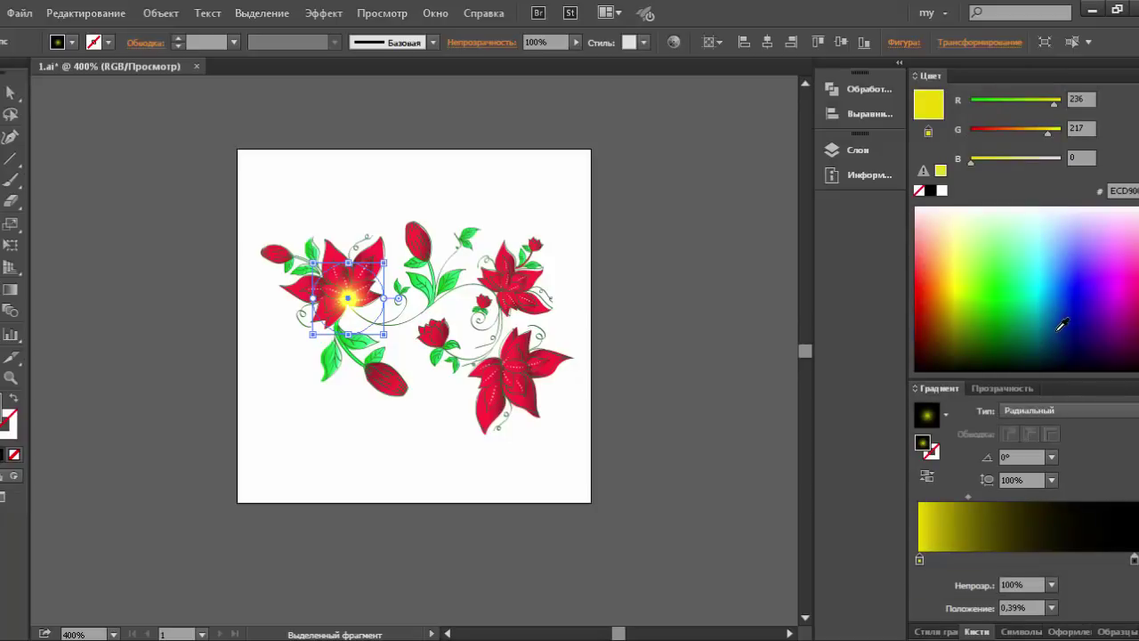
drag(1060, 326, 1069, 334)
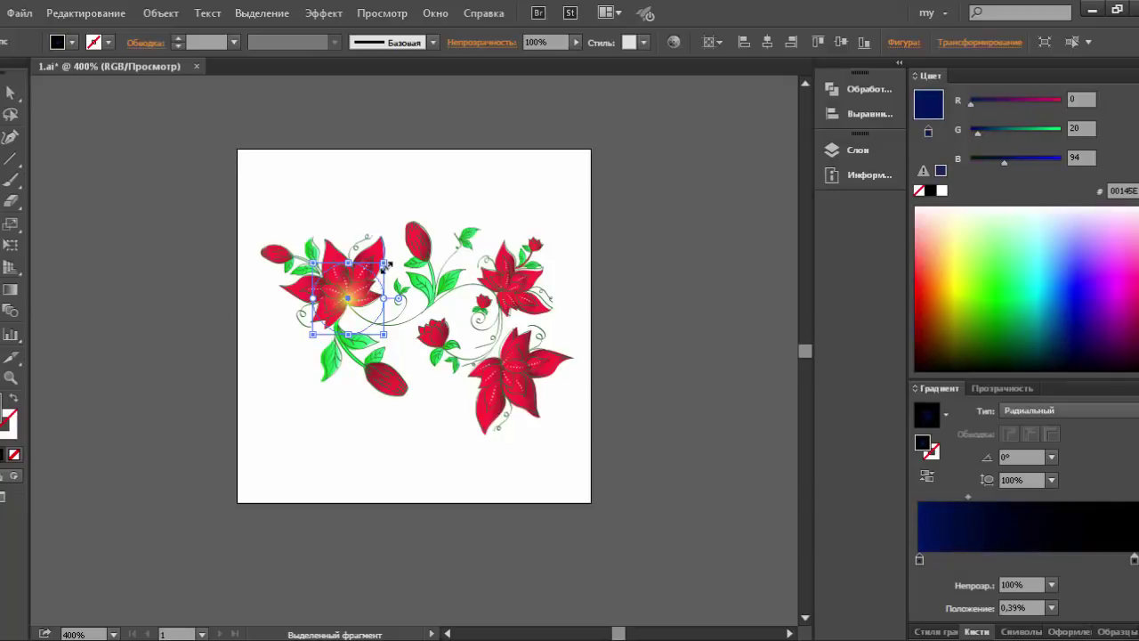
Shrink the left flower's glowing centre and copy it onto the right flower.
mouse_move(384, 264)
mouse_down()
mouse_move(394, 305)
mouse_move(383, 307)
mouse_up()
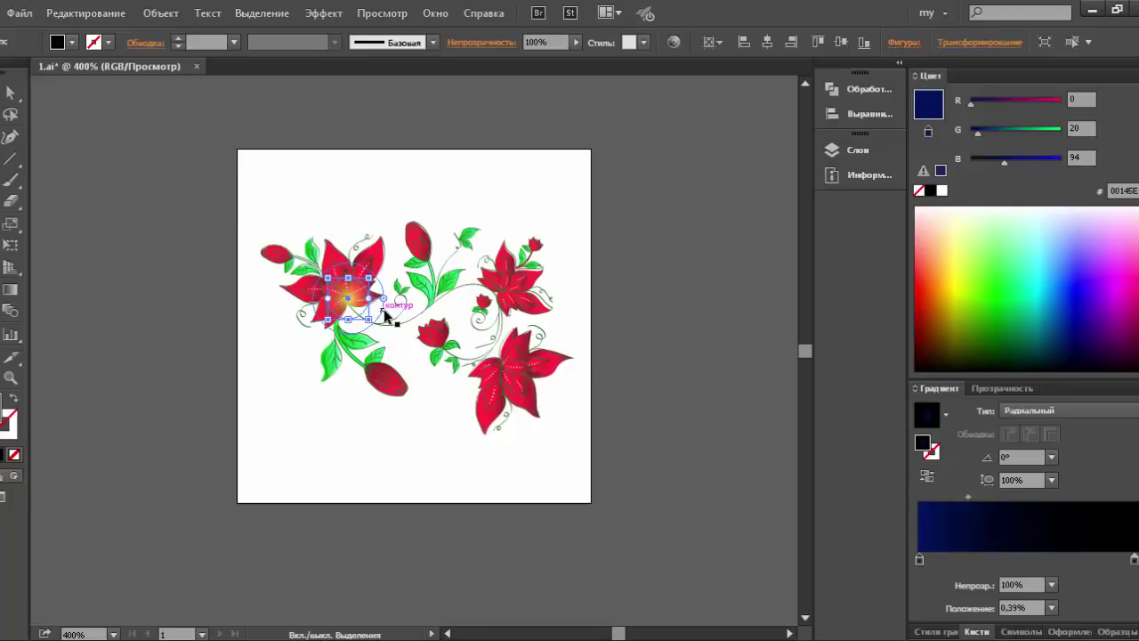
key(ctrl+shift+a)
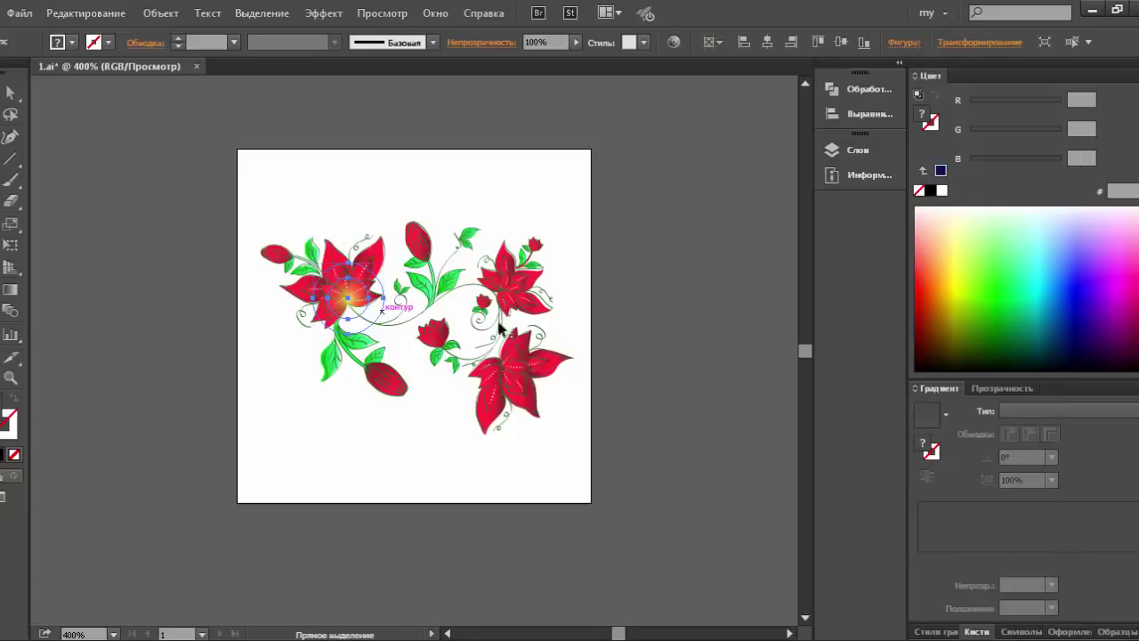
click(354, 329)
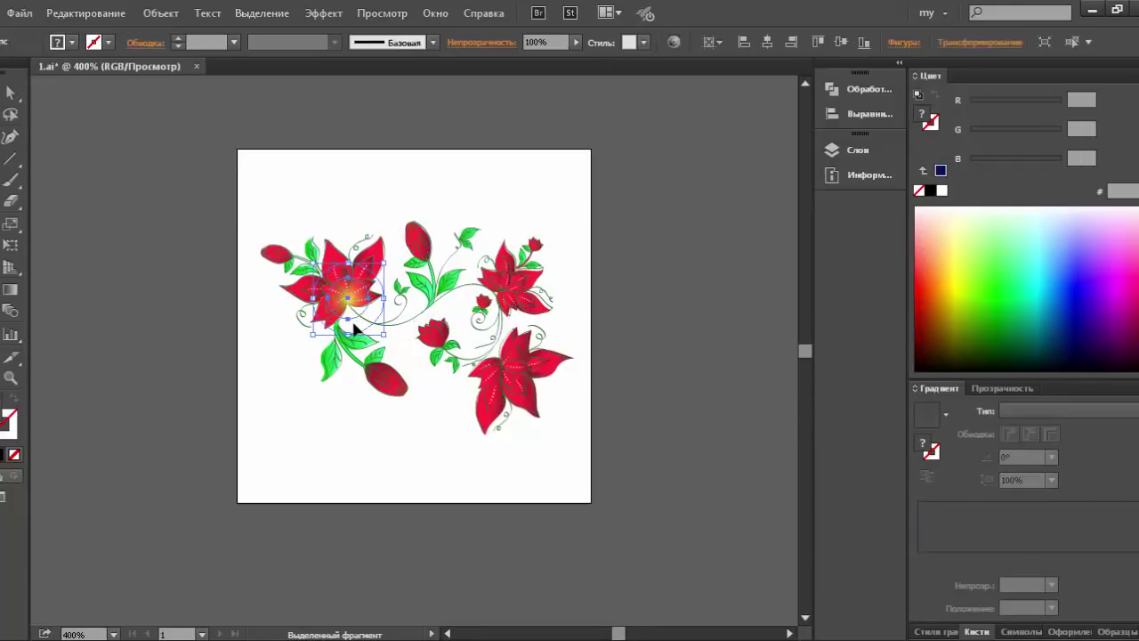
drag(354, 329, 511, 319)
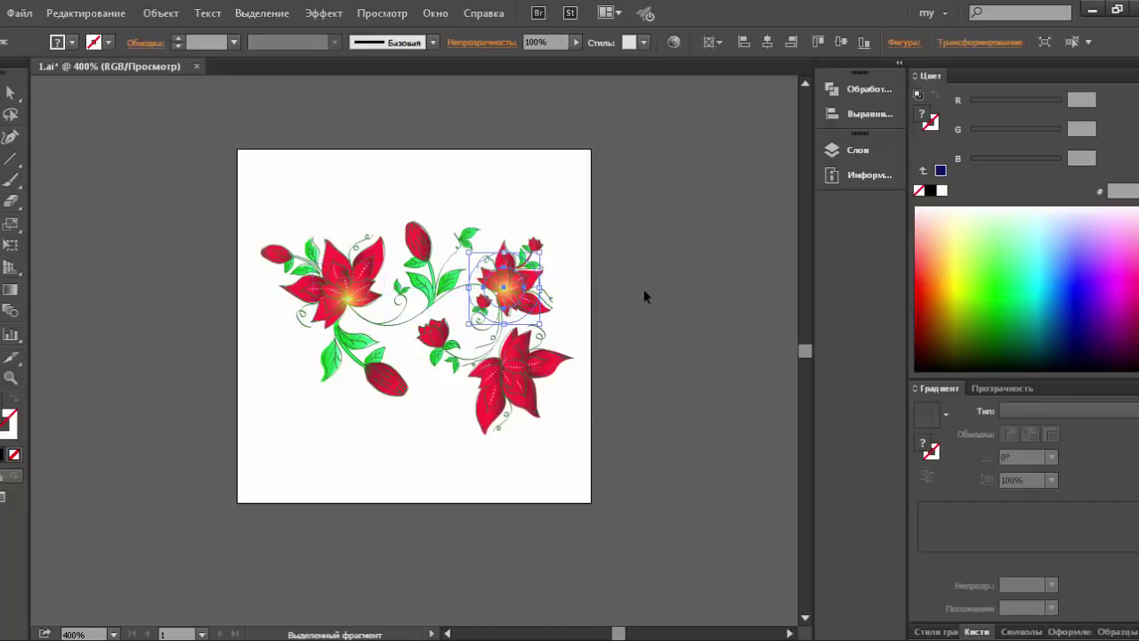
key(a)
Narrow the copied glow's gradient and tint its inner stop blue-violet.
click(543, 301)
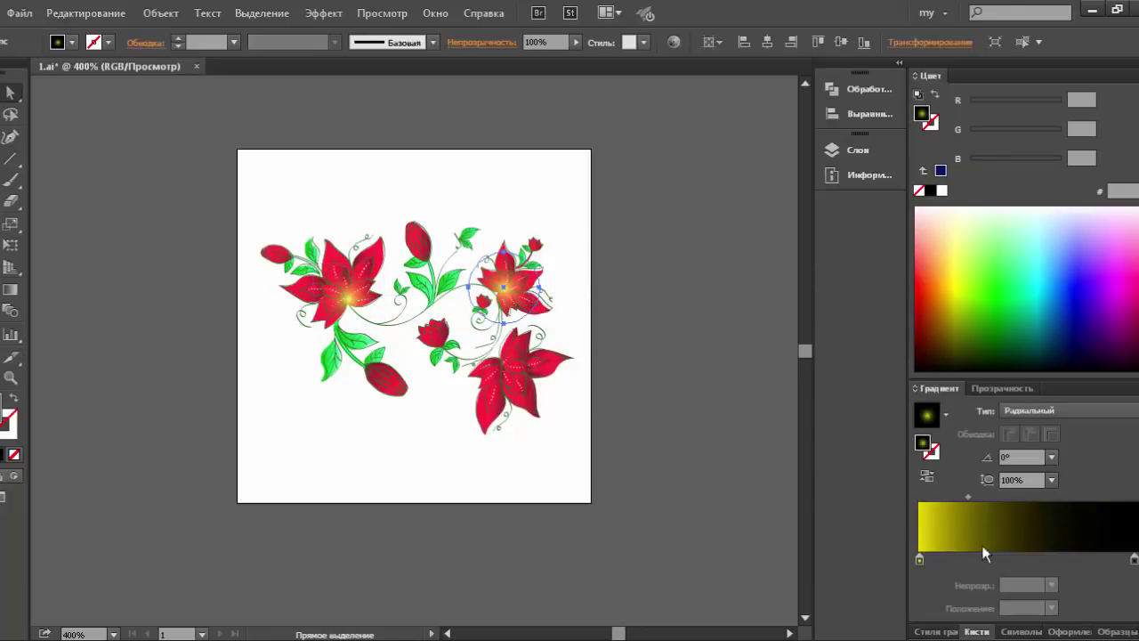
drag(968, 497, 948, 497)
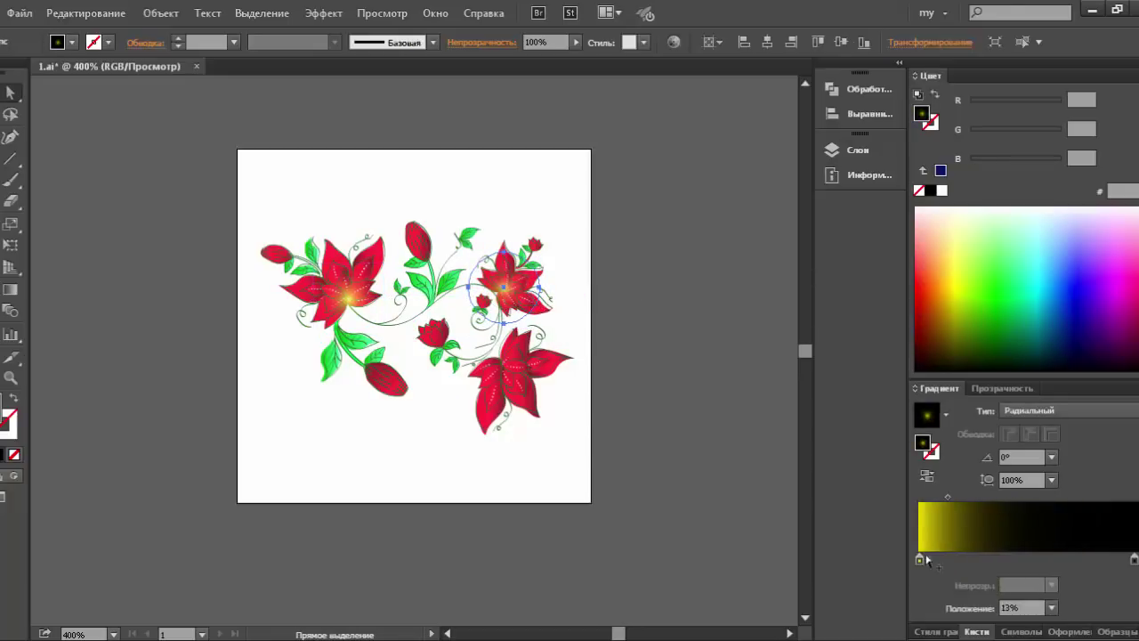
click(920, 560)
click(1074, 257)
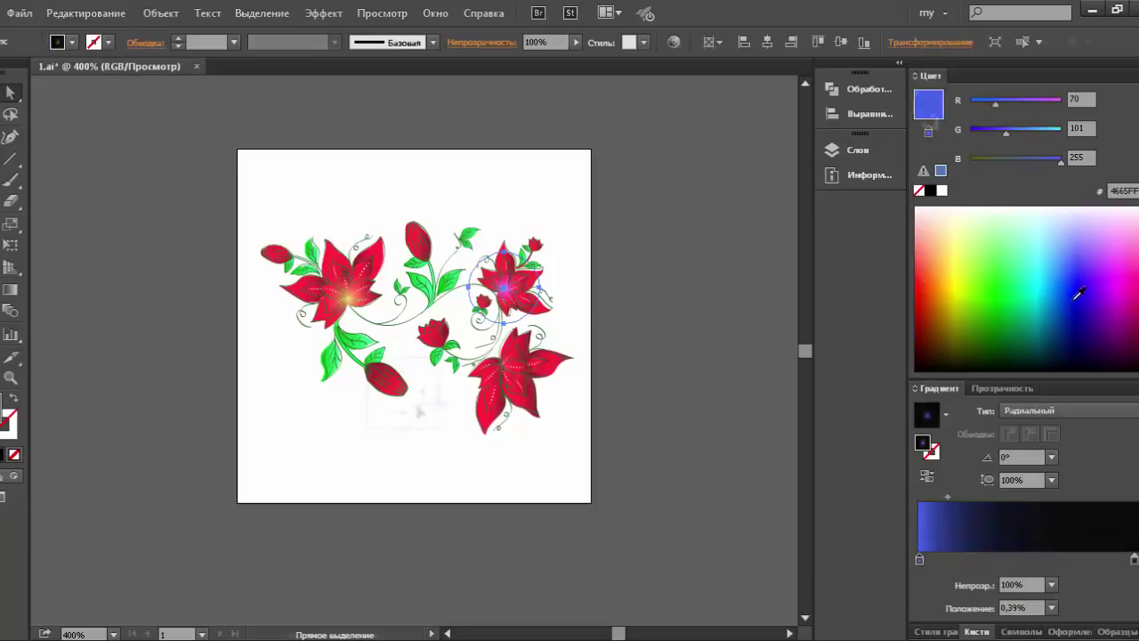
click(387, 381)
mouse_move(458, 399)
mouse_down()
mouse_move(434, 439)
mouse_move(445, 436)
mouse_move(411, 402)
mouse_up()
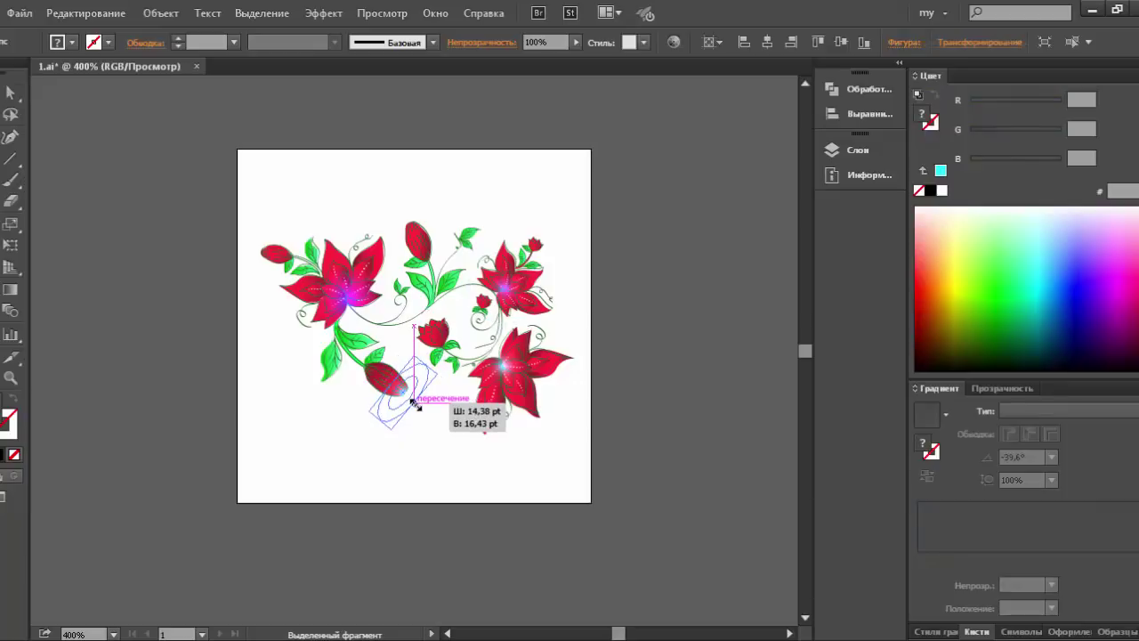
ctrl+click(647, 443)
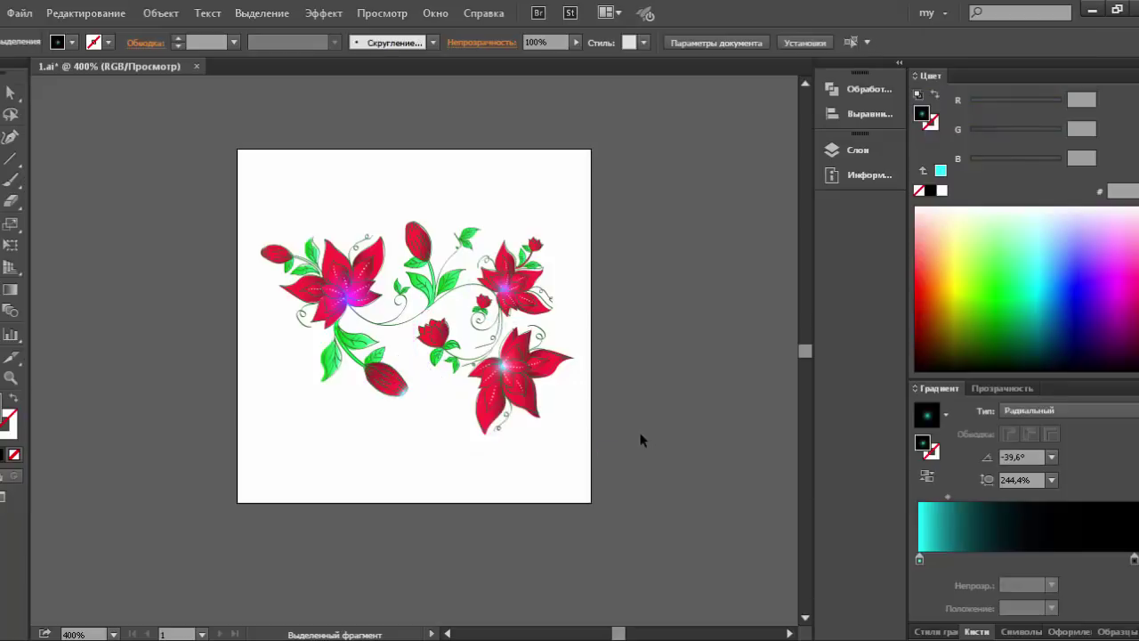
Give the background rectangle a radial gradient with a widened white centre and pale grey-teal edge.
click(549, 201)
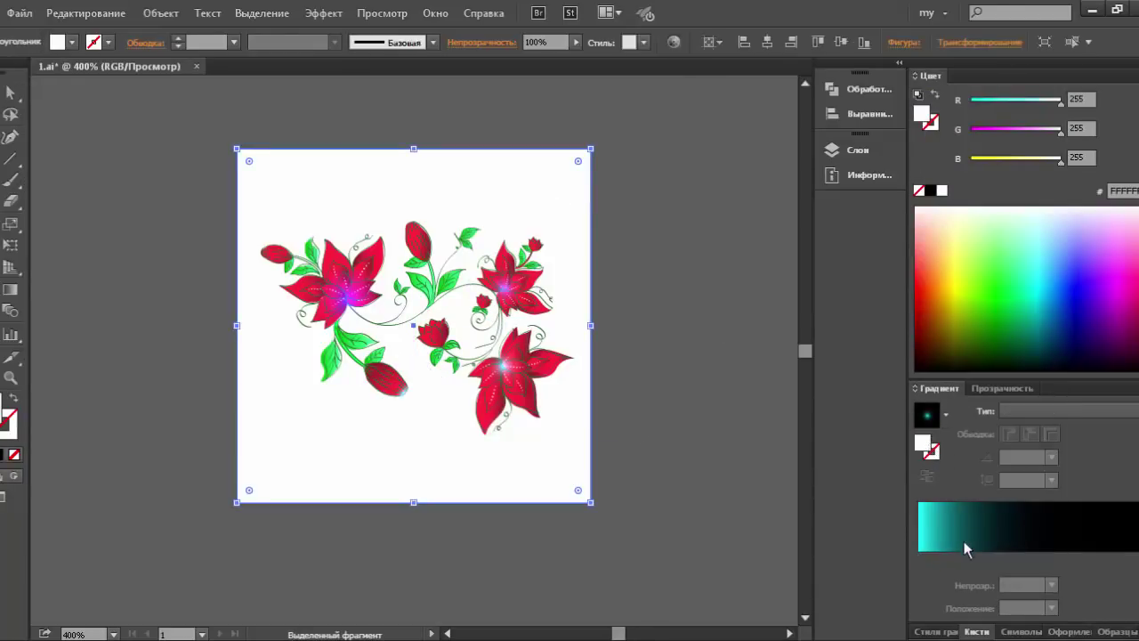
click(965, 550)
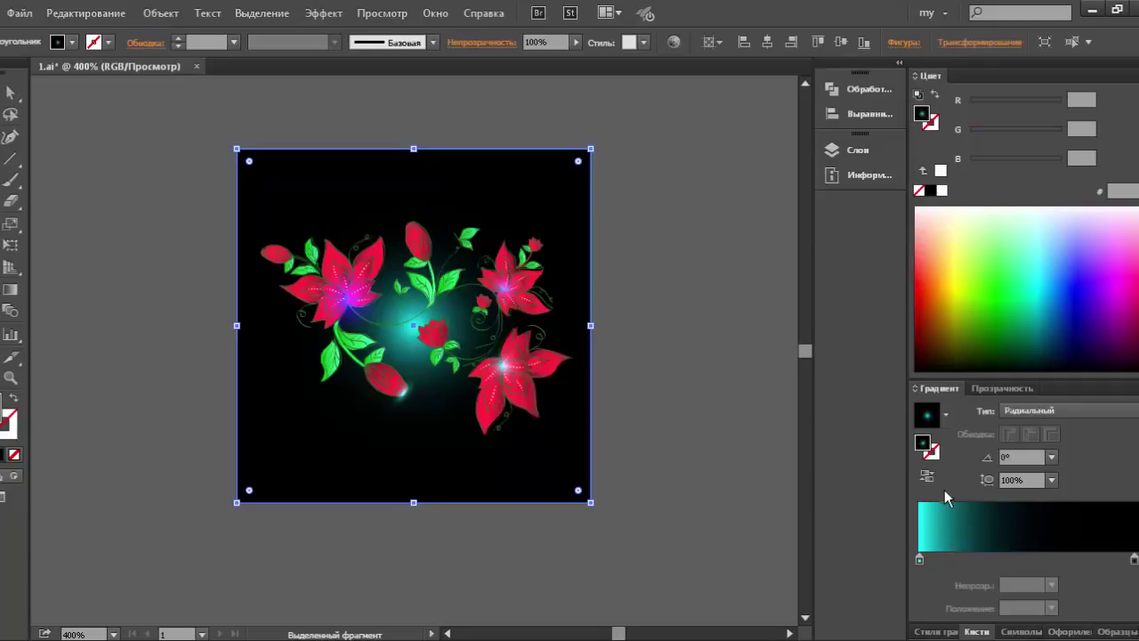
drag(948, 497, 1058, 498)
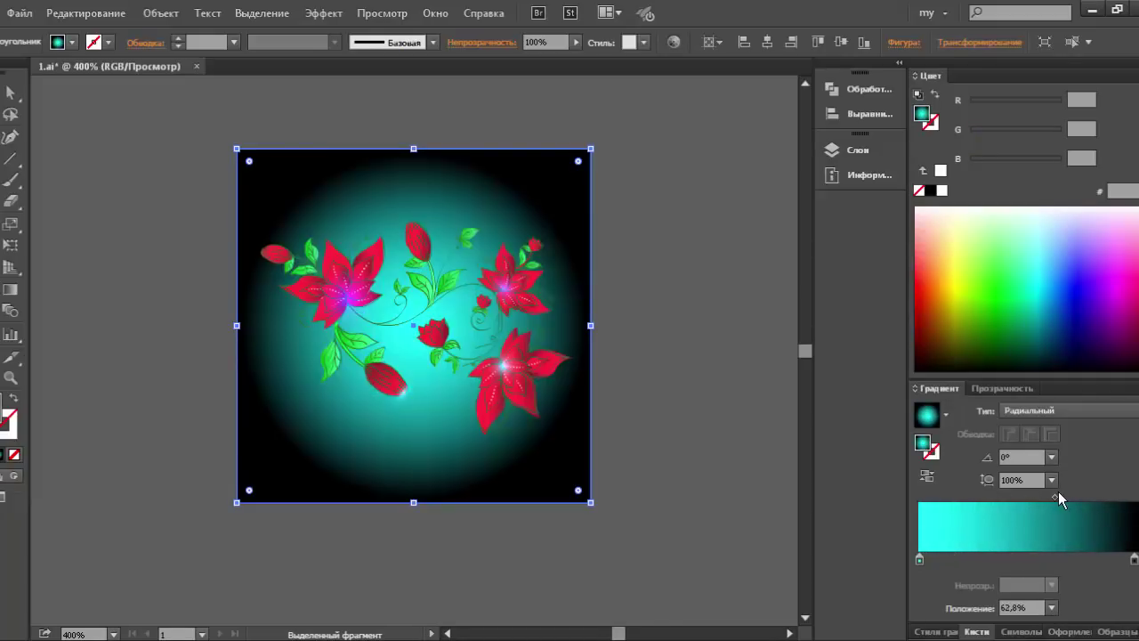
click(1097, 559)
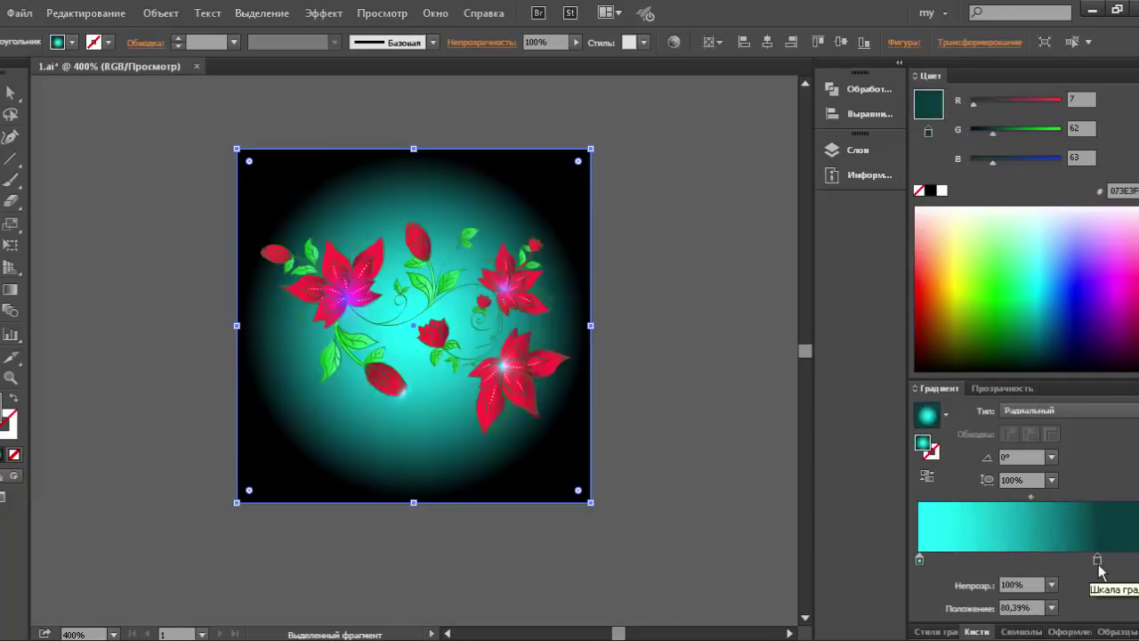
mouse_move(1097, 559)
mouse_down()
mouse_move(926, 558)
mouse_move(913, 576)
mouse_move(918, 561)
mouse_up()
click(925, 210)
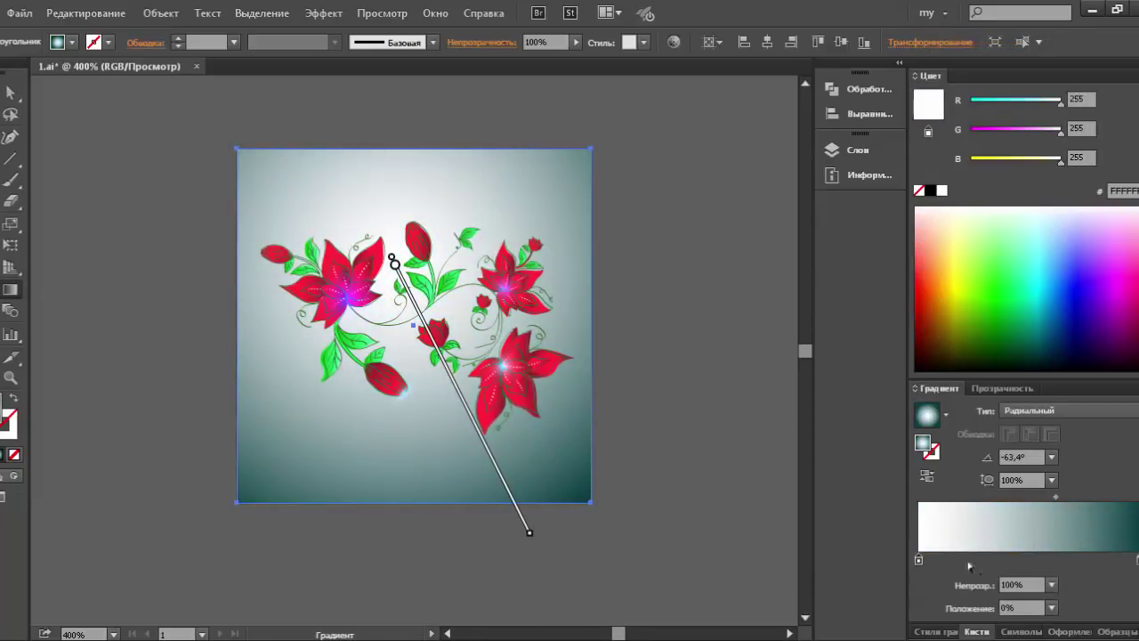
click(1137, 559)
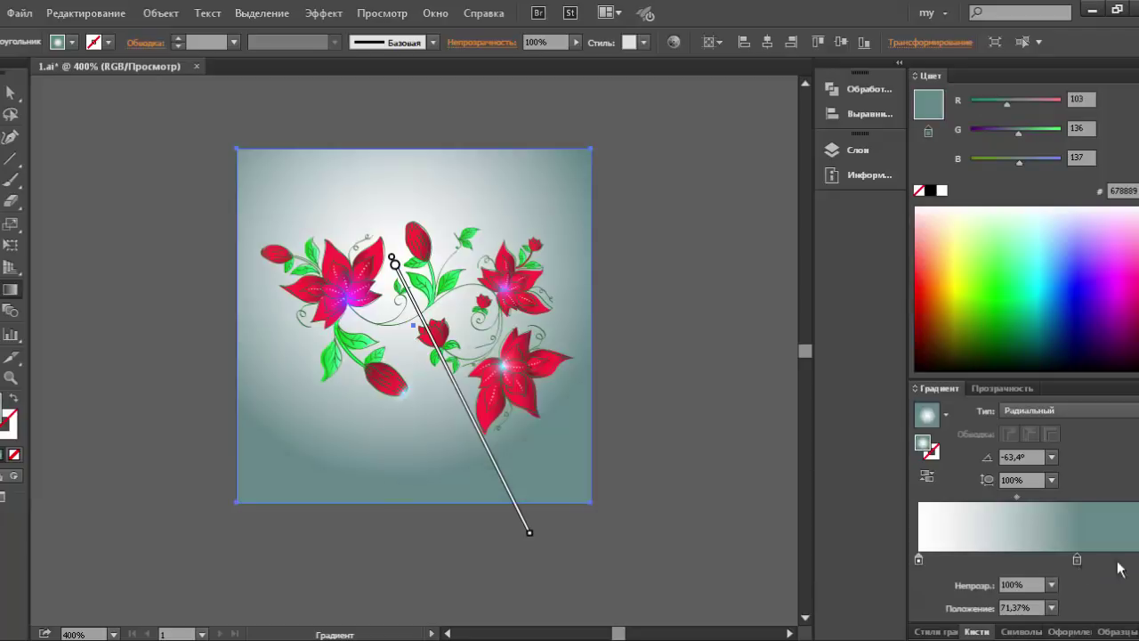
drag(1055, 497, 1103, 500)
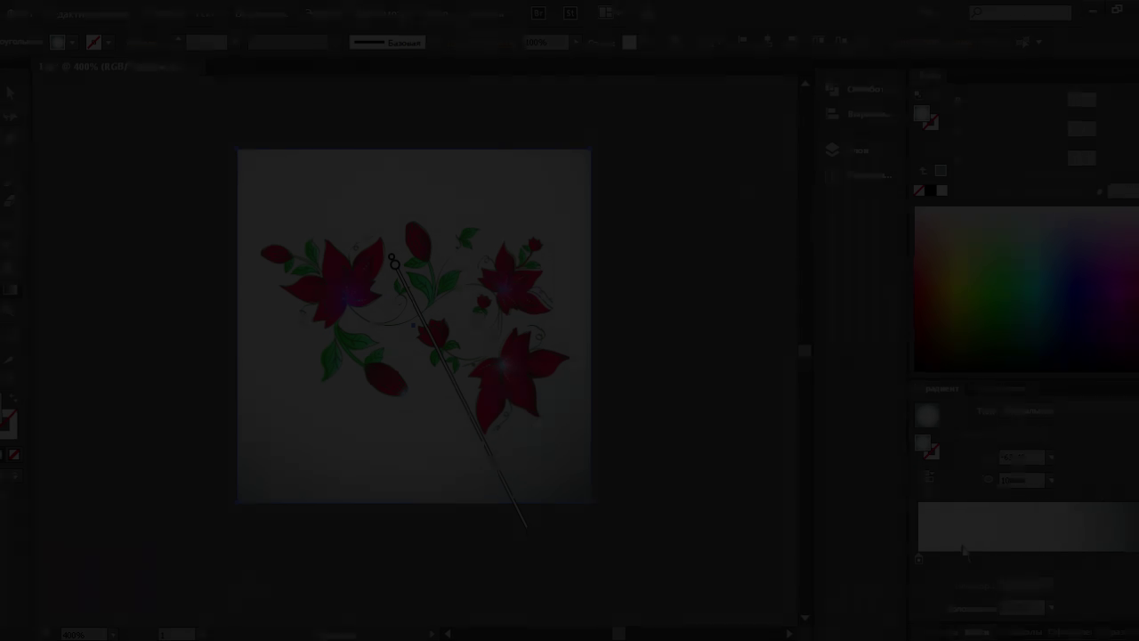
Delete the blue traced group lying over the flowers.
key(ctrl+a)
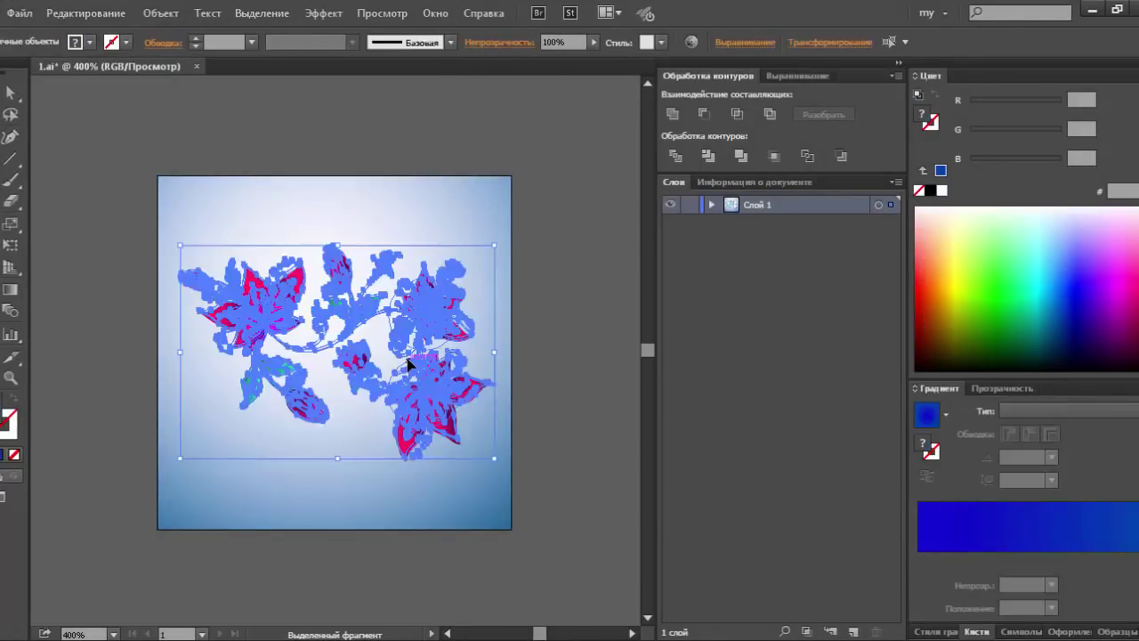
click(504, 312)
click(401, 300)
mouse_move(401, 300)
mouse_down()
mouse_move(509, 190)
mouse_move(509, 206)
mouse_up()
key(ctrl+z)
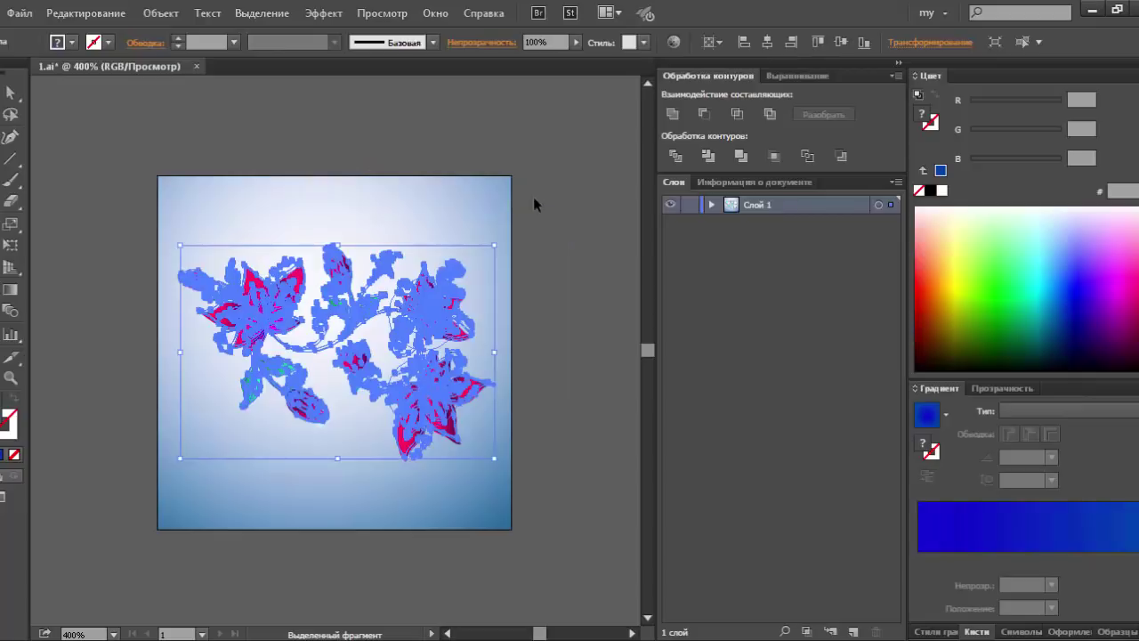
key(Delete)
Rotate the flower arrangement about 45° to run diagonally.
key(ctrl+a)
mouse_move(538, 150)
mouse_down()
mouse_move(486, 217)
mouse_move(144, 519)
mouse_up()
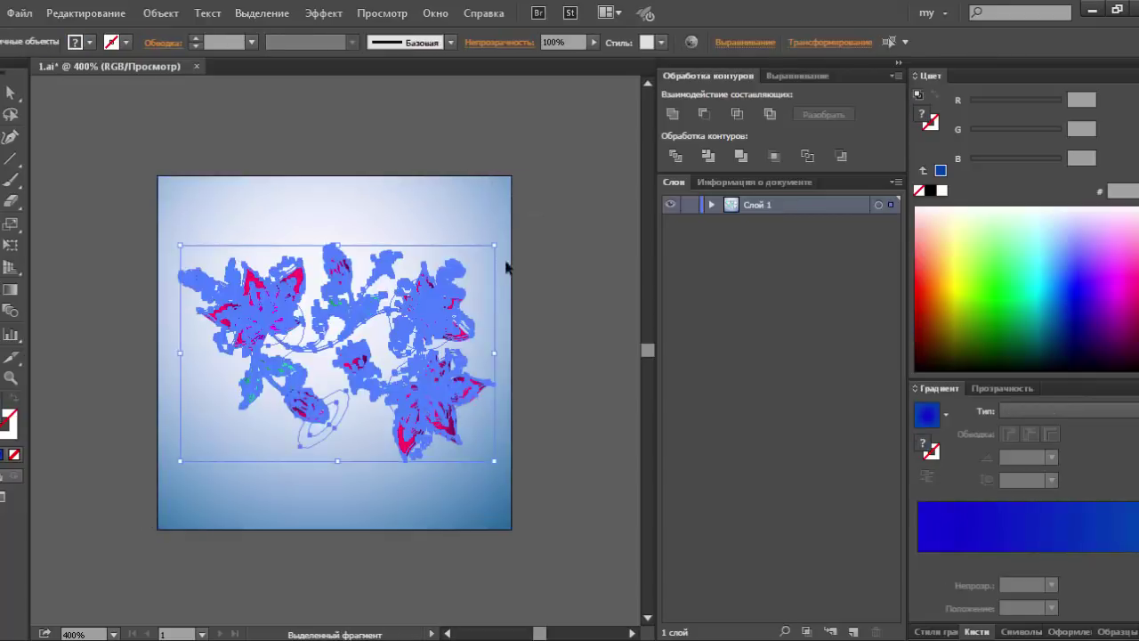
drag(500, 236, 518, 354)
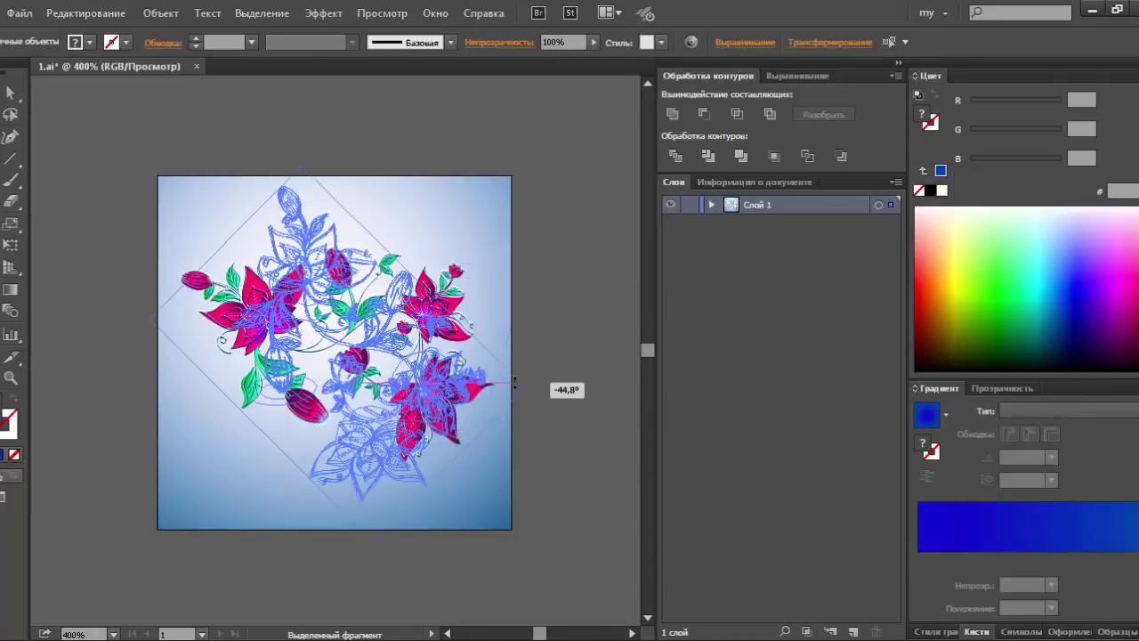
click(586, 366)
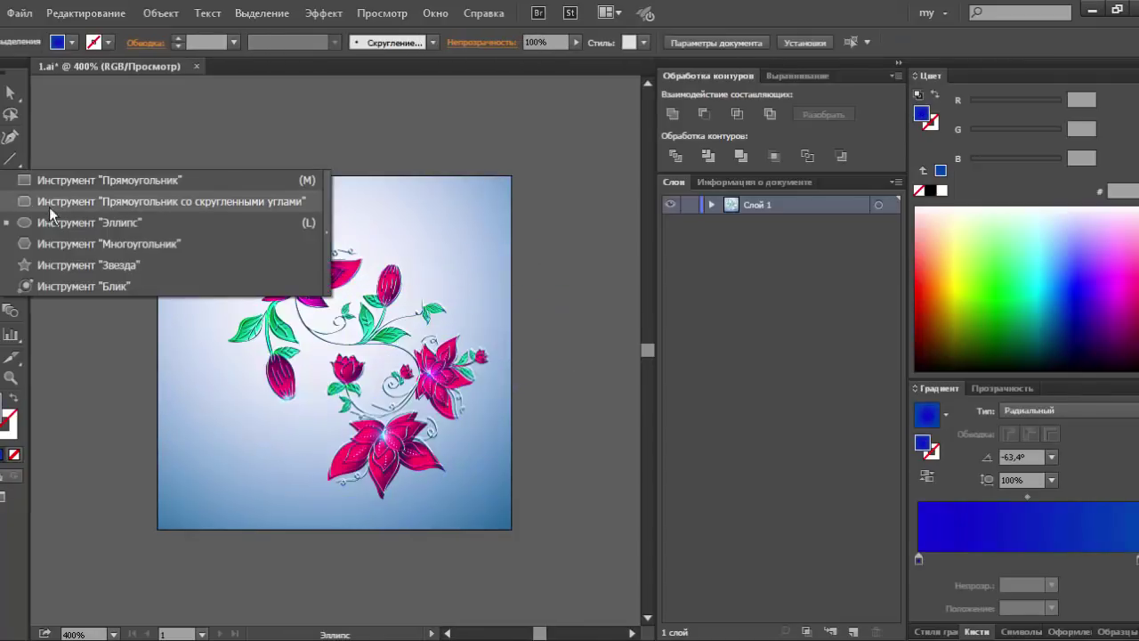
Draw a pink-filled circle and centre it on the artboard.
drag(11, 179, 53, 232)
mouse_move(93, 130)
mouse_down()
mouse_move(223, 245)
mouse_move(242, 282)
mouse_up()
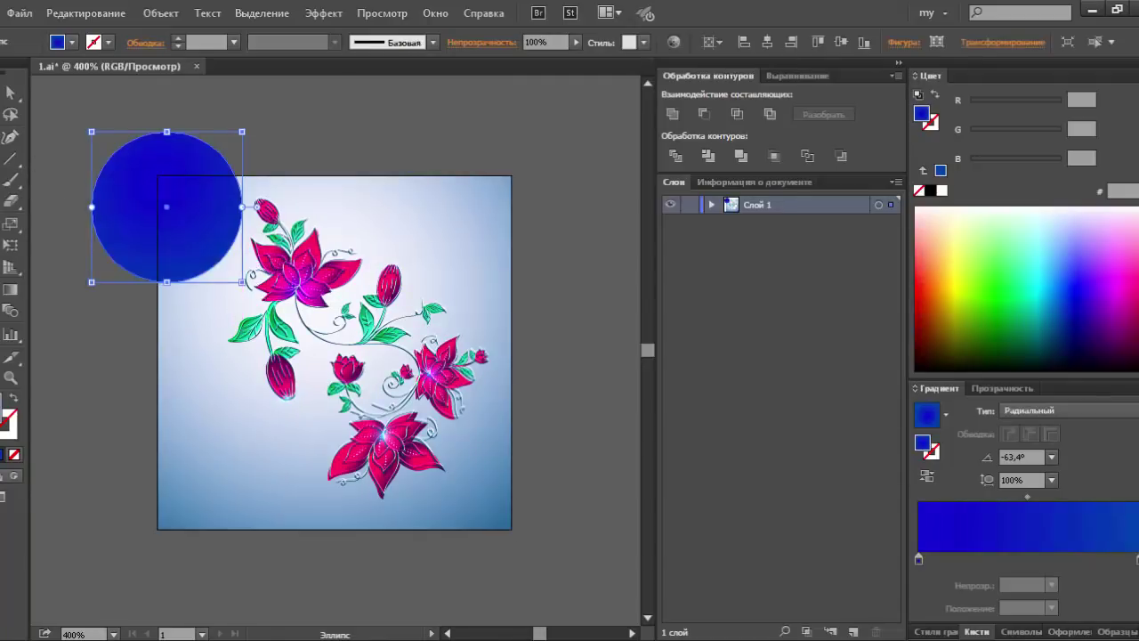
click(1016, 223)
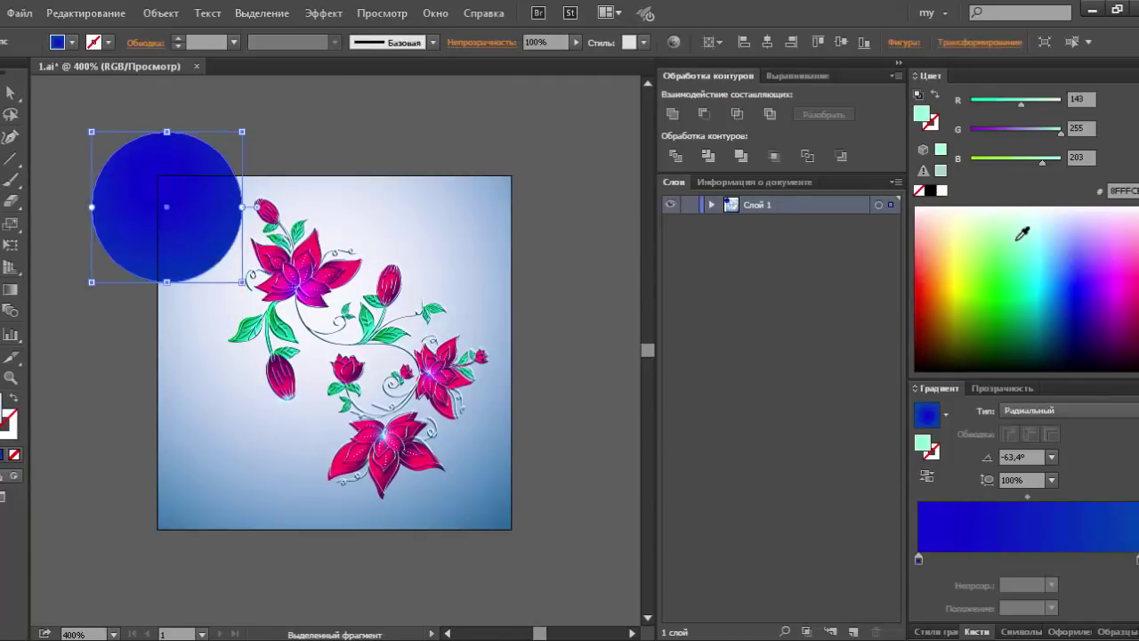
click(1126, 225)
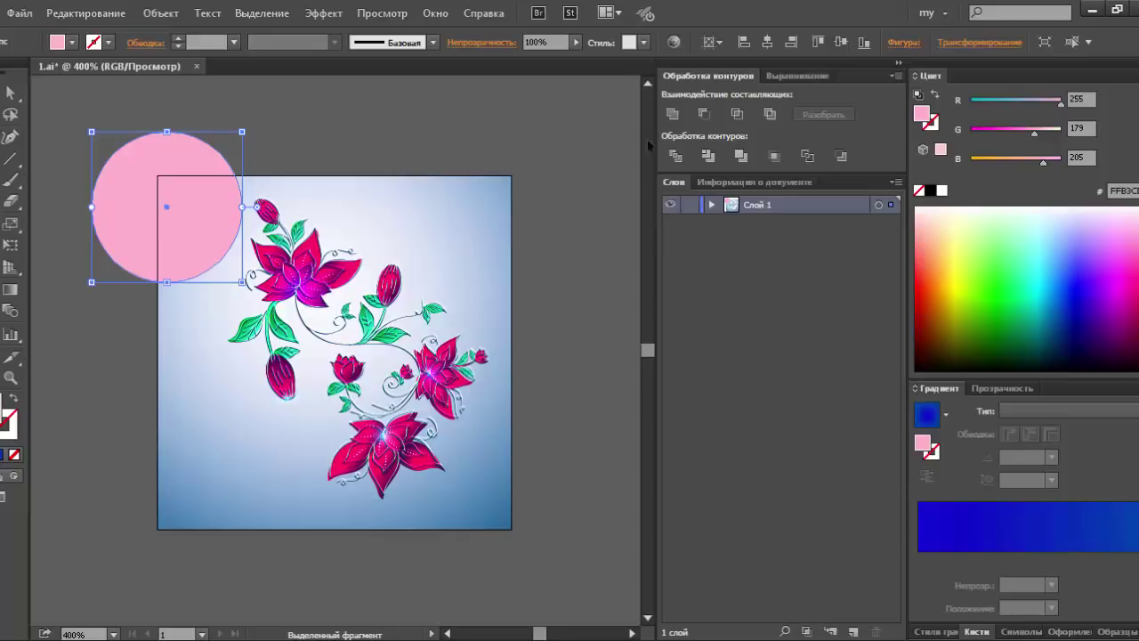
click(766, 46)
click(840, 42)
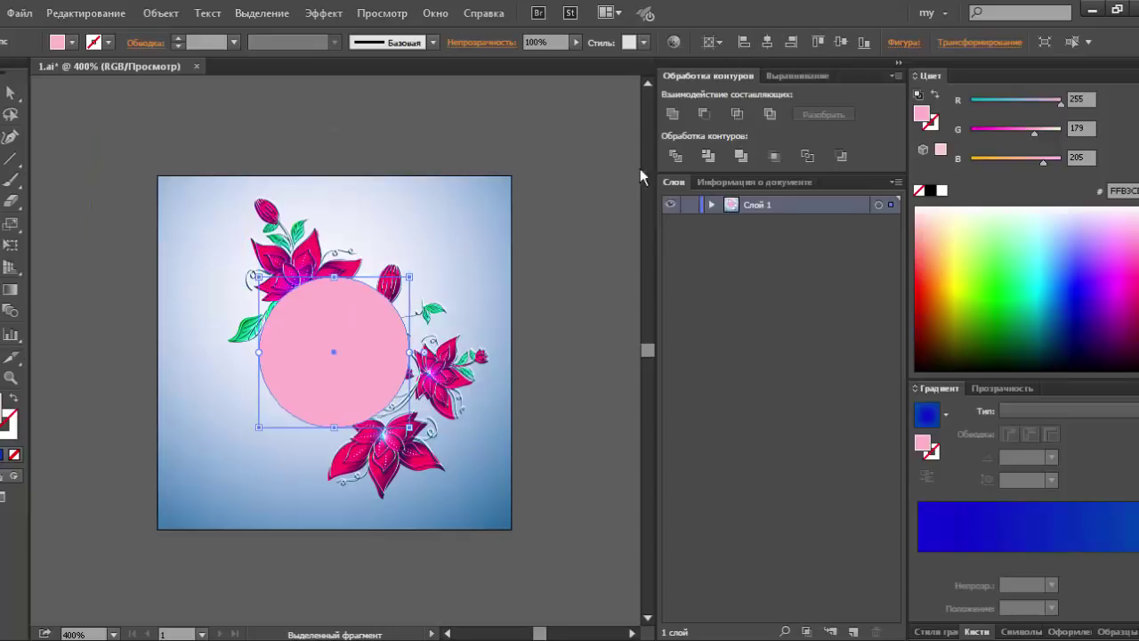
click(617, 170)
Enlarge the circle slightly and turn it into a thin pink outline ring.
click(374, 329)
drag(409, 278, 415, 272)
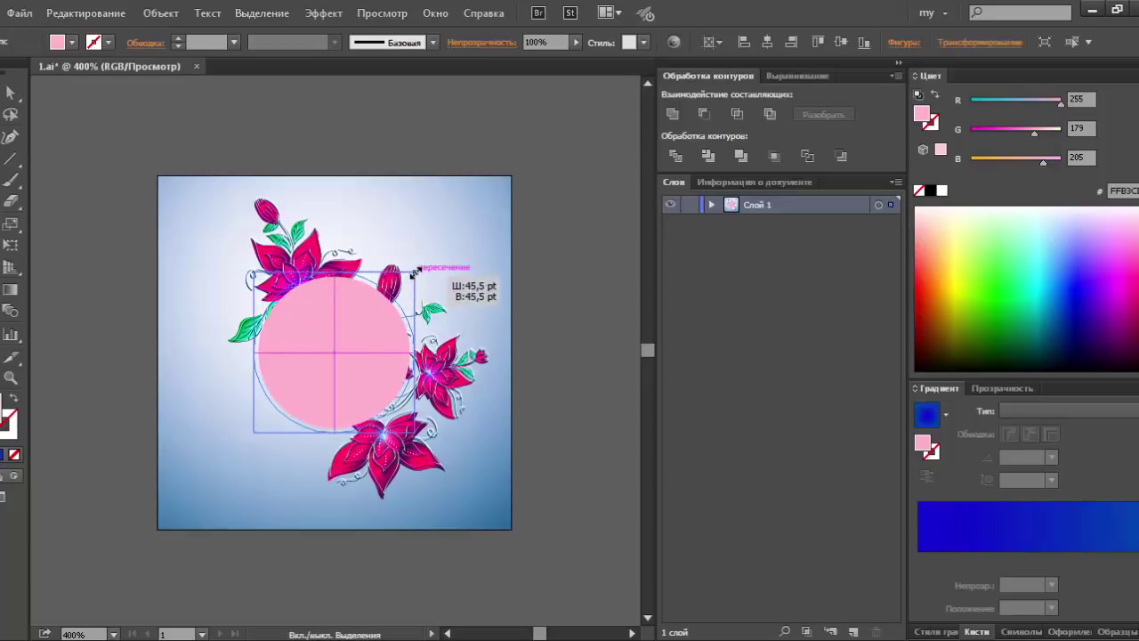
click(15, 401)
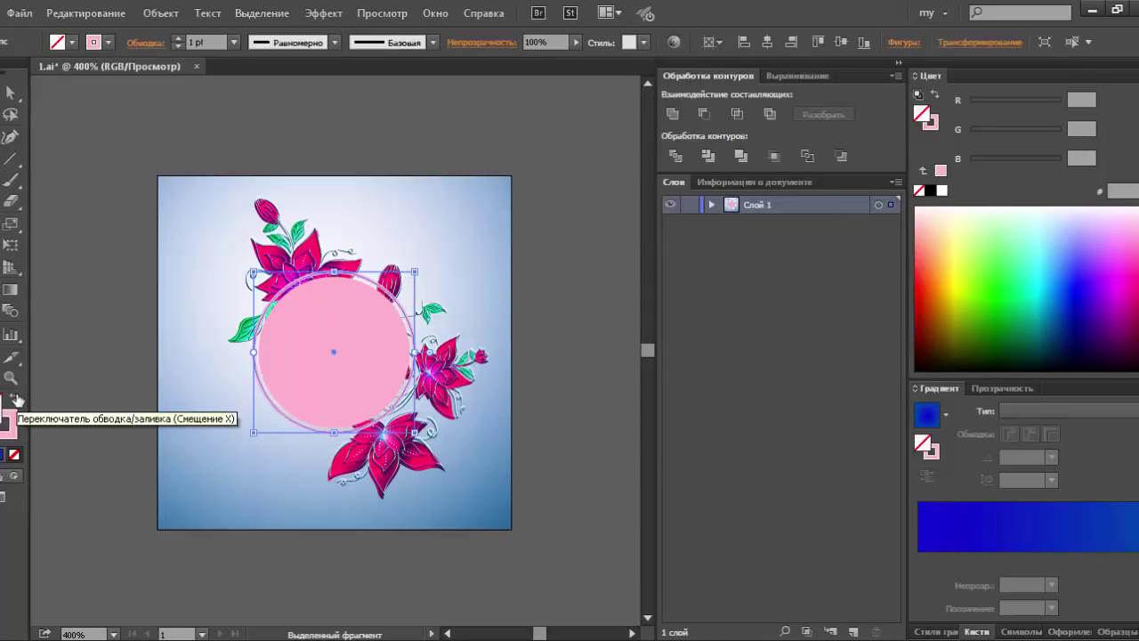
click(122, 193)
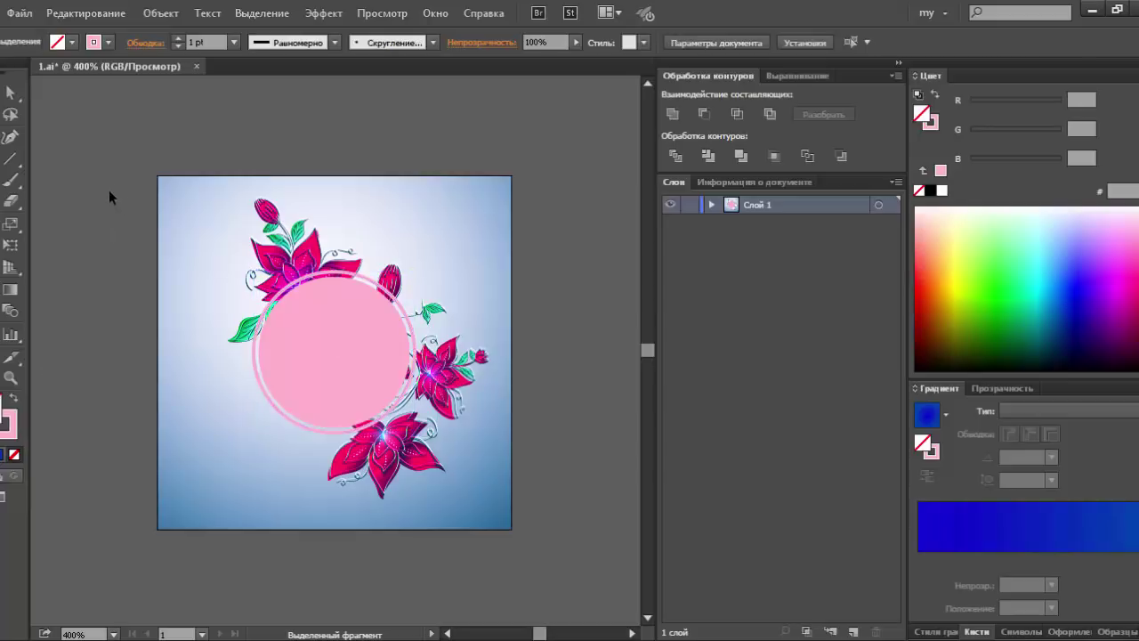
scroll(109, 189, up, 1)
scroll(109, 189, up, 1)
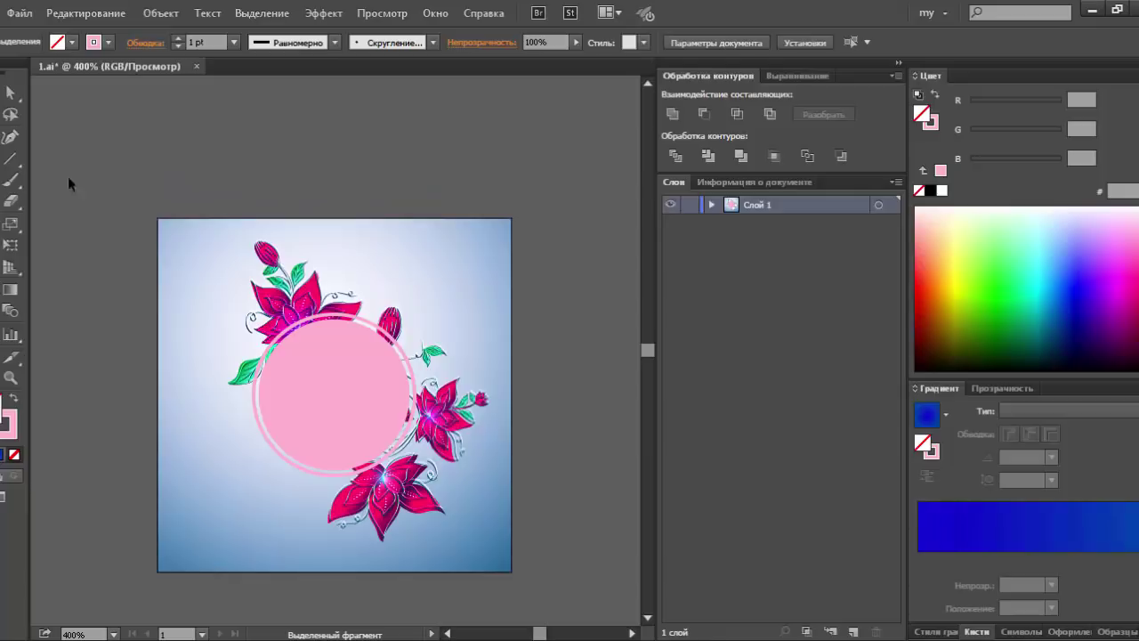
Draw a small circle above the artboard and erase its lower half into an arc.
drag(11, 181, 89, 226)
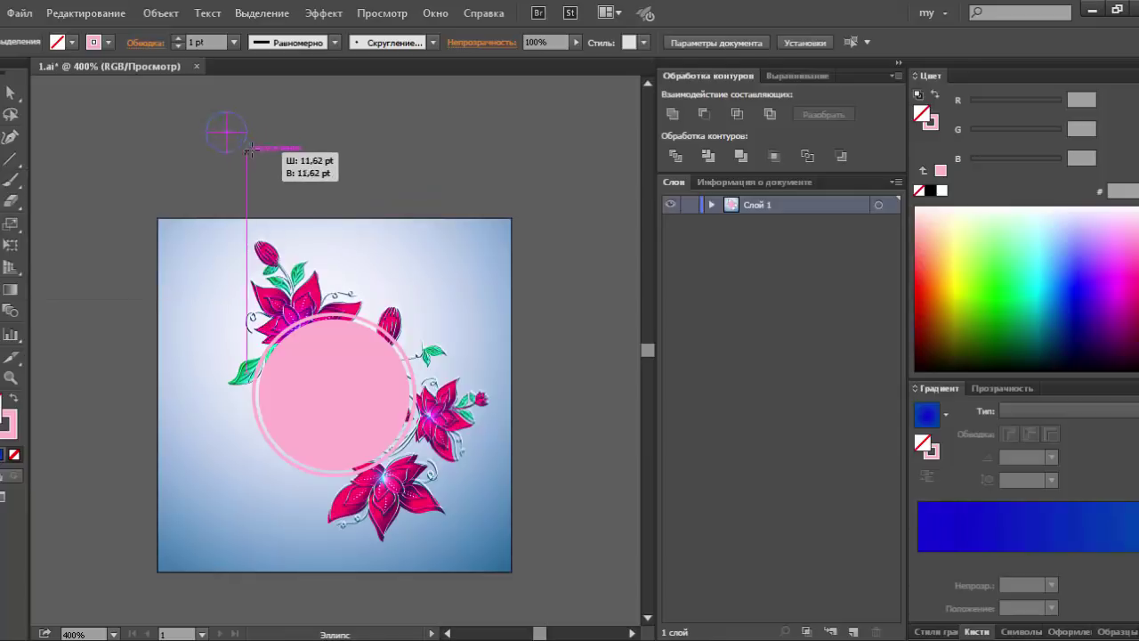
drag(249, 150, 252, 158)
key(shift+e)
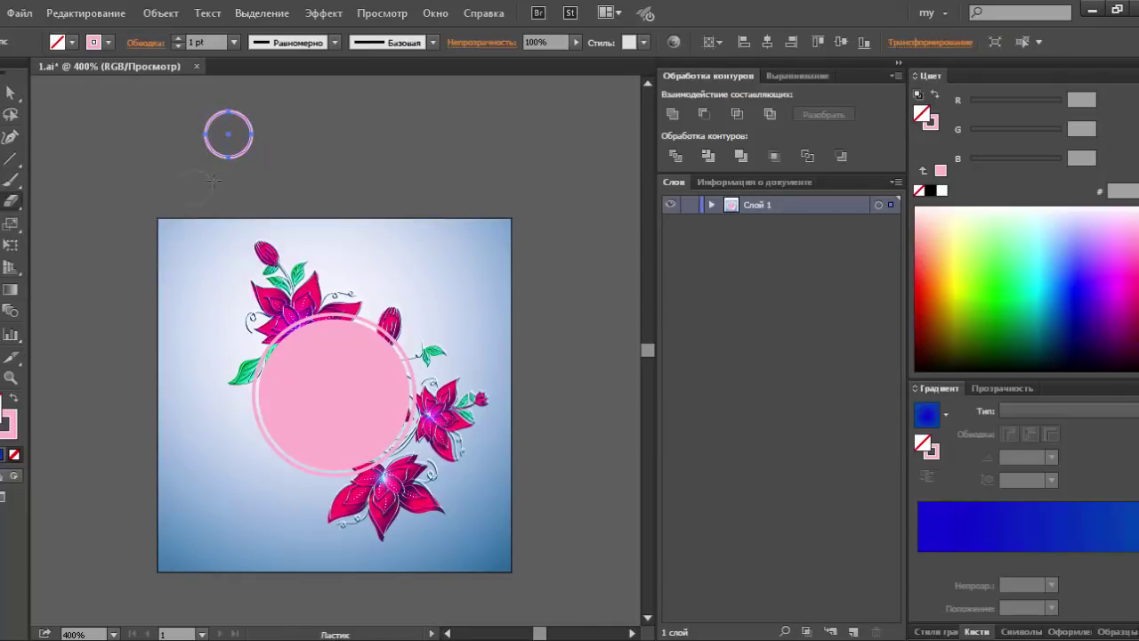
drag(173, 179, 254, 163)
drag(168, 184, 168, 184)
key(v)
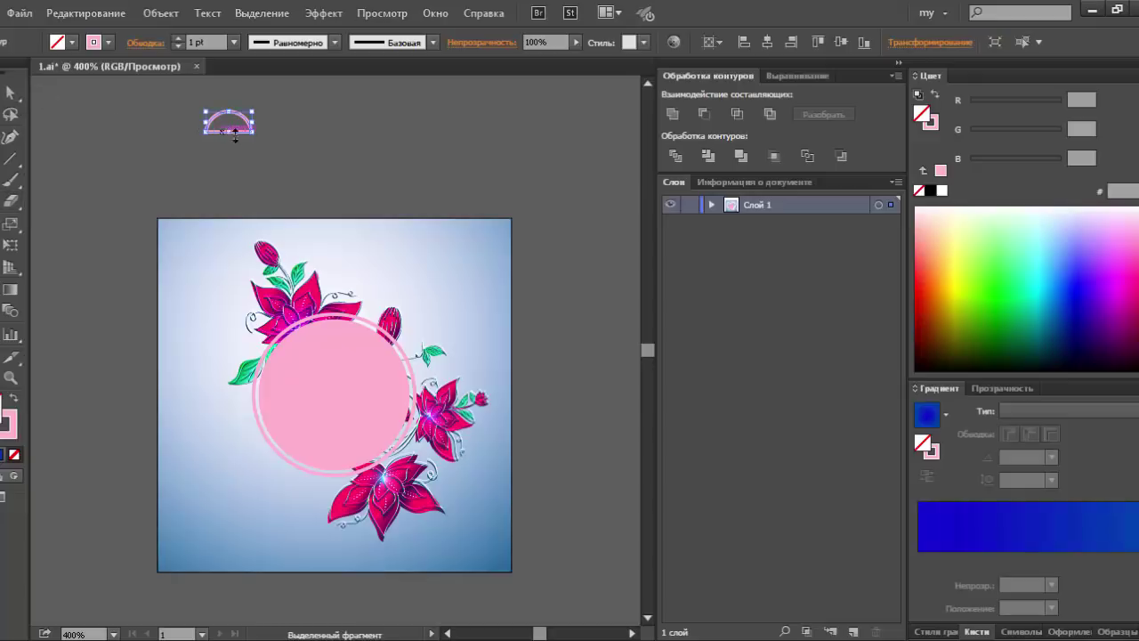
Duplicate the arc repeatedly to form a row of overlapping scallops.
drag(238, 130, 282, 130)
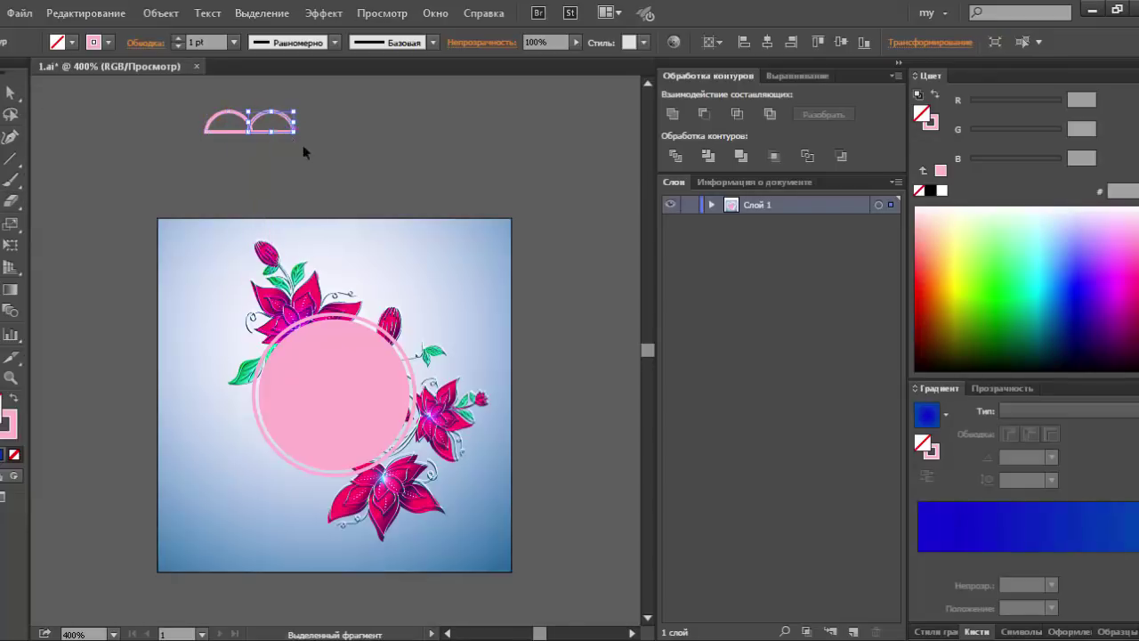
key(a)
key(ctrl+d)
key(ctrl+d)
key(ctrl+d)
key(v)
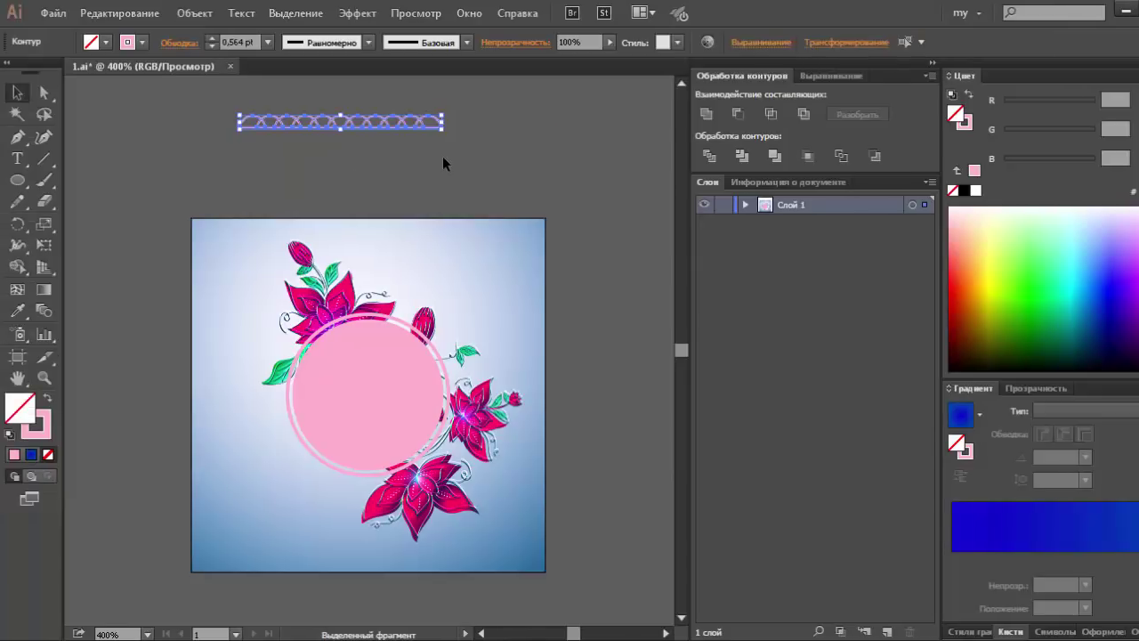
click(436, 162)
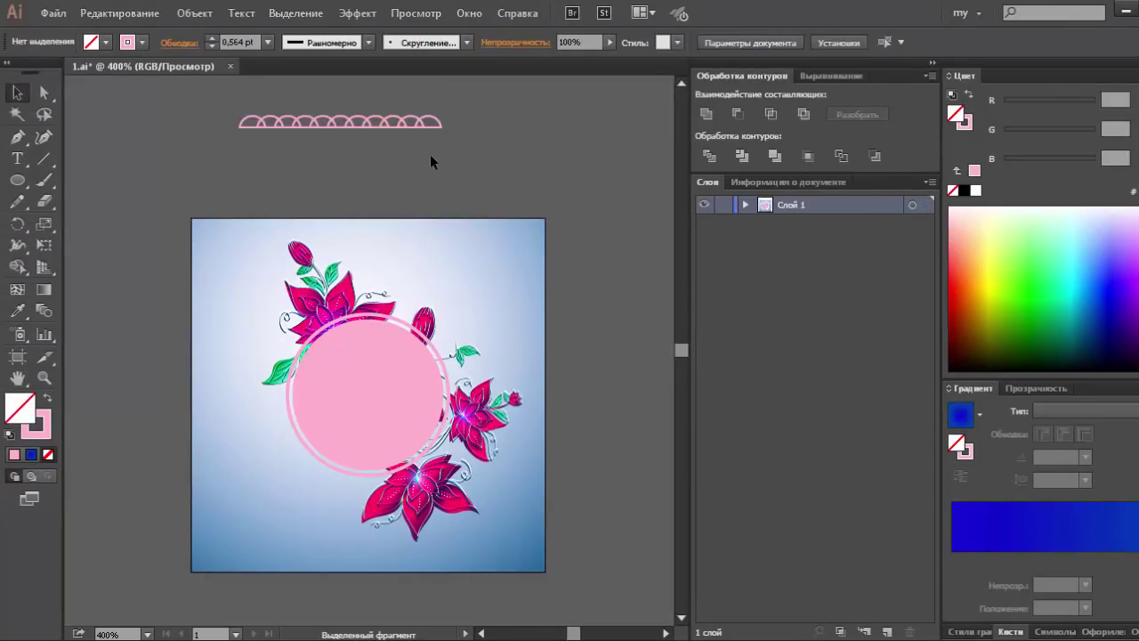
mouse_move(429, 123)
mouse_down()
mouse_move(298, 160)
mouse_move(361, 178)
mouse_up()
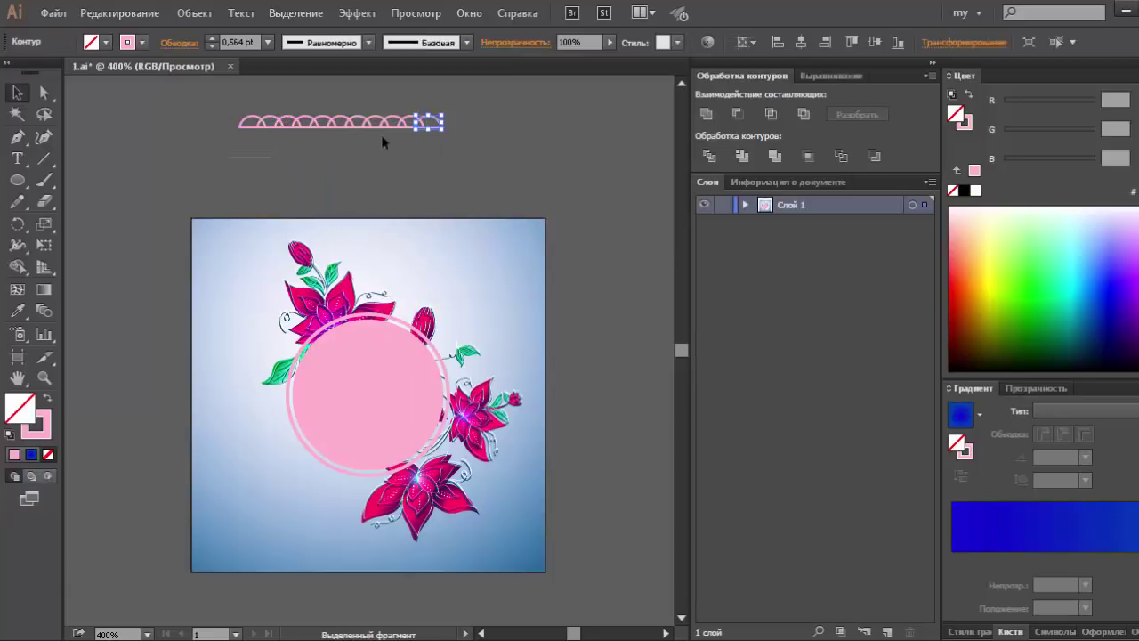
key(ctrl+a)
key(z)
drag(459, 166, 474, 160)
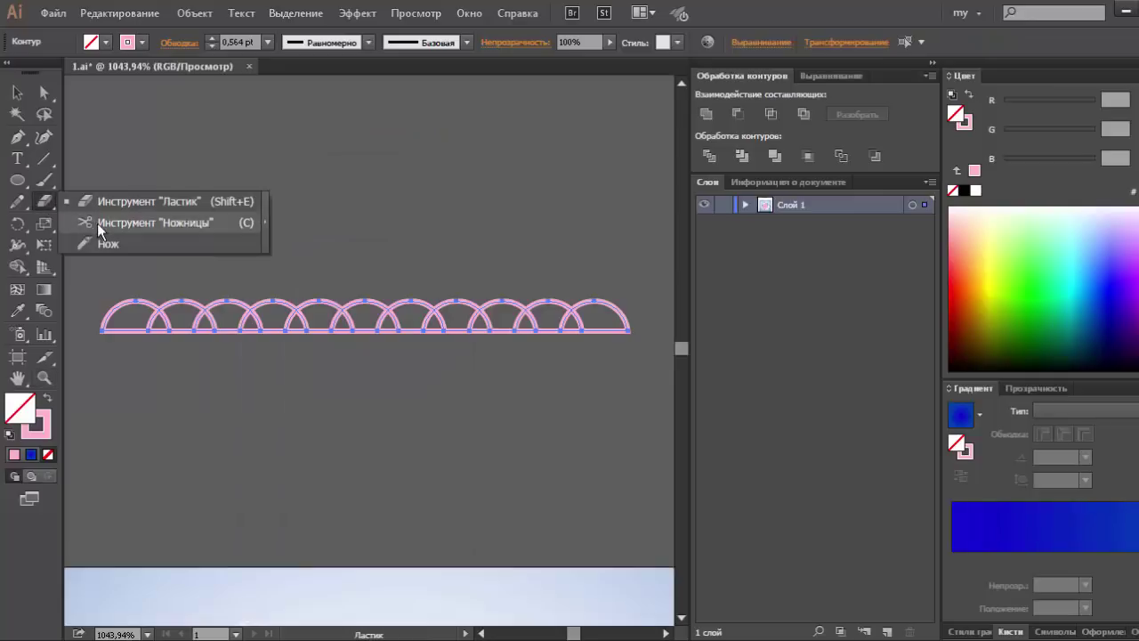
Cut the partial leftmost arc with the Scissors tool and delete the leftover piece.
drag(44, 201, 89, 220)
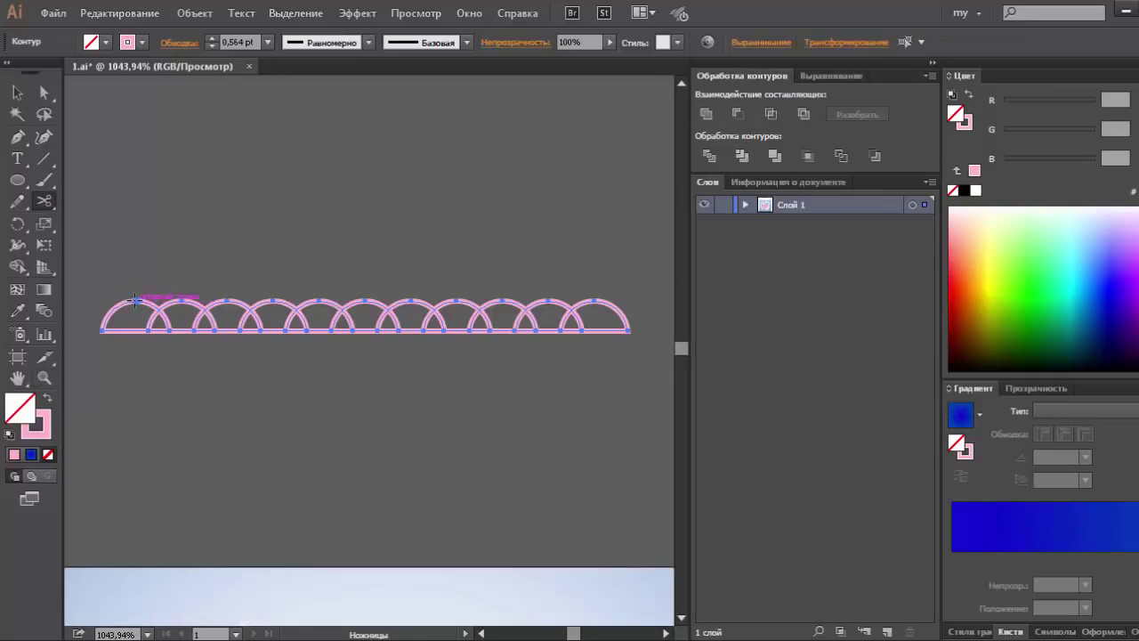
click(135, 300)
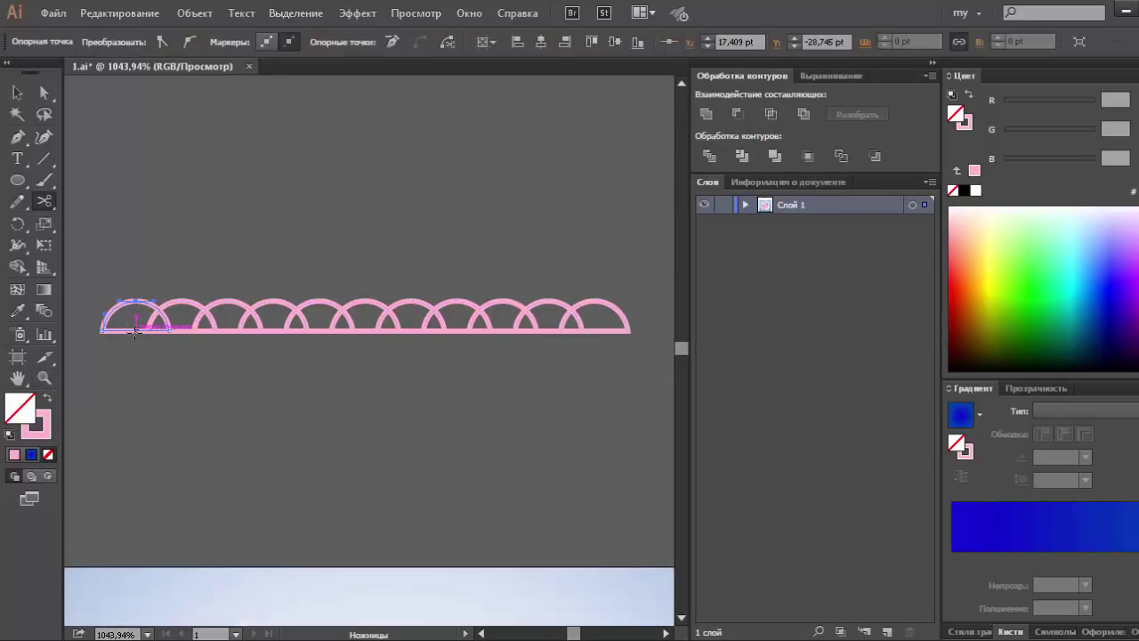
click(136, 331)
click(18, 92)
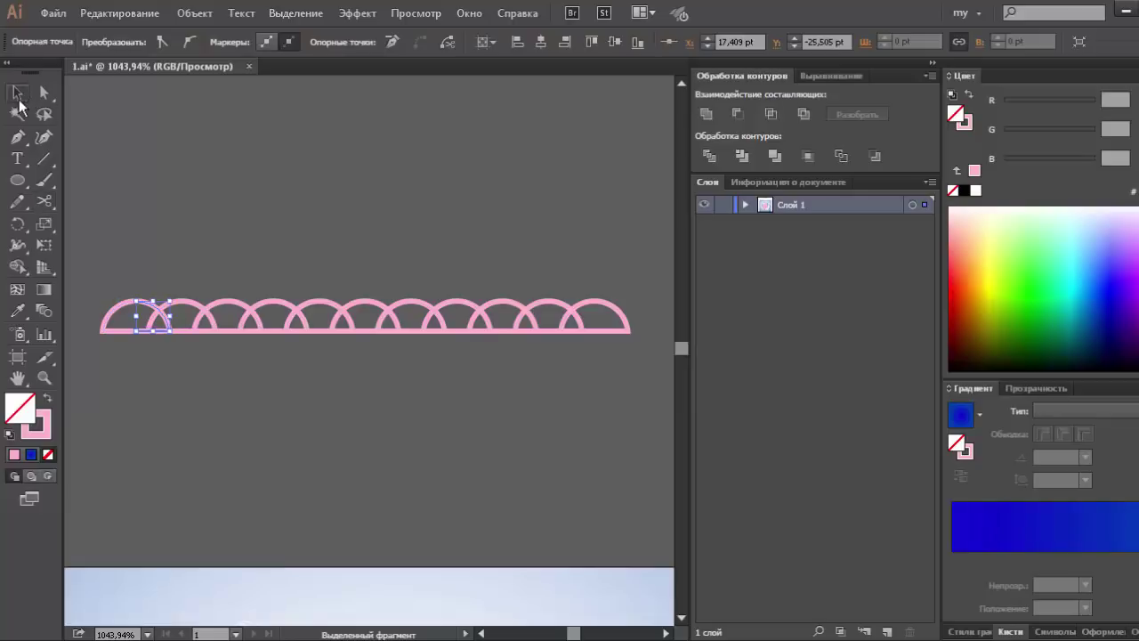
click(106, 302)
click(120, 316)
key(Delete)
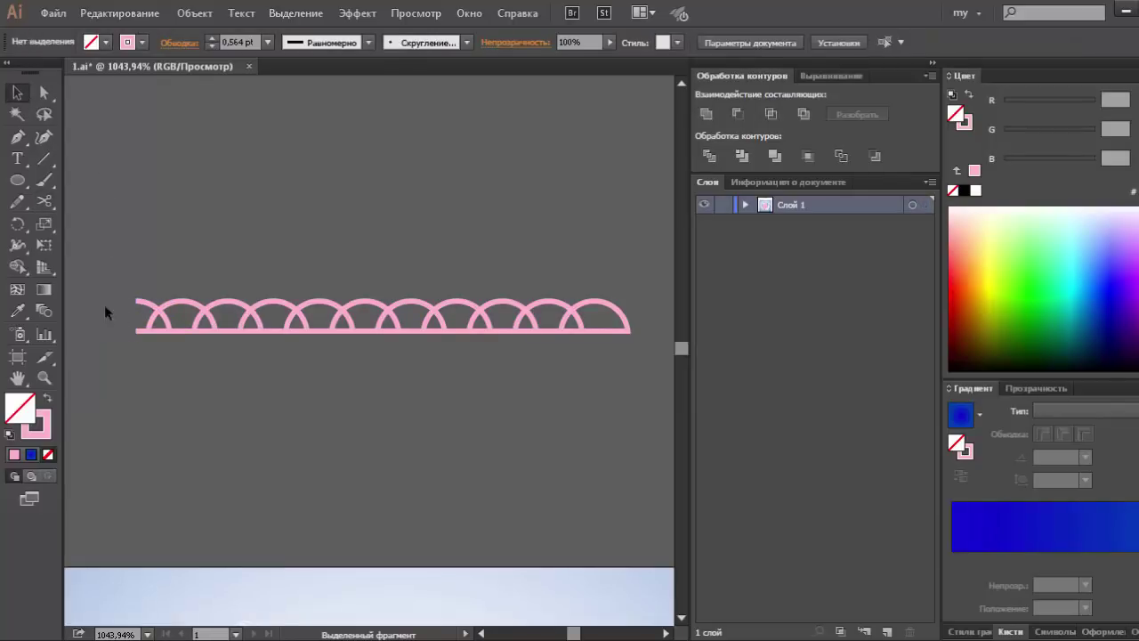
Cut the last arc at its top and delete its right half.
click(621, 315)
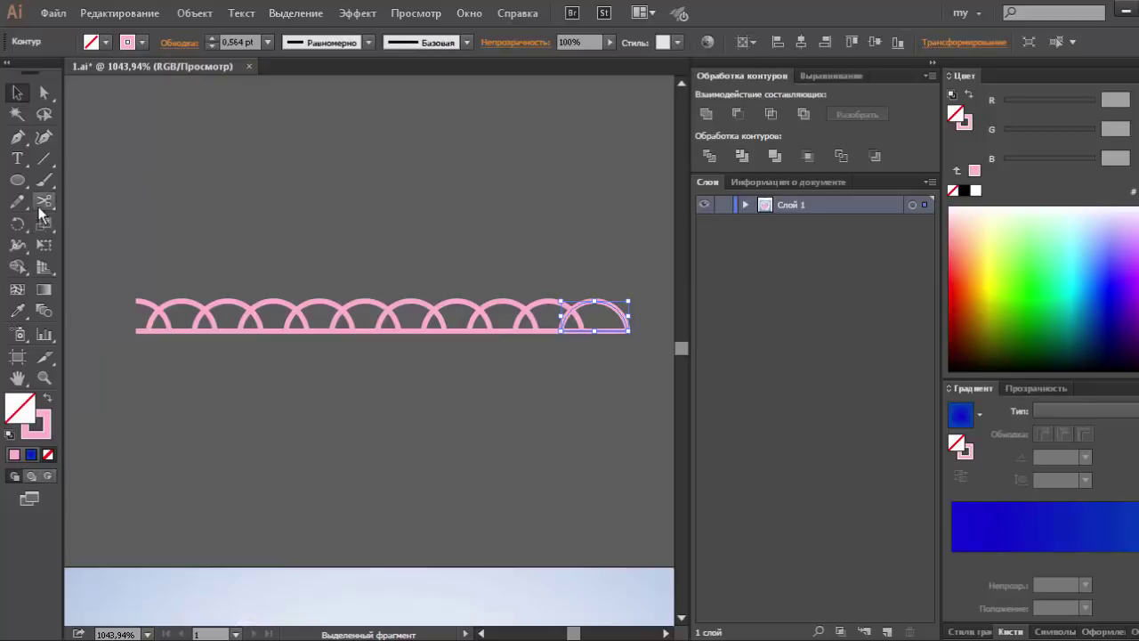
click(41, 204)
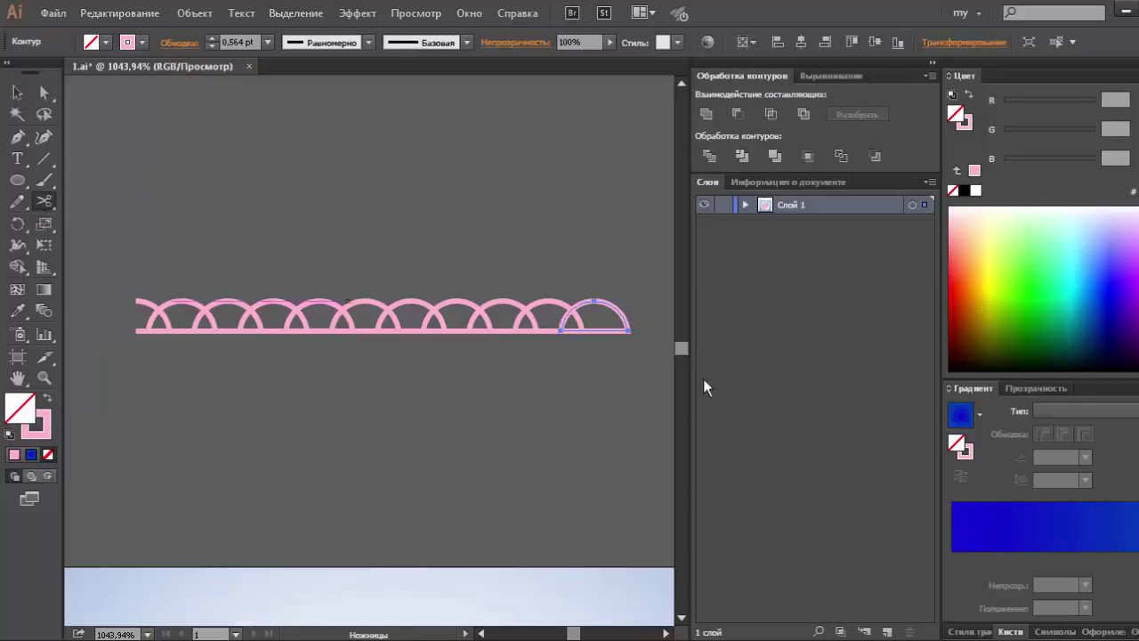
click(594, 300)
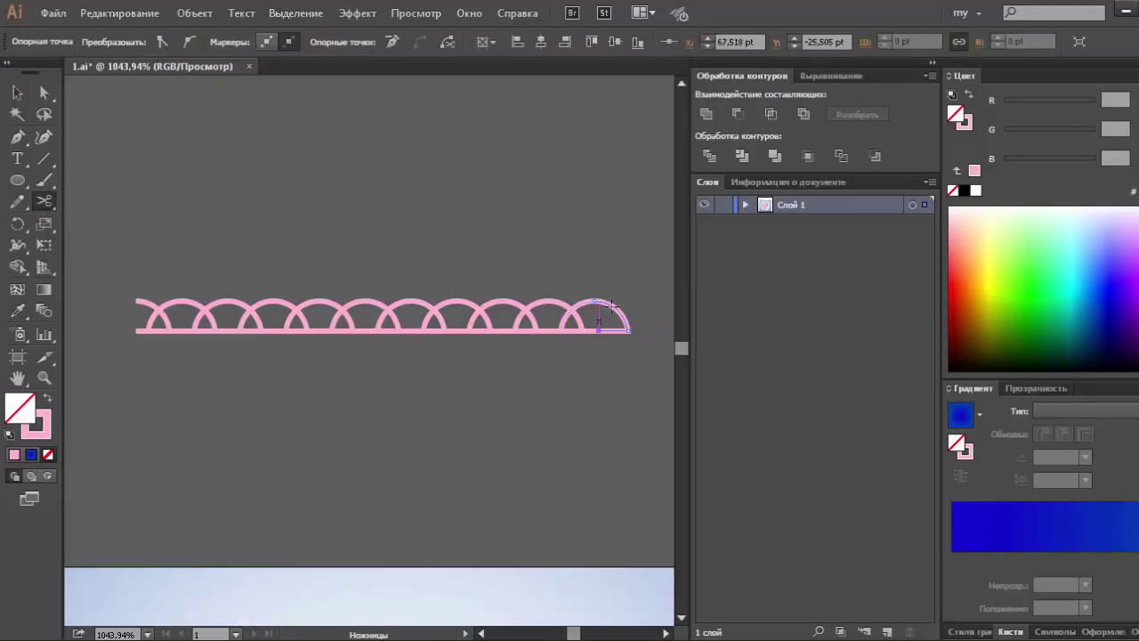
key(v)
click(625, 320)
click(626, 303)
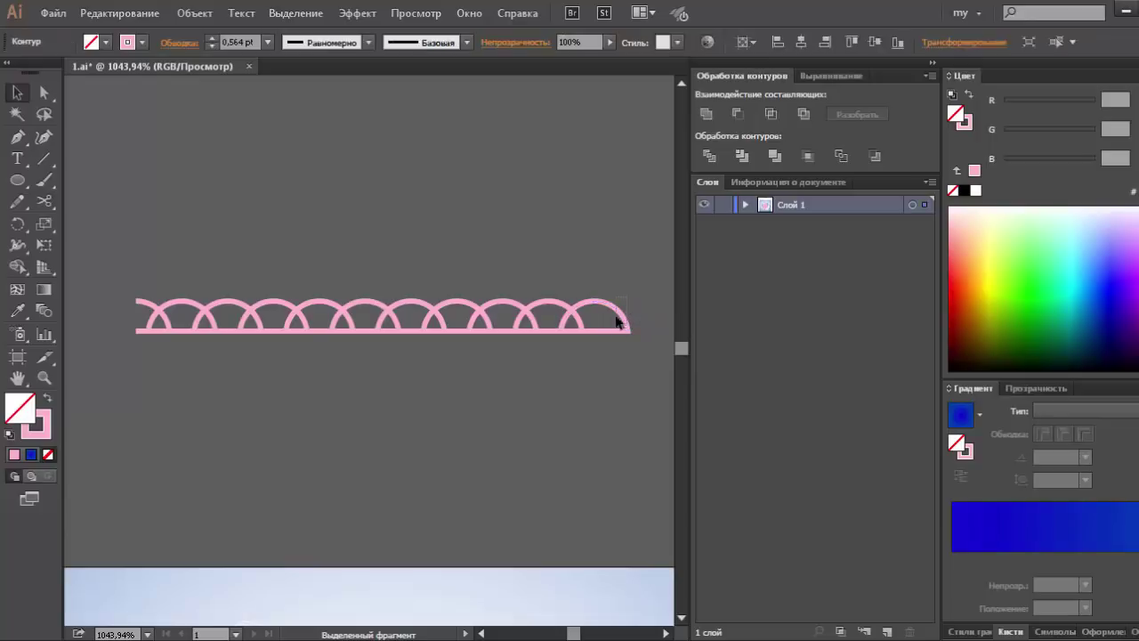
key(Delete)
Select all the arc pieces and group them into one border.
key(ctrl+a)
key(a)
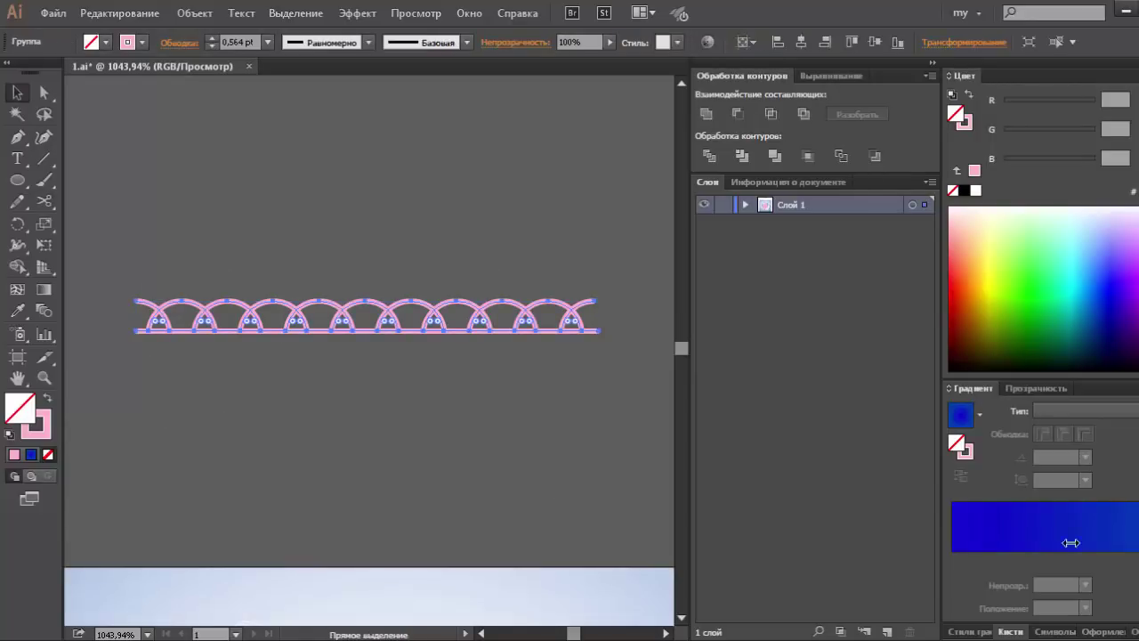
click(1012, 631)
key(v)
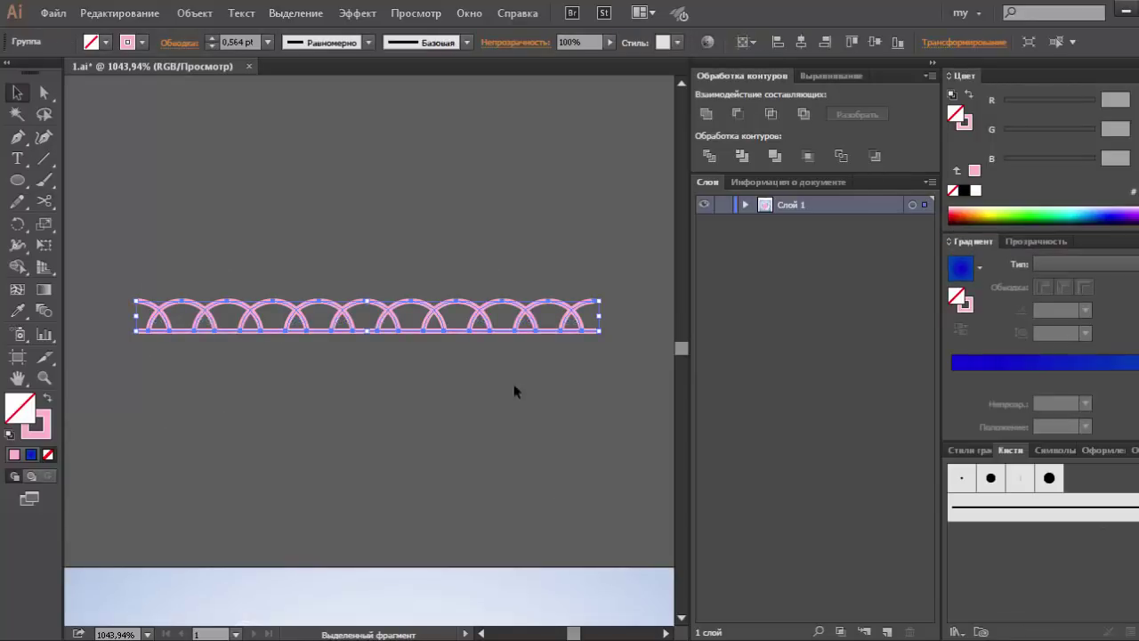
click(513, 389)
Turn the scalloped arc border into a new Pattern Brush.
click(413, 325)
drag(414, 325, 961, 528)
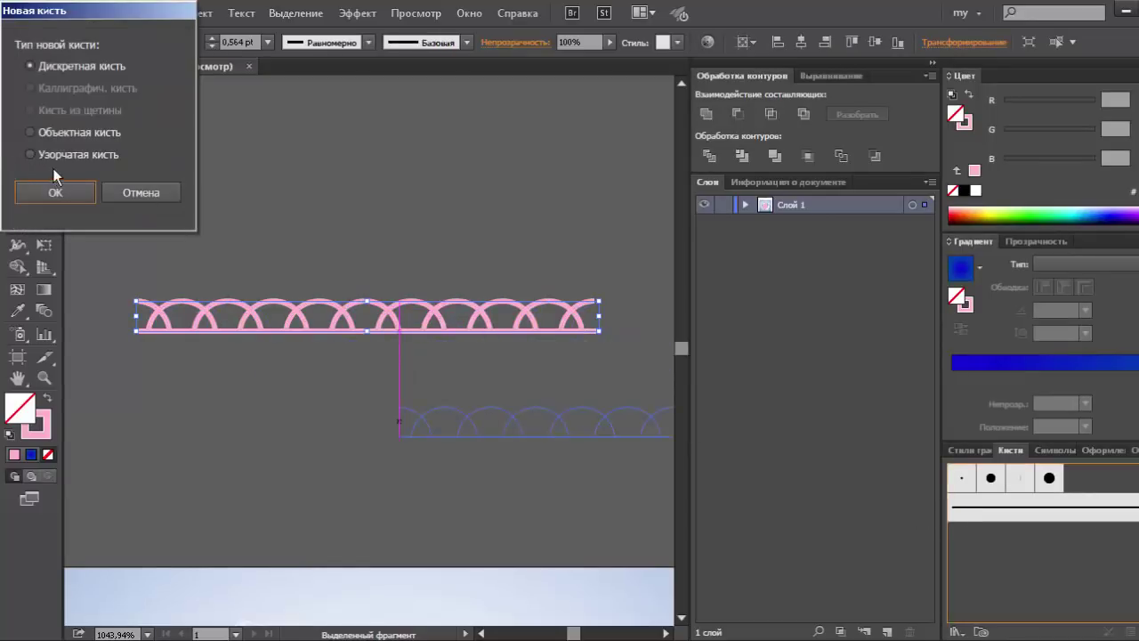
click(65, 155)
click(62, 190)
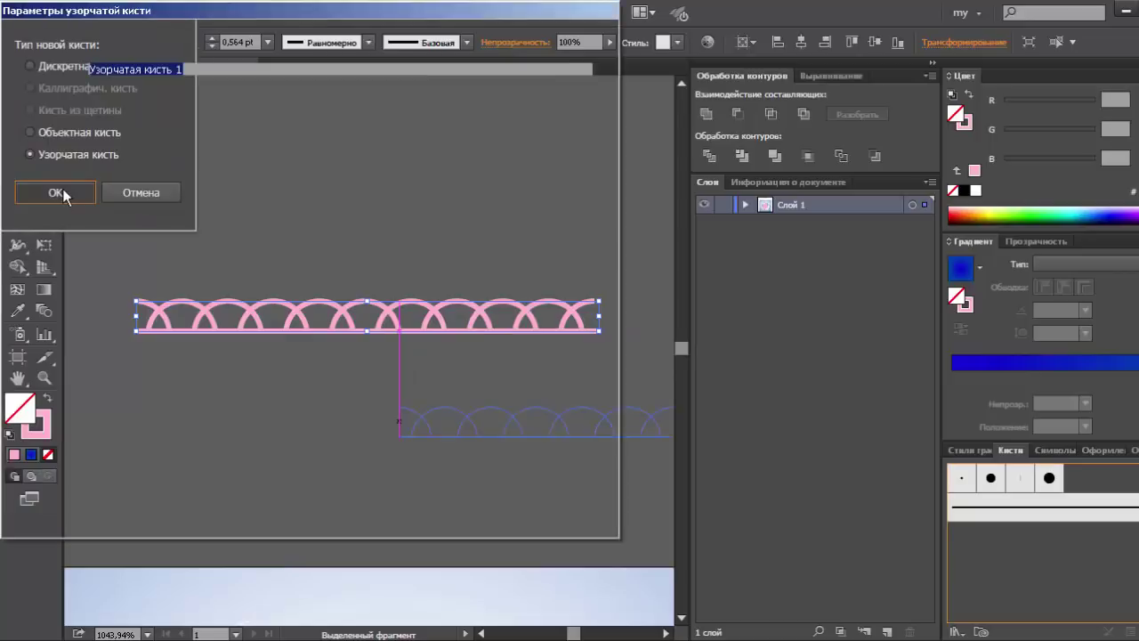
click(495, 501)
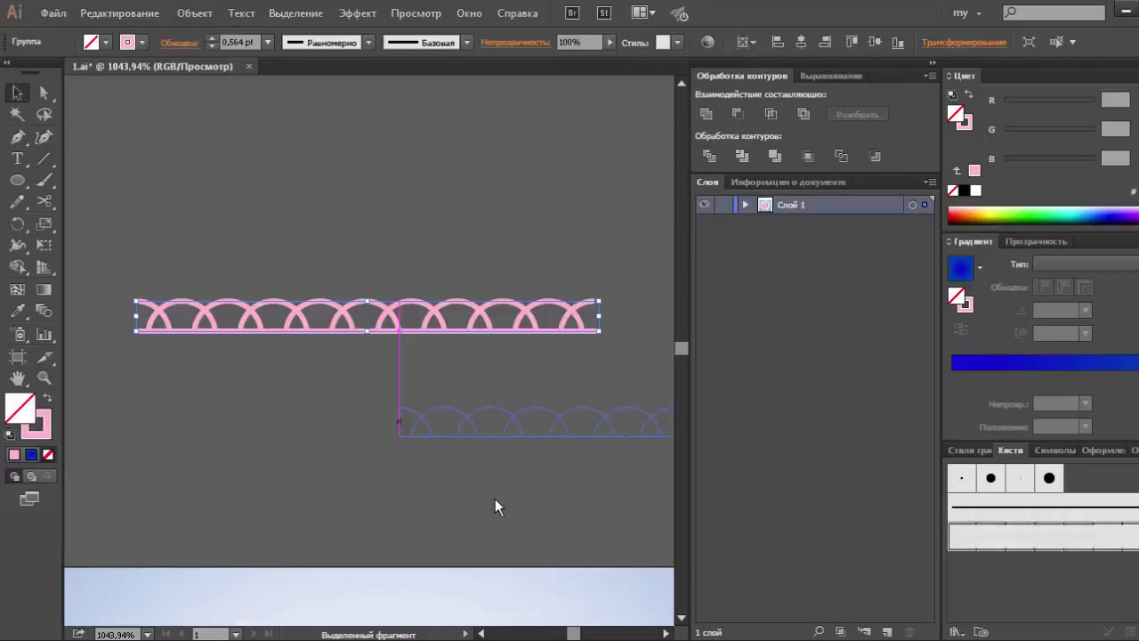
click(456, 446)
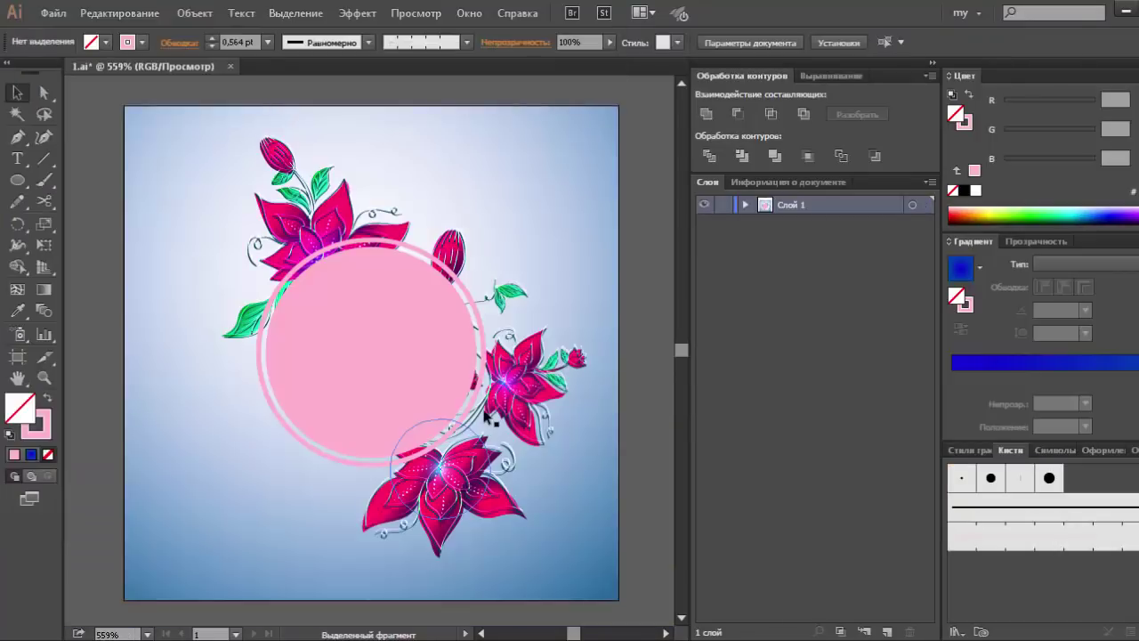
Stroke the outer ring with the scalloped brush and shrink the pink circle slightly.
click(485, 329)
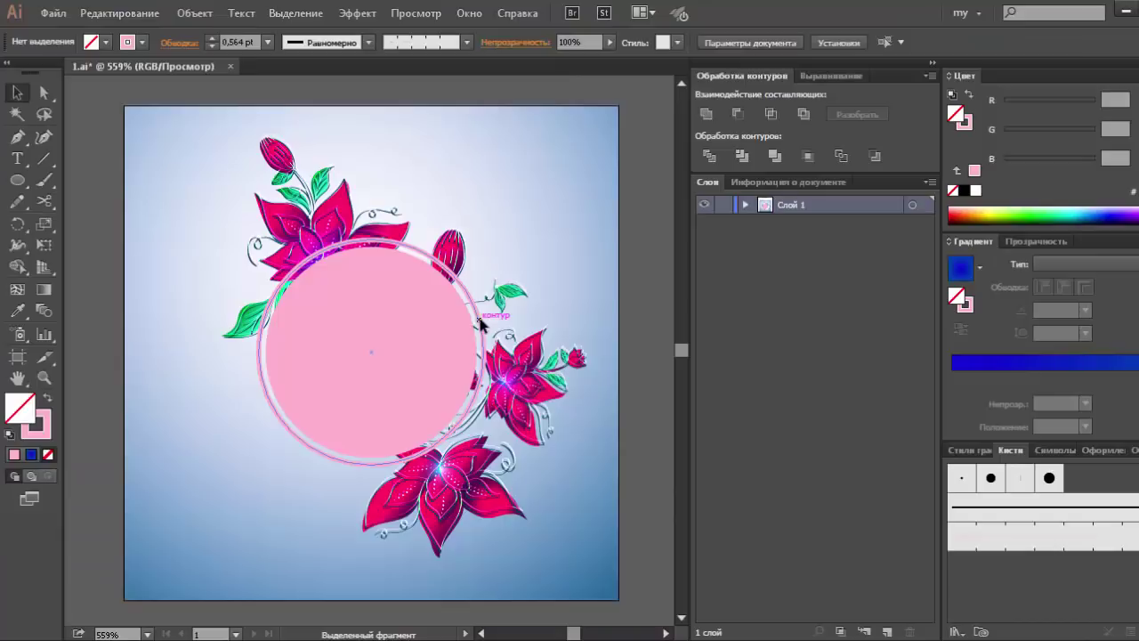
click(1077, 546)
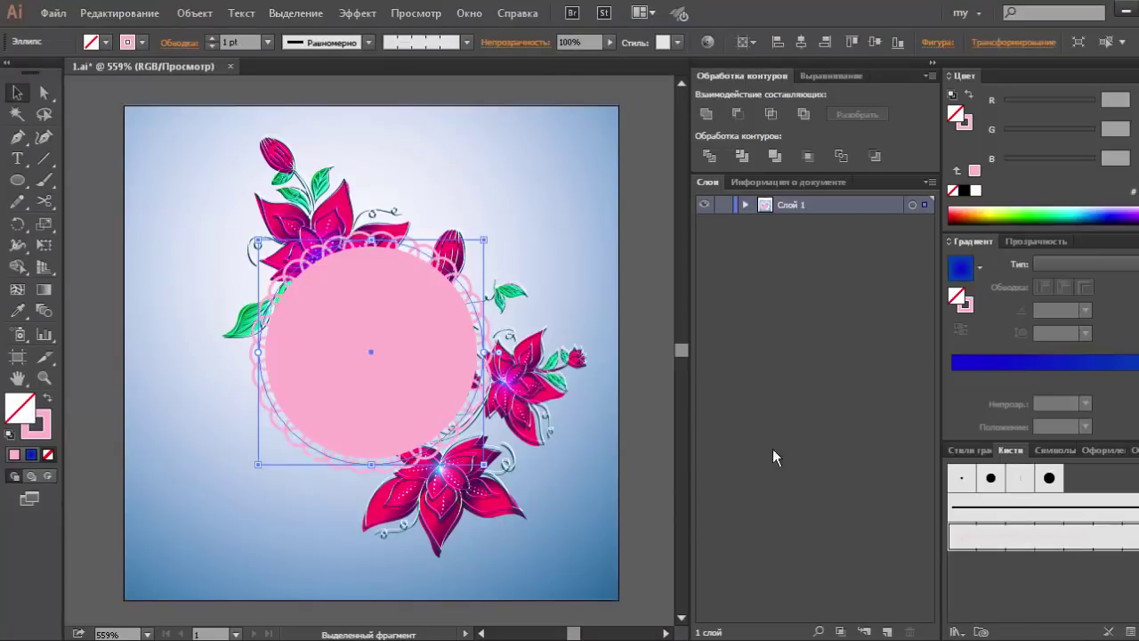
click(646, 395)
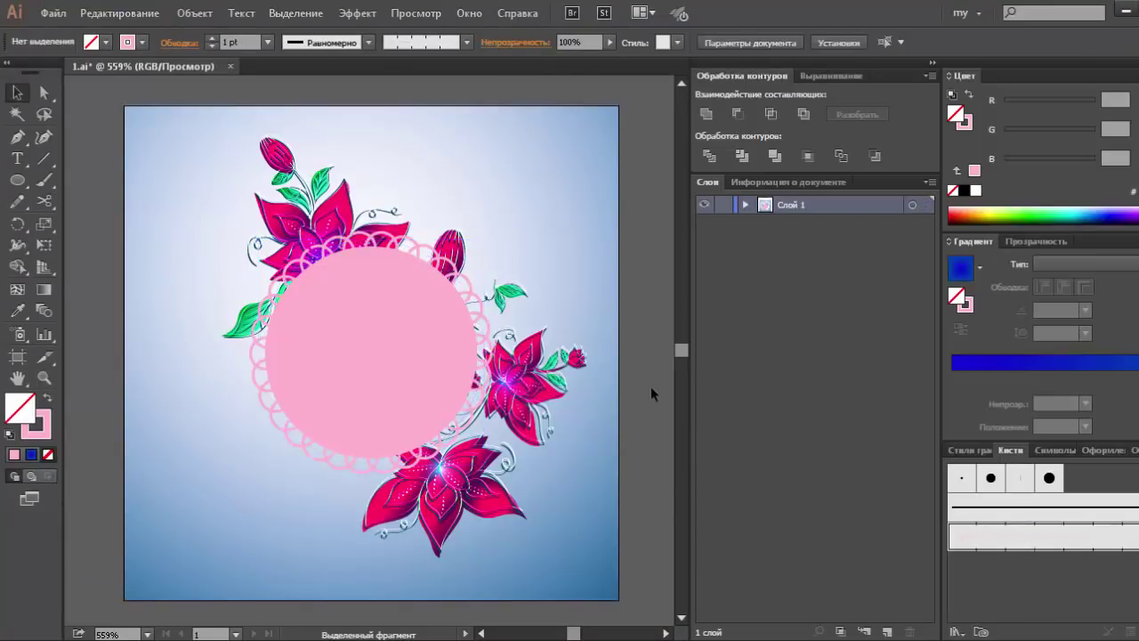
click(420, 347)
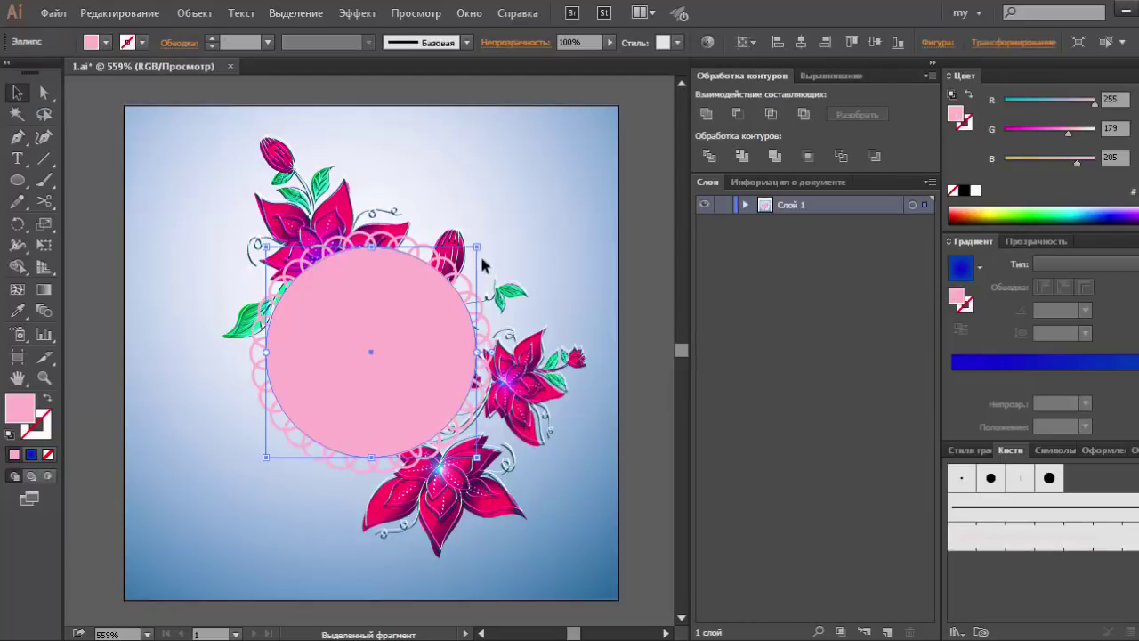
drag(478, 252, 471, 254)
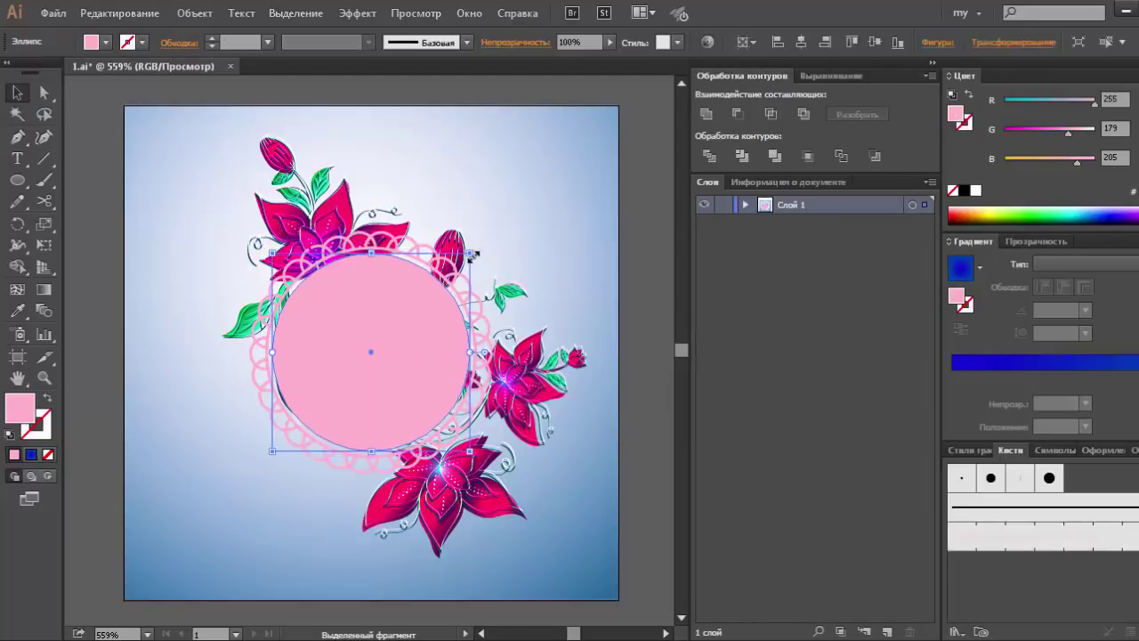
click(634, 316)
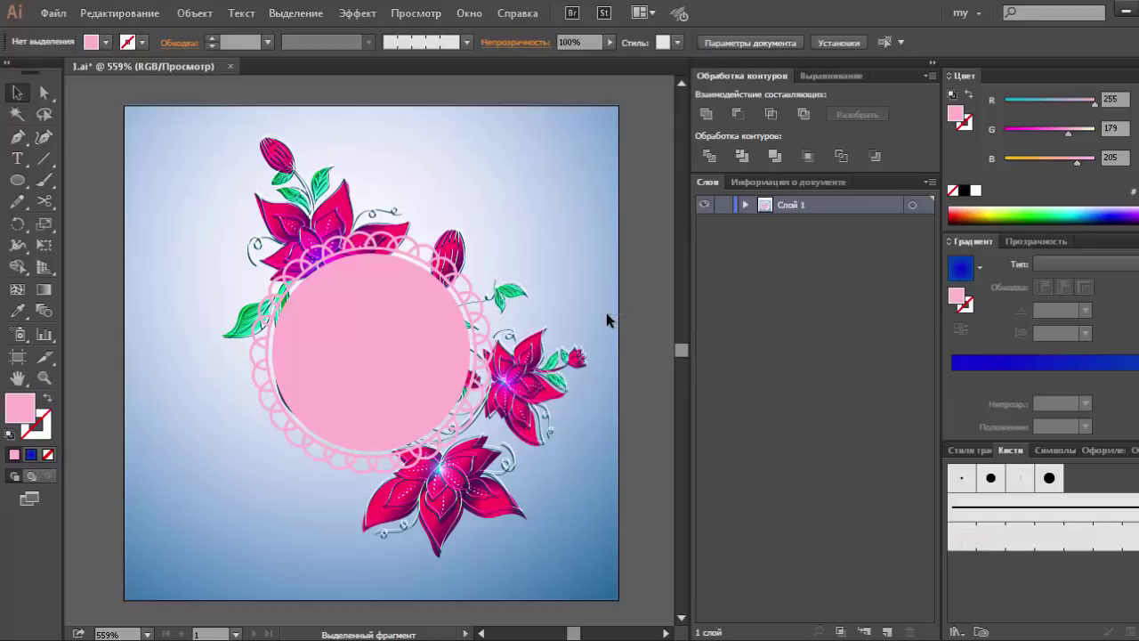
Lighten the background gradient's blue stop by raising its red and green values.
click(610, 290)
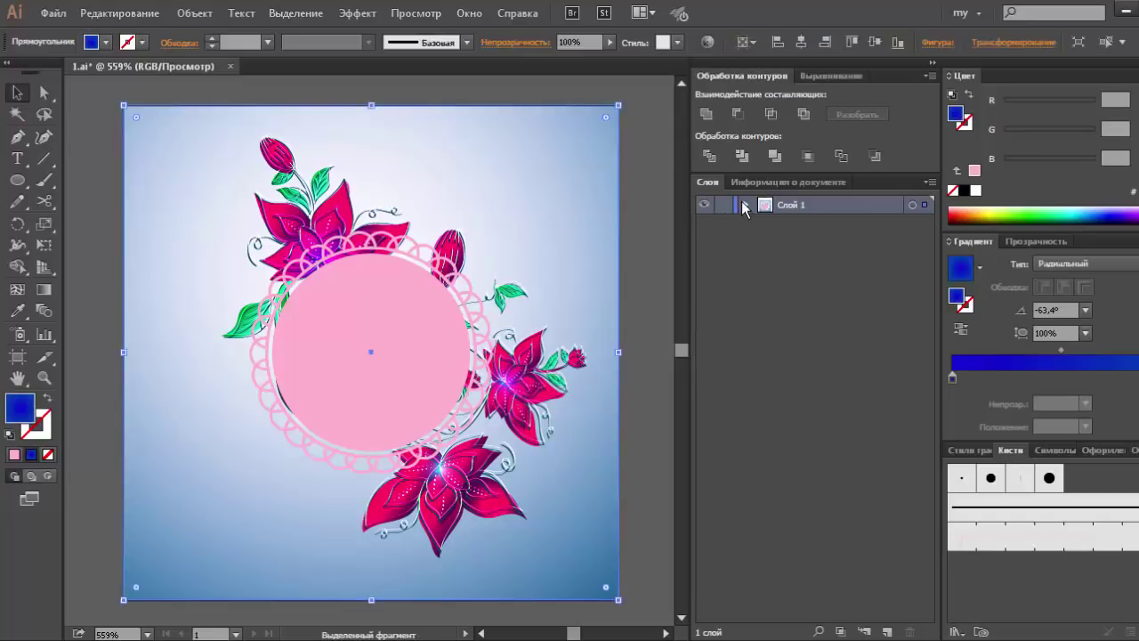
click(746, 206)
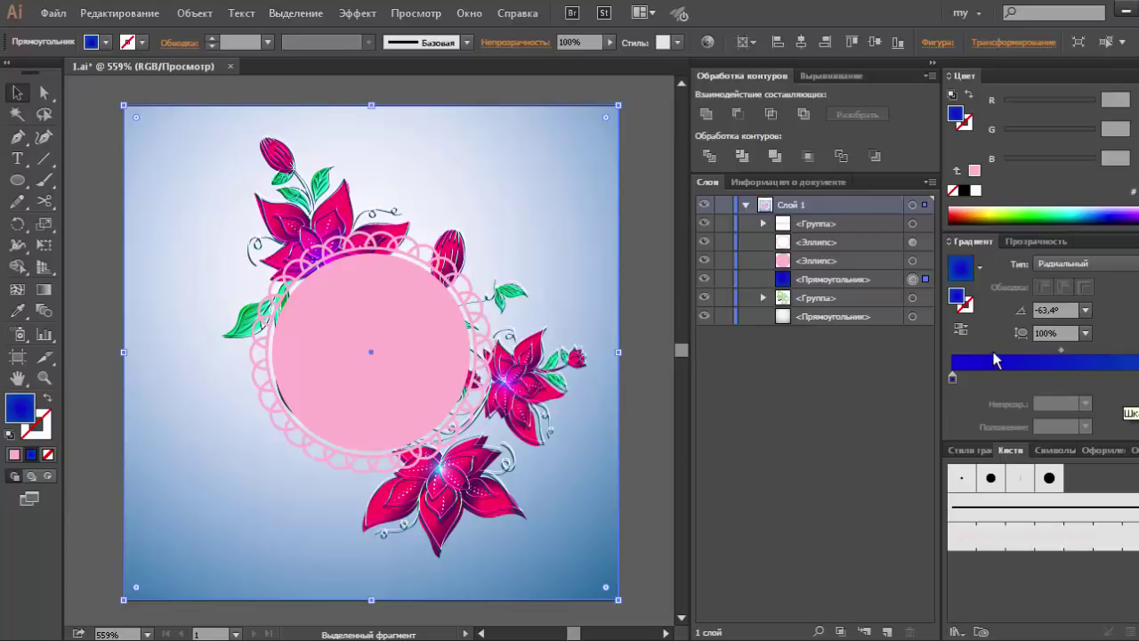
click(1135, 377)
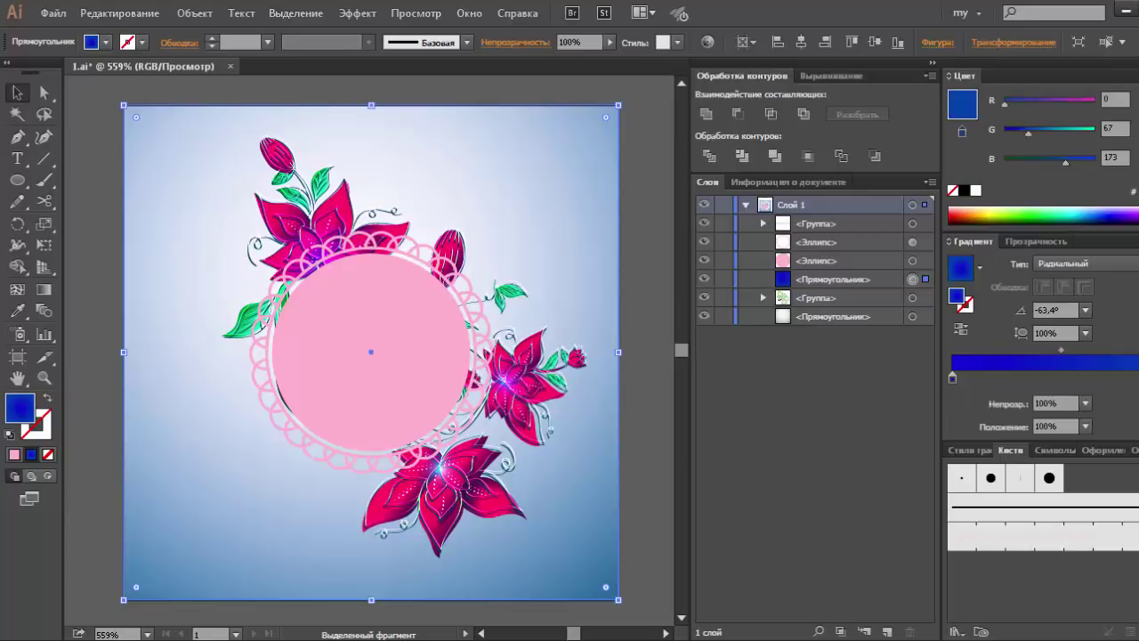
click(1028, 103)
click(1044, 130)
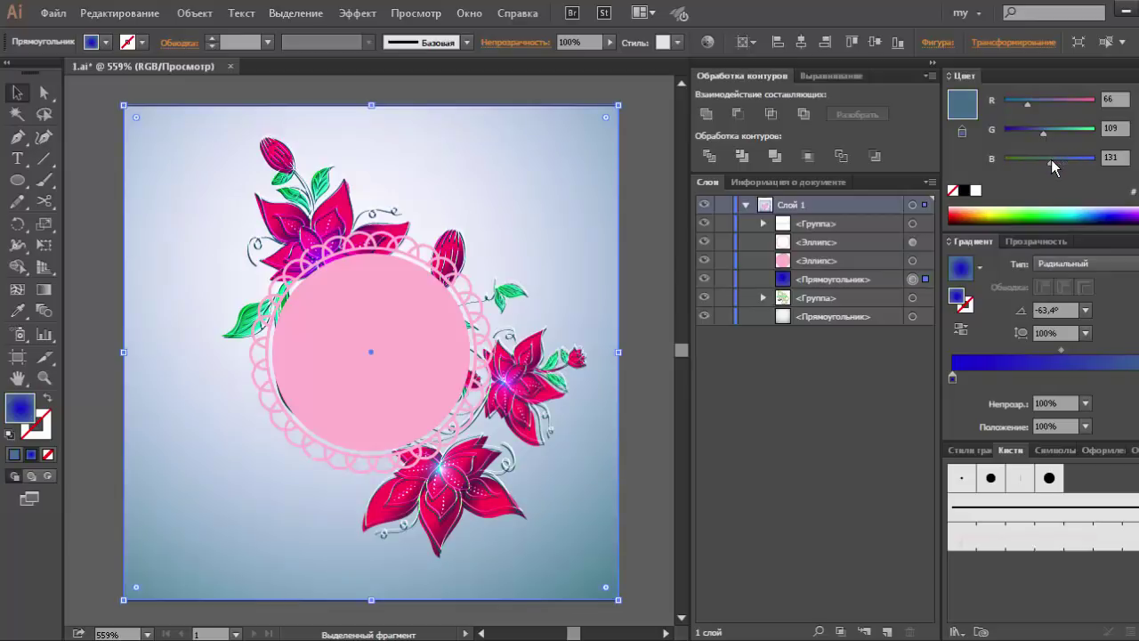
Recolour the bottom background rectangle to blue-grey and lock it.
click(912, 316)
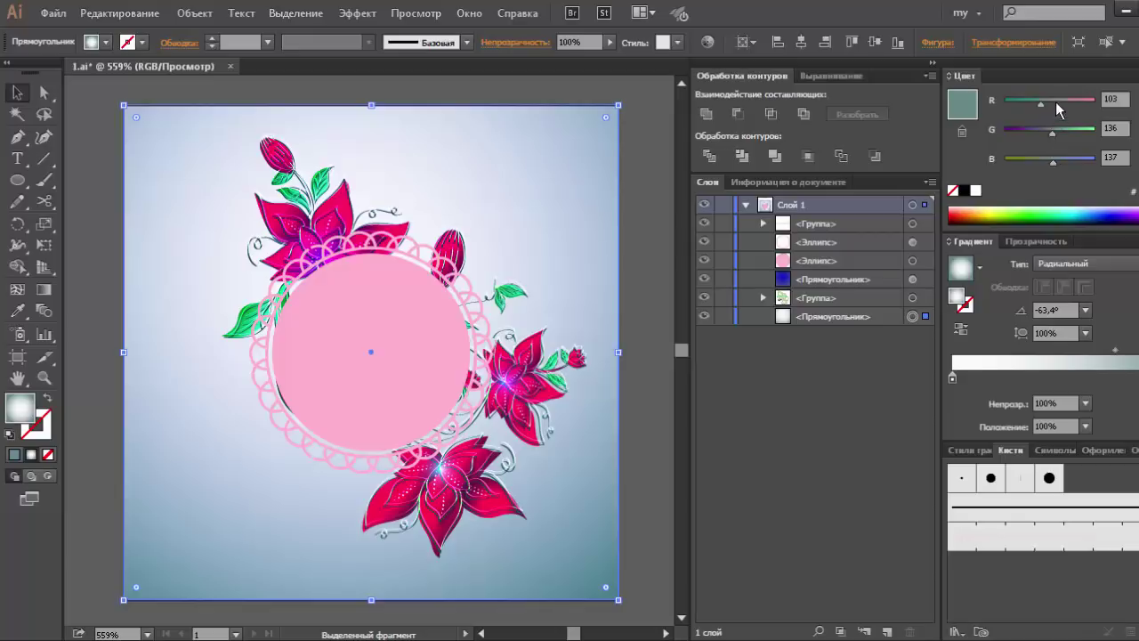
mouse_move(1059, 109)
mouse_down()
mouse_move(1073, 108)
mouse_move(1047, 102)
mouse_up()
click(728, 318)
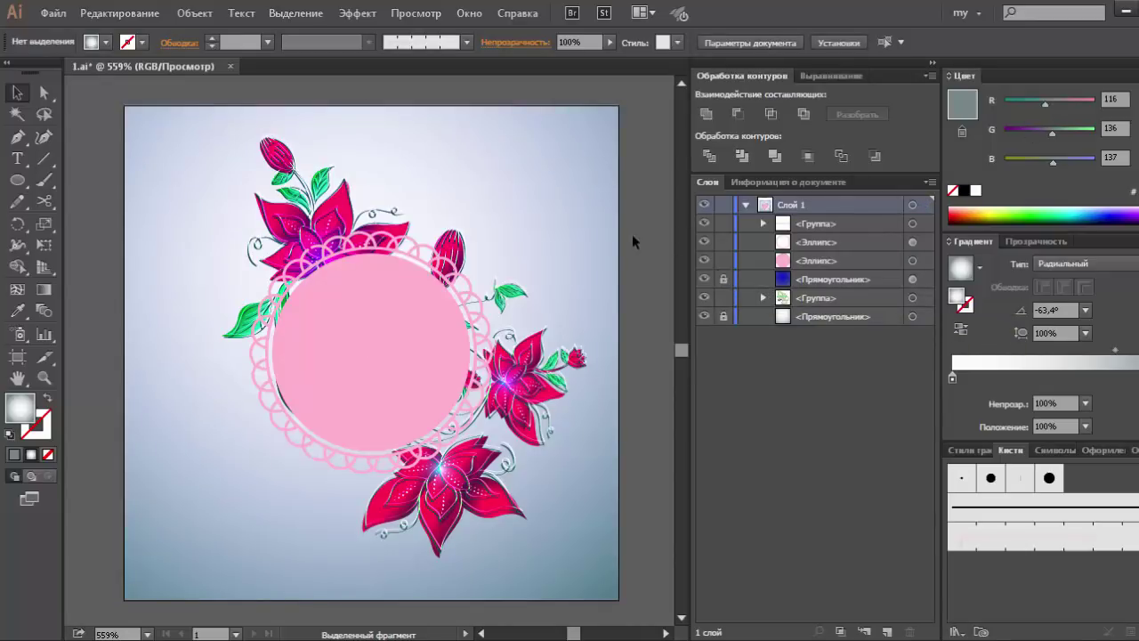
Give the pink circle a radial gradient and trim it to two soft pink stops.
click(912, 261)
click(1019, 378)
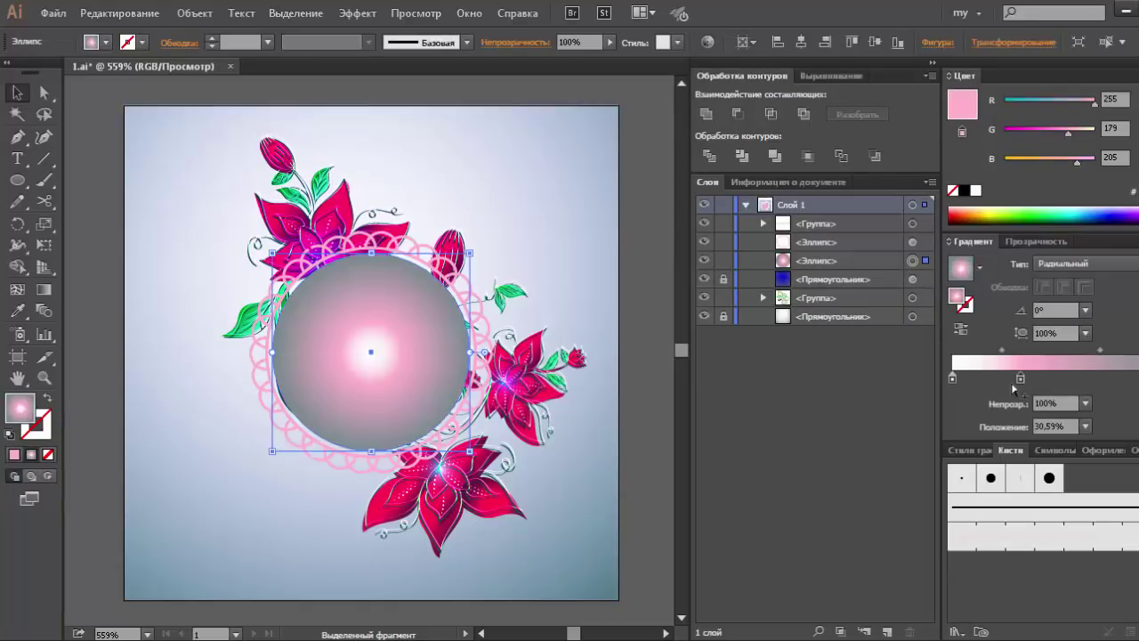
click(1122, 379)
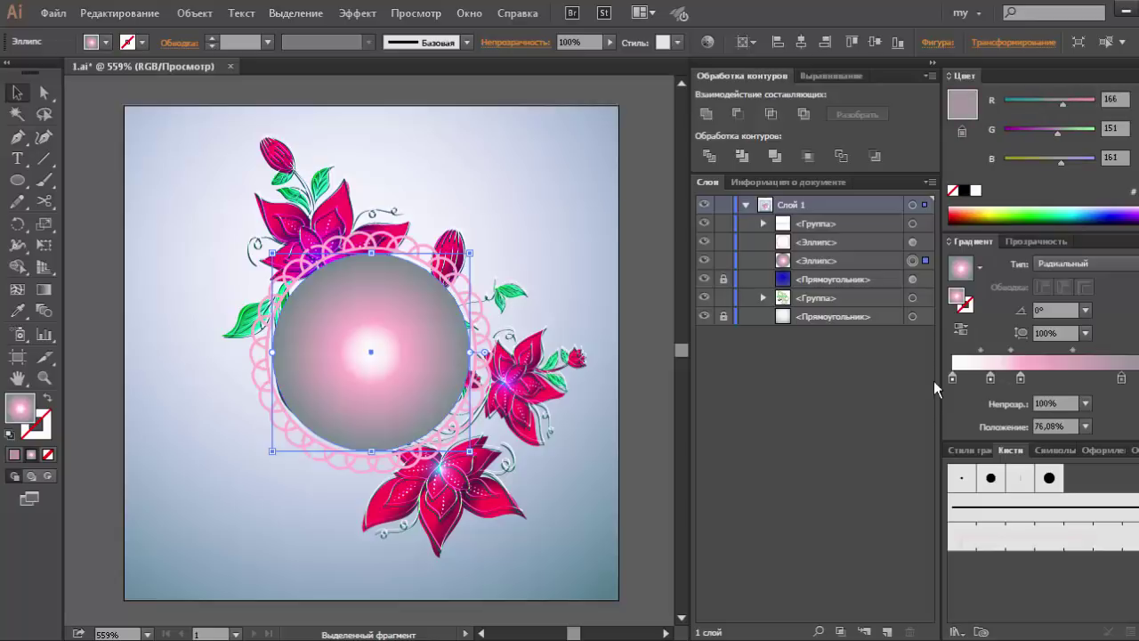
drag(953, 379, 954, 427)
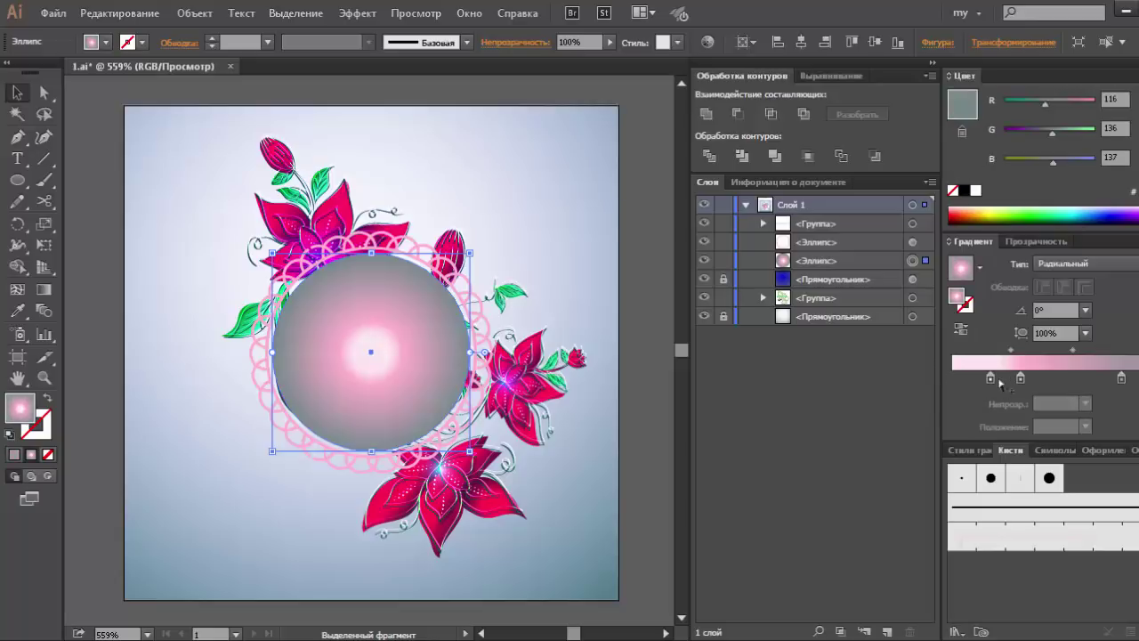
drag(990, 377, 991, 415)
drag(1021, 377, 948, 378)
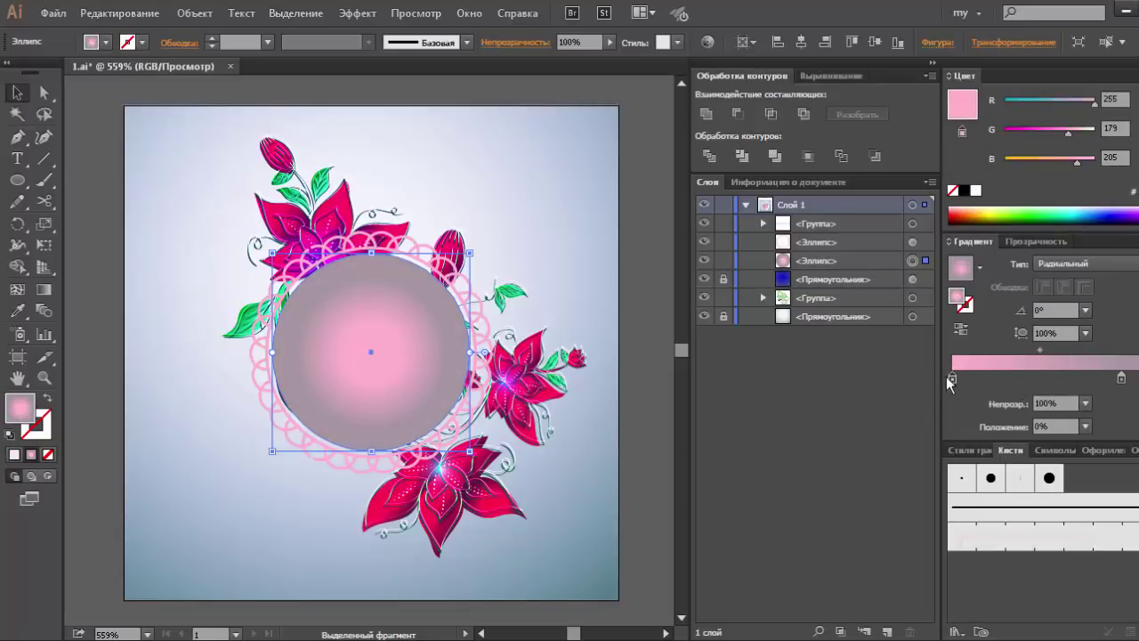
Redraw the circle's radial gradient at 119.2° from the lower flower toward the top.
click(43, 289)
drag(356, 236, 461, 427)
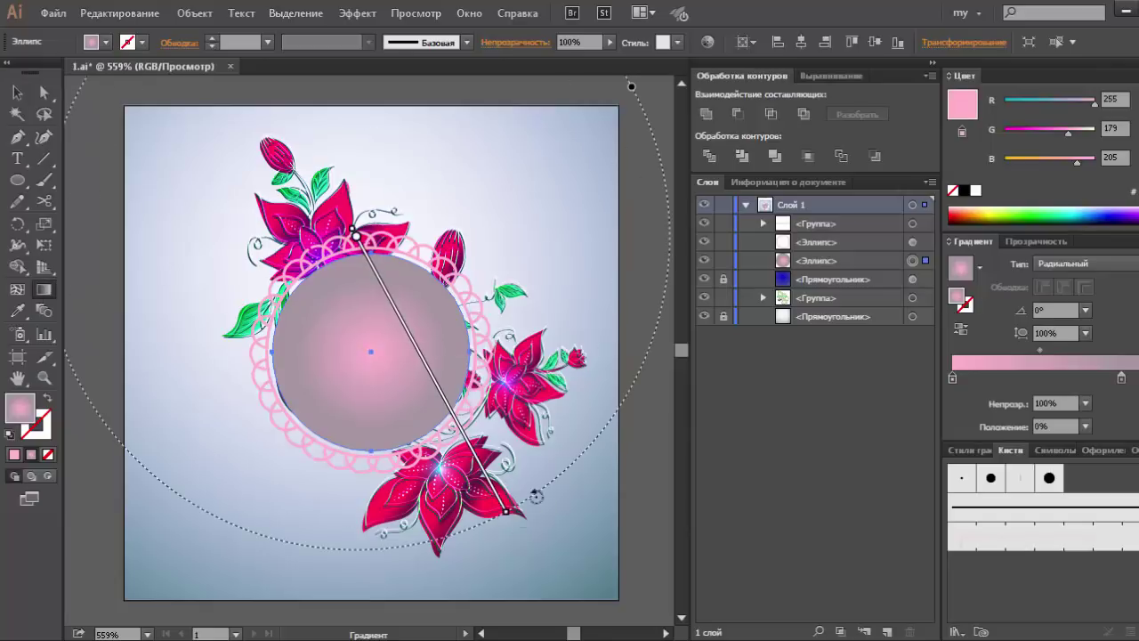
drag(363, 256, 514, 532)
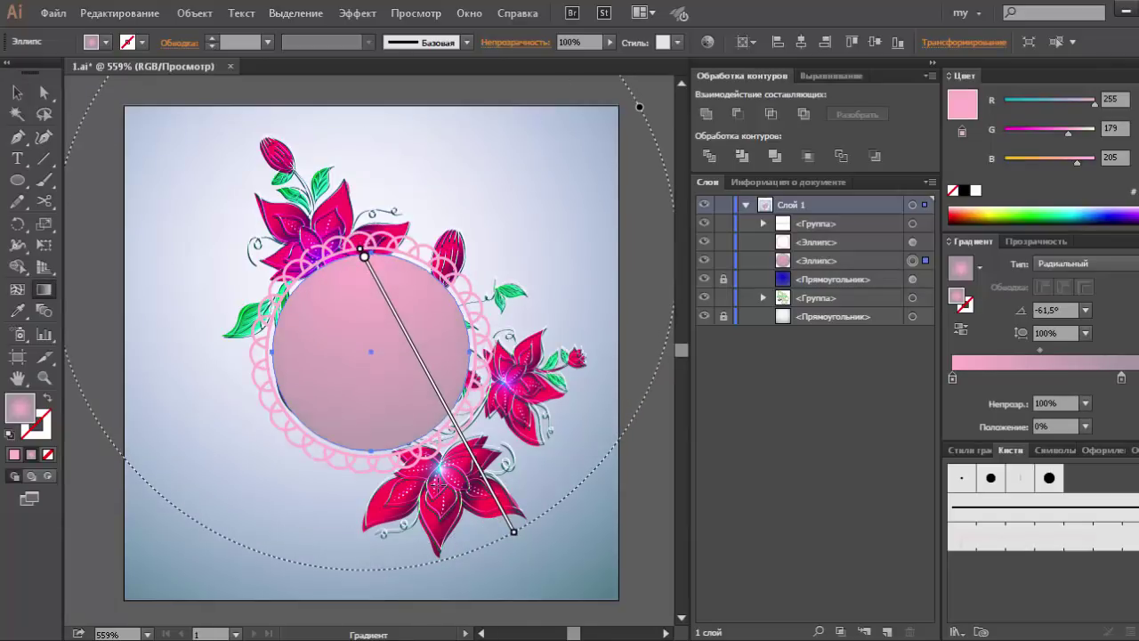
drag(438, 486, 195, 95)
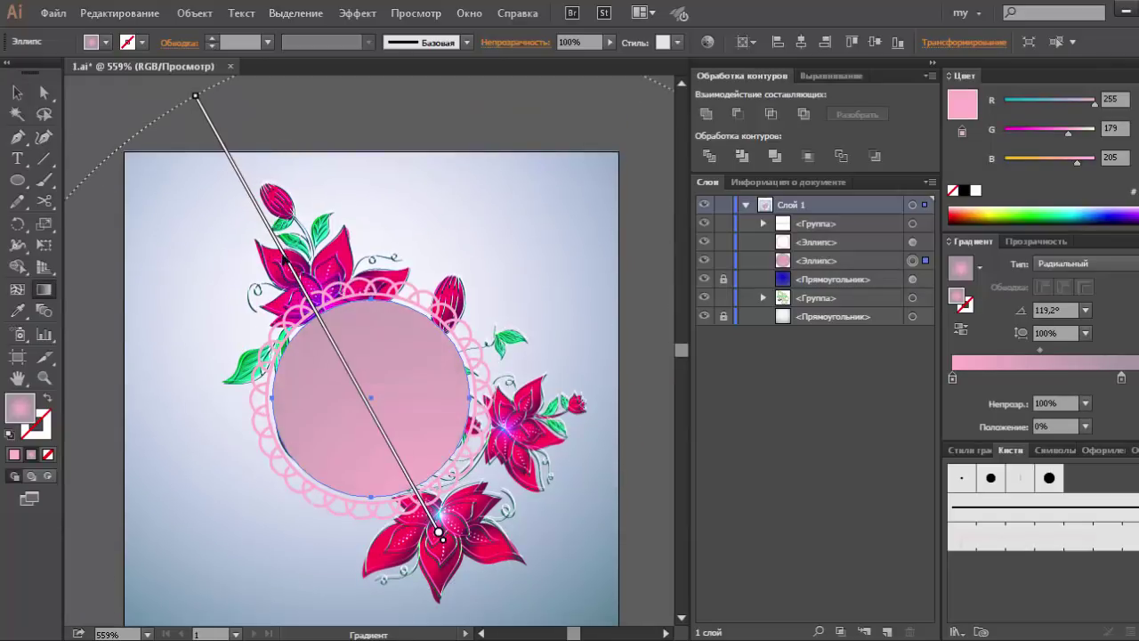
click(17, 91)
click(186, 114)
scroll(186, 114, down, 2)
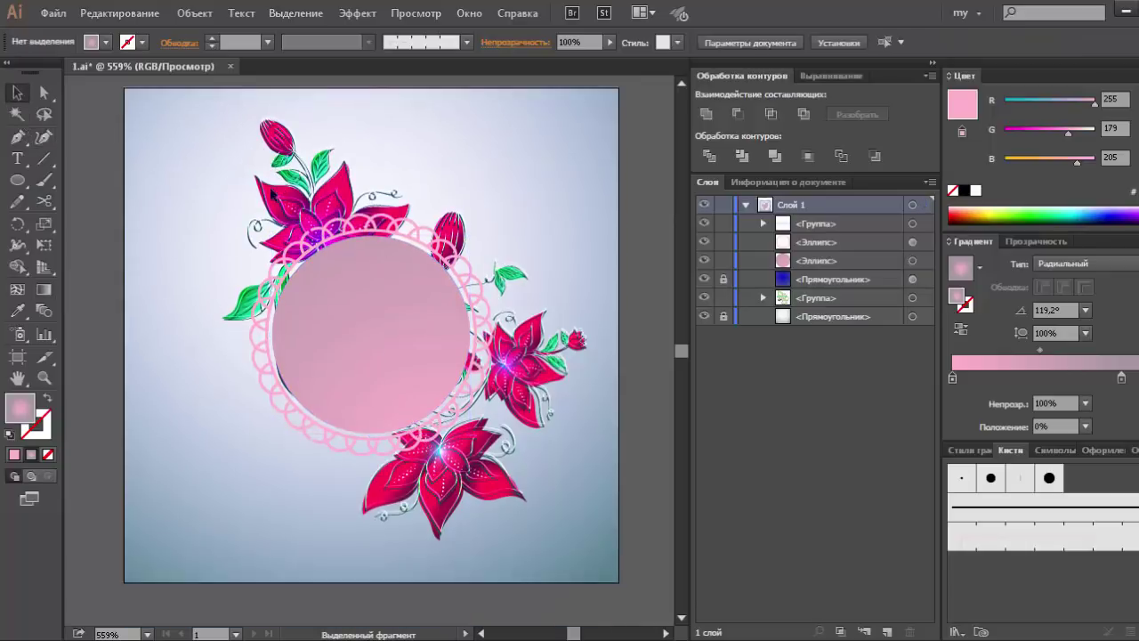
Expand the lace ellipse's appearance, then expand its fill and stroke into pink shapes.
click(487, 308)
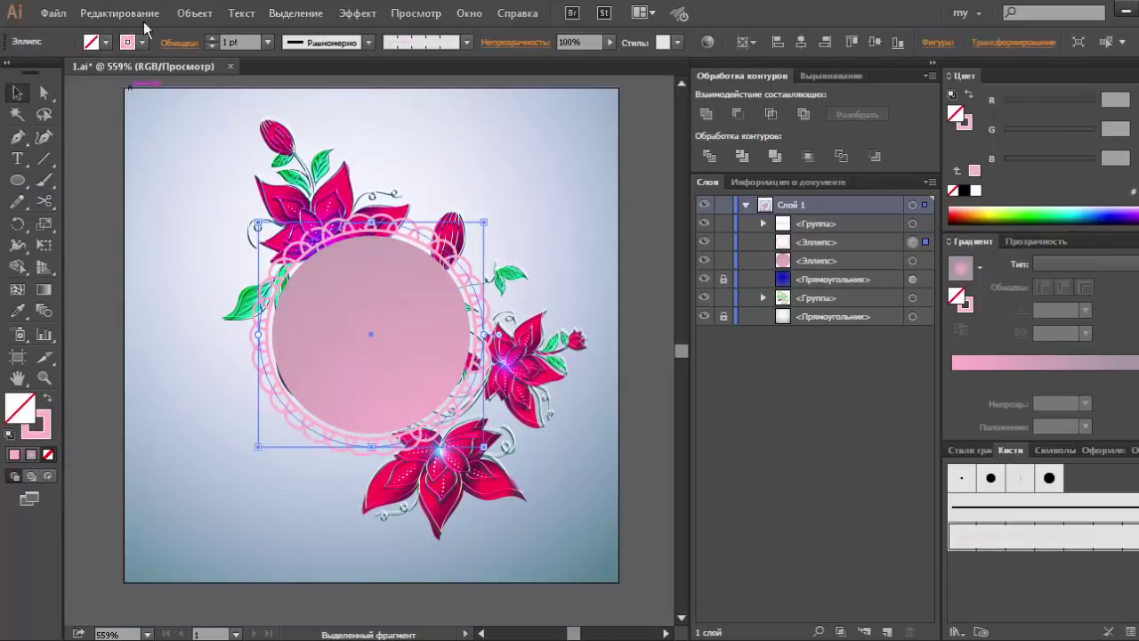
click(194, 13)
click(228, 184)
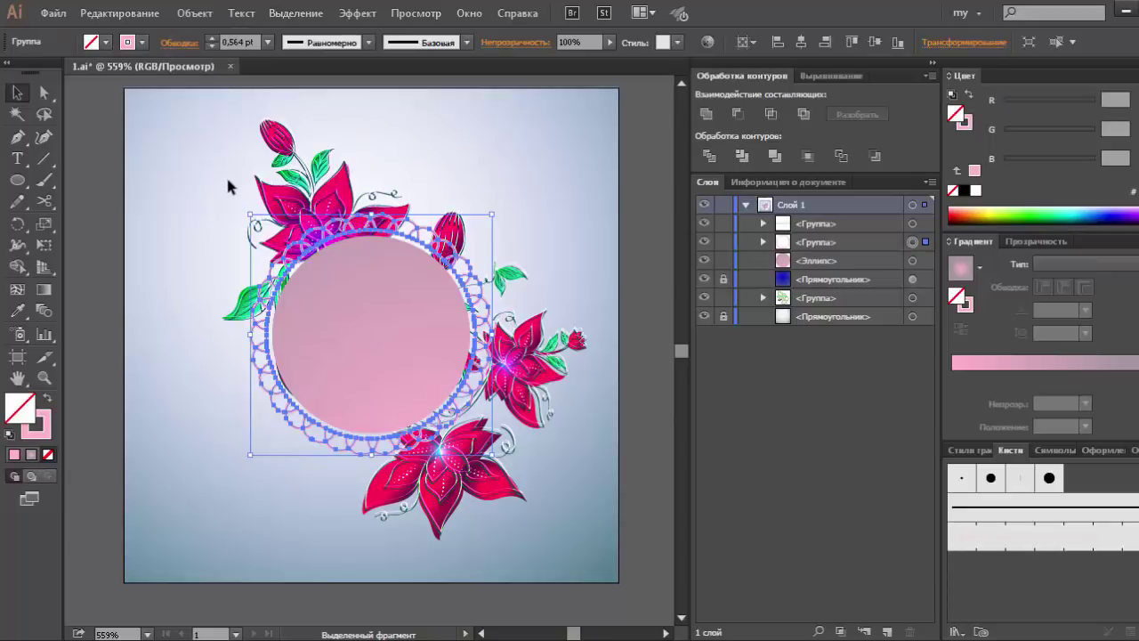
click(194, 12)
click(206, 168)
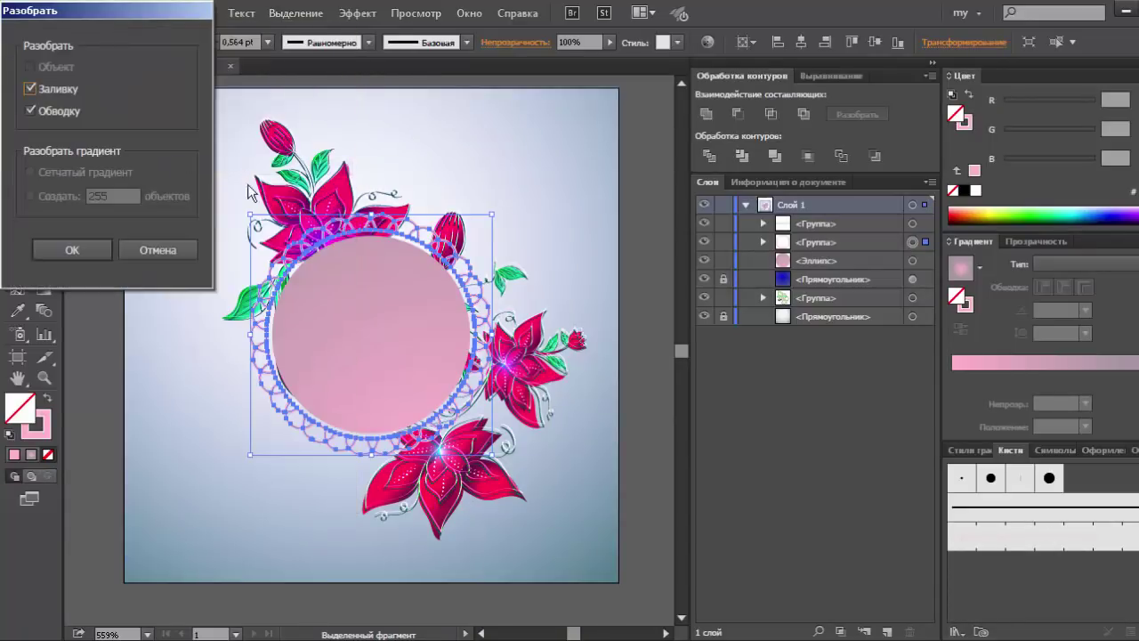
key(Return)
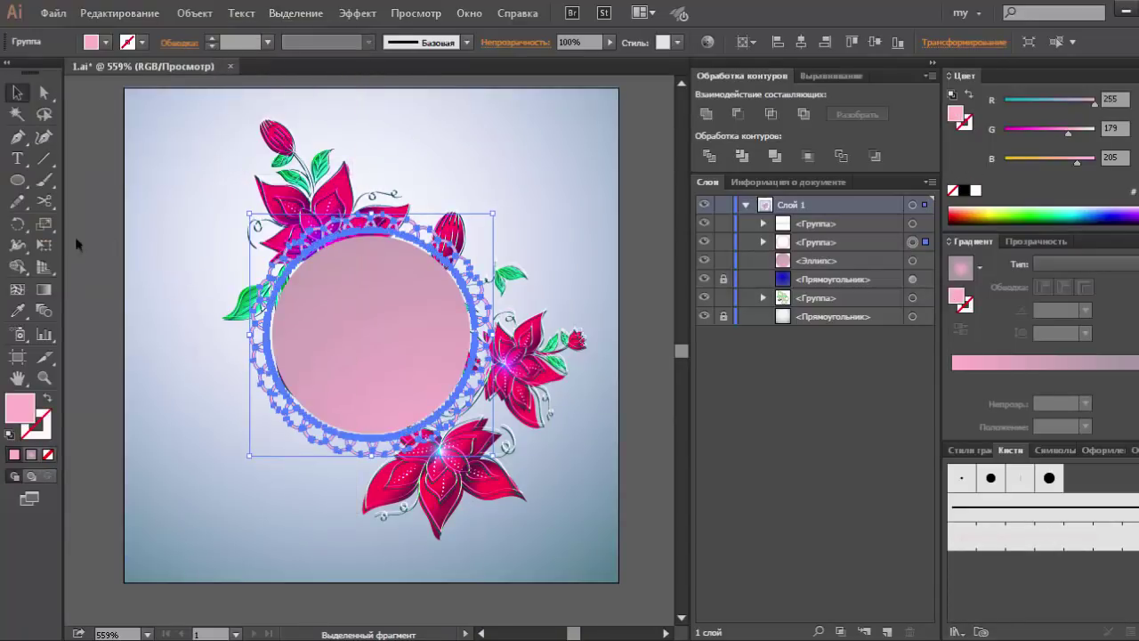
click(87, 243)
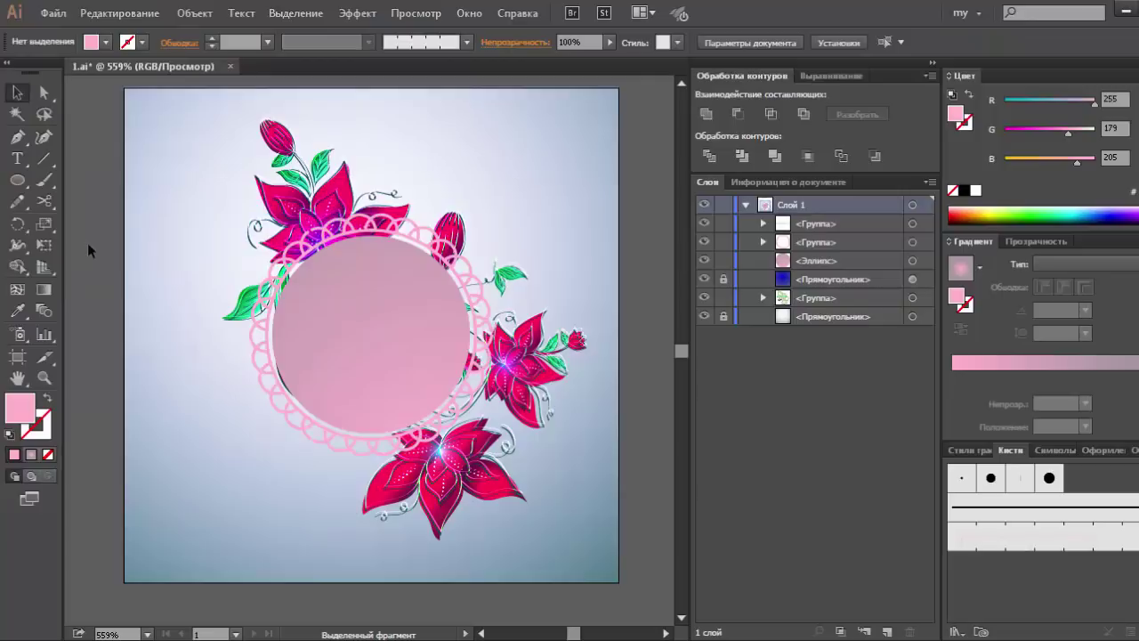
click(299, 422)
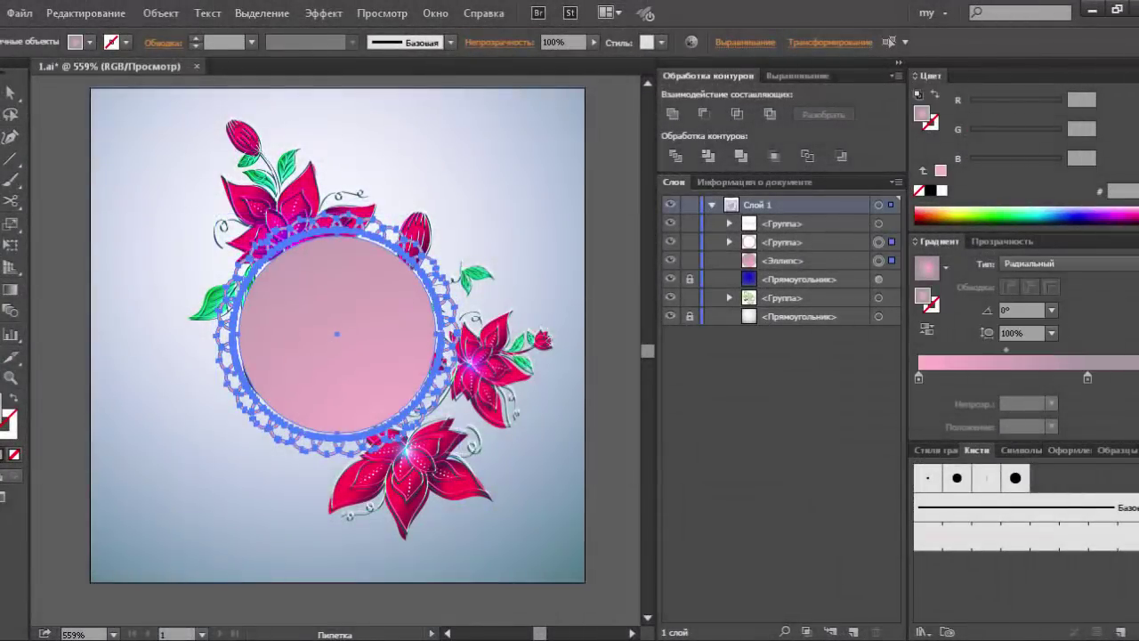
Give the lace ring a radial gradient and merge its pieces with Pathfinder Unite.
click(43, 108)
click(236, 400)
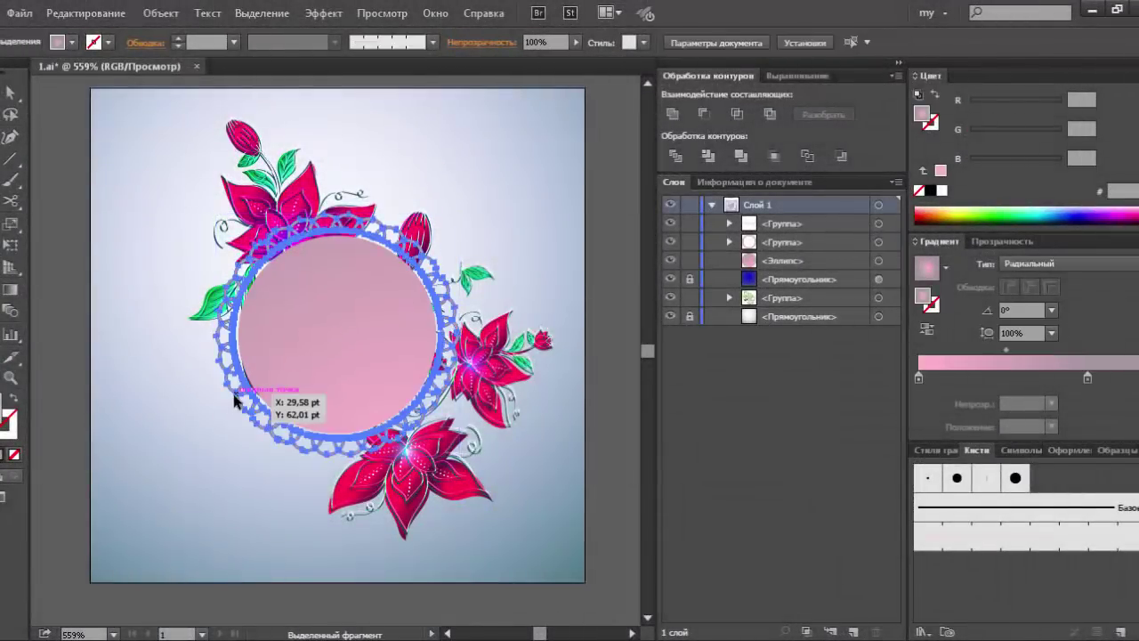
key(g)
drag(203, 76, 271, 372)
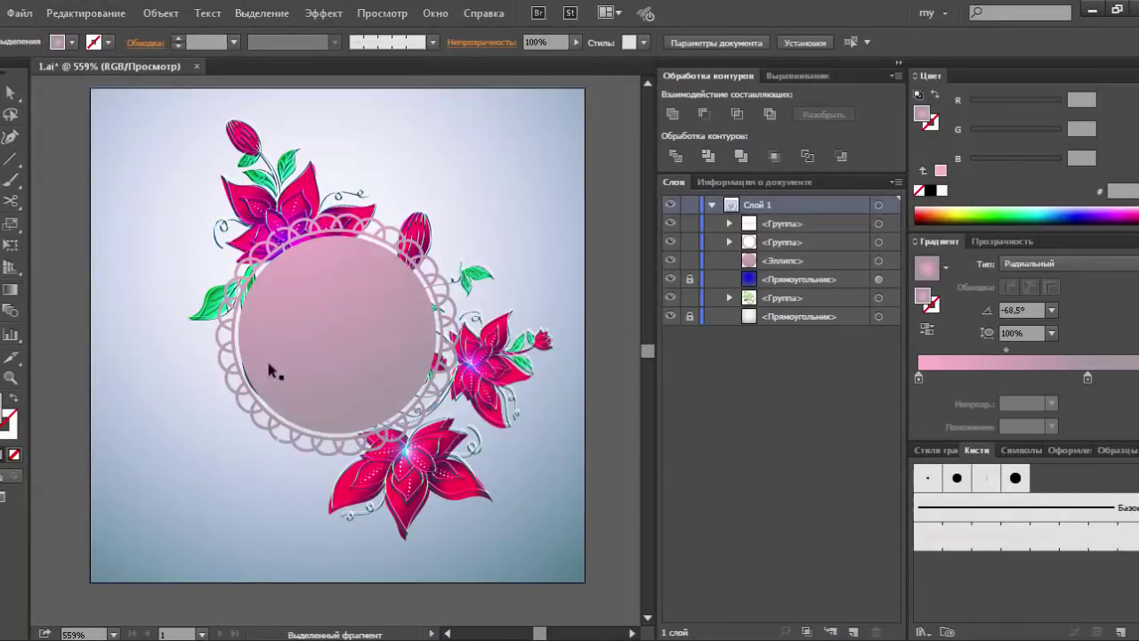
click(233, 392)
click(682, 118)
click(615, 243)
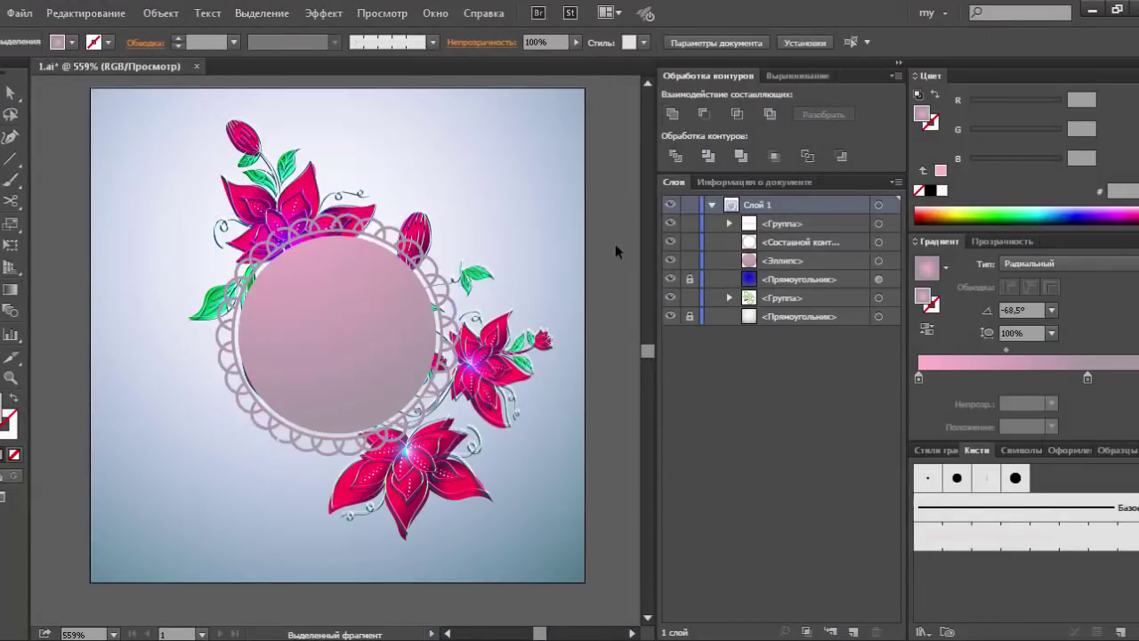
Paste a copy of the inner pink circle in front and resize it slightly.
click(421, 316)
key(ctrl+c)
key(ctrl+f)
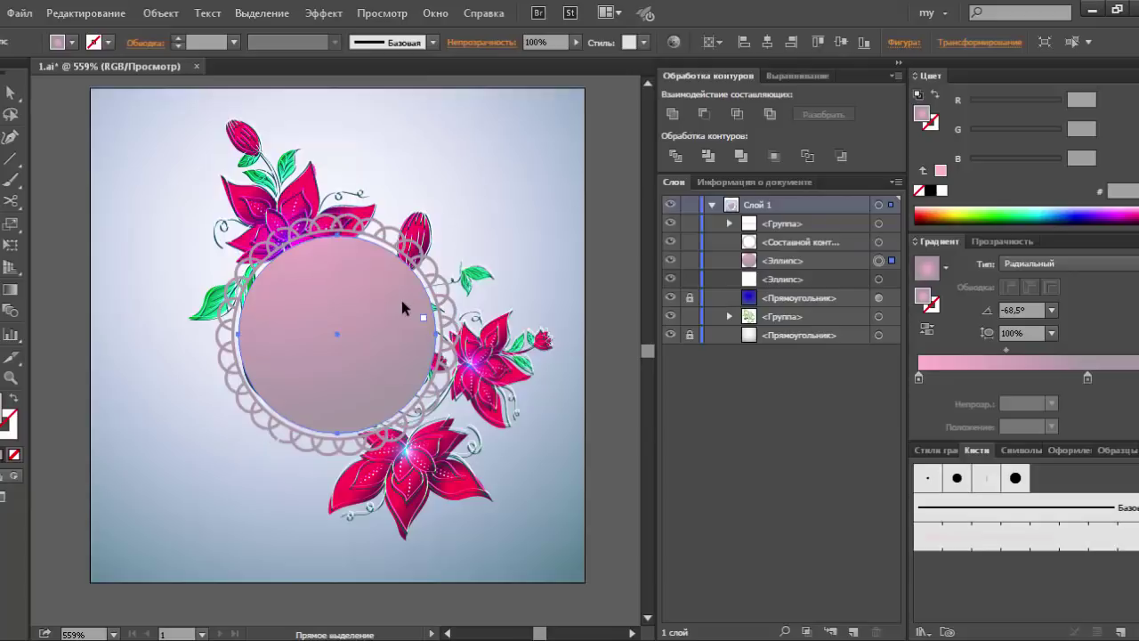
key(v)
drag(436, 235, 437, 234)
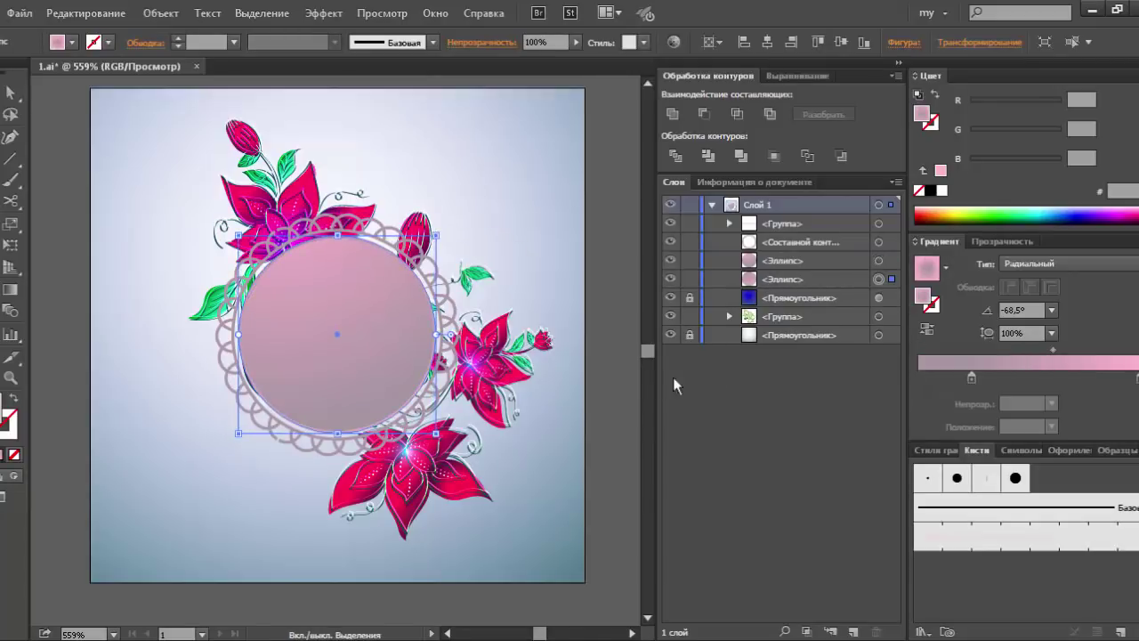
key(ctrl+shift+a)
Duplicate the merged lace ring with a tiny offset.
click(451, 384)
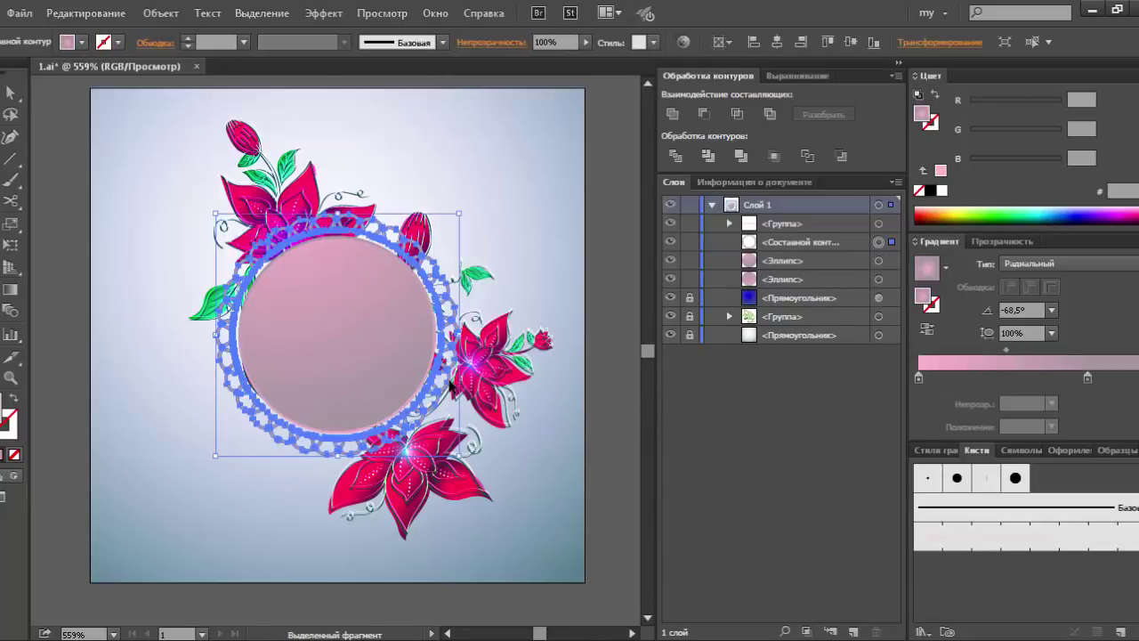
drag(451, 389, 449, 388)
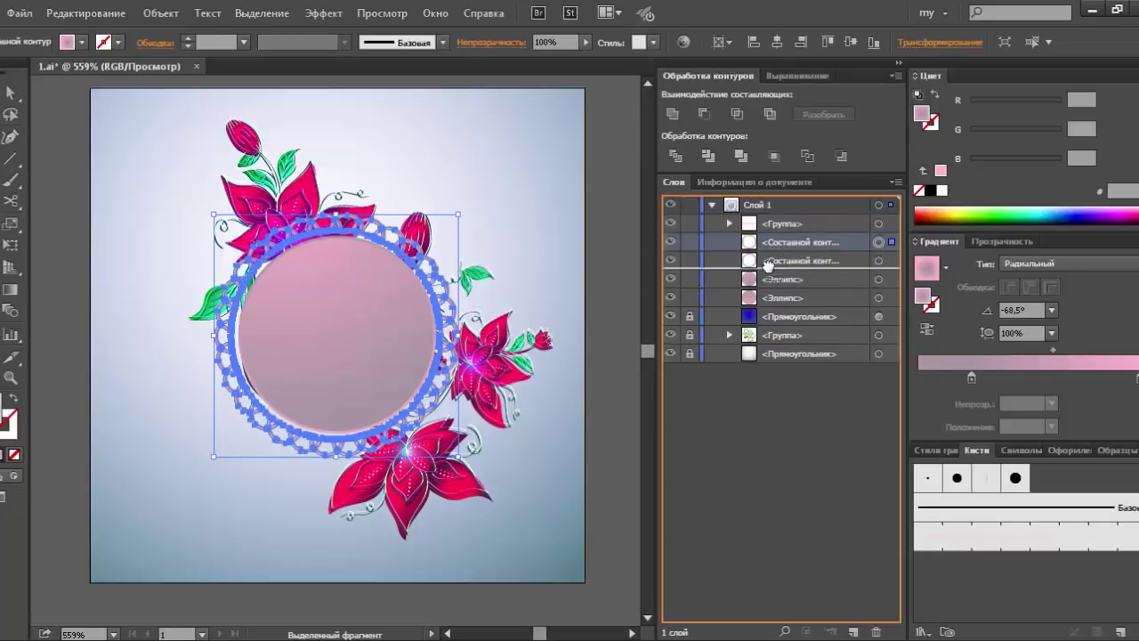
click(616, 356)
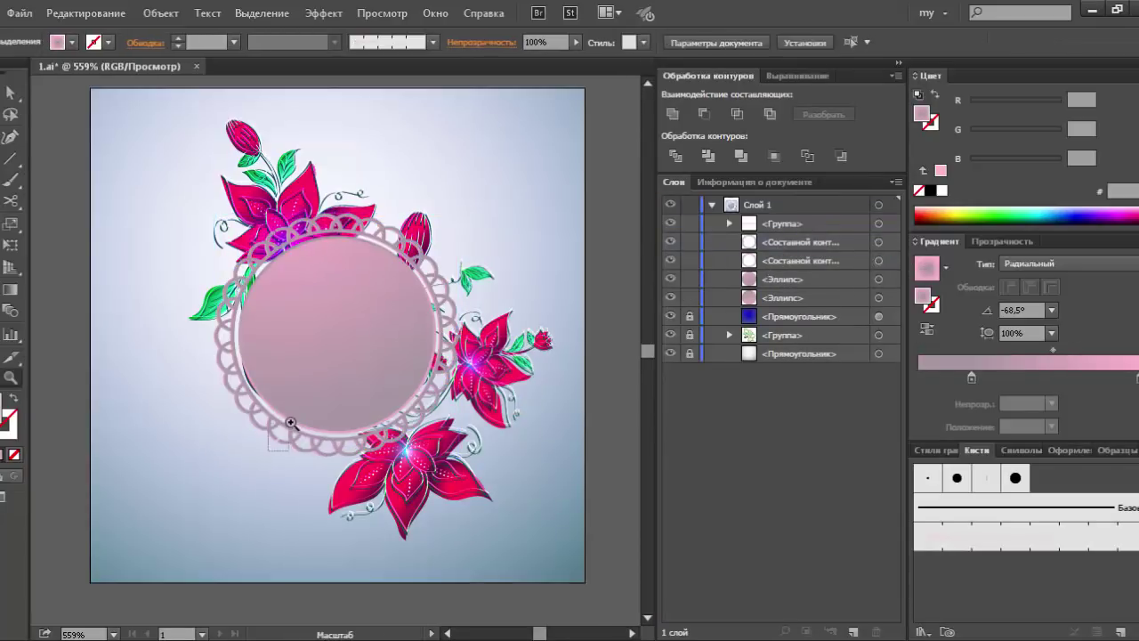
Pull lace anchors to close the gaps between lace segments near the flower.
drag(292, 419, 301, 356)
drag(384, 341, 354, 326)
mouse_move(362, 392)
mouse_down()
mouse_move(318, 391)
mouse_move(343, 339)
mouse_move(364, 427)
mouse_up()
click(364, 460)
key(ctrl+0)
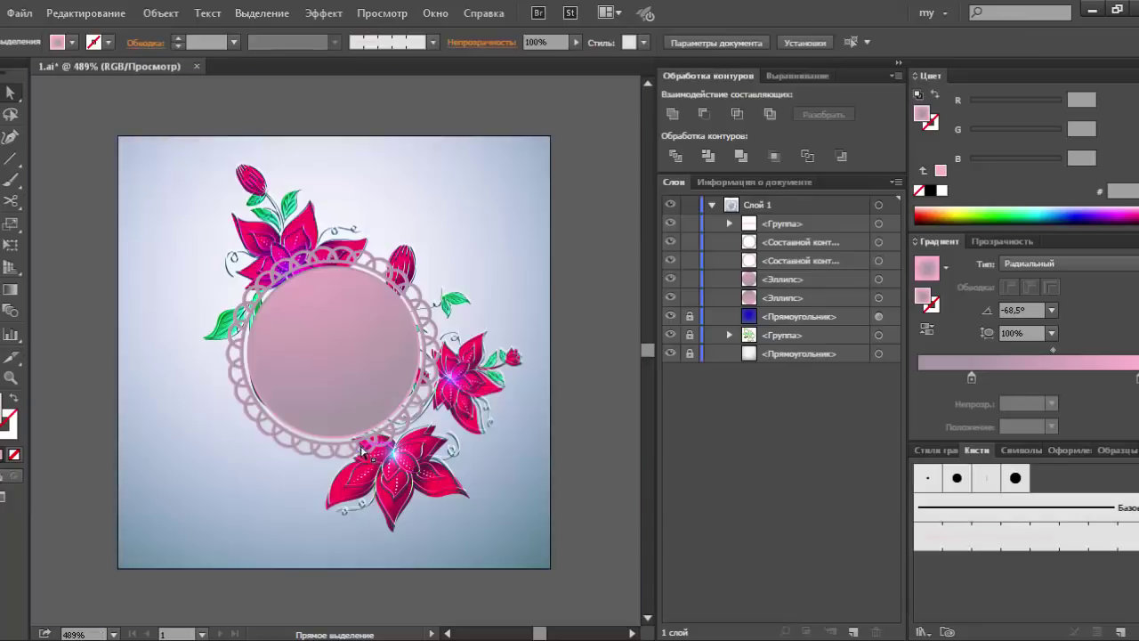
drag(405, 334, 445, 374)
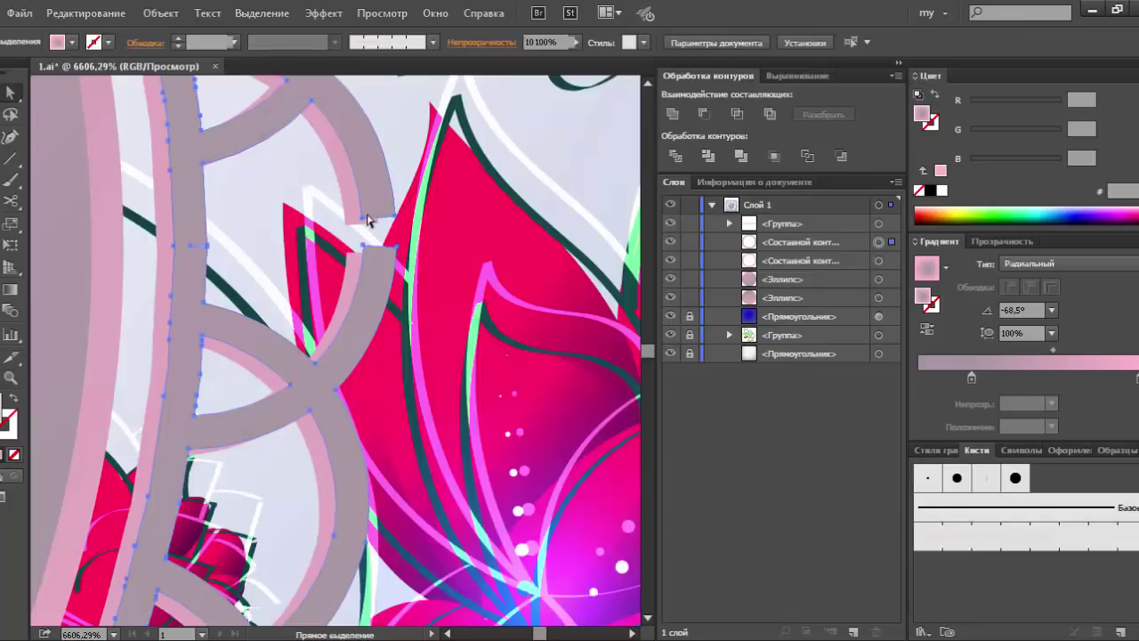
mouse_move(361, 227)
mouse_down()
mouse_move(400, 253)
mouse_move(363, 229)
mouse_move(389, 250)
mouse_up()
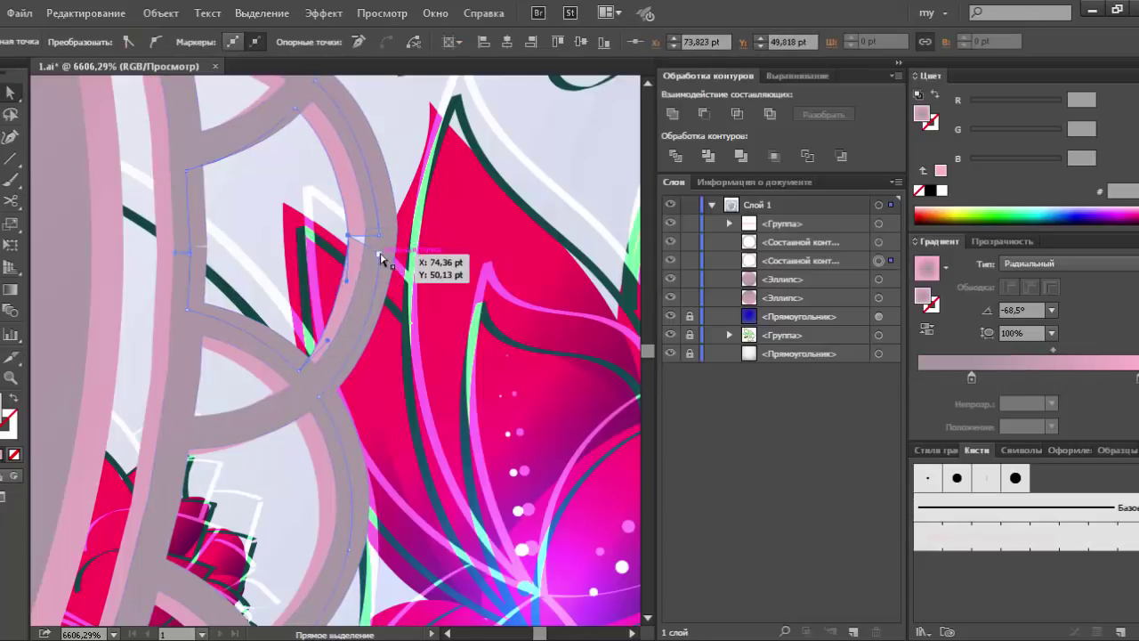
Show the lace path's anchors with Direct Selection, zoomed into the lower-left lace.
key(ctrl+0)
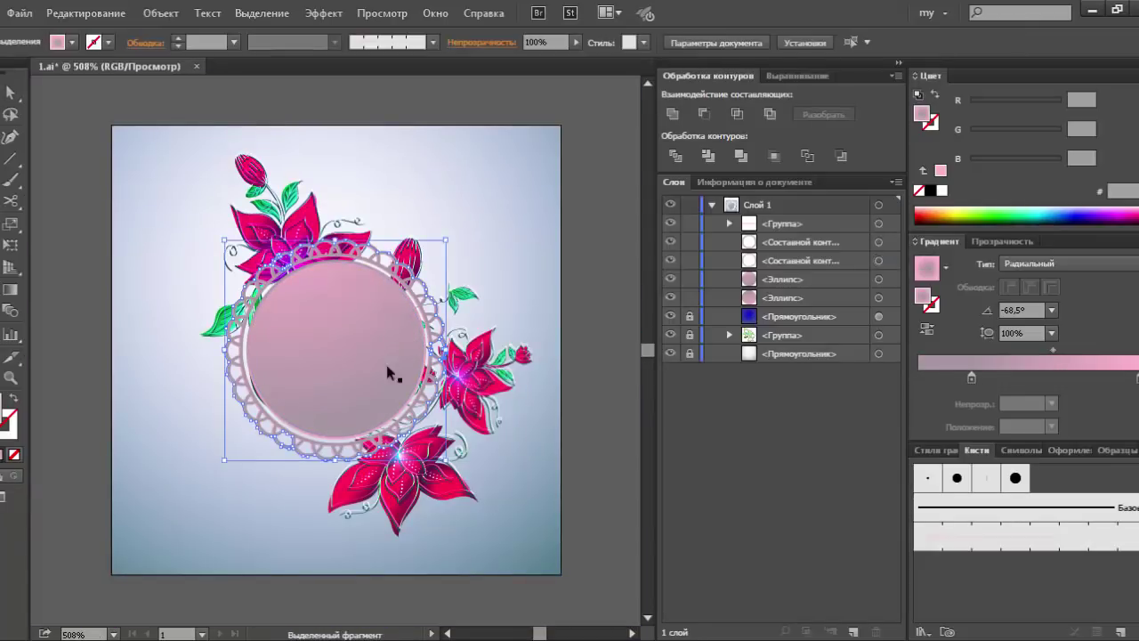
drag(387, 365, 439, 362)
key(a)
click(401, 344)
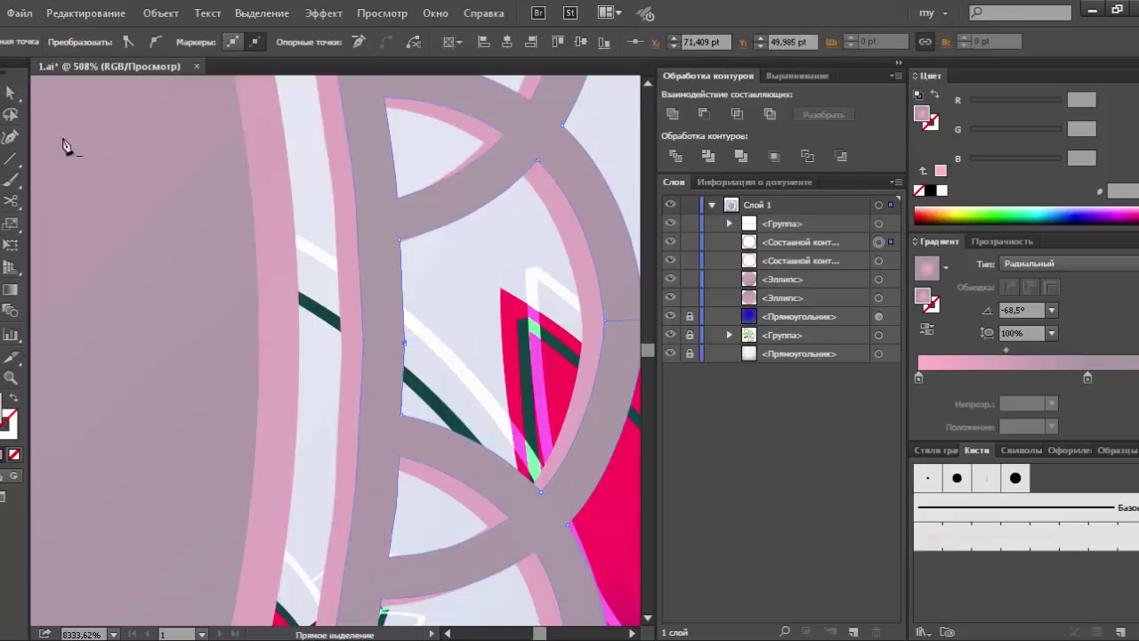
key(ctrl+0)
click(531, 467)
key(z)
drag(223, 370, 328, 458)
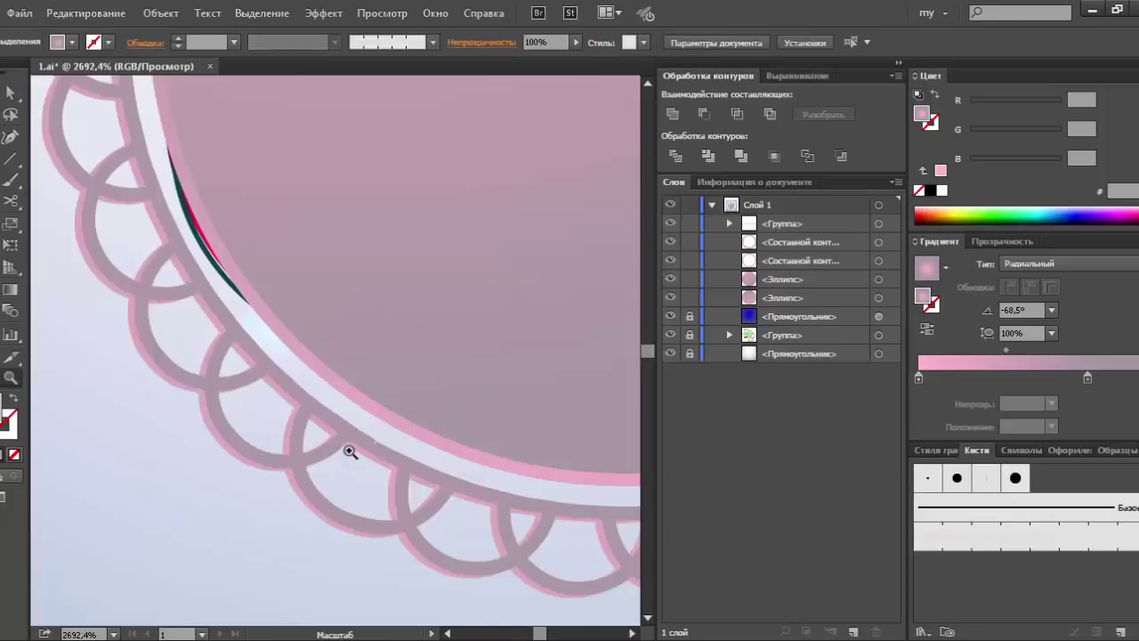
key(a)
click(378, 451)
Move an anchor on the lace edge to reshape it, then review the lower lace edge.
key(minus)
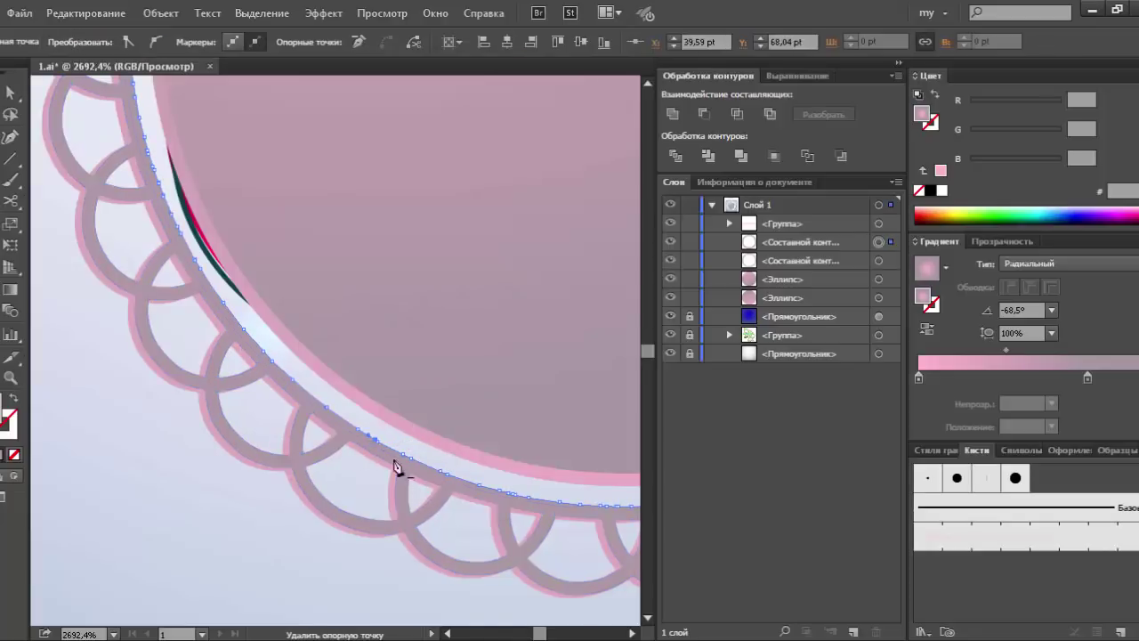
key(ctrl+0)
key(v)
click(61, 210)
key(z)
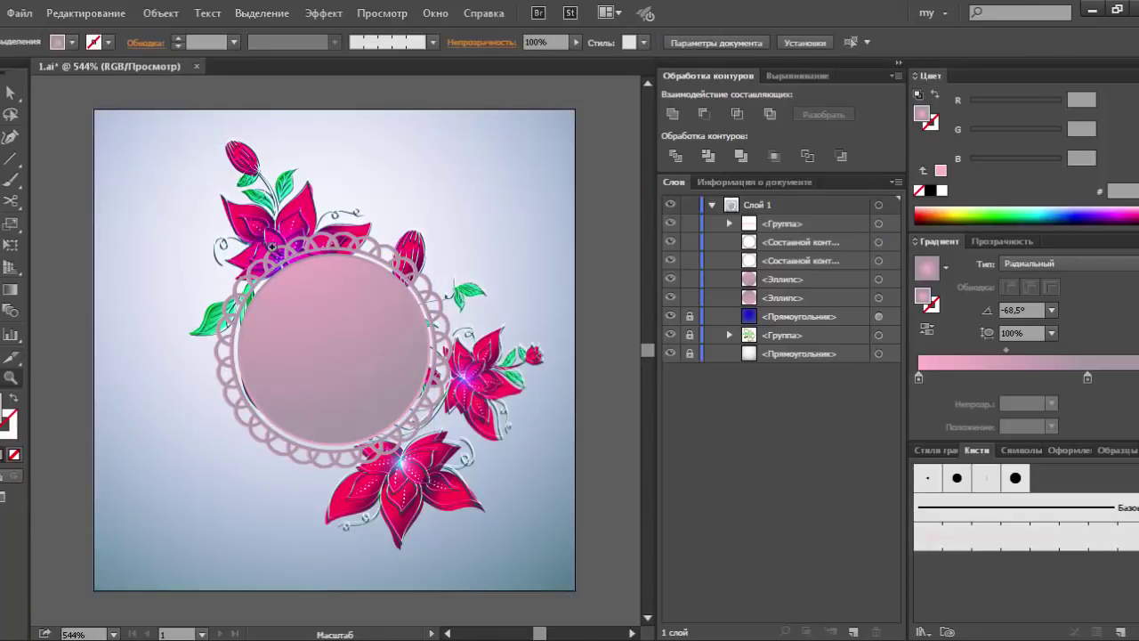
drag(236, 248, 277, 286)
key(a)
drag(305, 189, 292, 193)
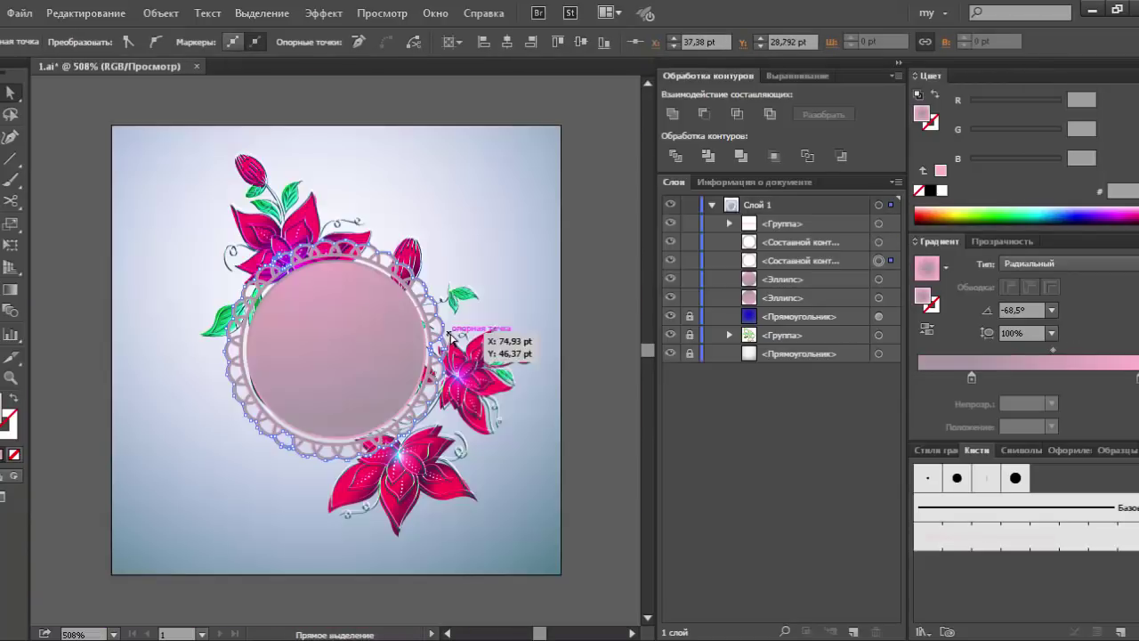
key(ctrl+0)
scroll(602, 338, up, 5)
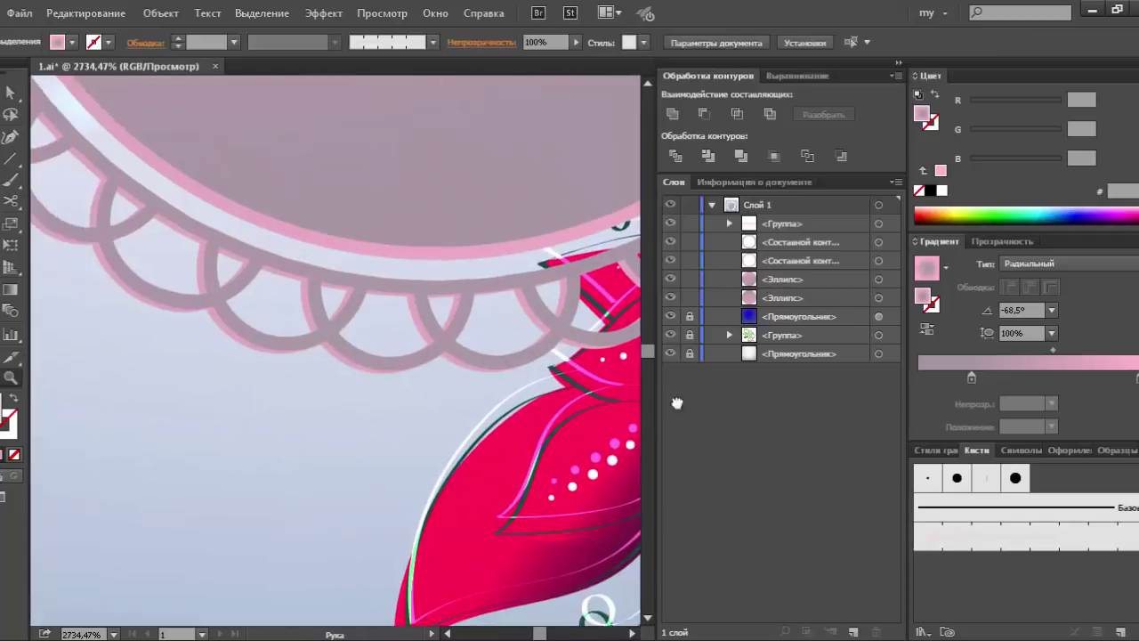
drag(255, 323, 391, 427)
scroll(390, 427, down, 2)
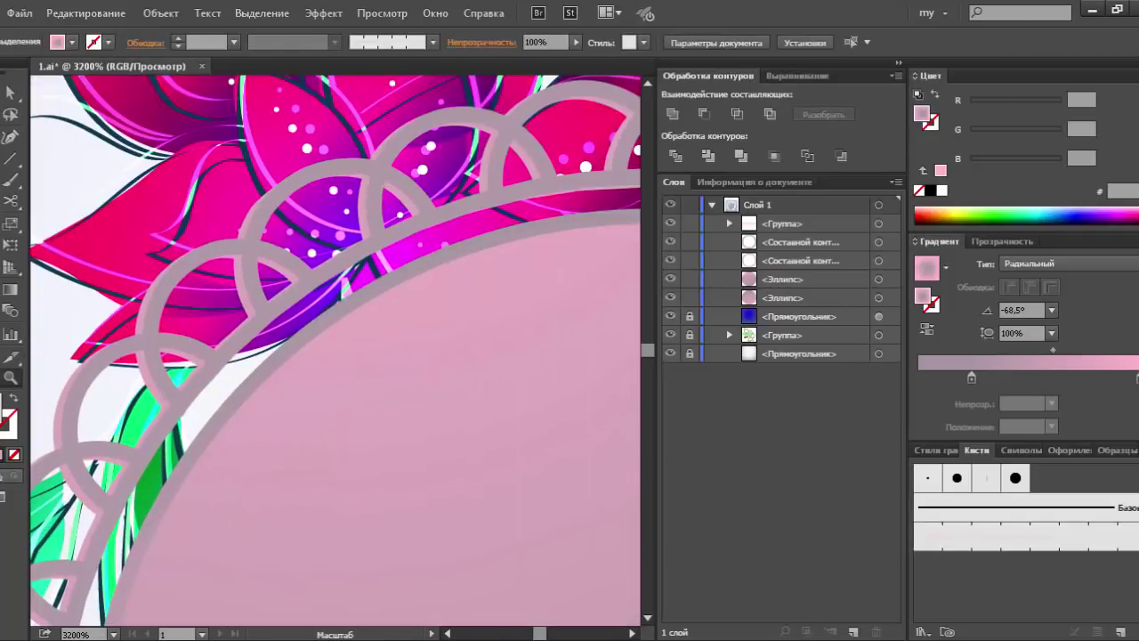
scroll(189, 270, down, 3)
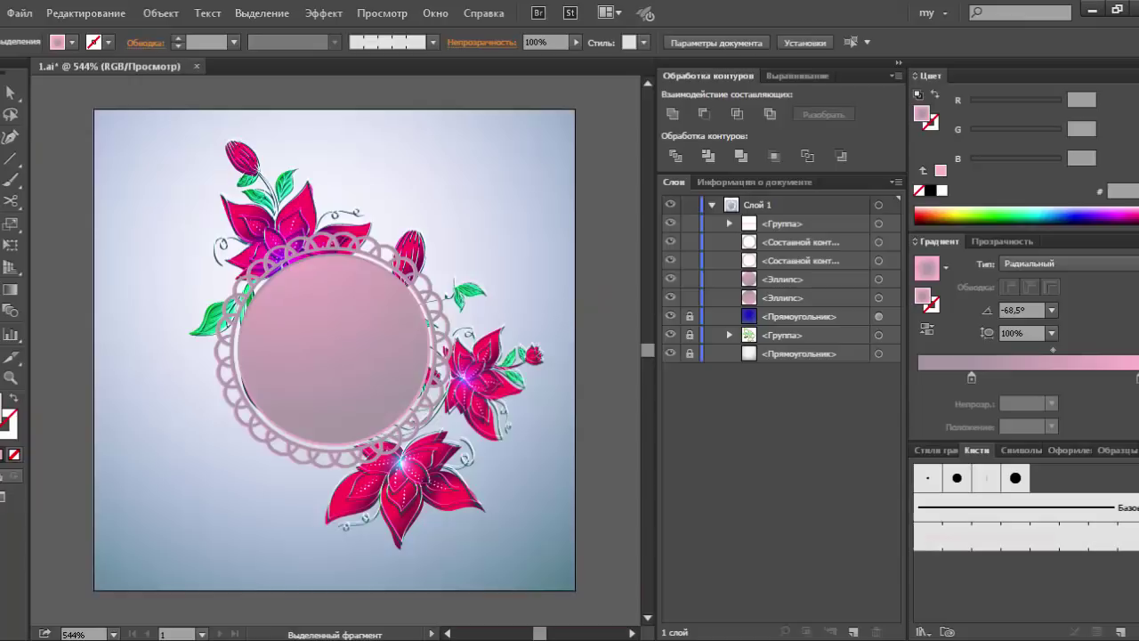
Add a gradient stop at 77.34% and shift the midpoint to 80.48%.
key(y)
click(388, 338)
click(1094, 377)
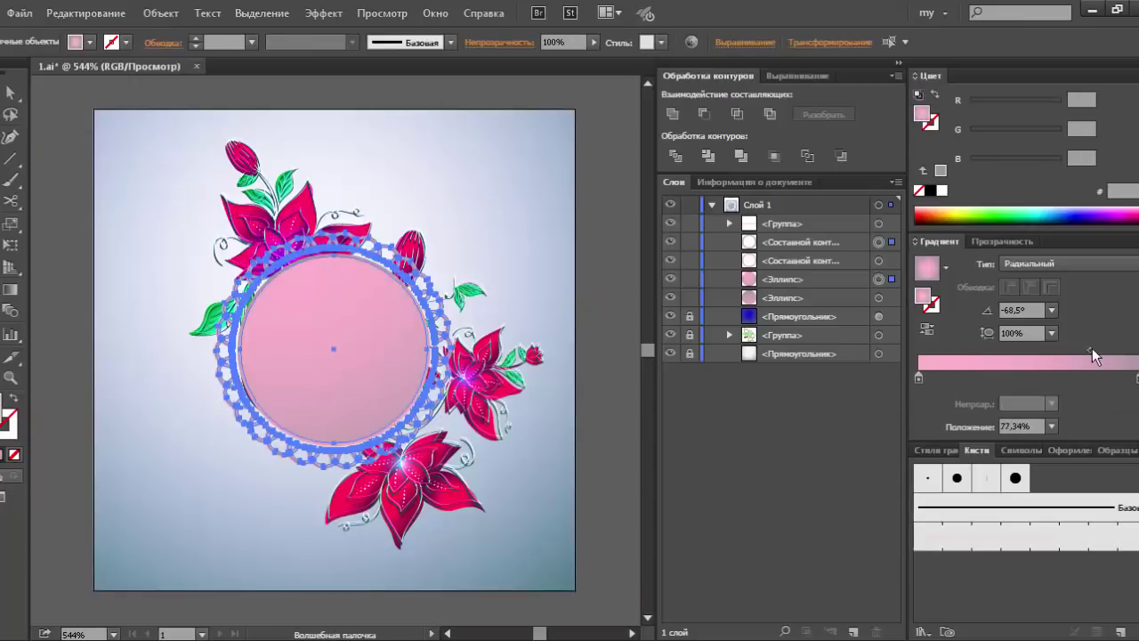
drag(1092, 348, 1097, 349)
click(612, 339)
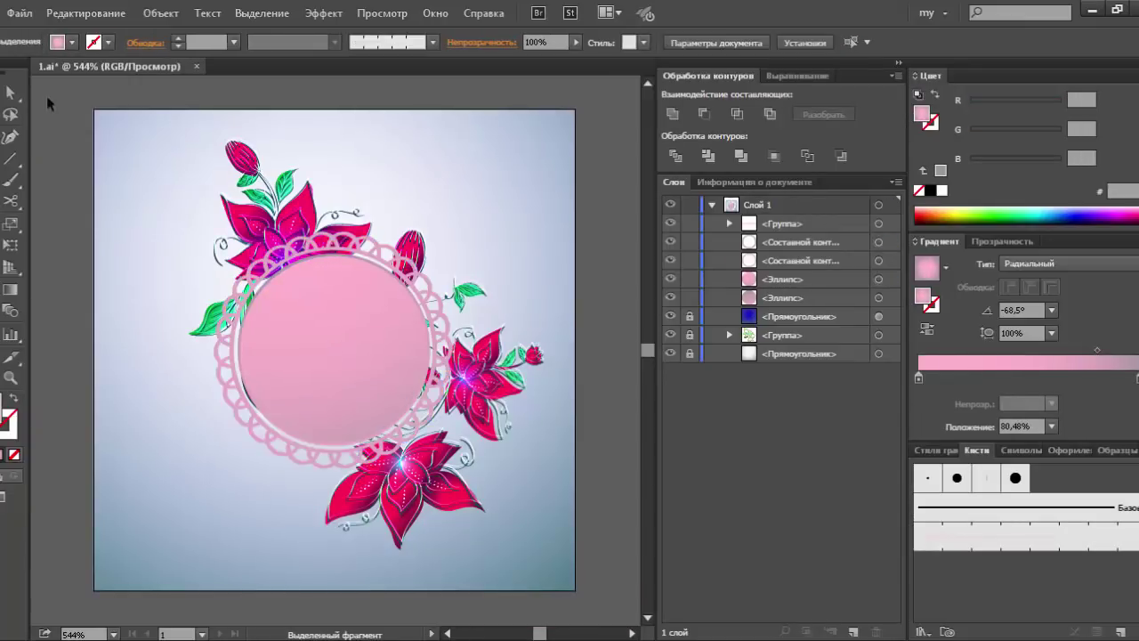
Change the gradient's left colour stop to bright cyan blue.
click(11, 114)
click(415, 345)
click(920, 380)
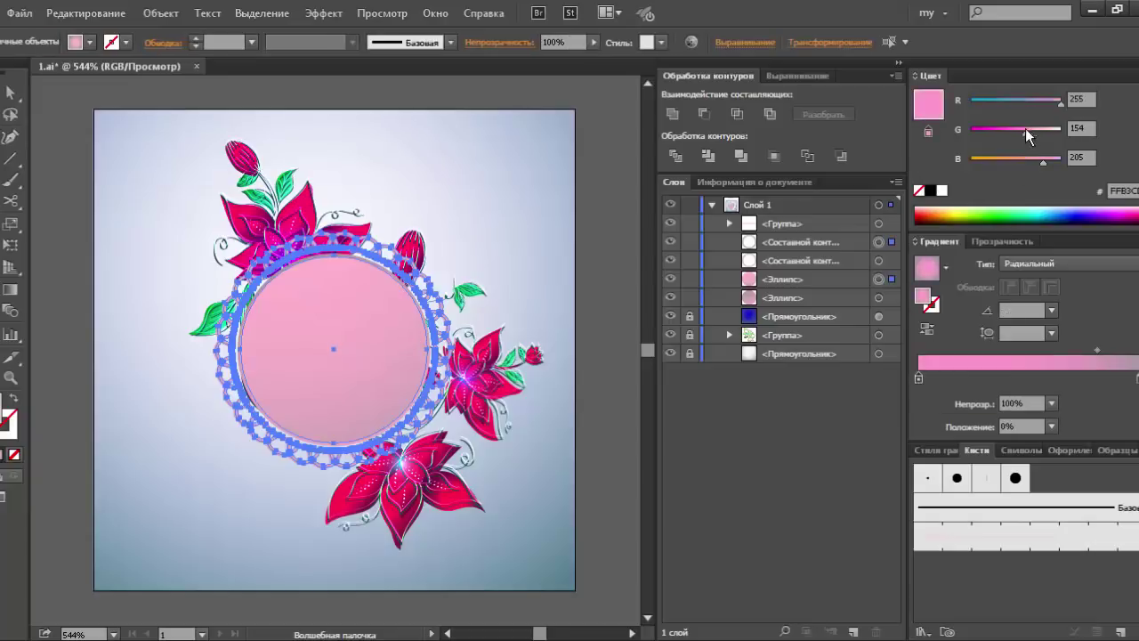
drag(1026, 128, 1015, 133)
mouse_move(1071, 207)
mouse_down()
mouse_move(1050, 206)
mouse_move(1064, 206)
mouse_up()
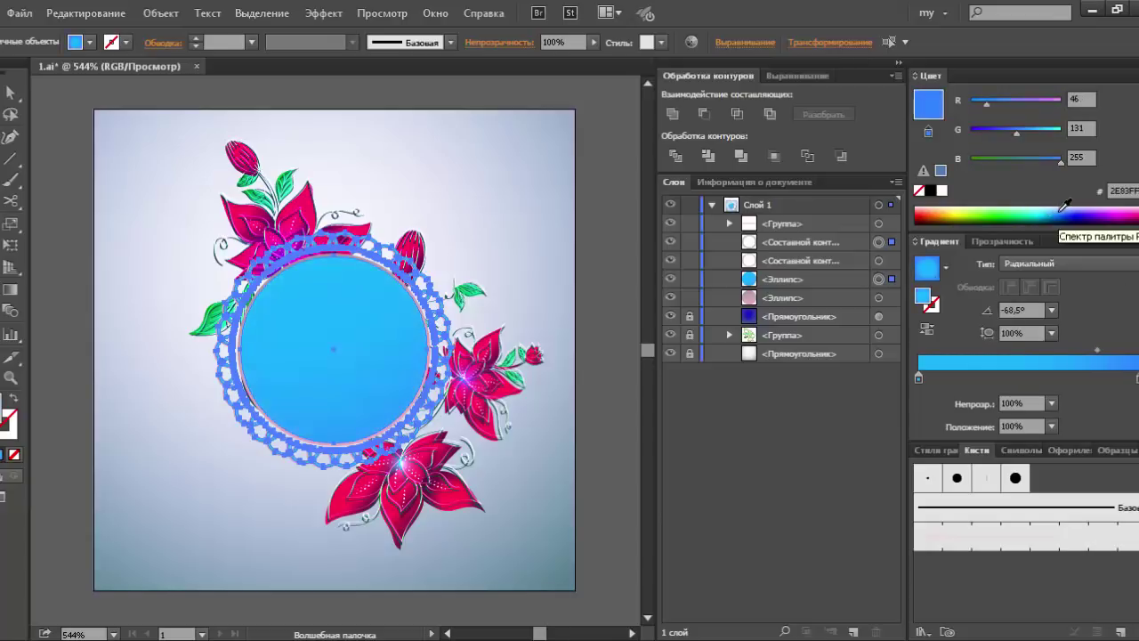
click(629, 242)
Apply the blue circle's gradient to the lace frame and pink circle with the Eyedropper.
click(879, 297)
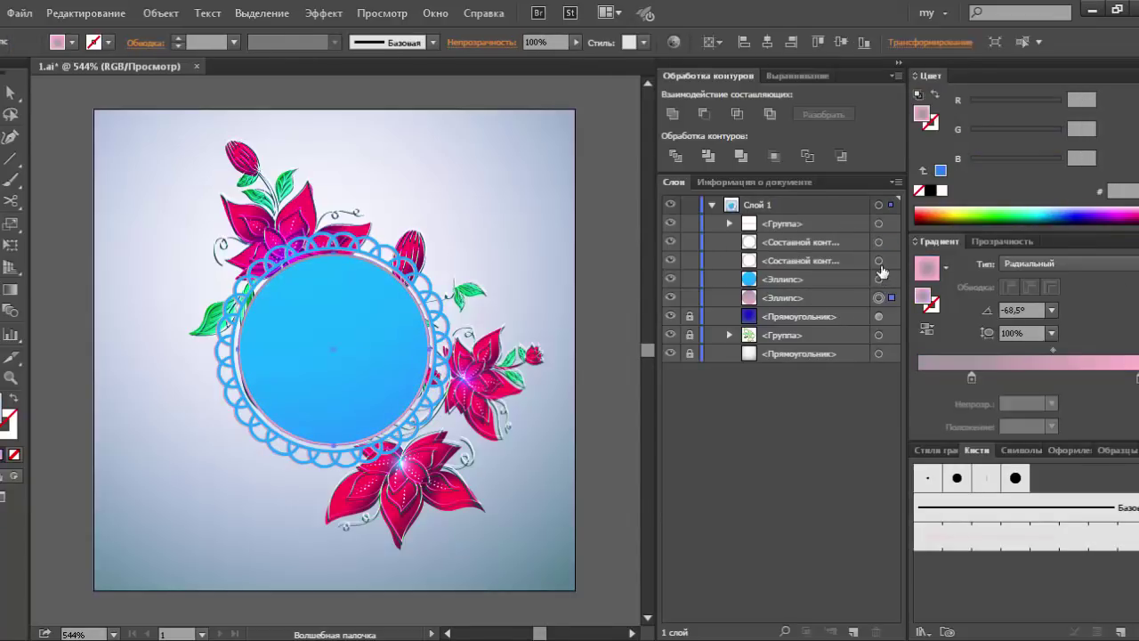
shift+click(879, 260)
key(i)
click(369, 354)
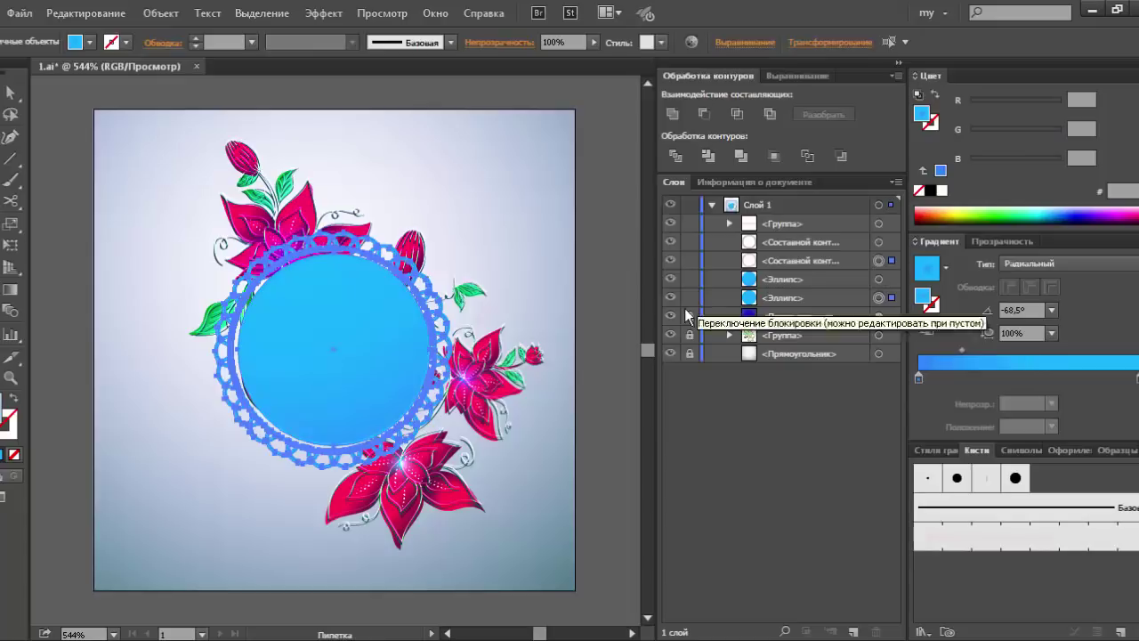
click(606, 320)
Lighten the blue circle's outer gradient stop by raising green to 217.
click(879, 297)
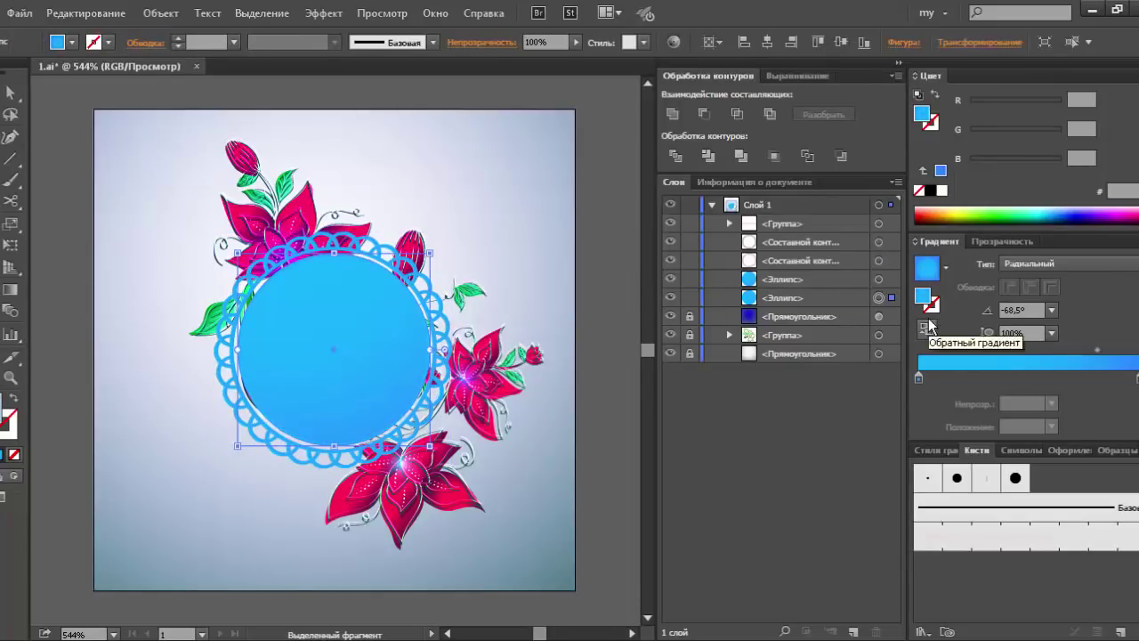
click(1127, 380)
click(1000, 104)
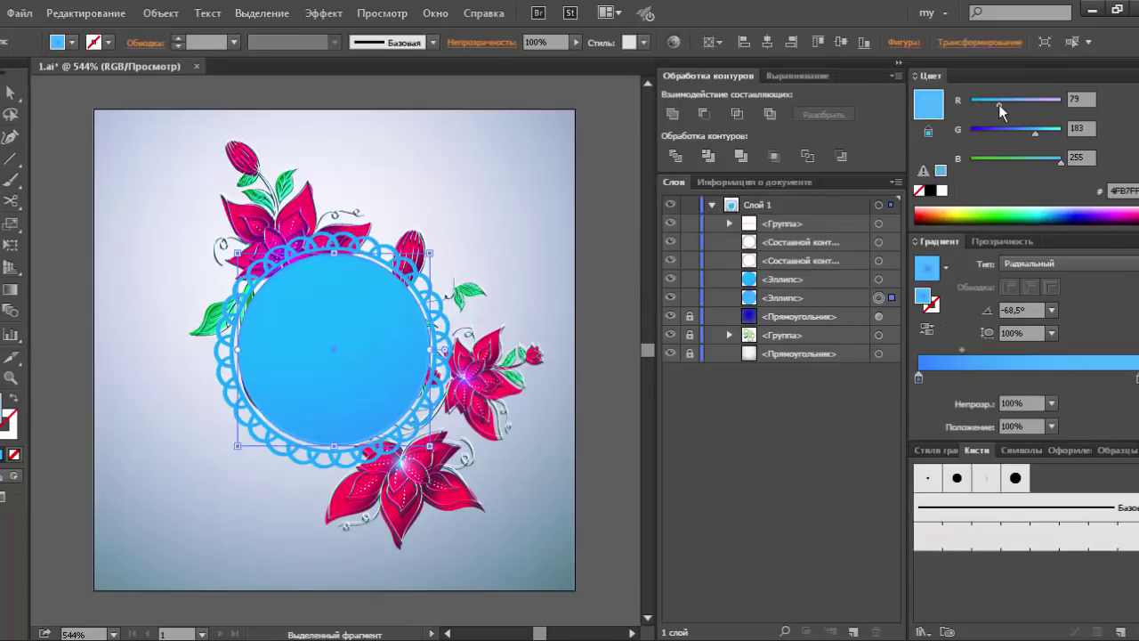
click(1049, 132)
Unlock all the locked background objects.
click(879, 261)
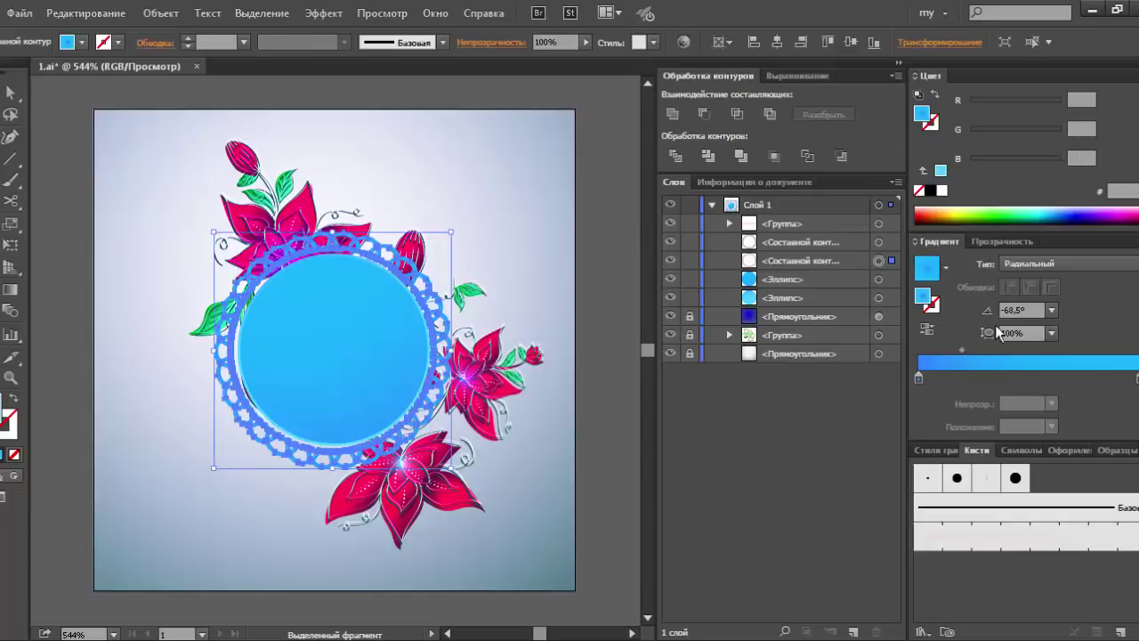
click(621, 256)
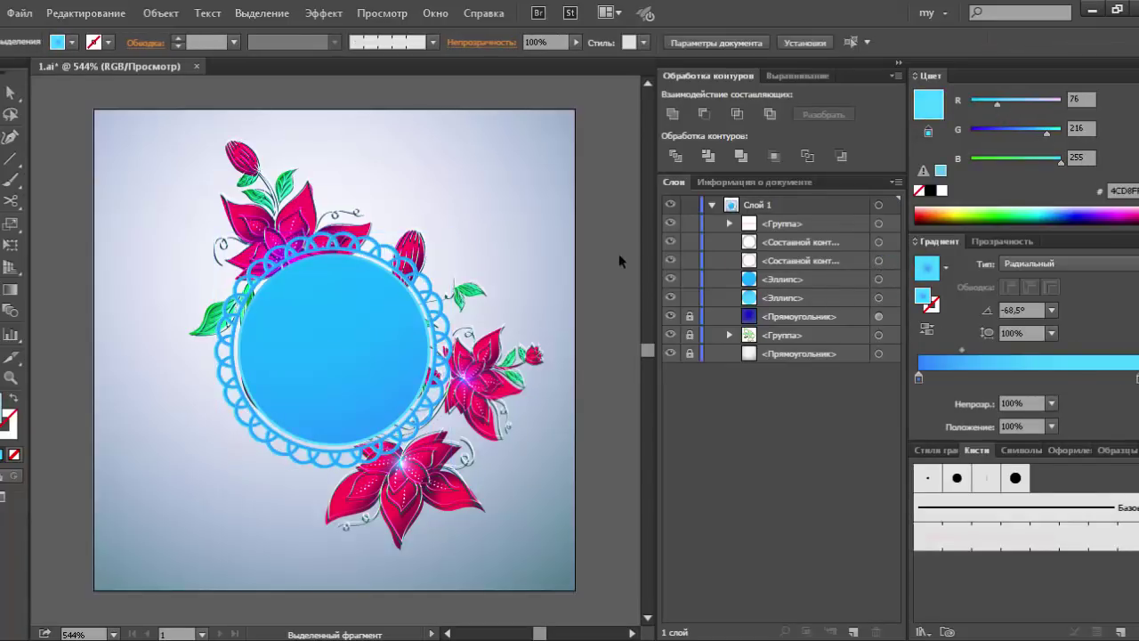
key(ctrl+alt+2)
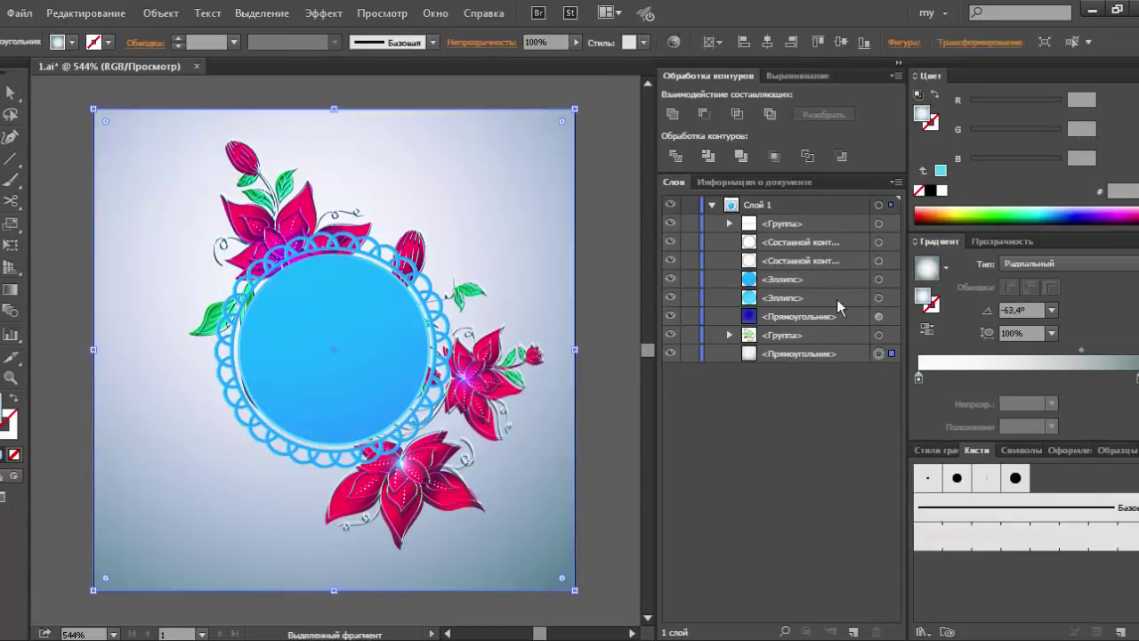
Recolour the background rectangle's gradient stop to a grey-blue tone.
click(879, 316)
click(918, 377)
click(941, 170)
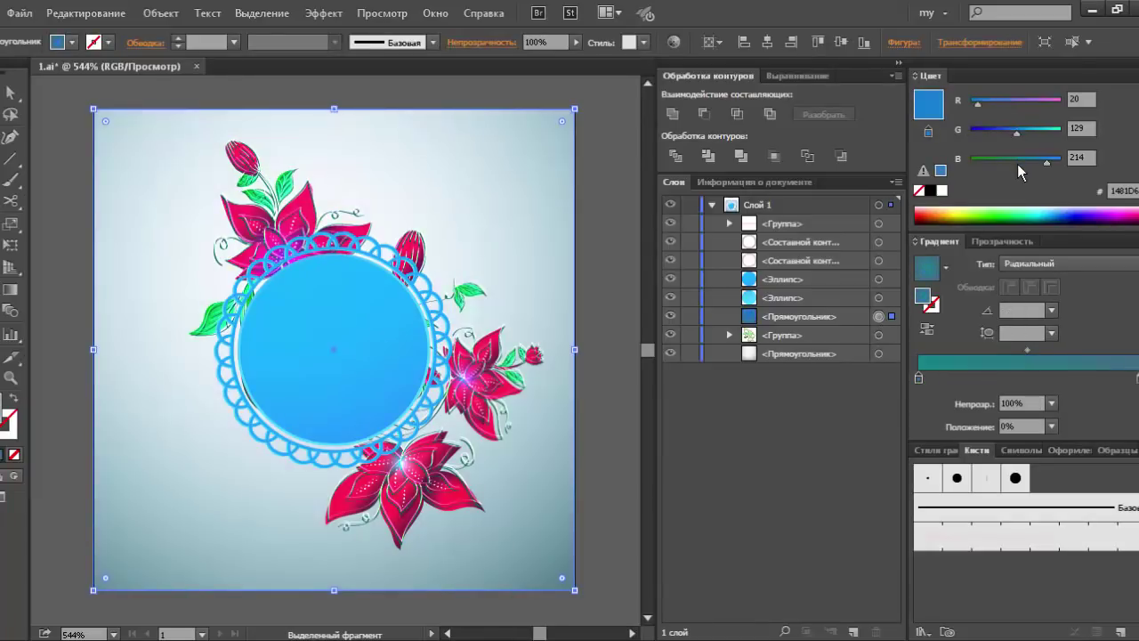
click(1012, 101)
click(673, 316)
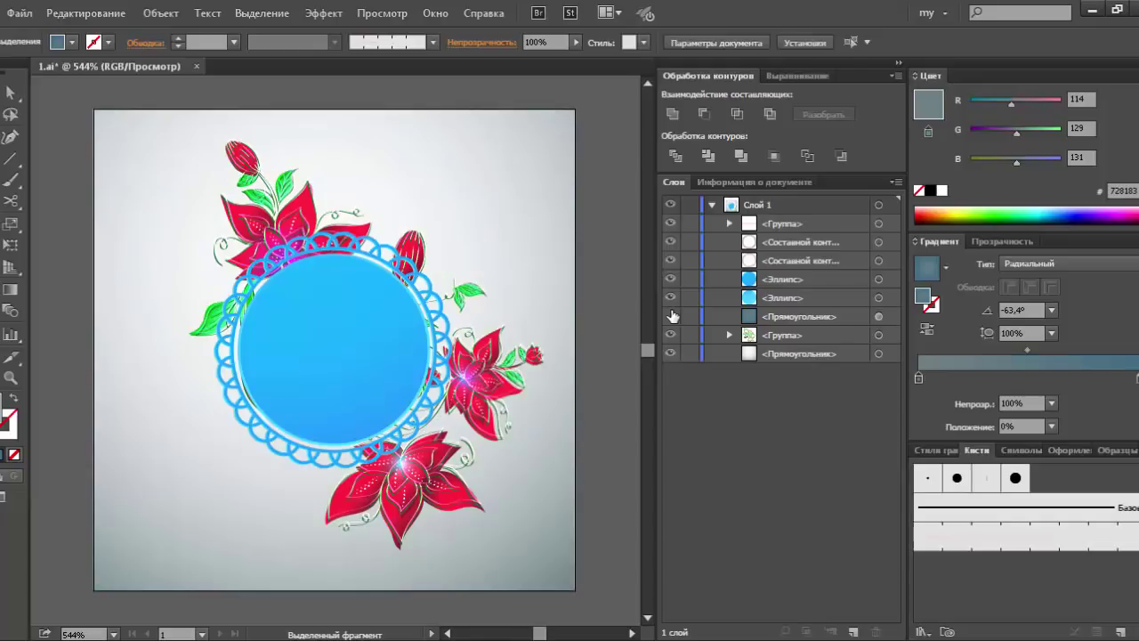
Move the rectangle above the frame layers, set Overlay (Перекрытие) blending and a strong blue.
drag(775, 313, 775, 239)
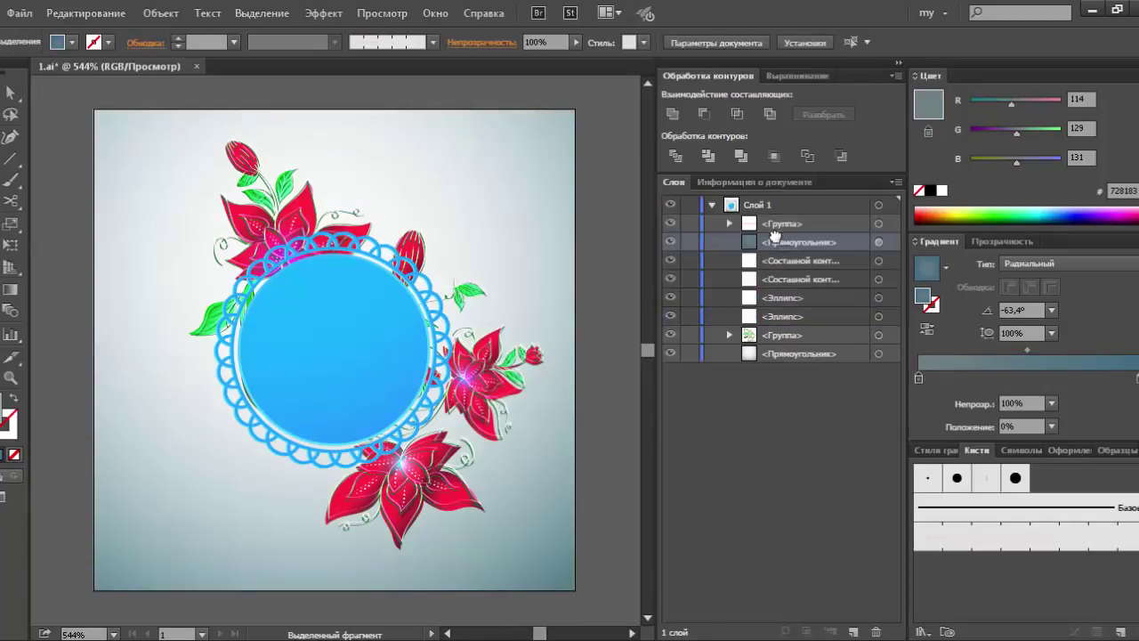
click(879, 241)
click(1003, 242)
click(970, 264)
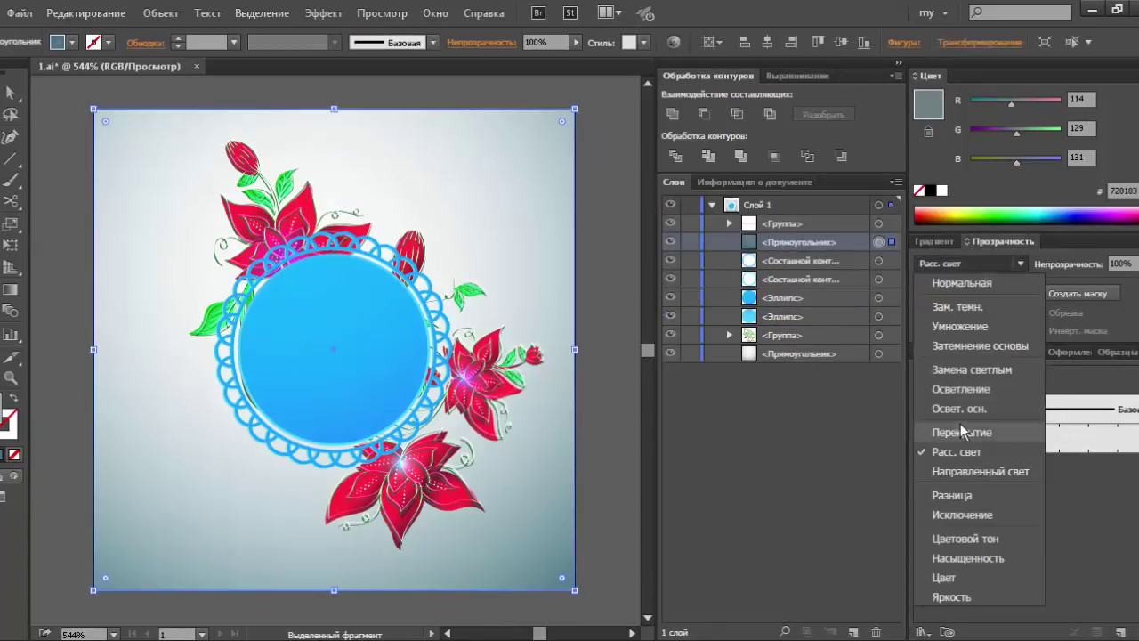
click(967, 434)
mouse_move(1021, 203)
mouse_down()
mouse_move(1104, 208)
mouse_move(1077, 210)
mouse_up()
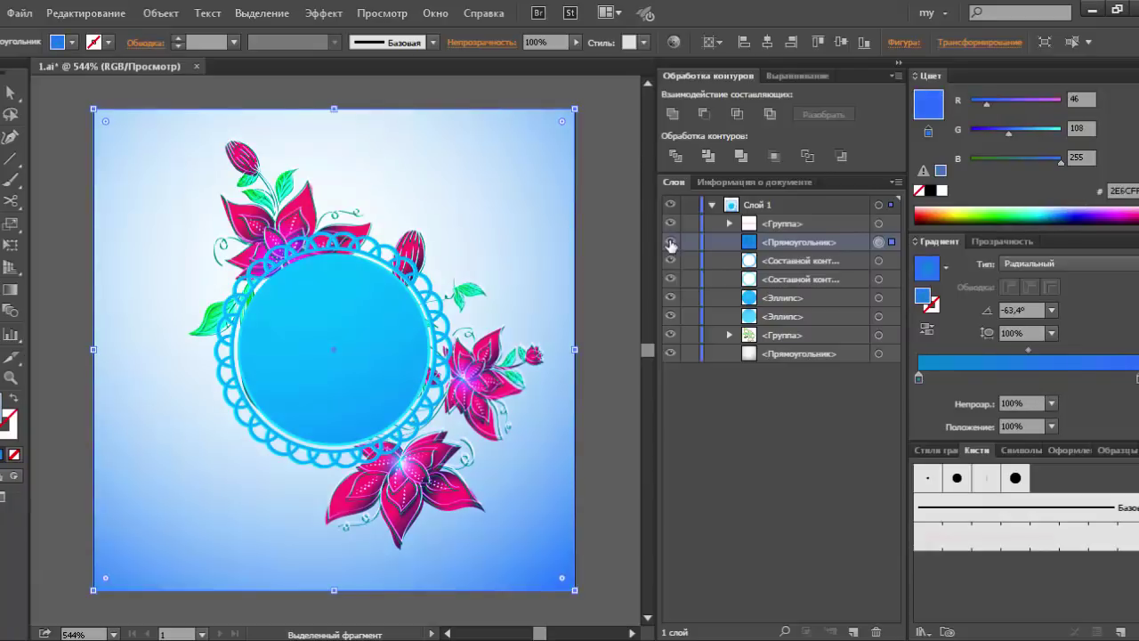
Lock both background rectangles and hide the blue overlay rectangle.
click(690, 241)
click(689, 353)
click(670, 241)
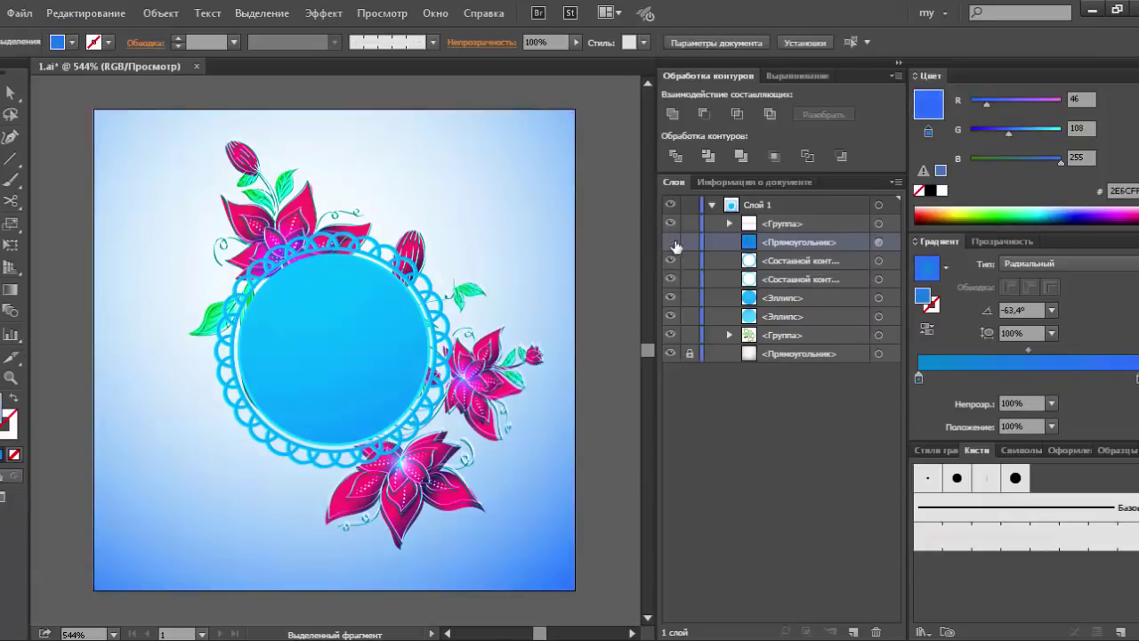
click(480, 392)
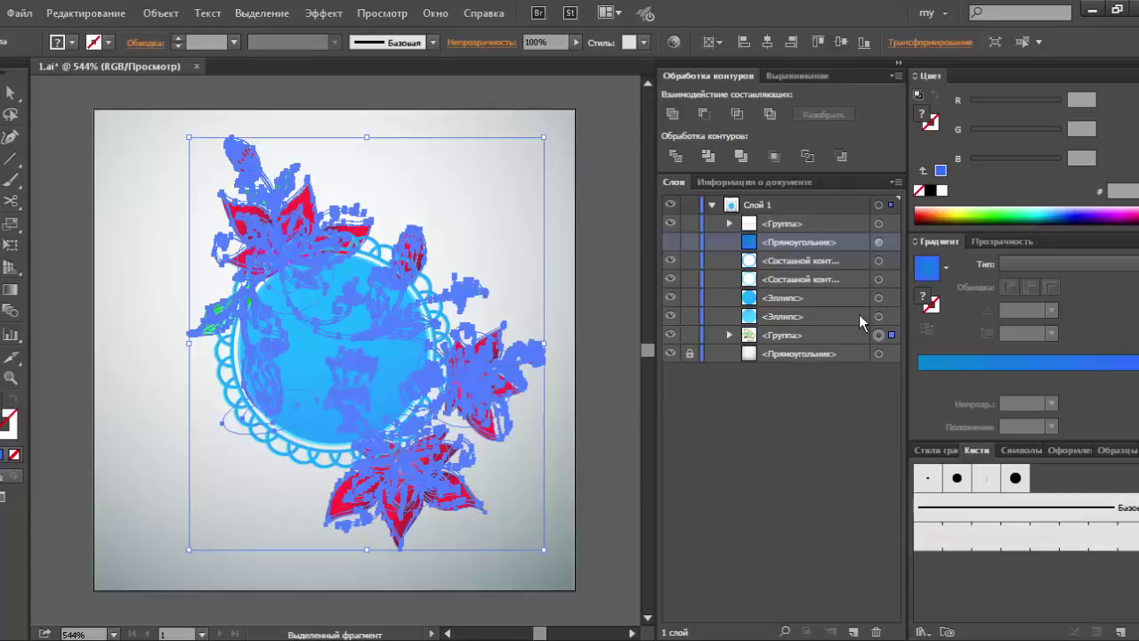
Group the two lace ring shapes and duplicate the group.
click(878, 260)
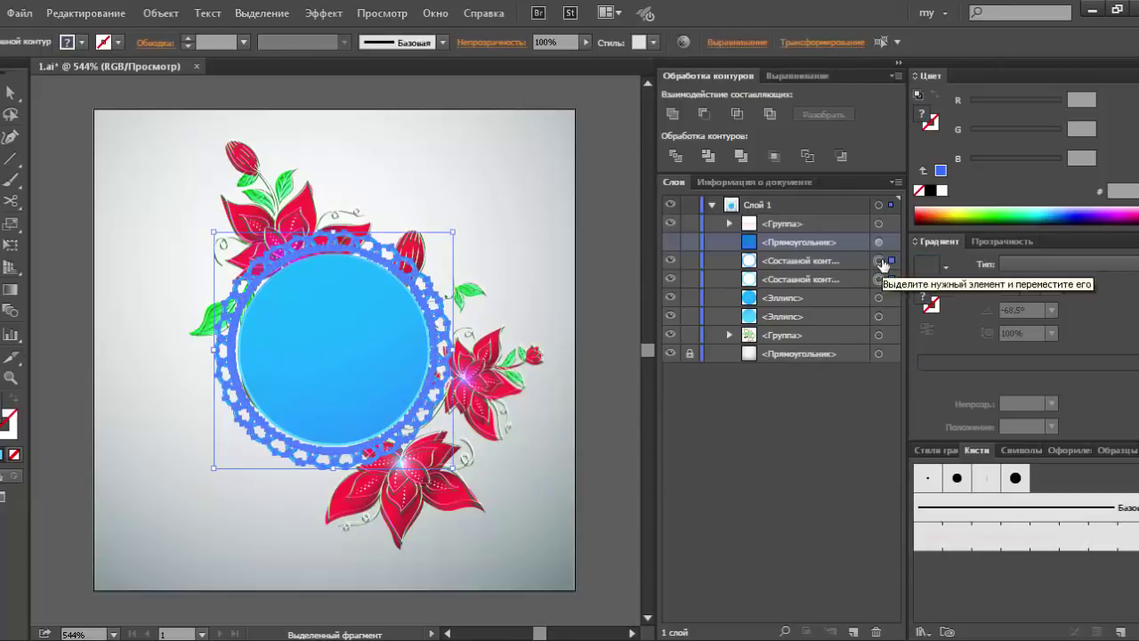
key(ctrl+g)
click(621, 303)
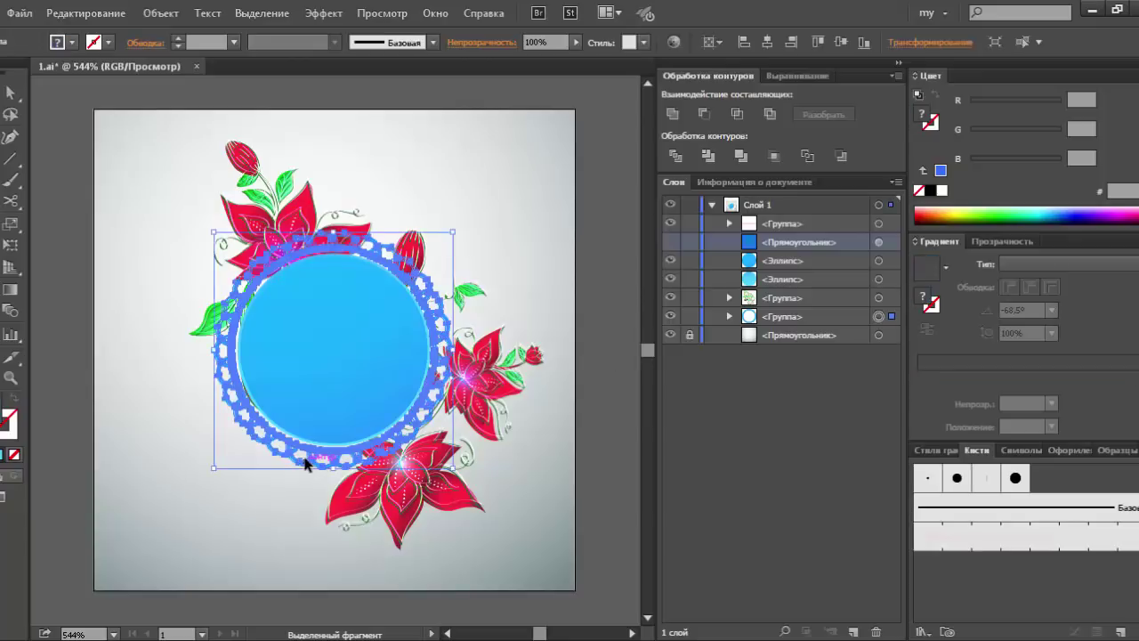
drag(302, 460, 331, 470)
Erase the top arc of the ring copy with the Eraser tool.
drag(12, 201, 48, 196)
drag(257, 173, 427, 372)
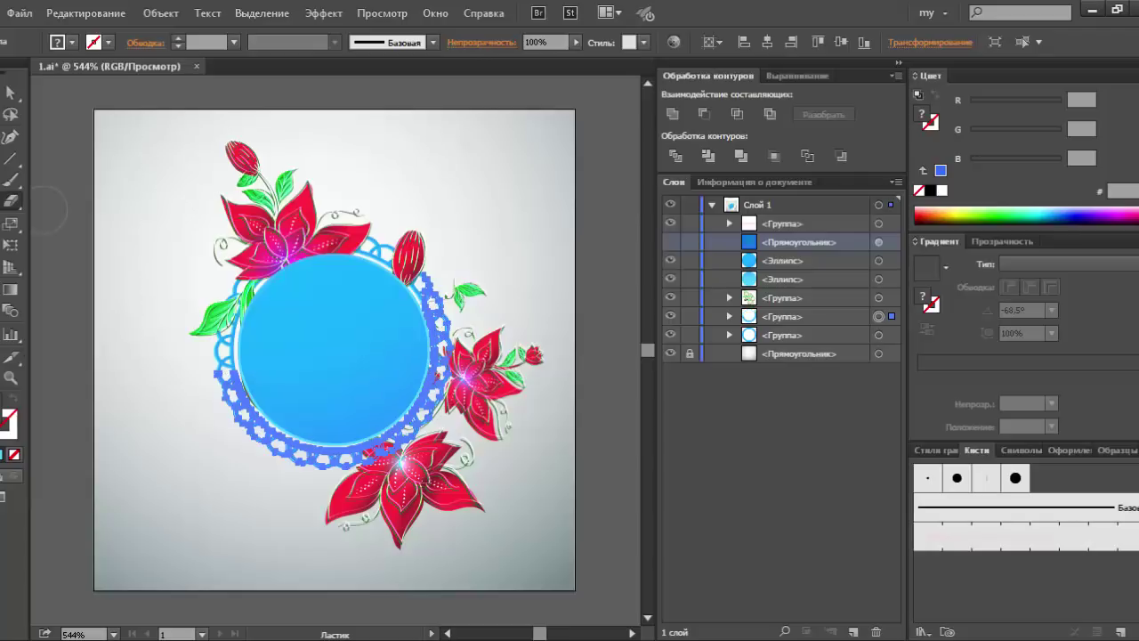
click(71, 232)
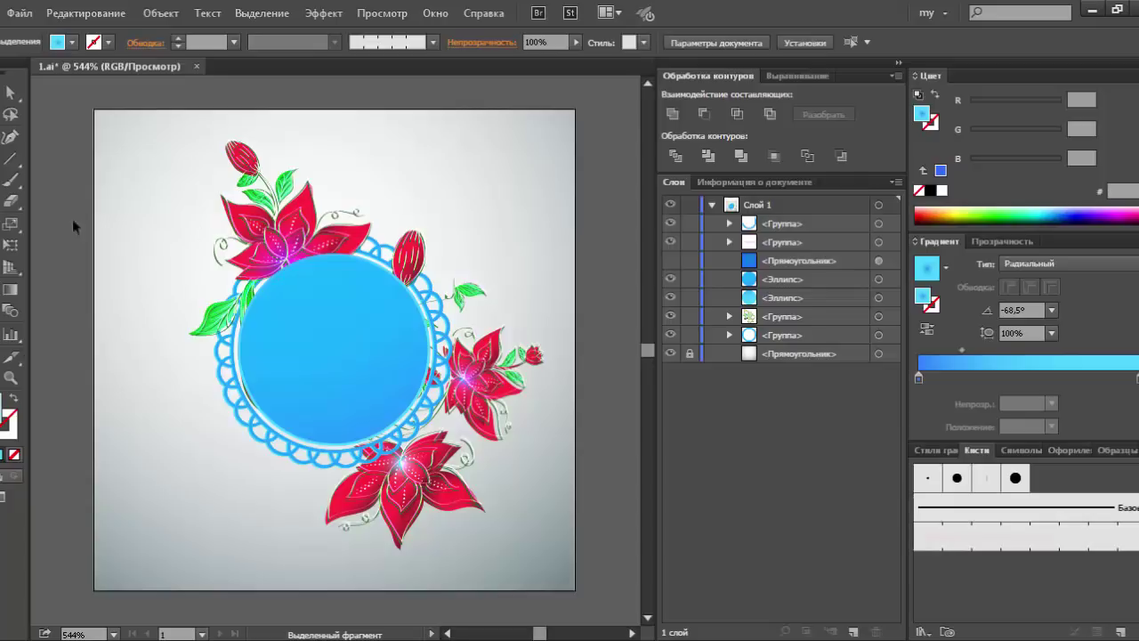
Duplicate the flower cluster, scale it down, rotate it, and place it beside the ring's left side.
drag(223, 227, 124, 200)
drag(421, 552, 260, 360)
drag(267, 133, 263, 139)
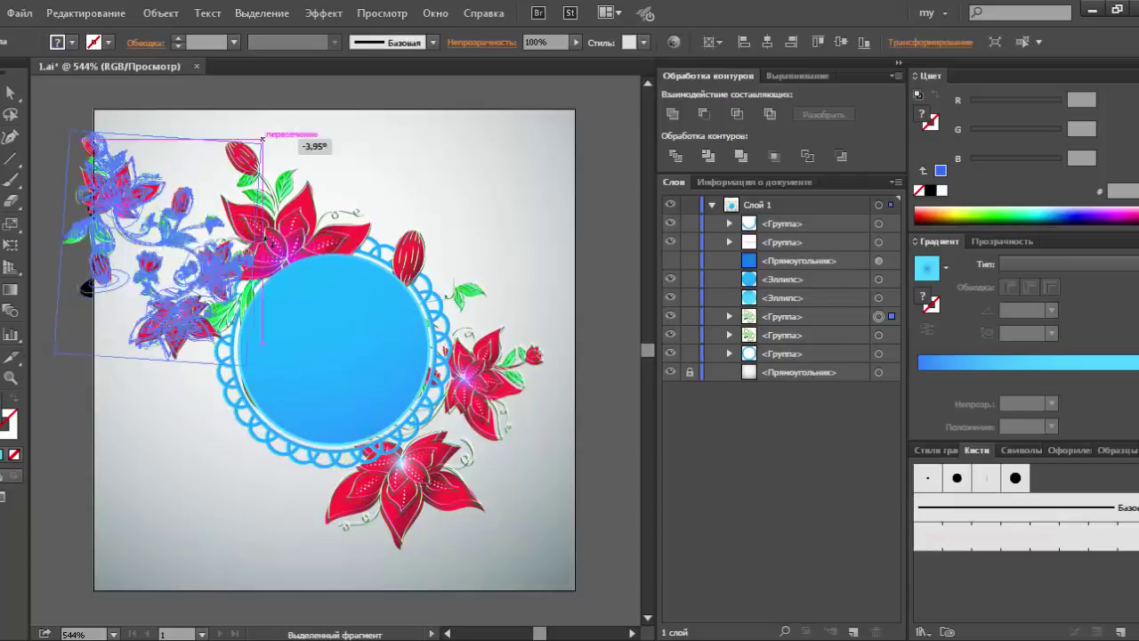
click(43, 405)
drag(176, 301, 281, 459)
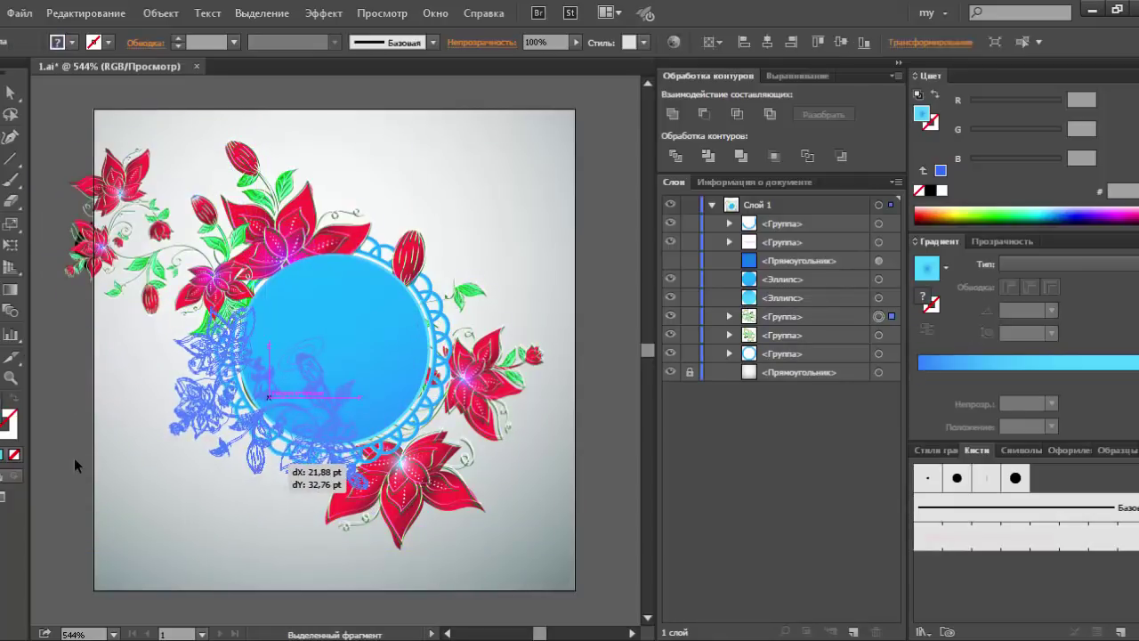
Copy a flower cluster to the upper right, rotating and positioning it along the ring.
drag(221, 420, 395, 286)
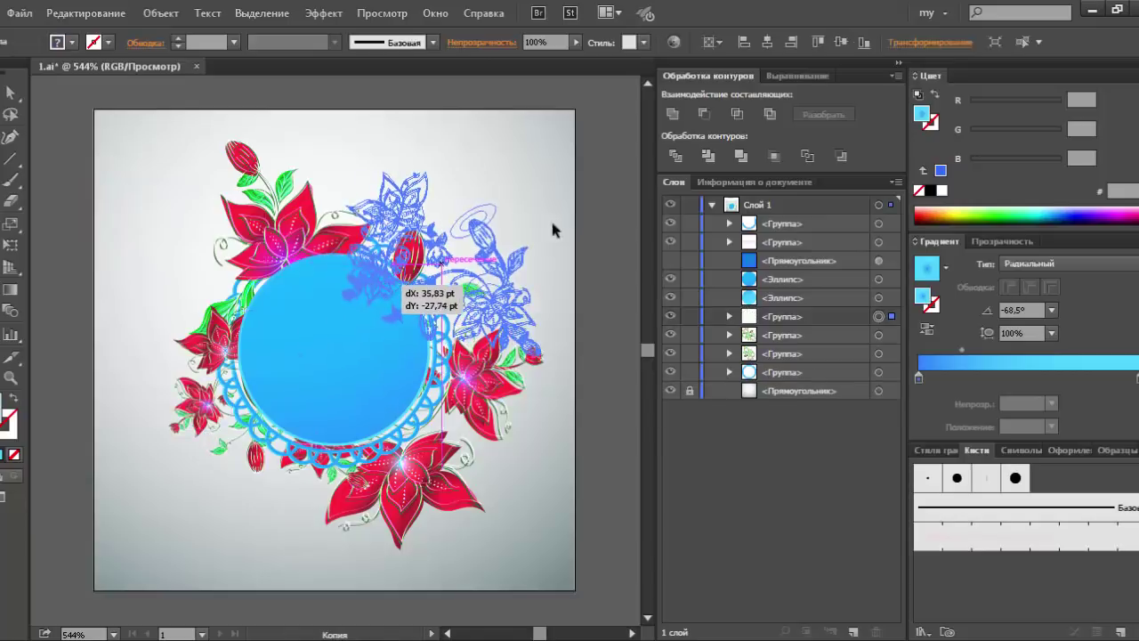
drag(552, 229, 553, 230)
click(616, 174)
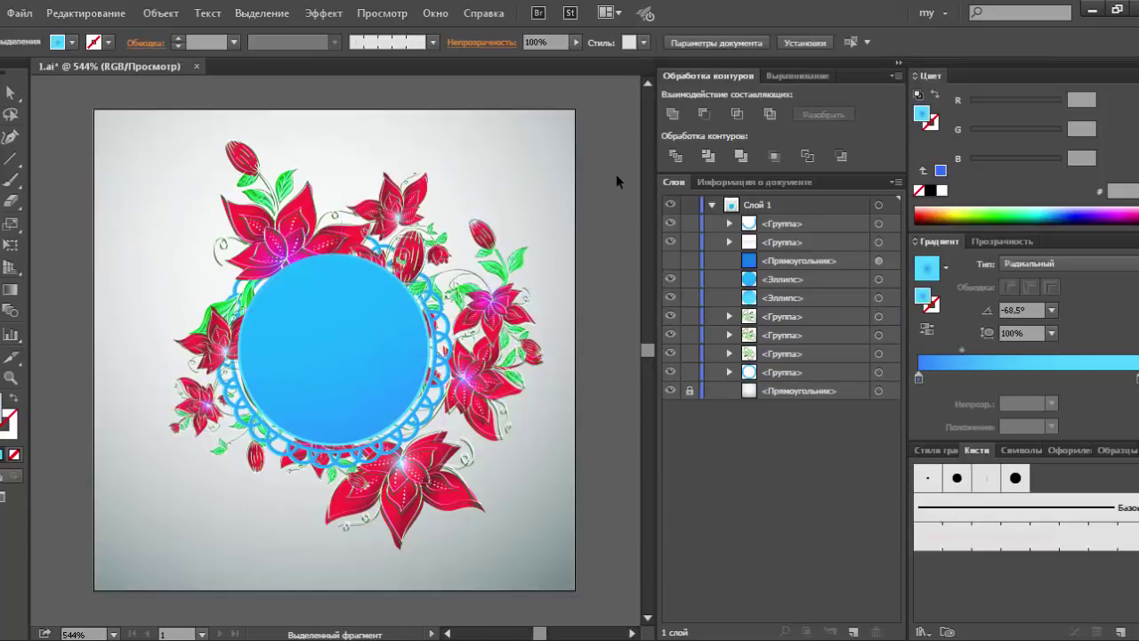
click(419, 185)
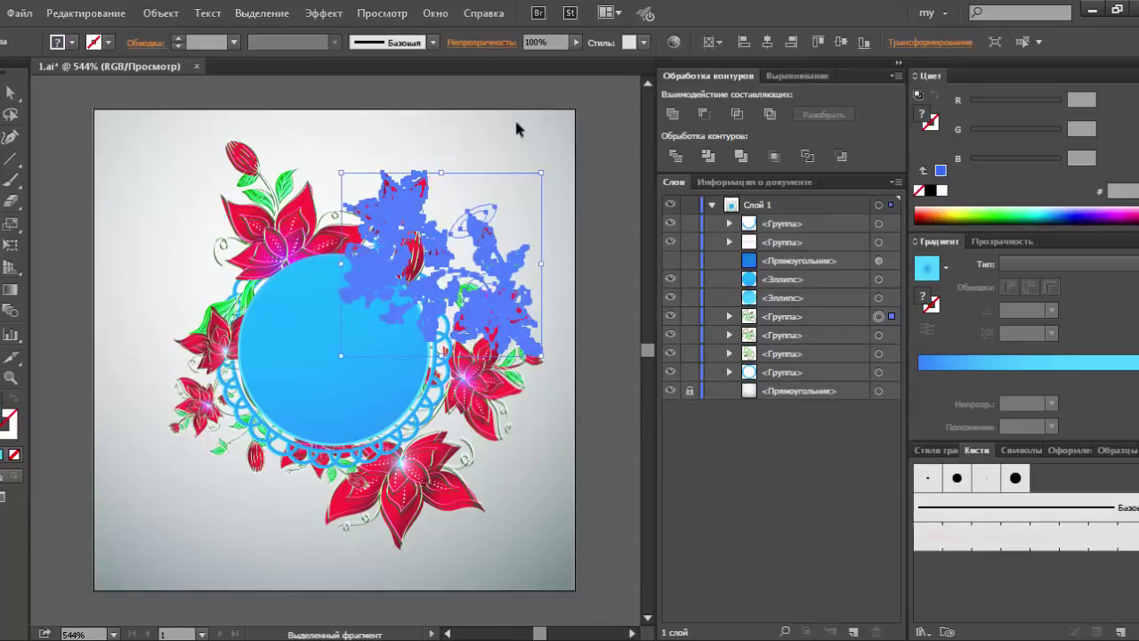
drag(547, 166, 611, 217)
click(591, 228)
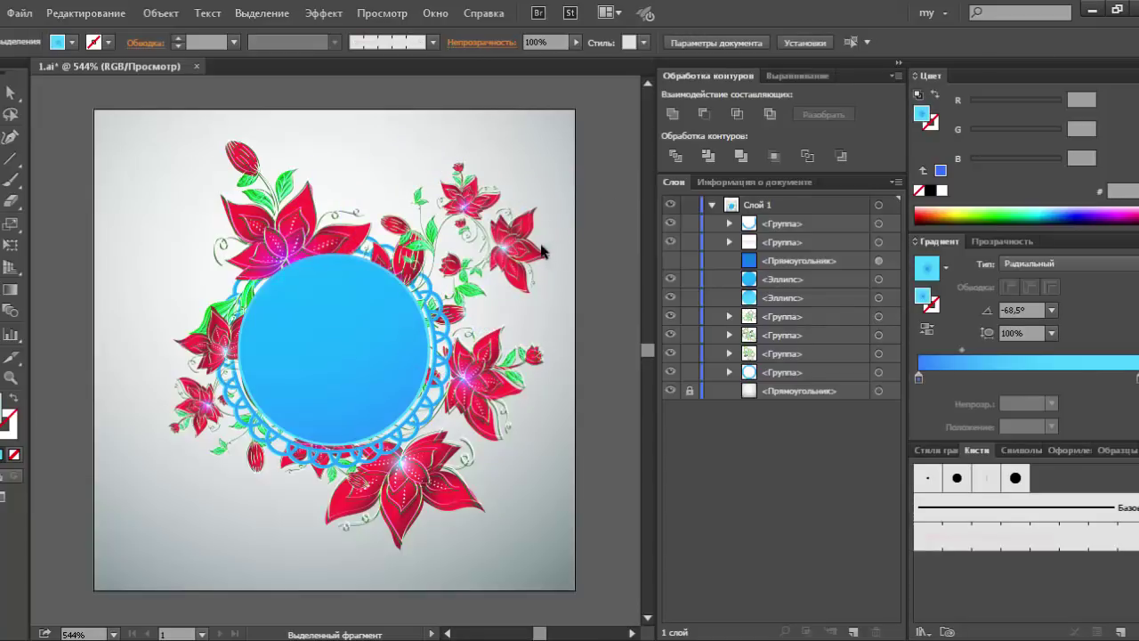
mouse_move(543, 252)
mouse_down()
mouse_move(607, 230)
mouse_move(591, 206)
mouse_up()
click(591, 204)
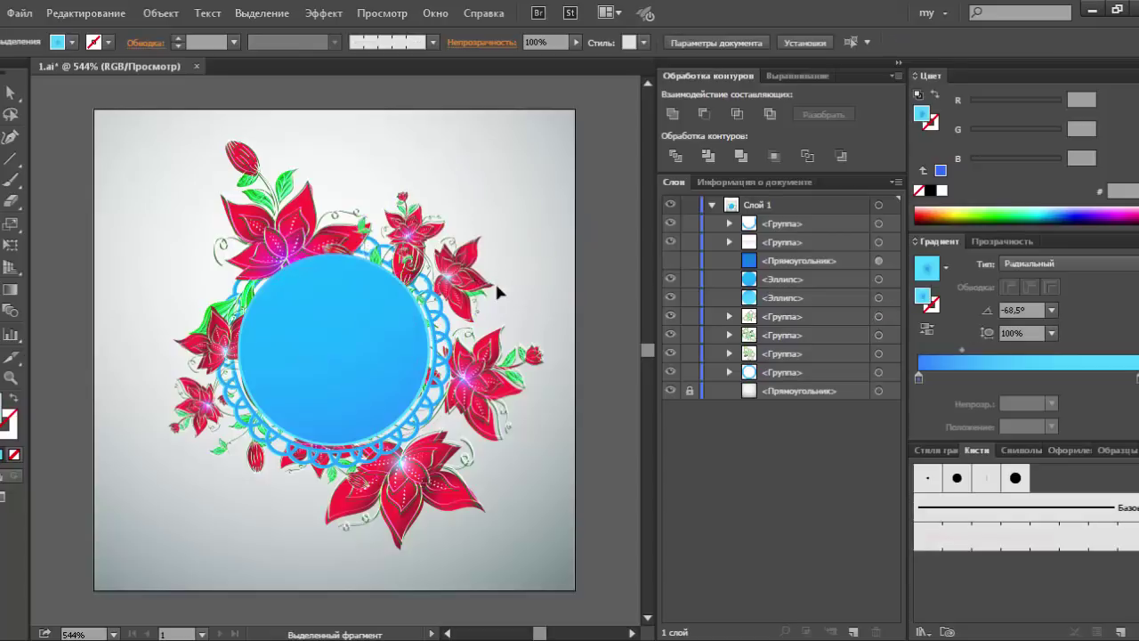
drag(497, 287, 576, 327)
click(597, 256)
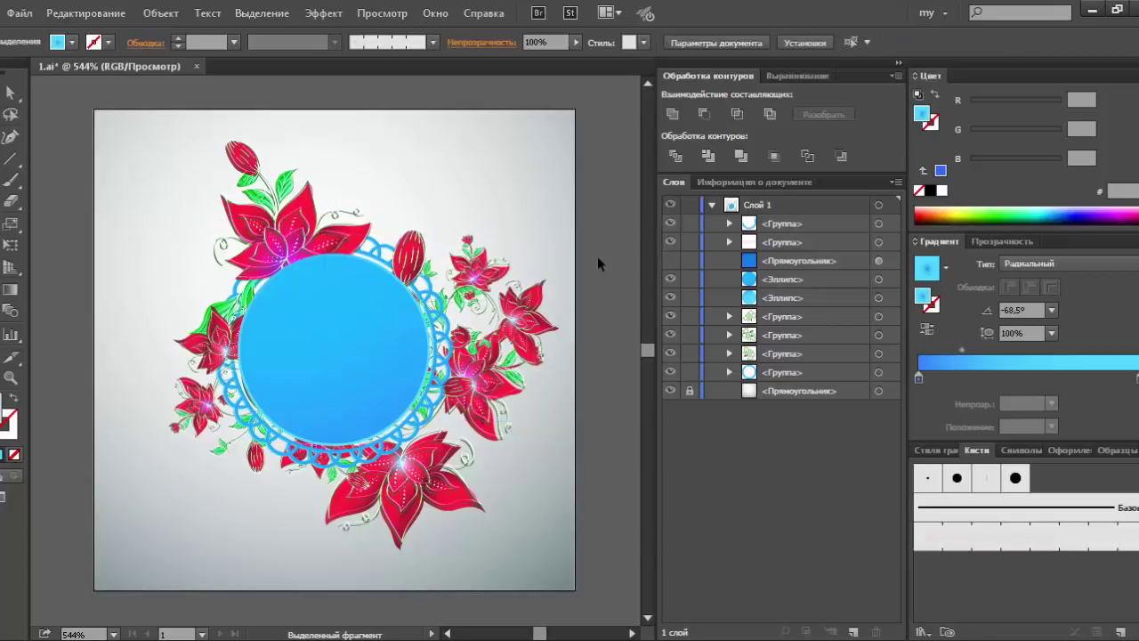
Rotate the right-side cluster up toward the ring's top and adjust the large cluster's rotation.
click(544, 308)
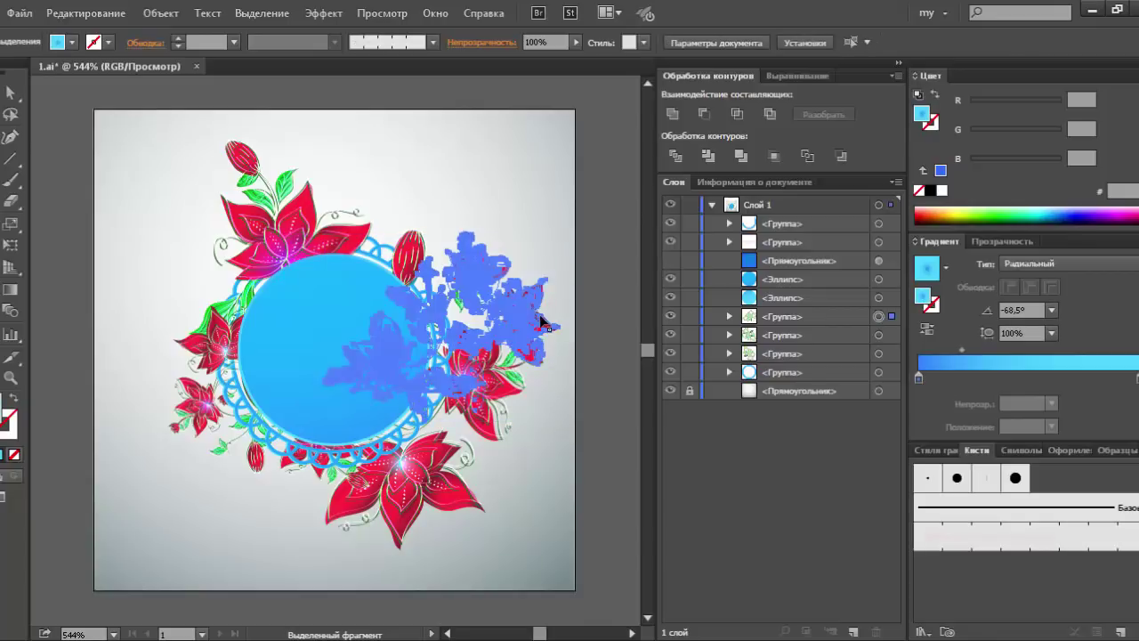
drag(558, 223, 488, 177)
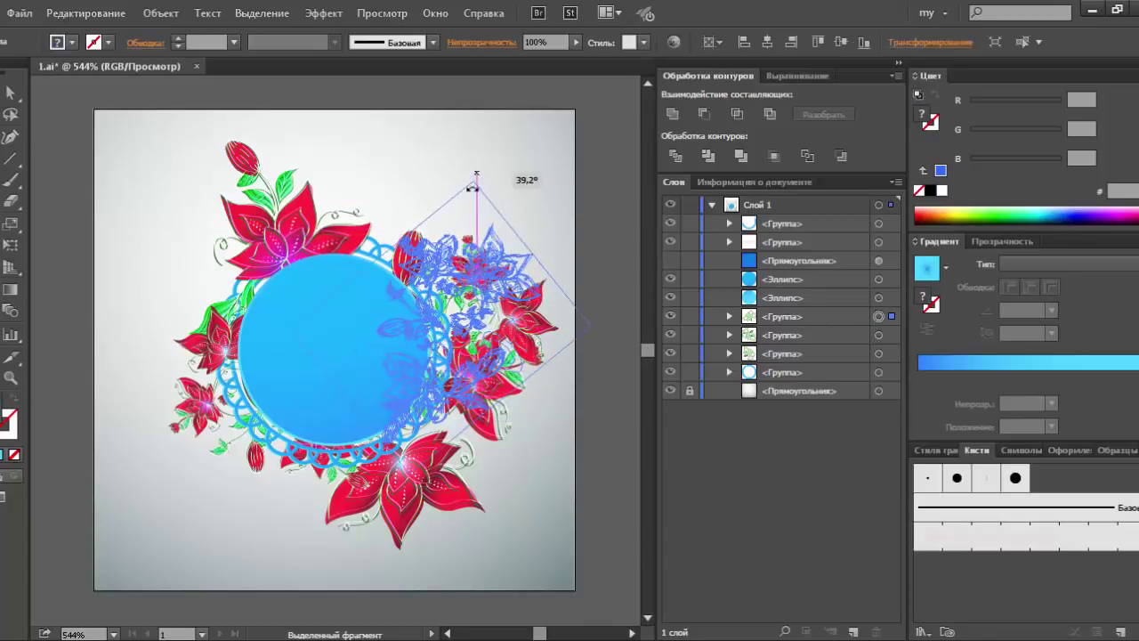
mouse_move(515, 278)
mouse_down()
mouse_move(469, 240)
mouse_move(506, 242)
mouse_up()
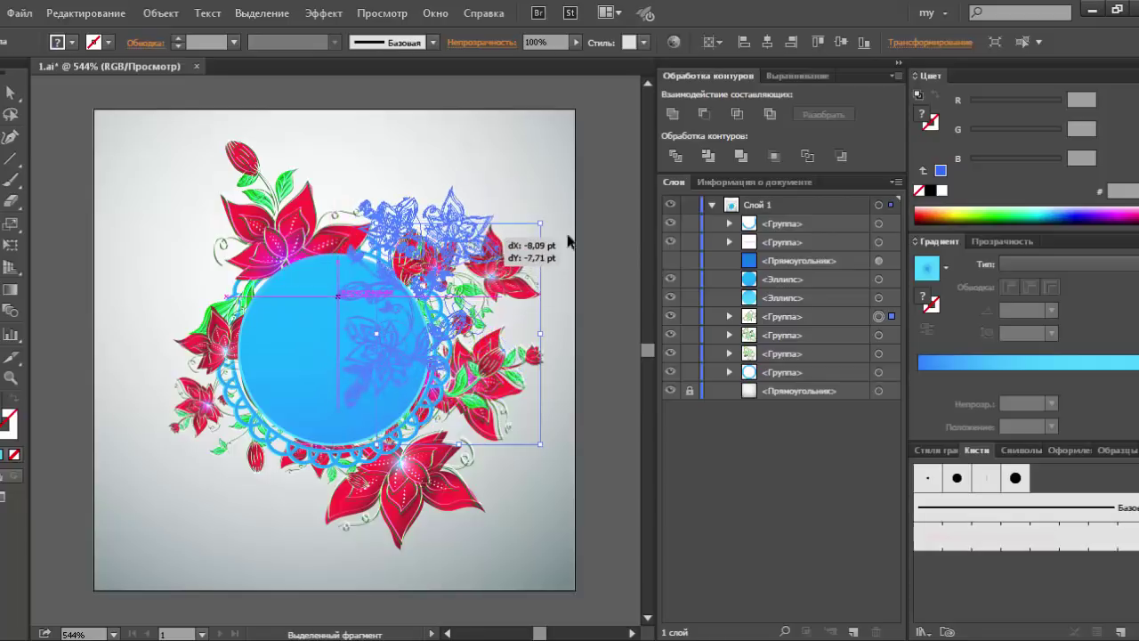
click(598, 222)
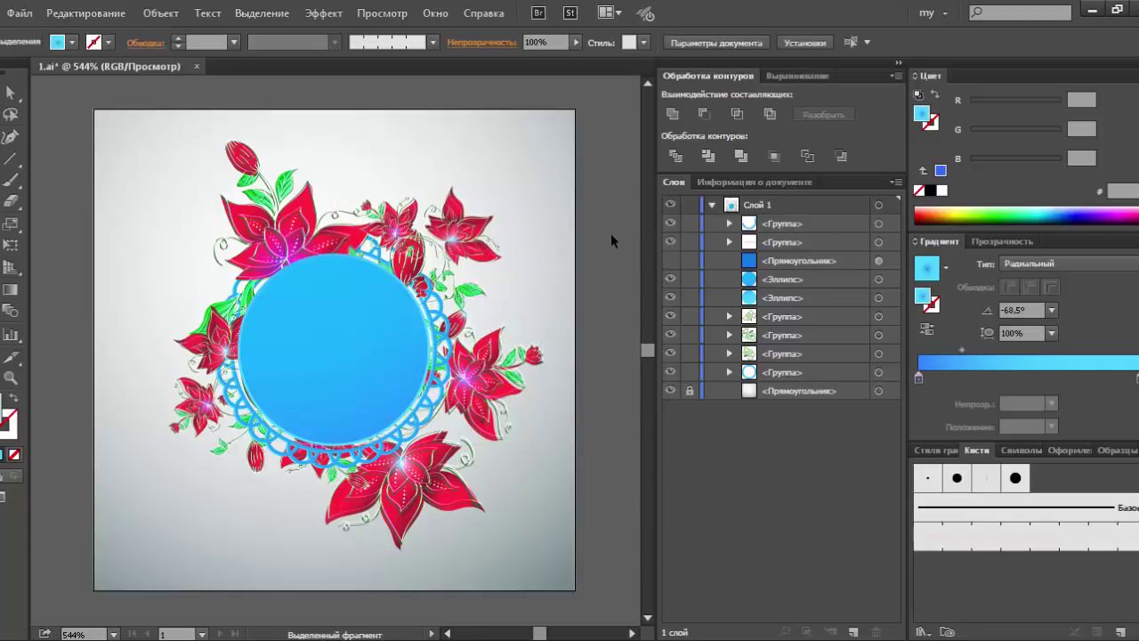
click(505, 246)
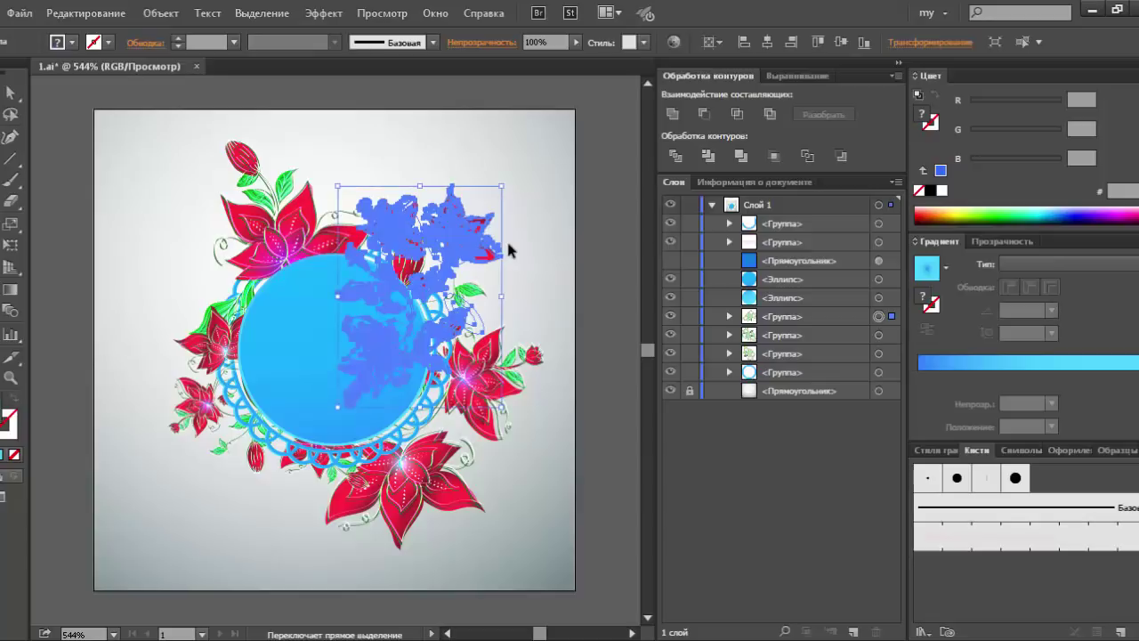
click(594, 263)
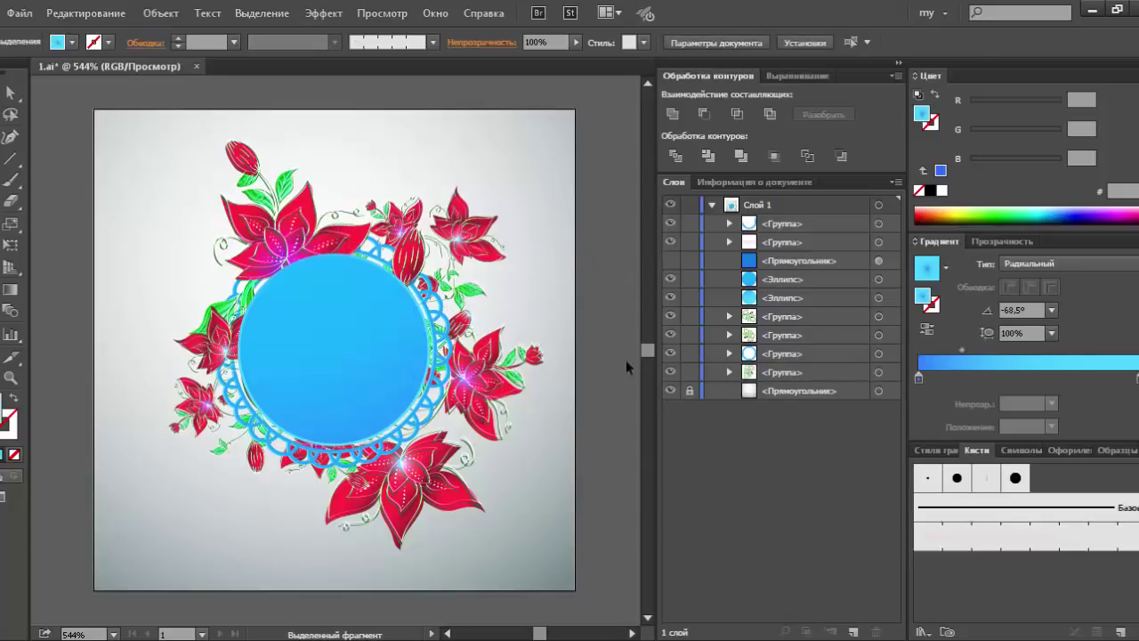
click(455, 504)
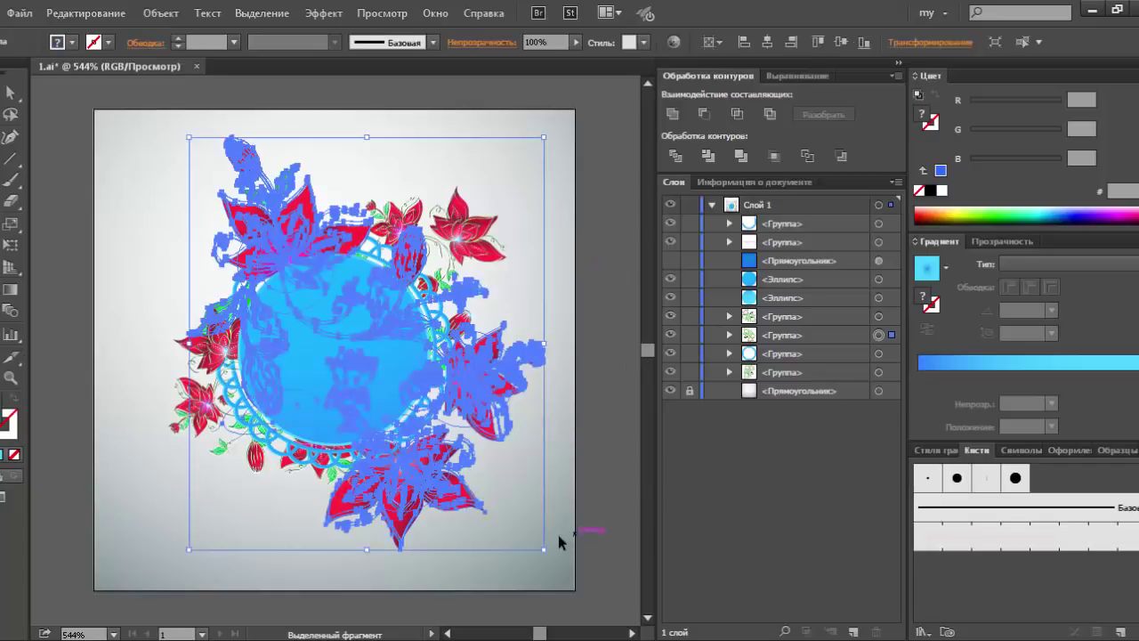
drag(553, 551, 617, 469)
click(590, 440)
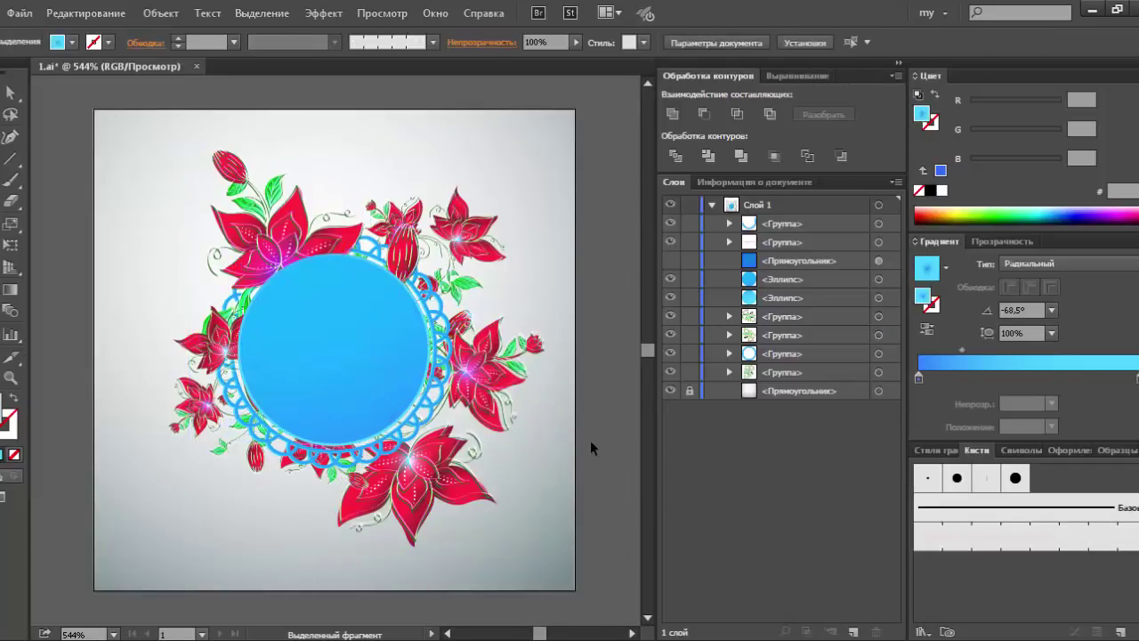